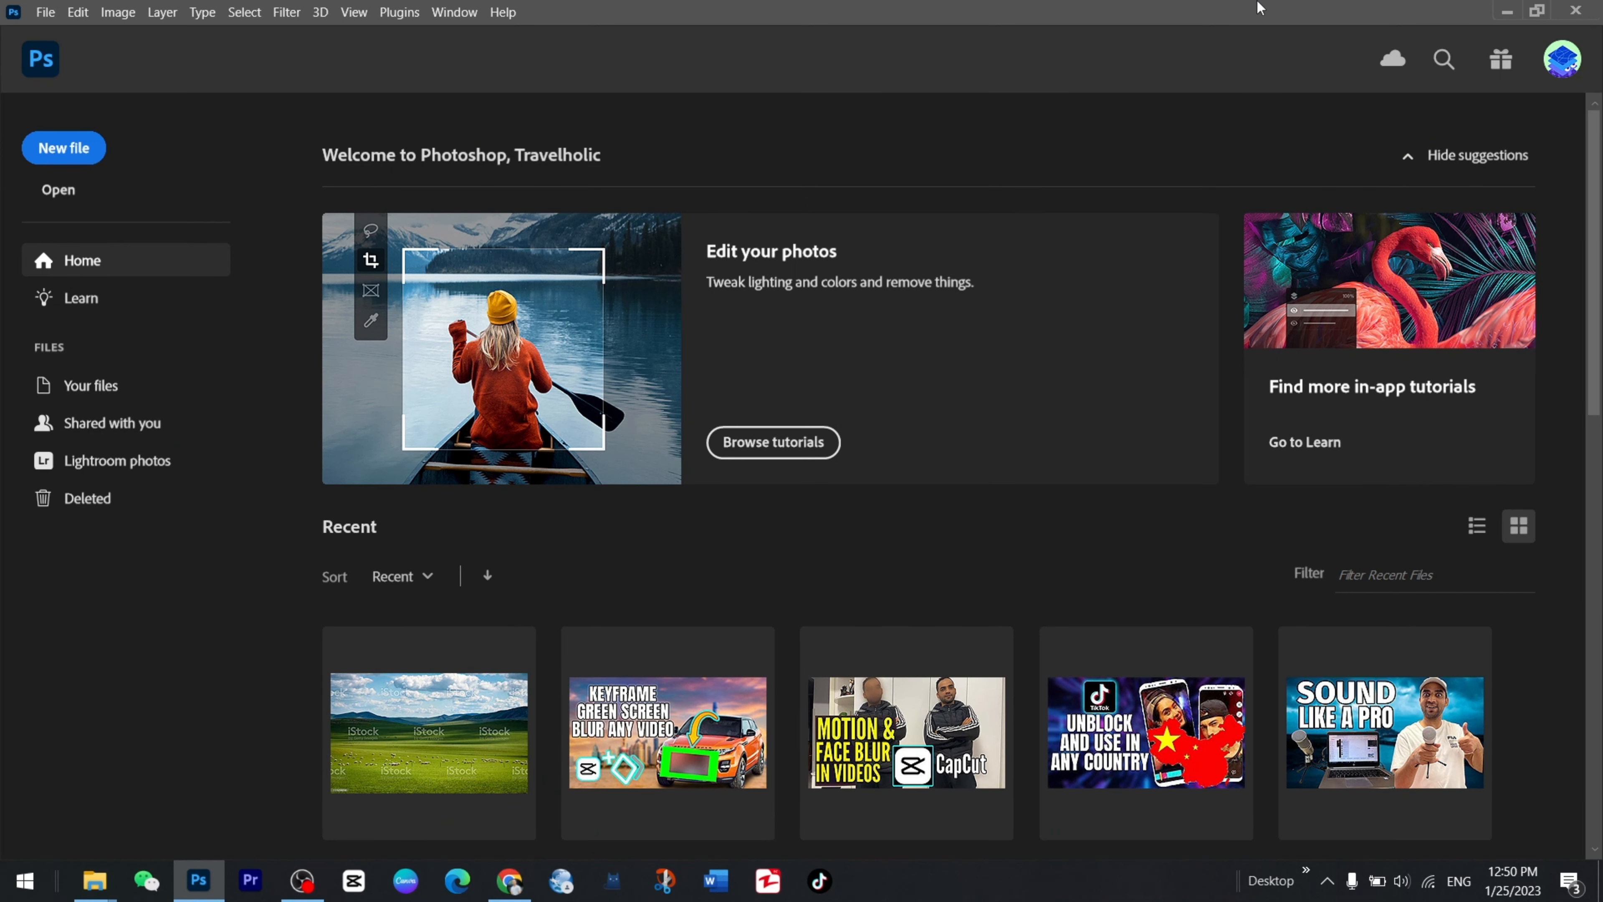
Review the image files in the thumbnail folder in File Explorer and return to Photoshop.
left_click(1513, 13)
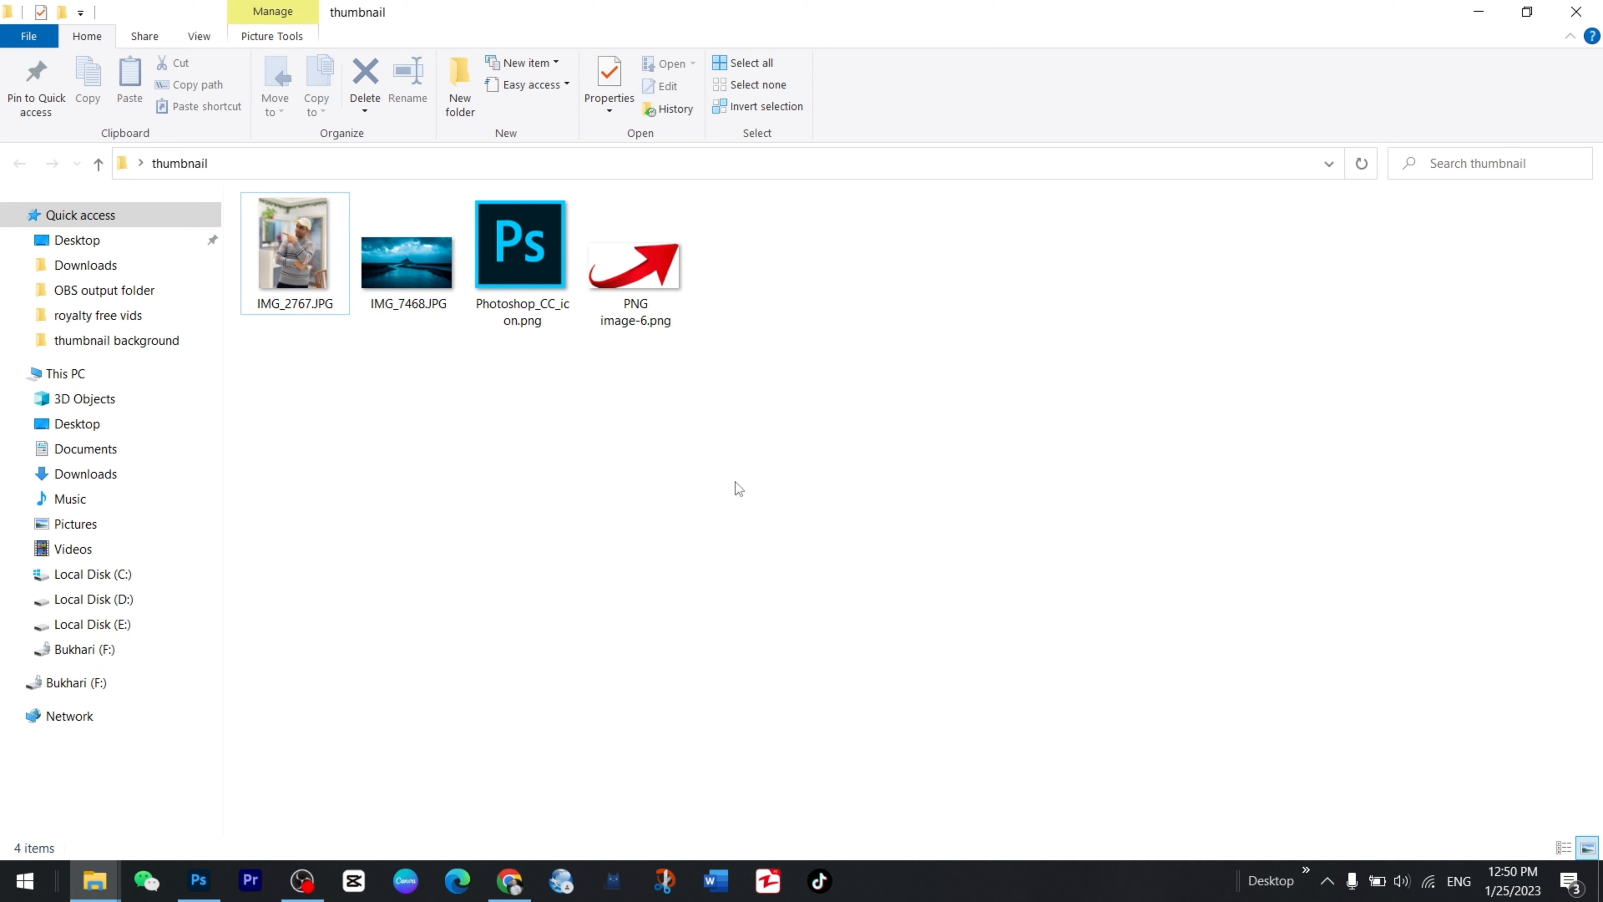
left_click_drag(751, 404, 282, 197)
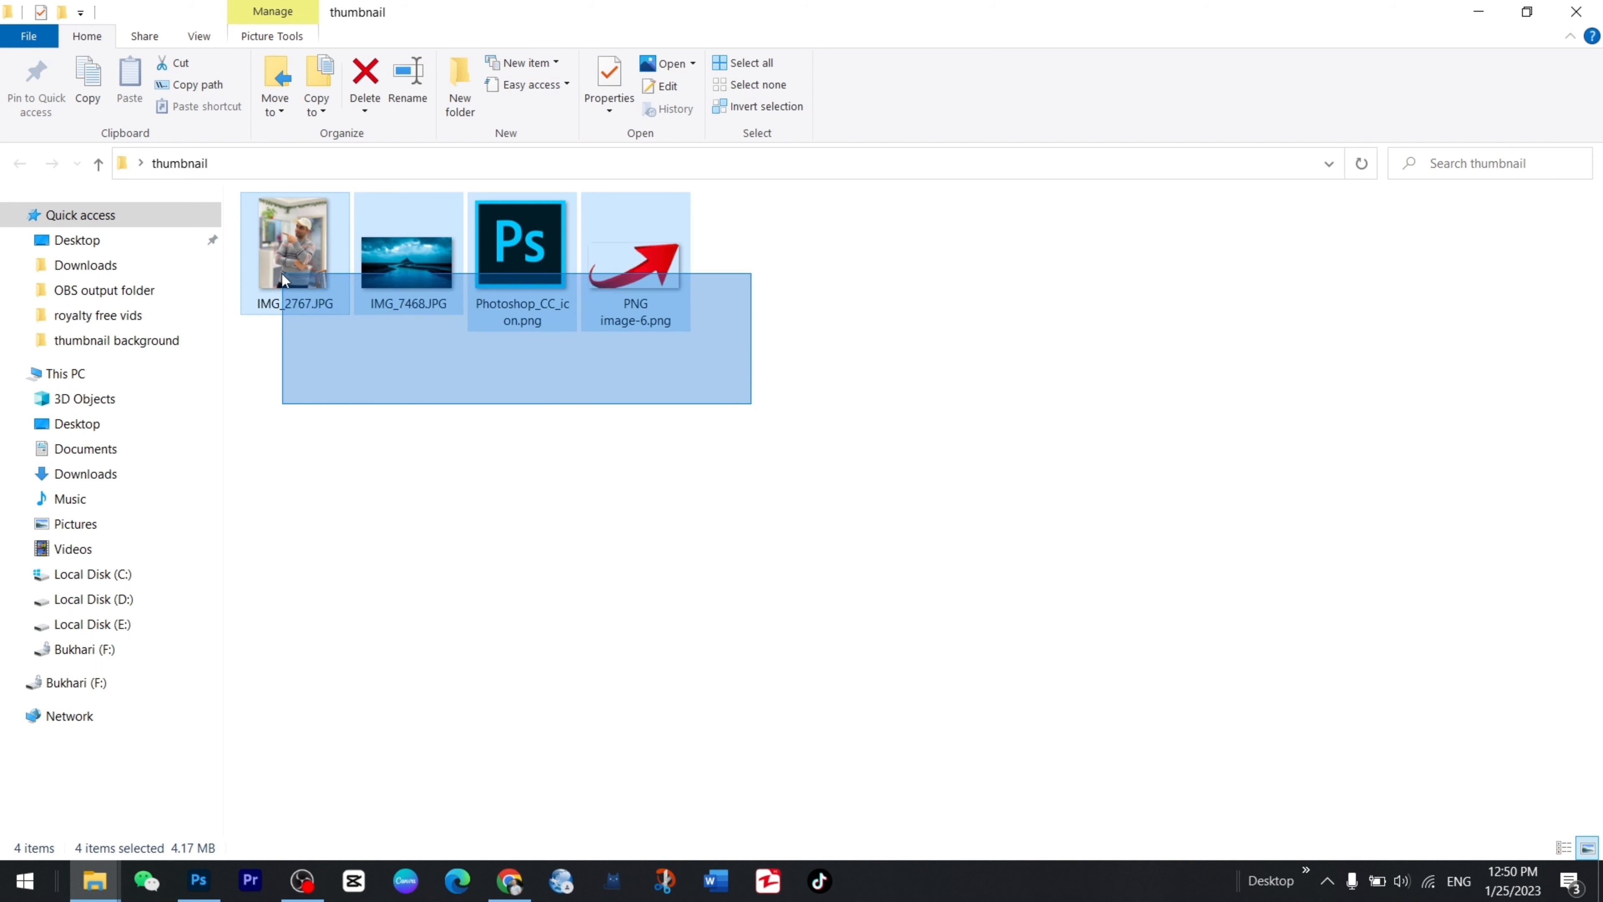
left_click(443, 506)
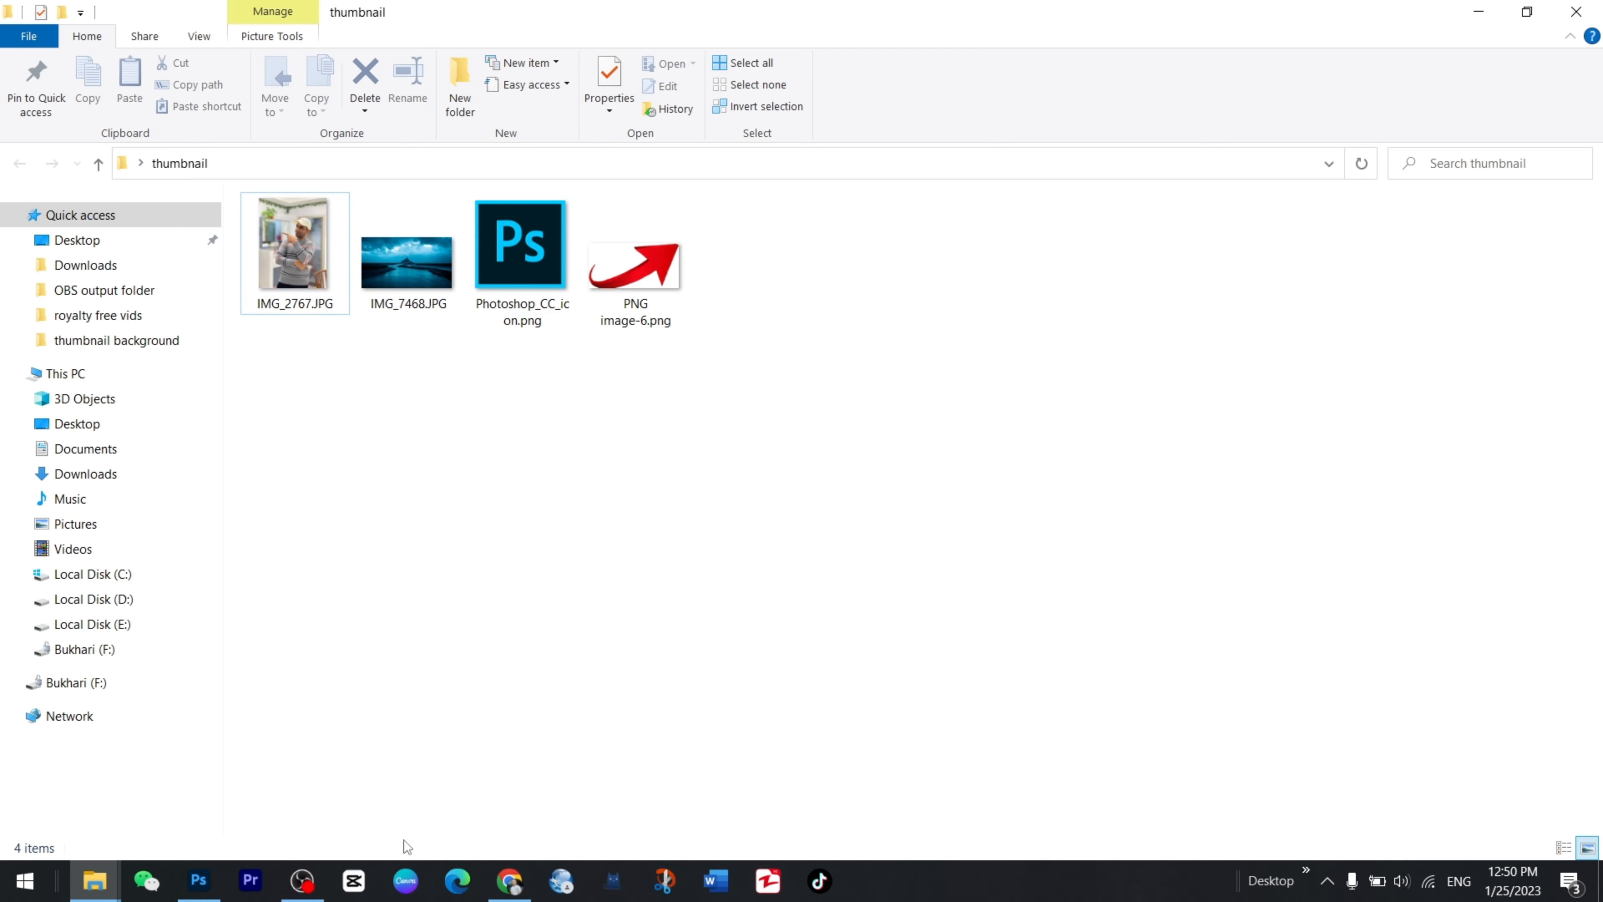
left_click(200, 891)
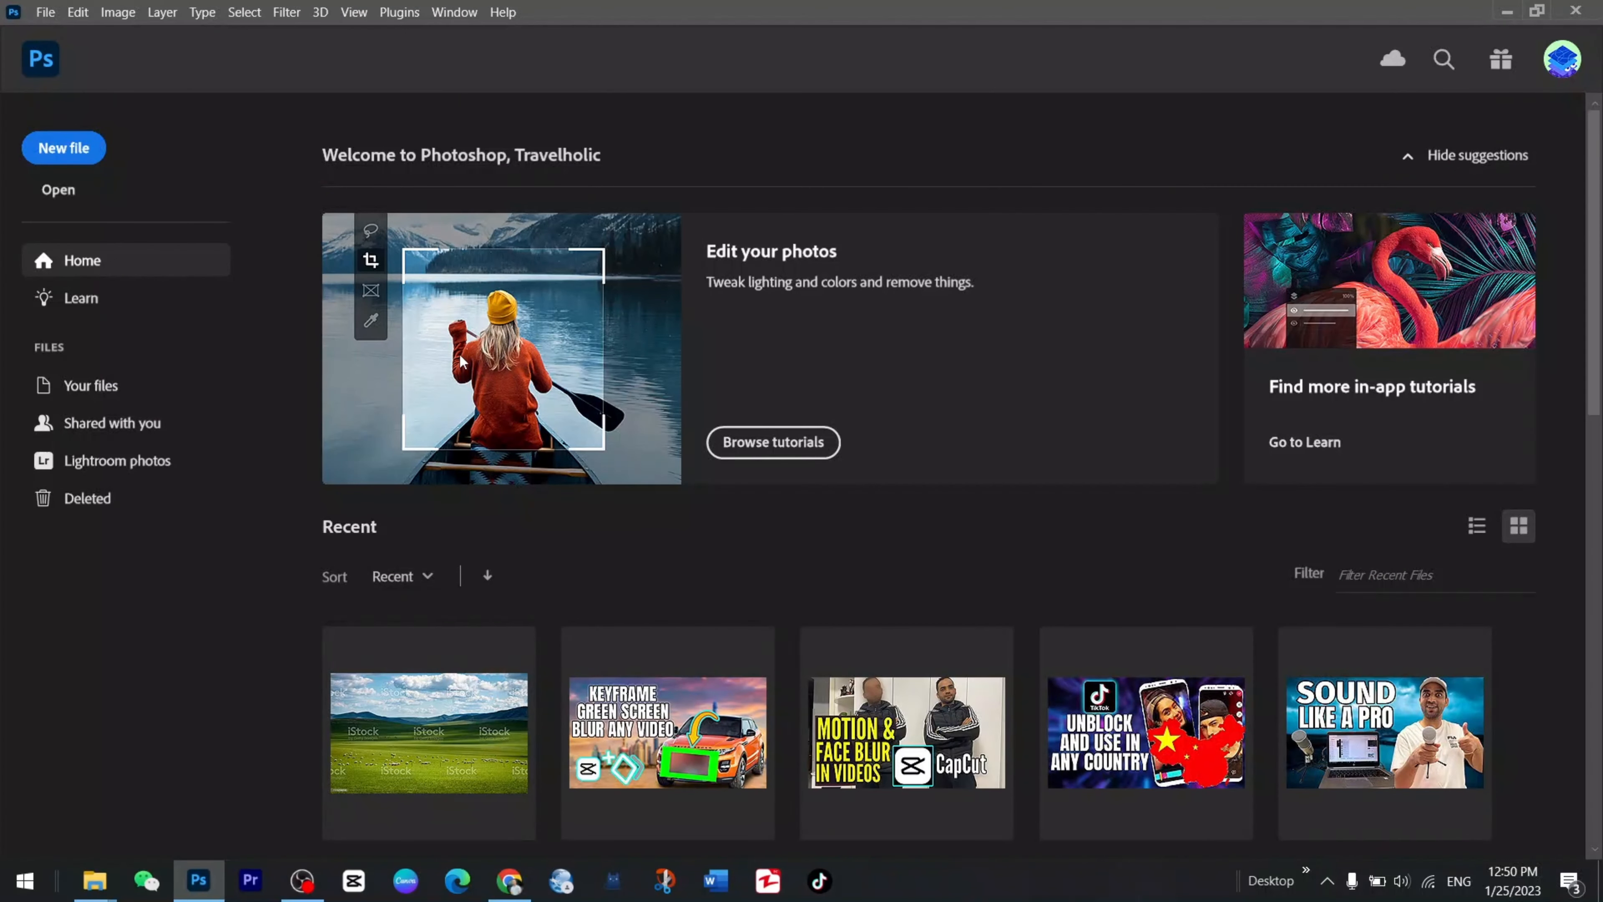
Create a new 1920 x 1080 pixel RGB document at 72 pixels/inch with a white background.
left_click(77, 150)
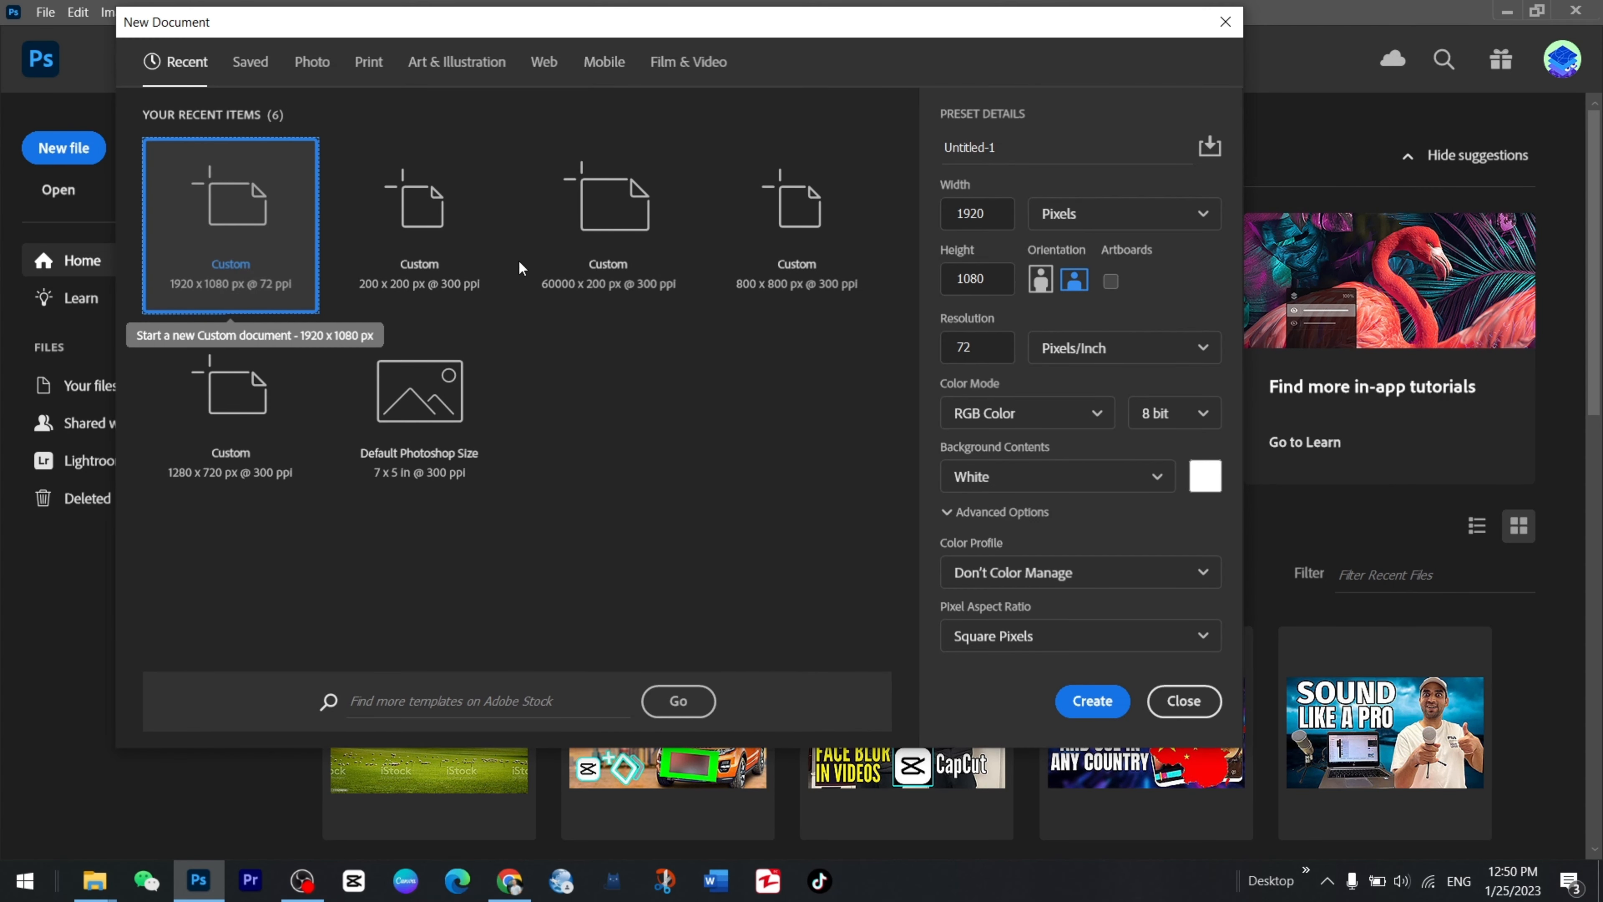
left_click_drag(993, 213, 932, 209)
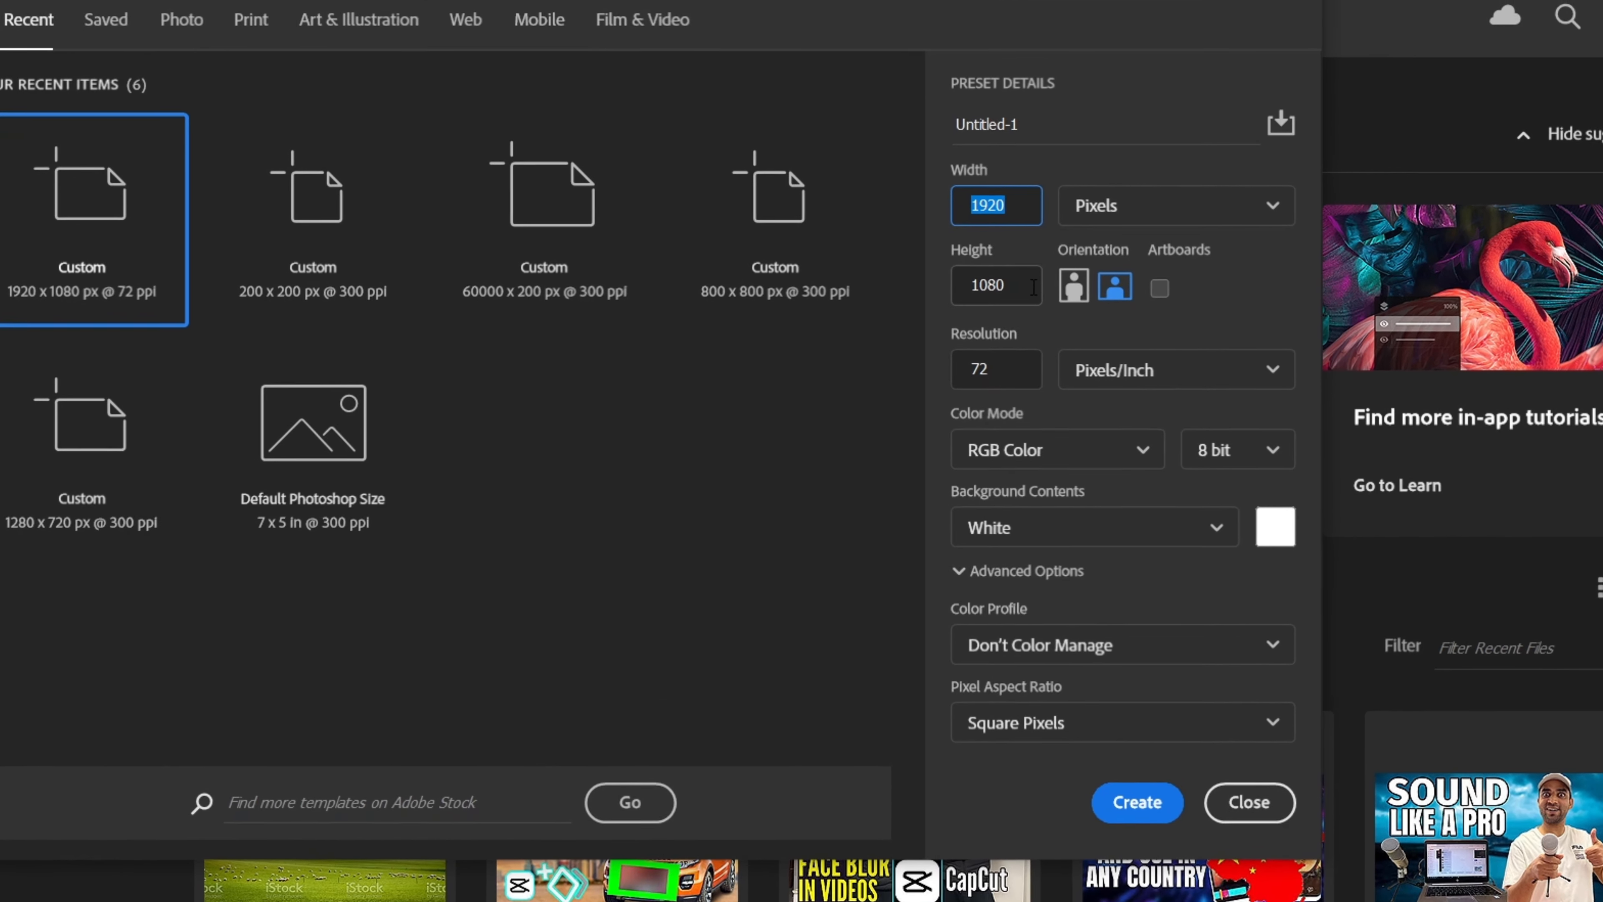
left_click_drag(1034, 287, 937, 291)
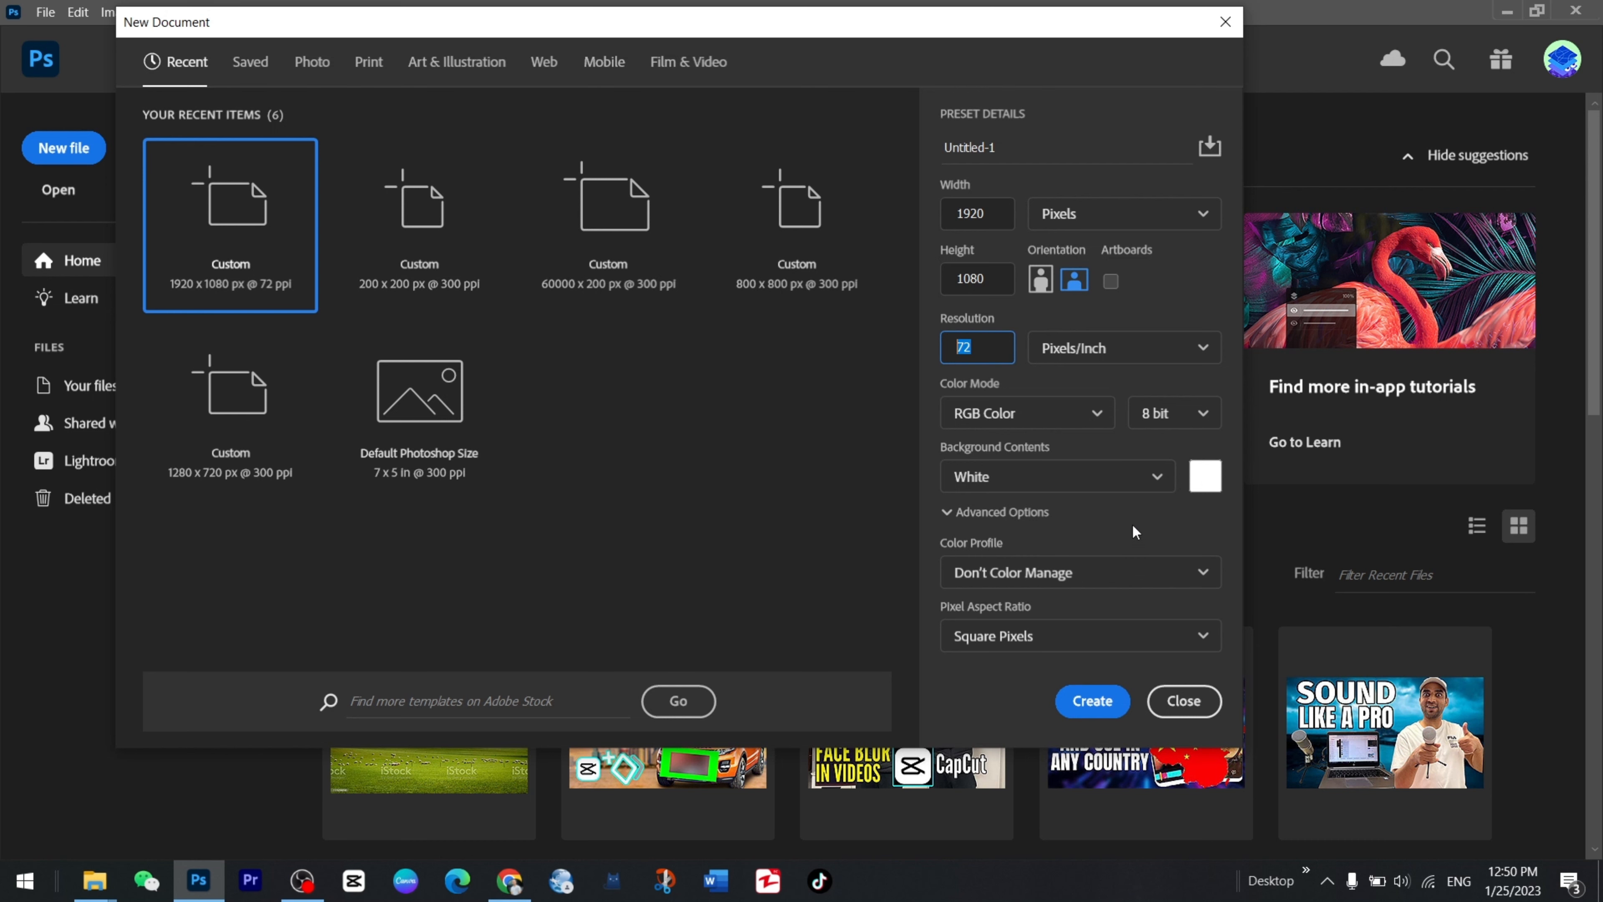
left_click(1090, 700)
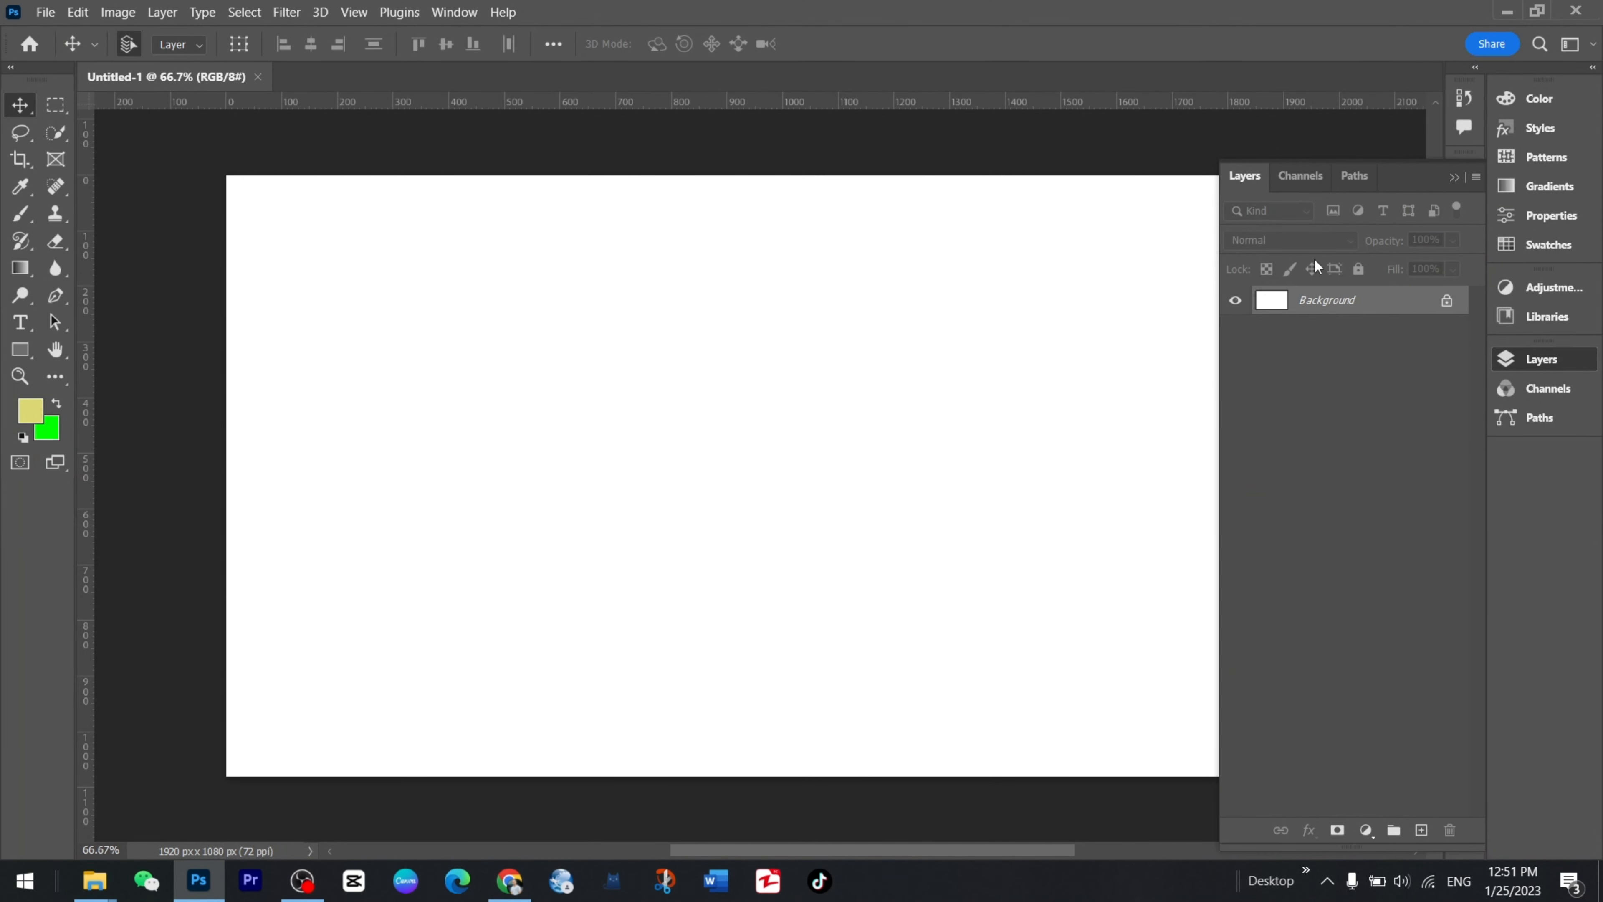
Add a new empty layer above the background and name it layer1.
left_click(1421, 830)
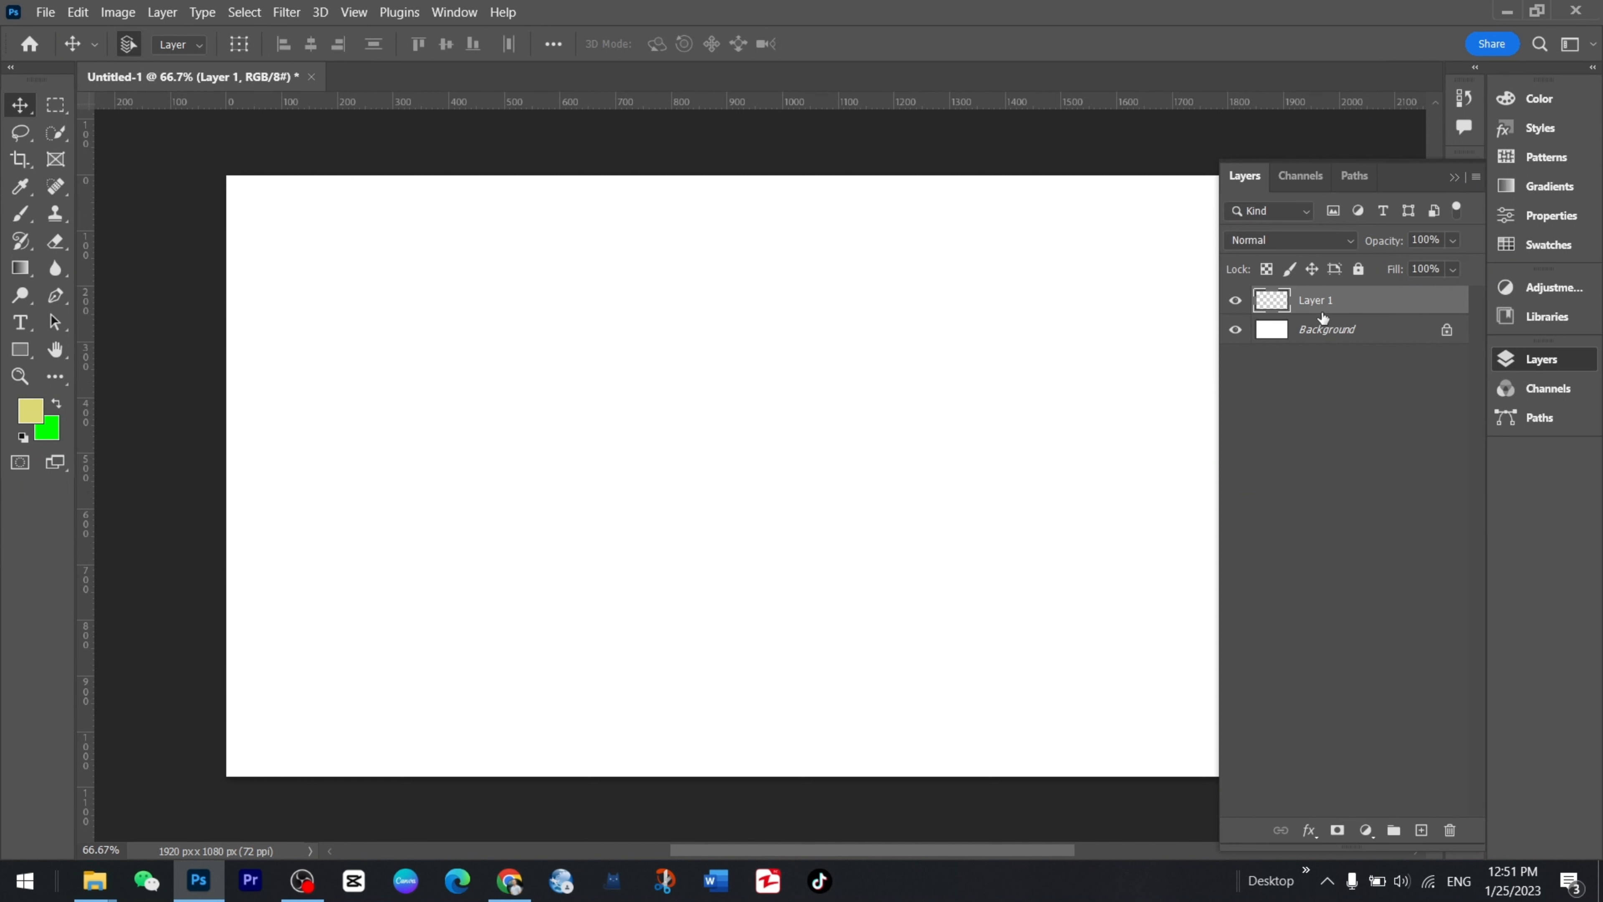
double_click(1316, 303)
key("BackSpace")
type("layer1")
key("Return")
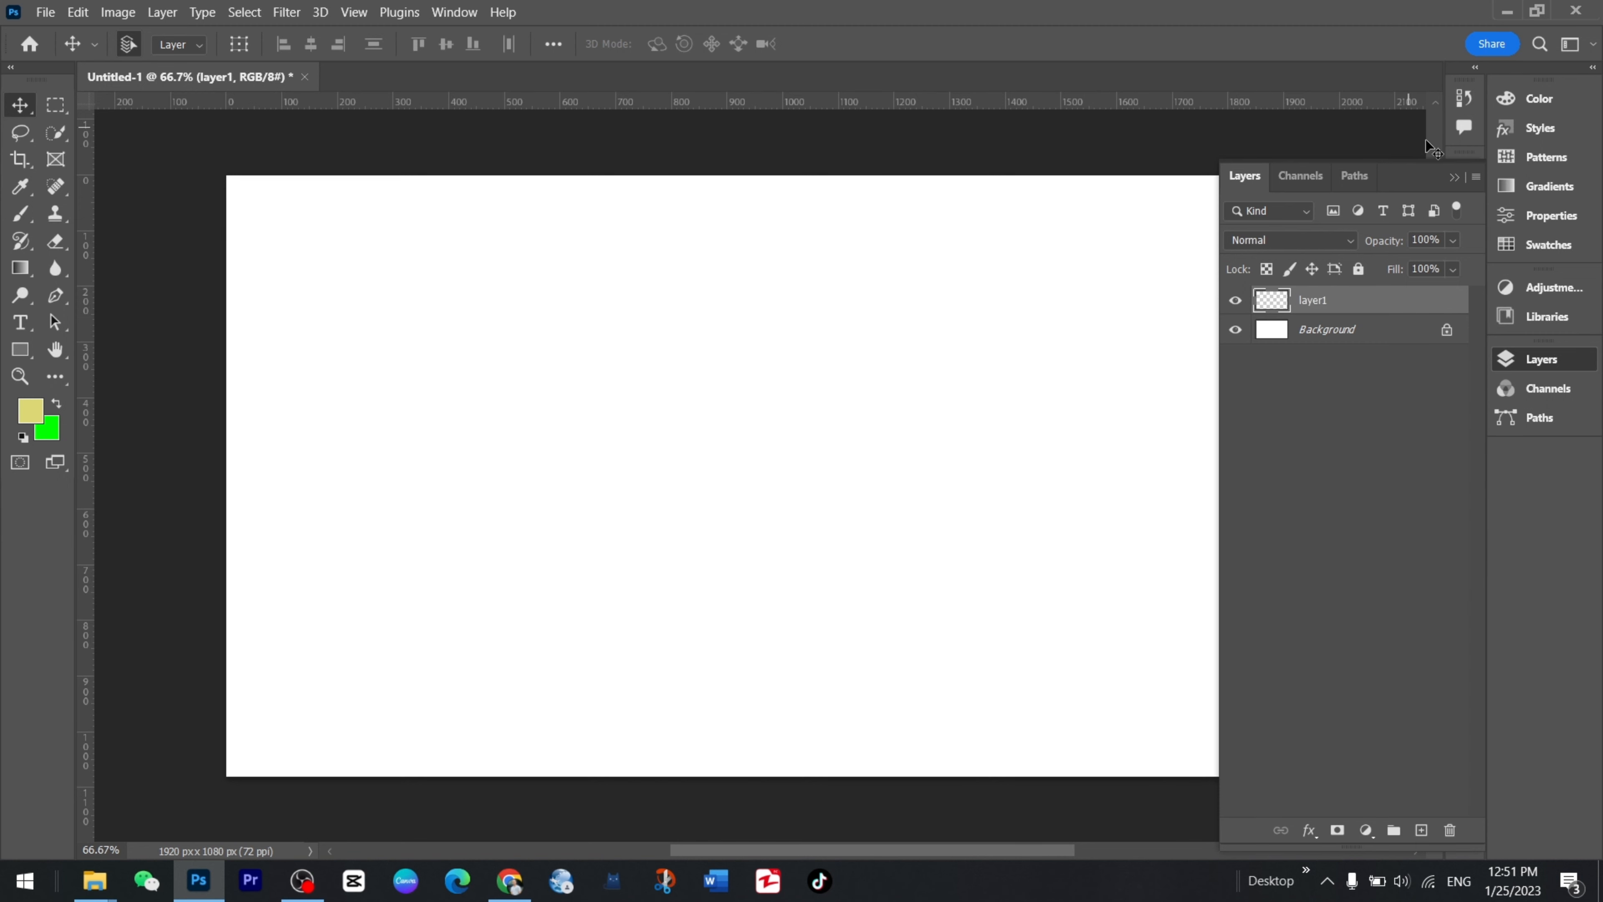
left_click(1453, 181)
Place IMG_7468.JPG from the thumbnail folder into the document and scale it to about 150% so it fills the canvas.
key("alt+Tab")
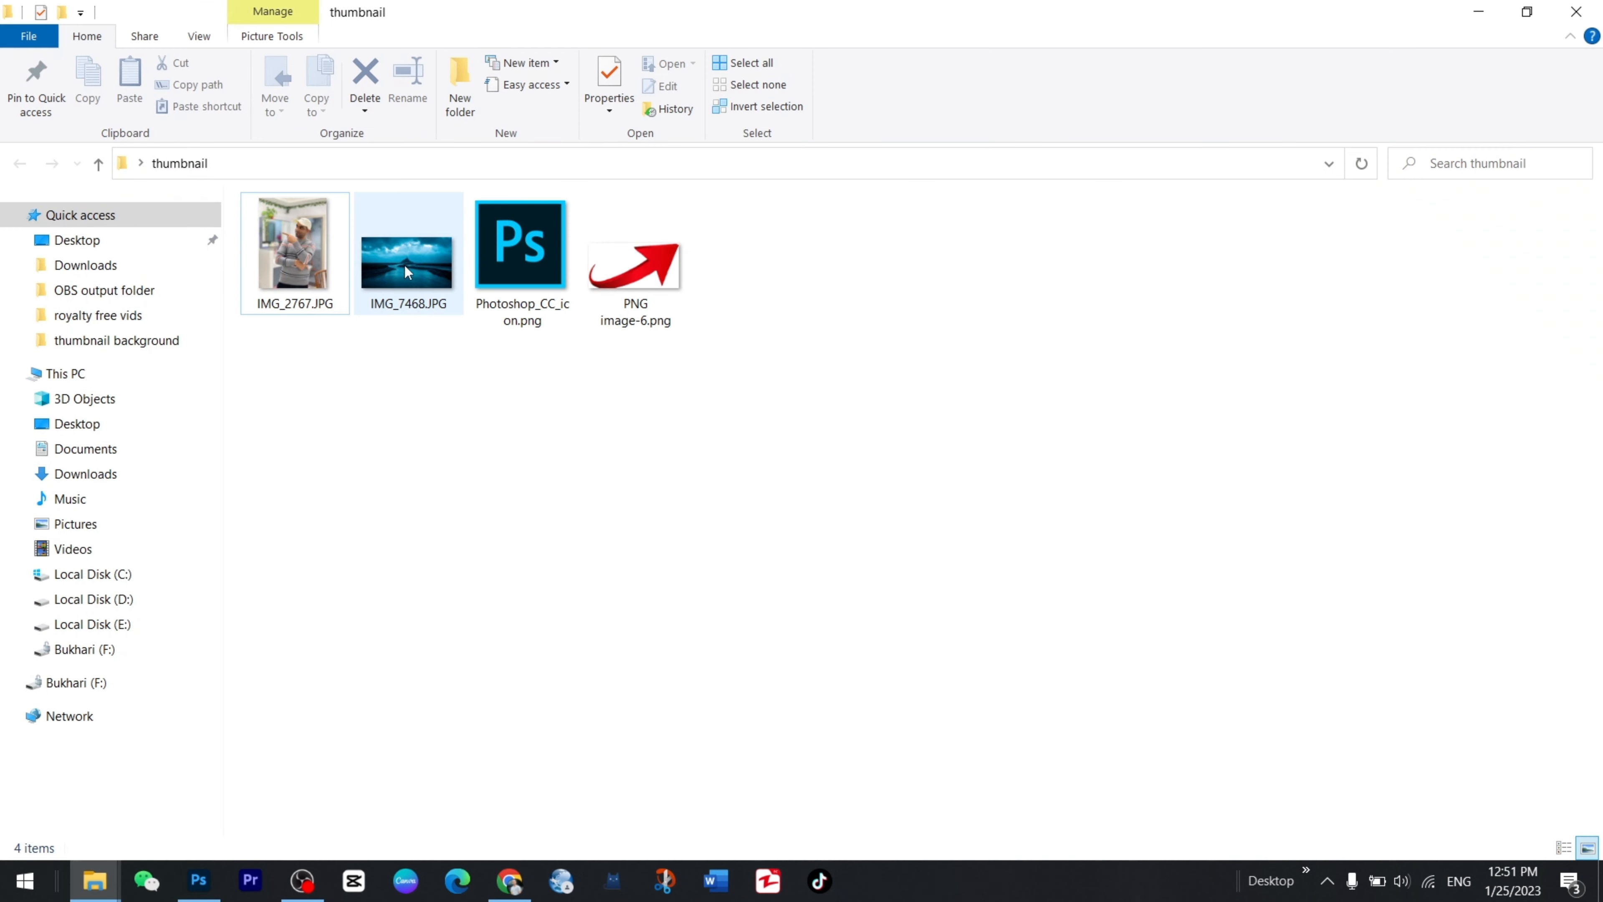
left_click_drag(404, 263, 849, 440)
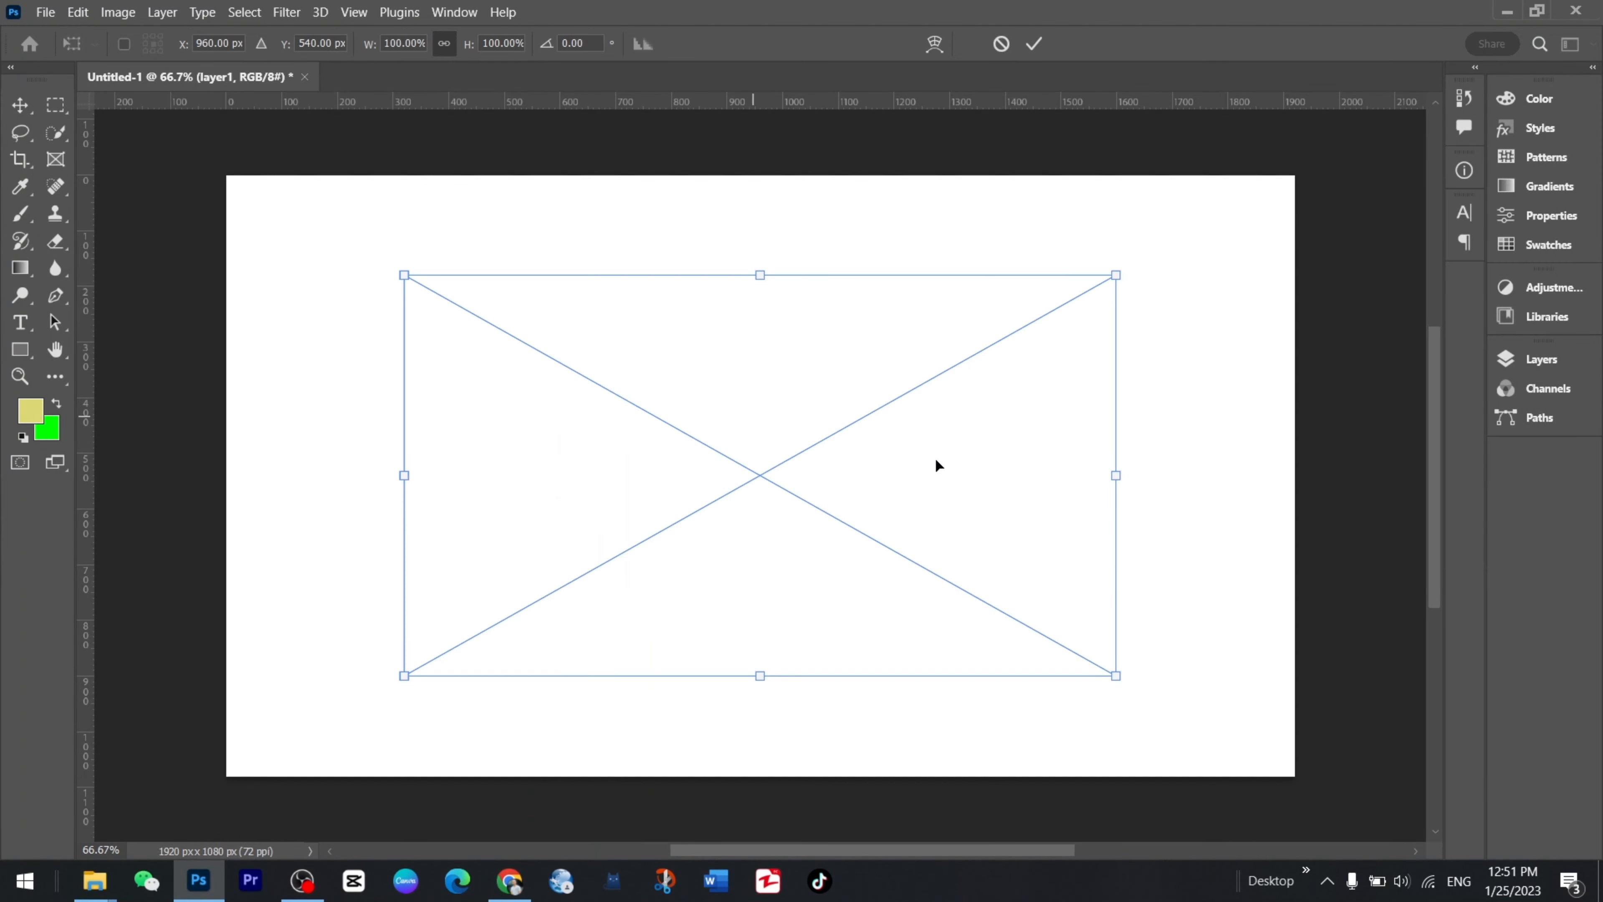
left_click_drag(1117, 672, 1310, 764)
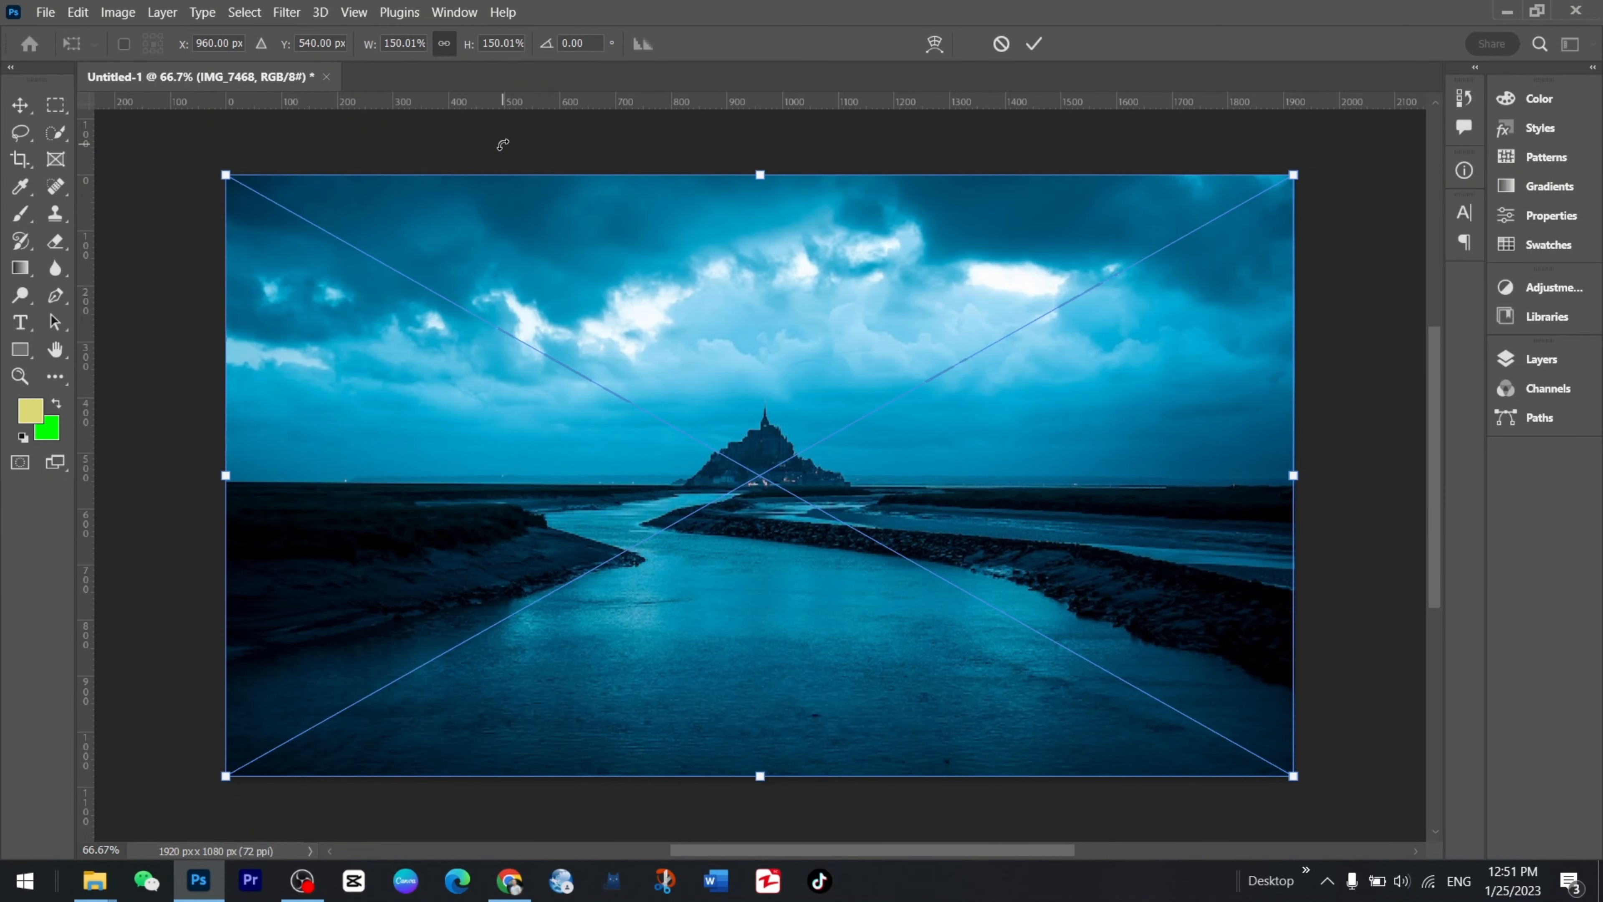
left_click(19, 105)
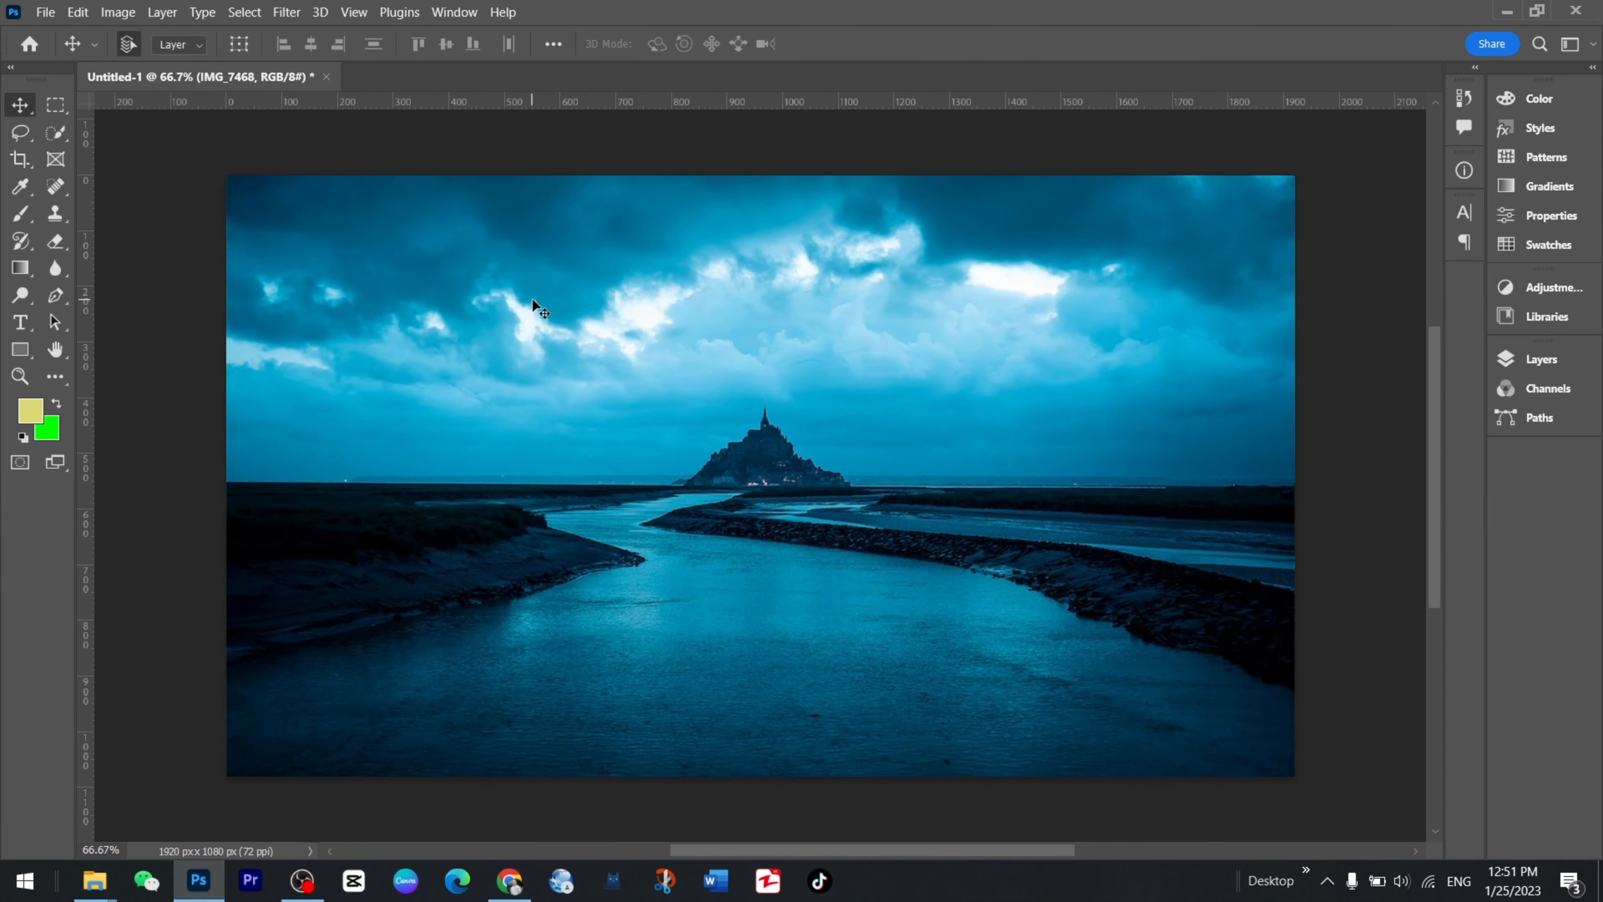
left_click(1541, 361)
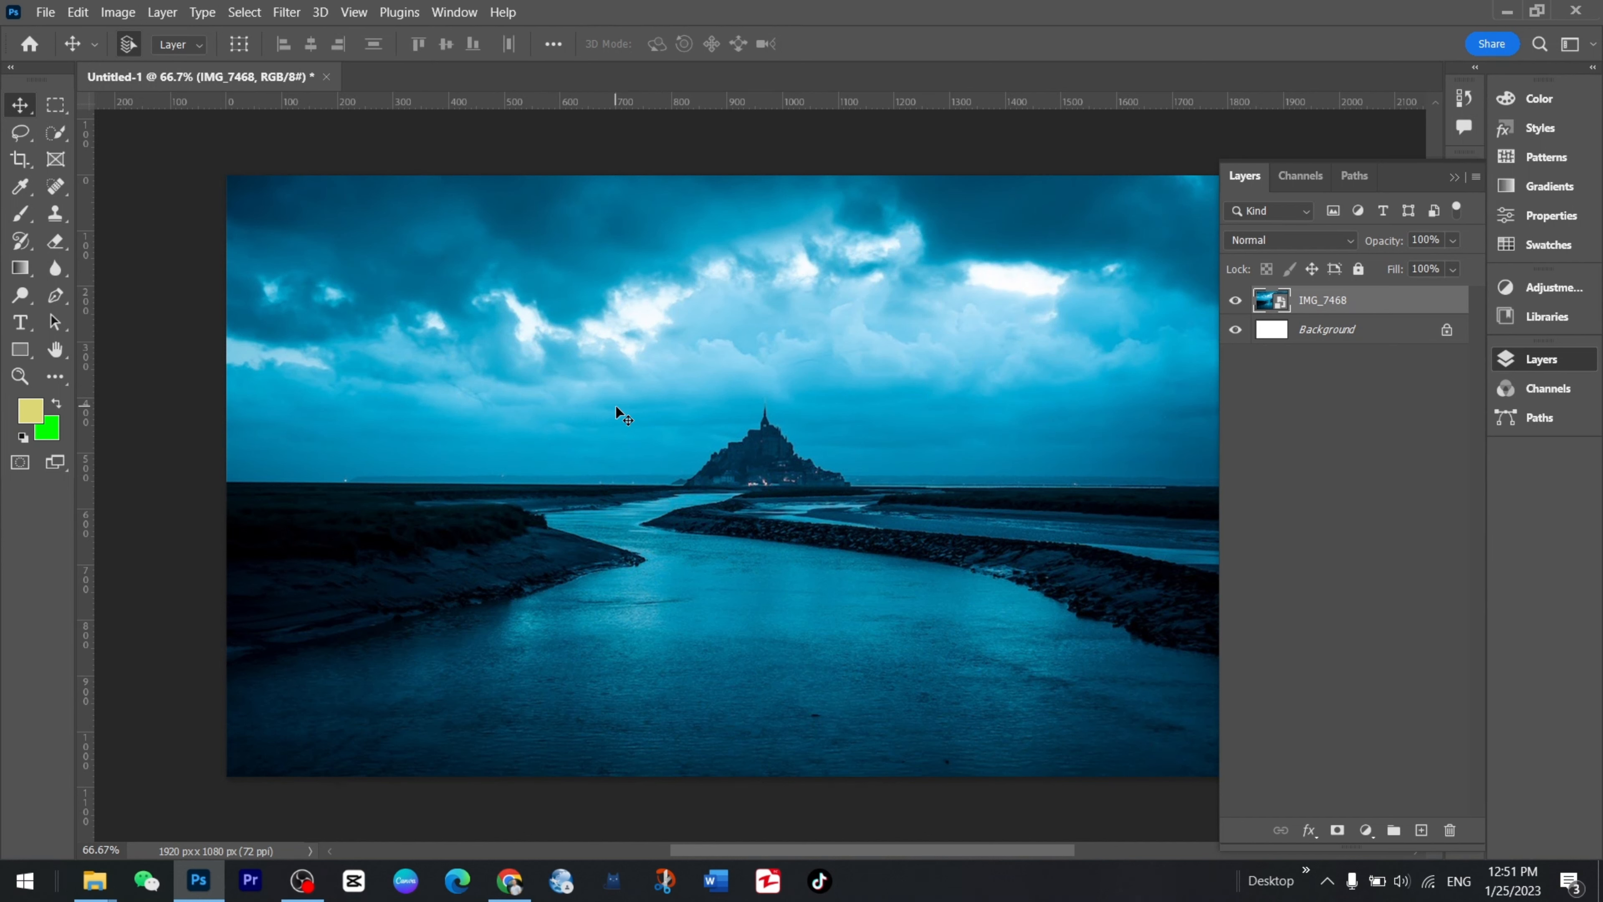
key("ctrl+t")
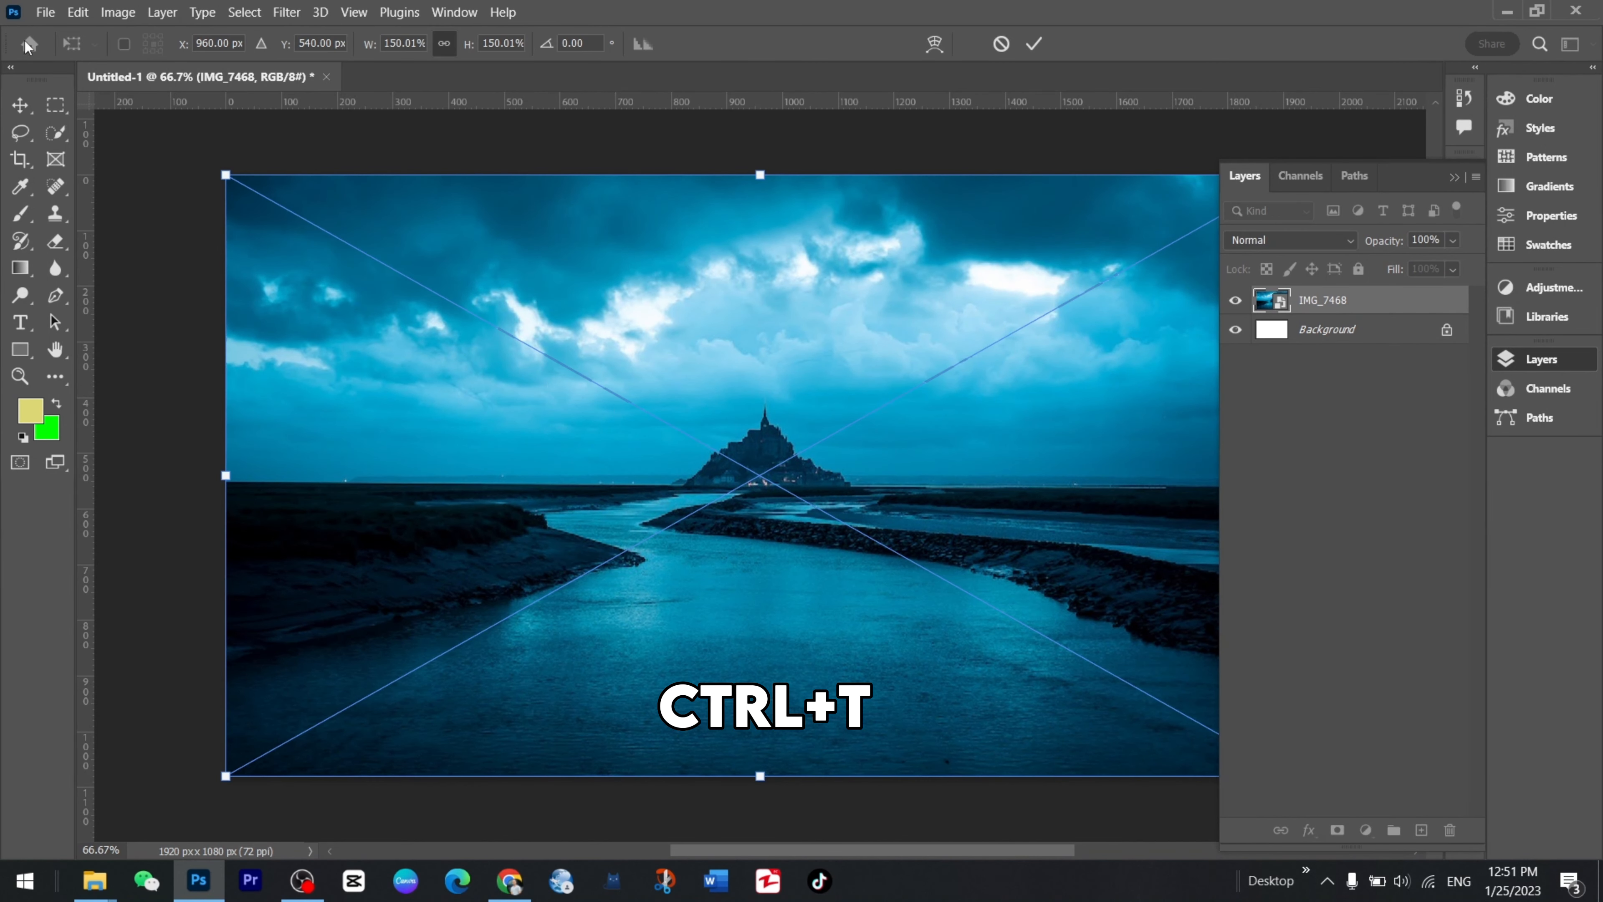
key("Return")
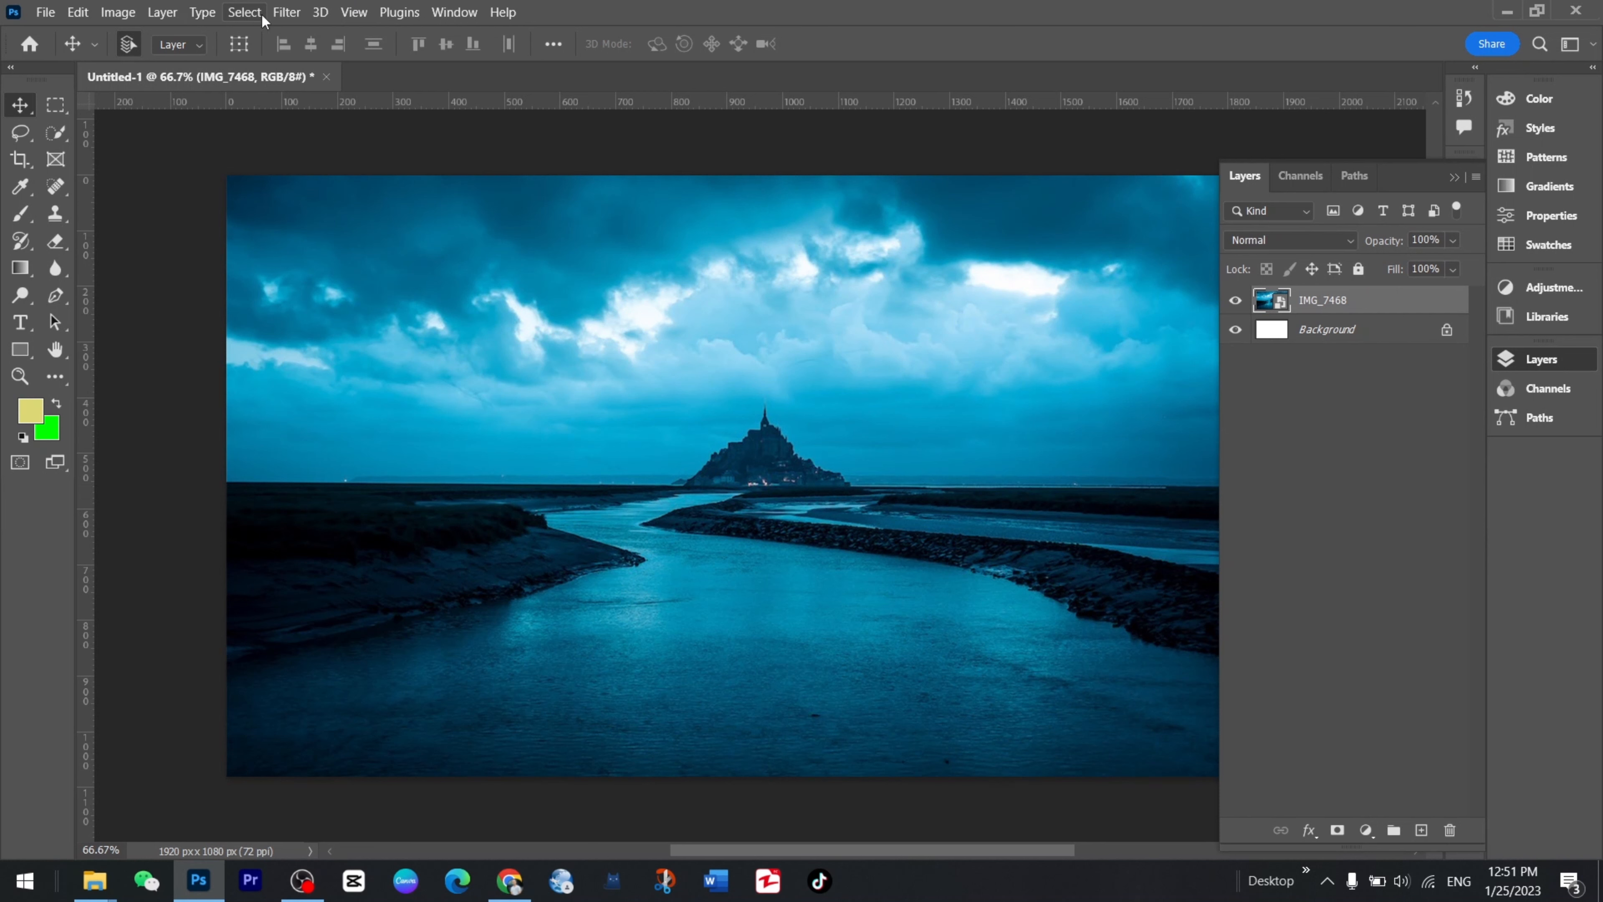
Apply a Gaussian Blur with a 12.5 pixel radius to the IMG_7468 landscape layer.
left_click(287, 14)
mouse_move(353, 261)
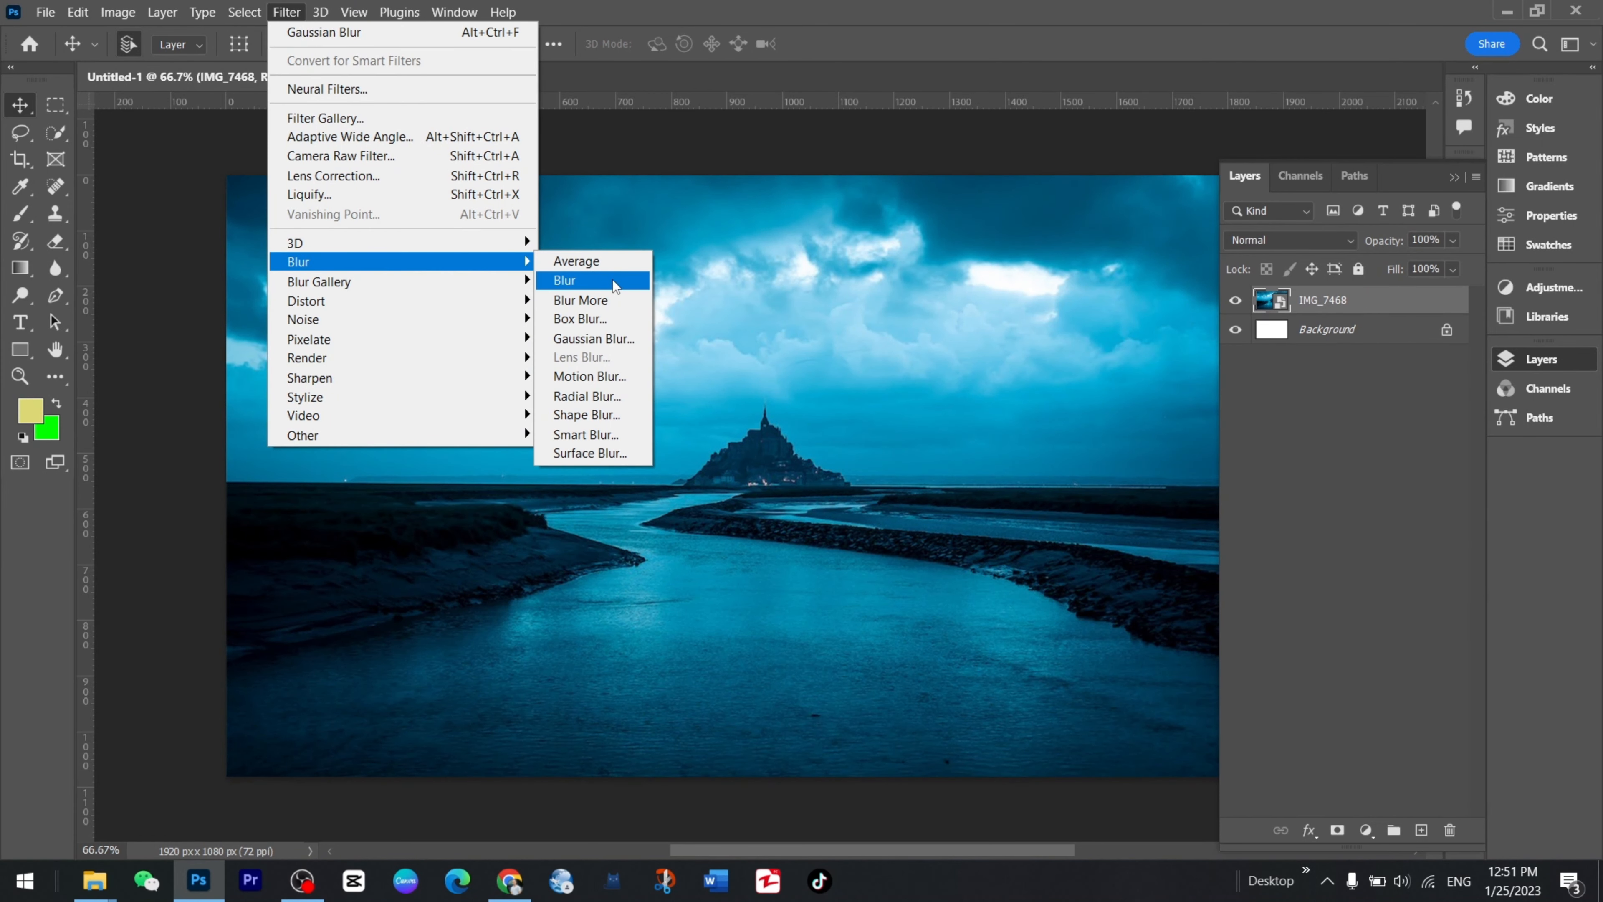
left_click(591, 339)
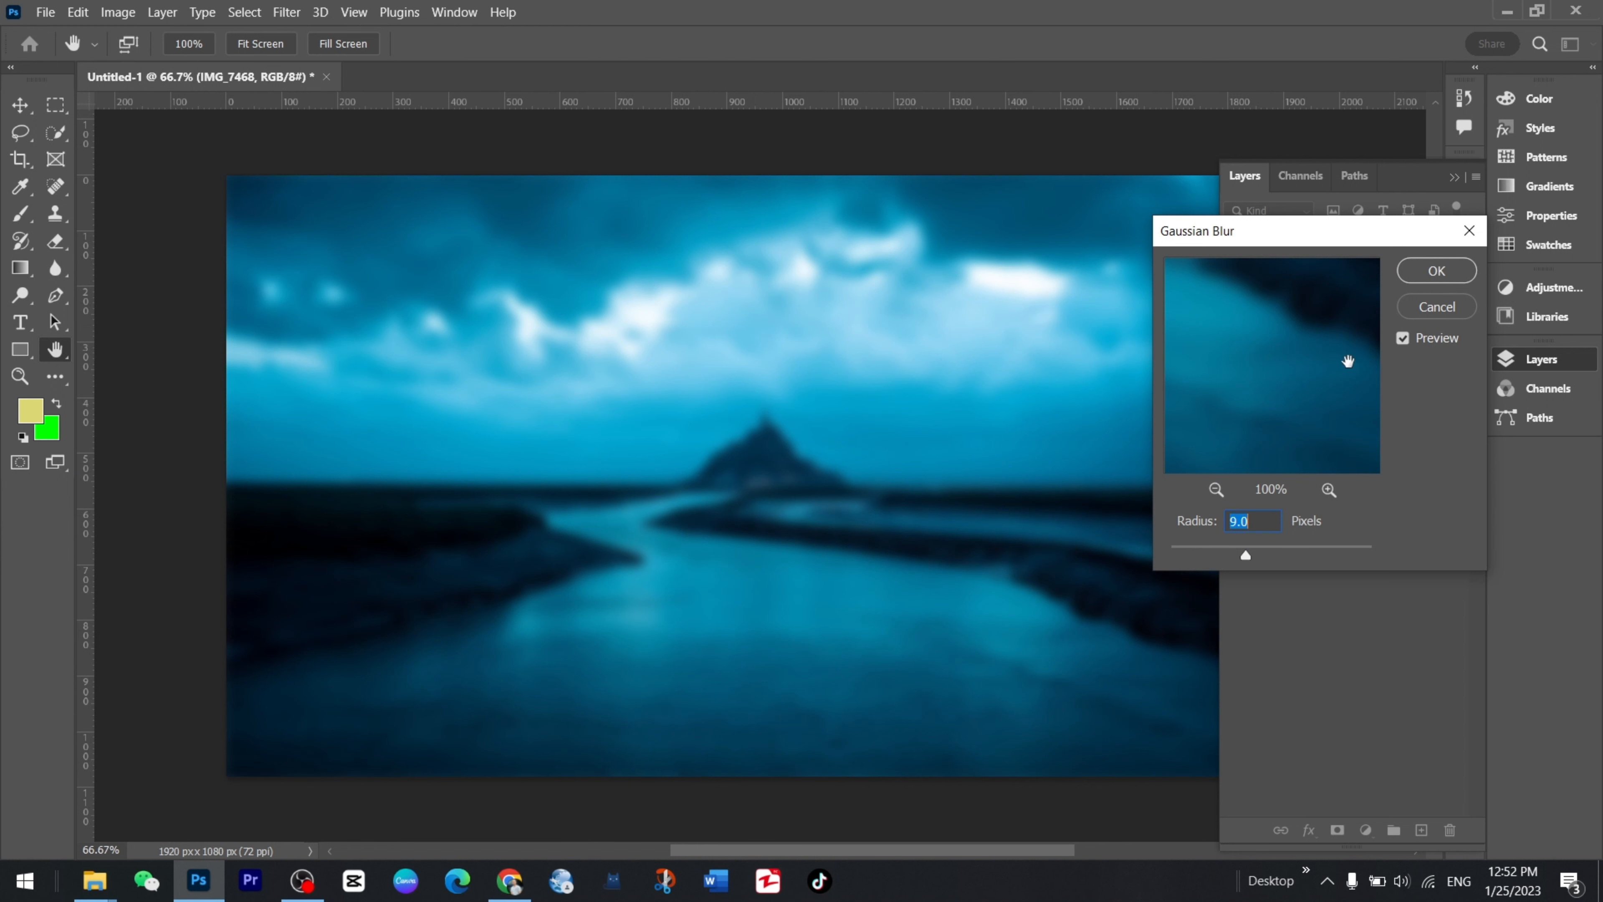
left_click_drag(1253, 560, 1261, 562)
left_click_drag(1239, 550, 1253, 551)
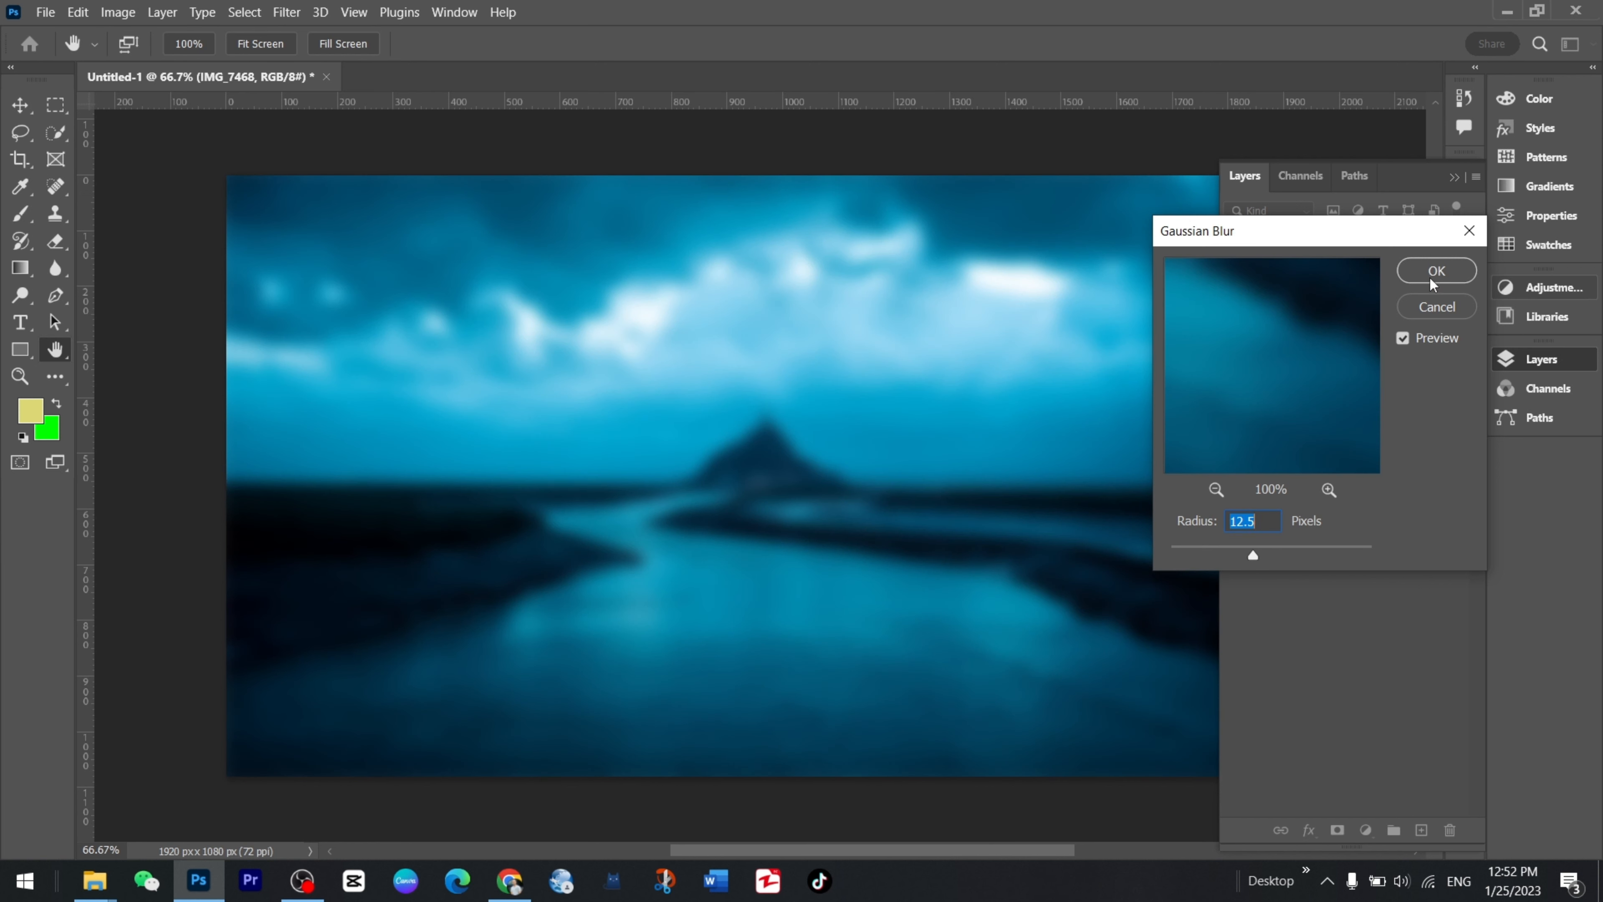
left_click(1431, 278)
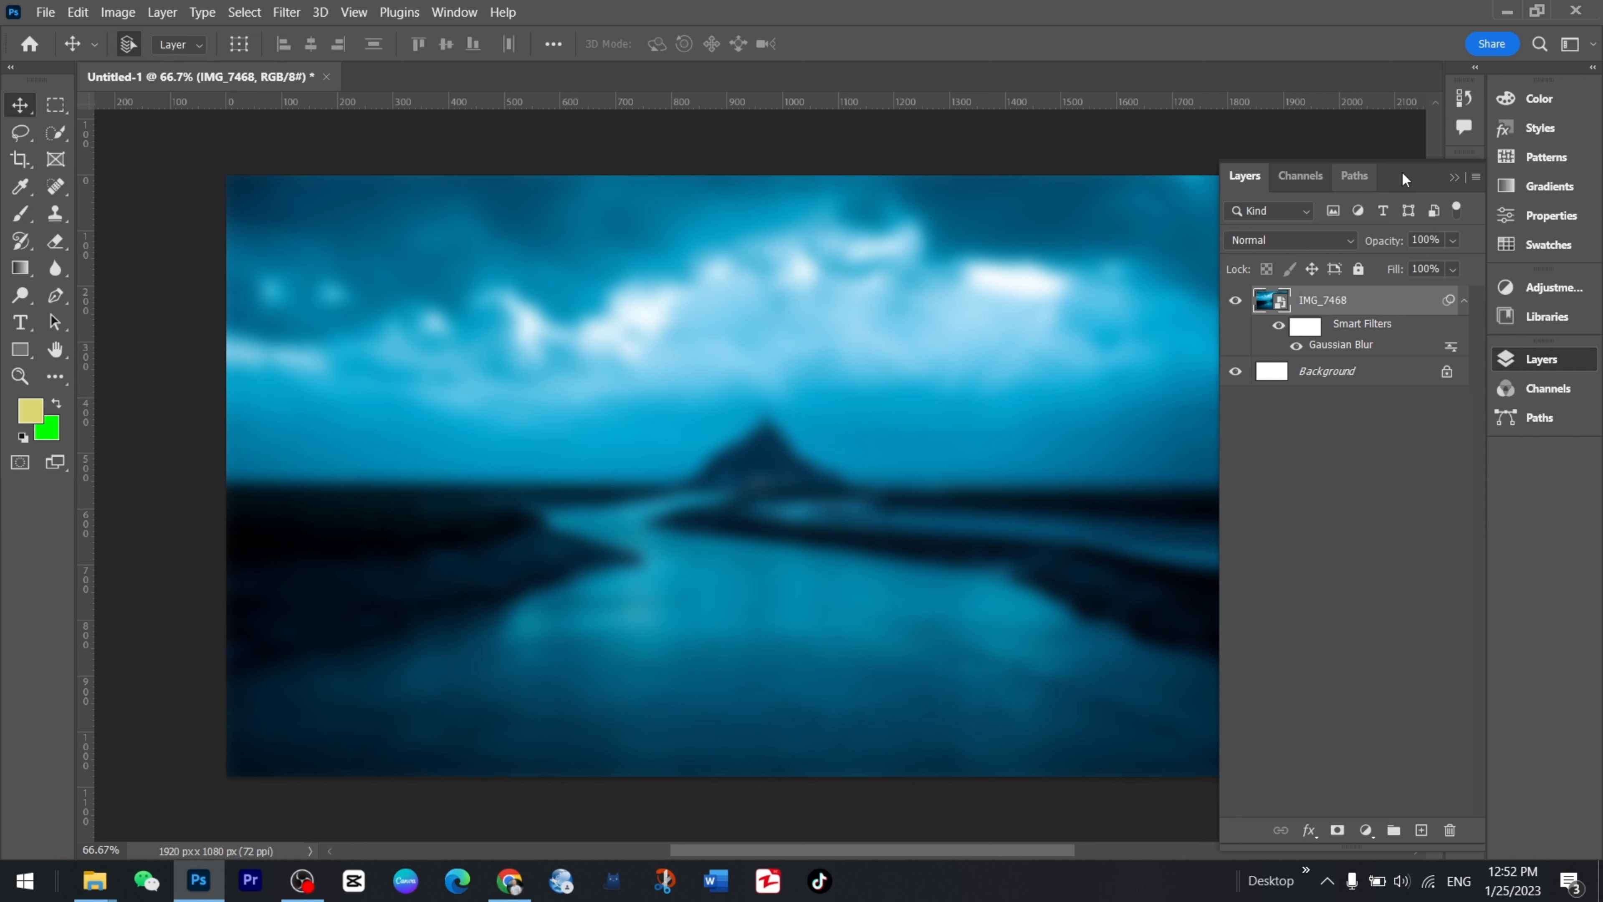
left_click(1454, 178)
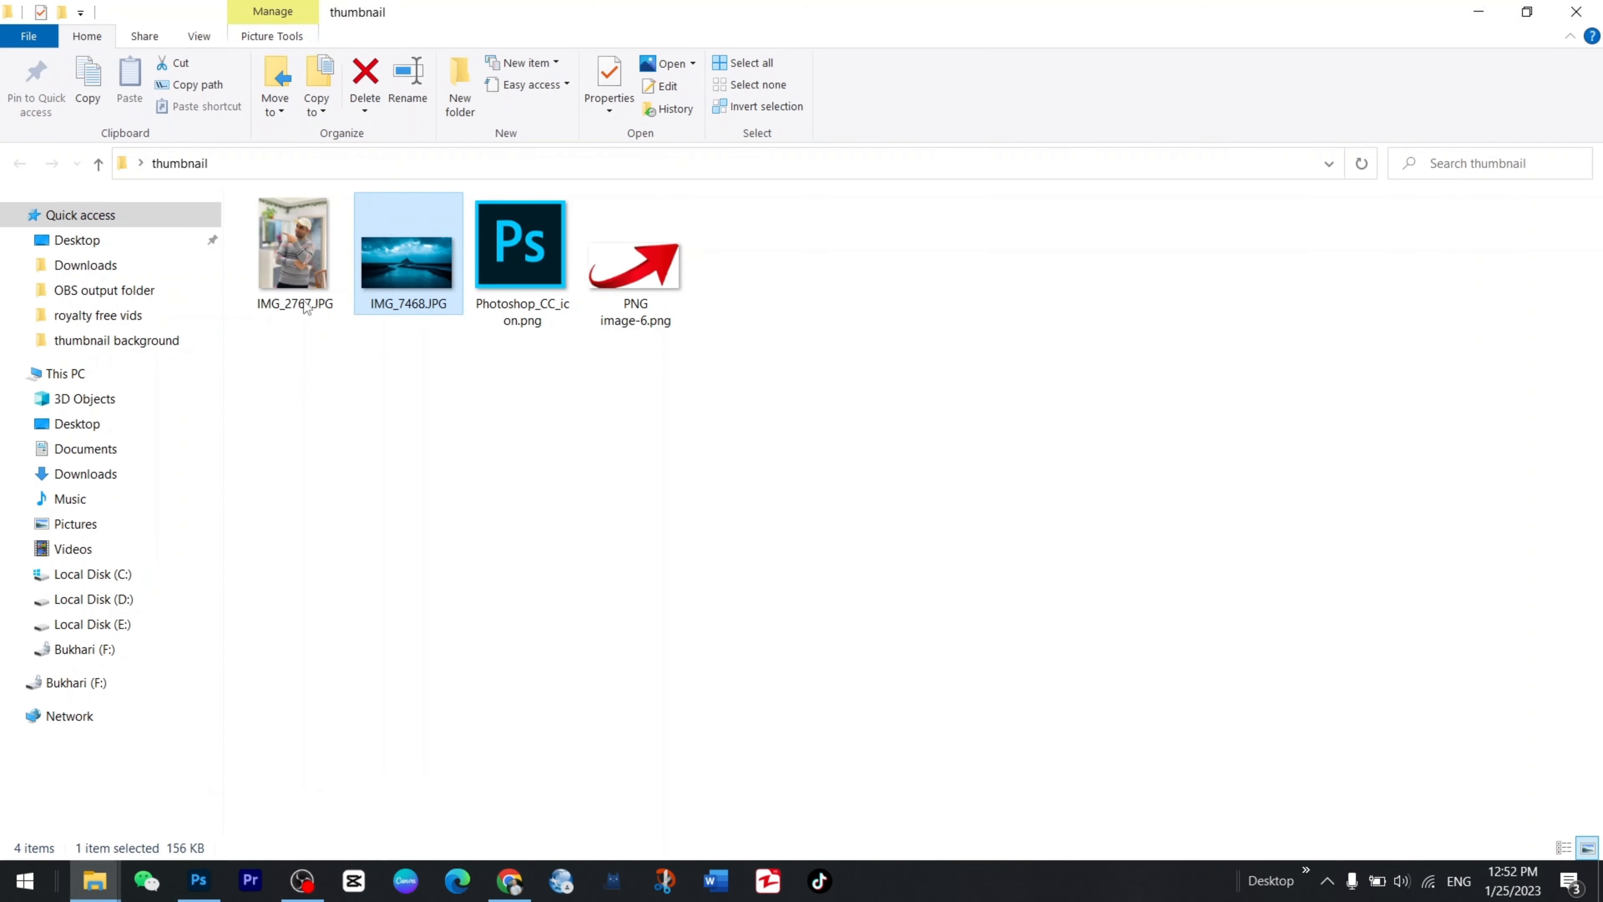
Place IMG_2767.JPG from the thumbnail folder at the centre of the canvas, over the blurred landscape.
left_click_drag(303, 301, 591, 407)
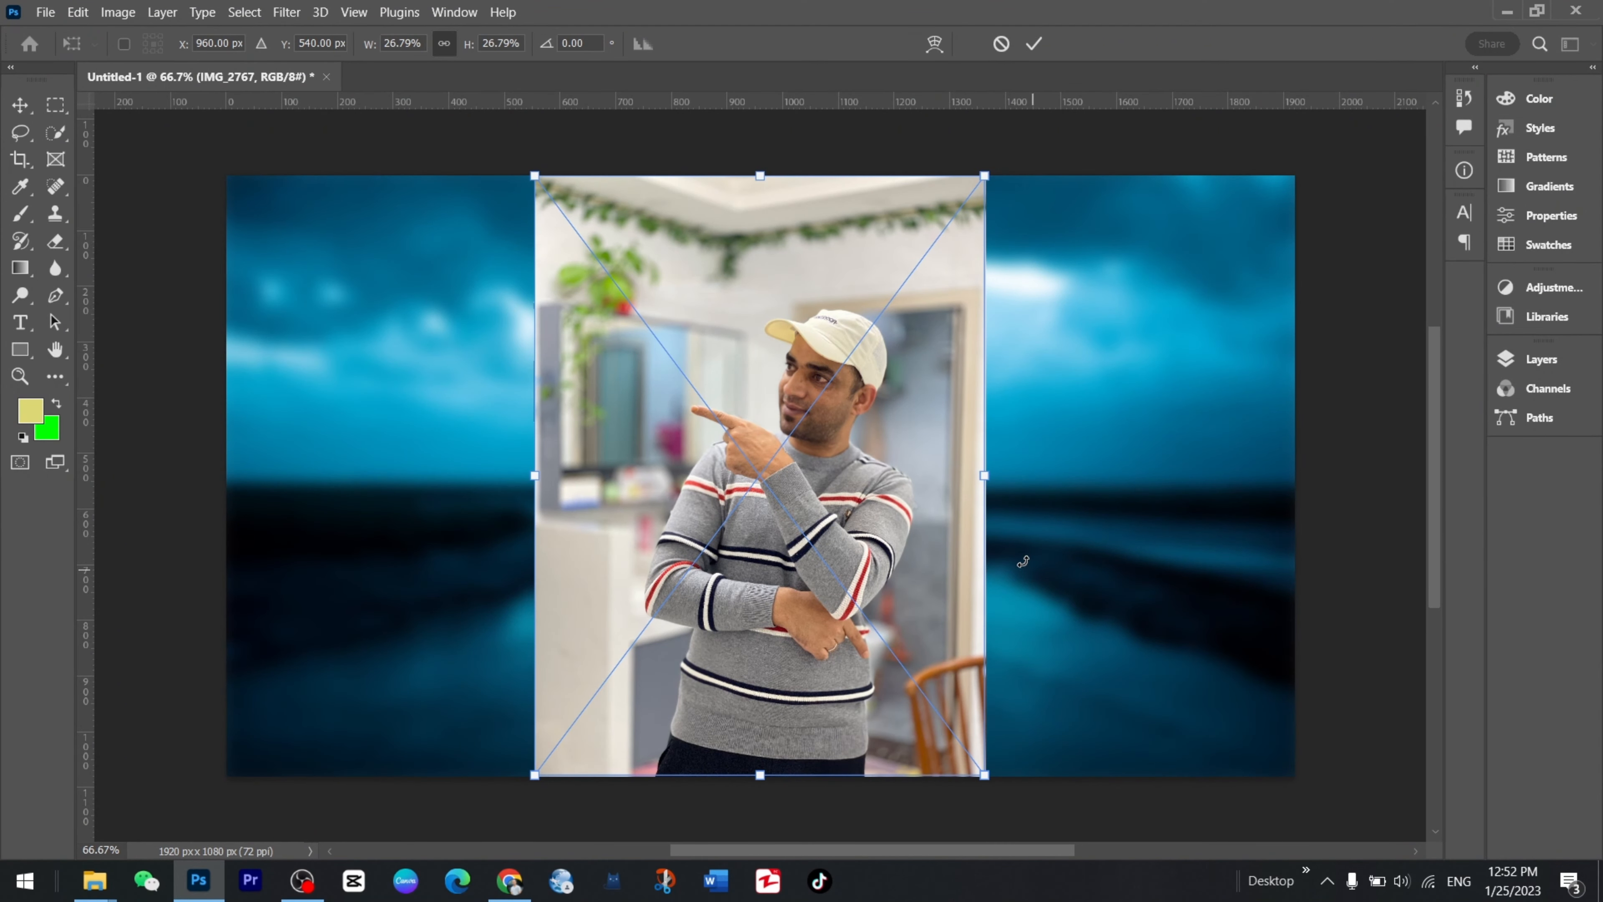
scroll(987, 543, "up", 4)
scroll(1008, 505, "down", 3)
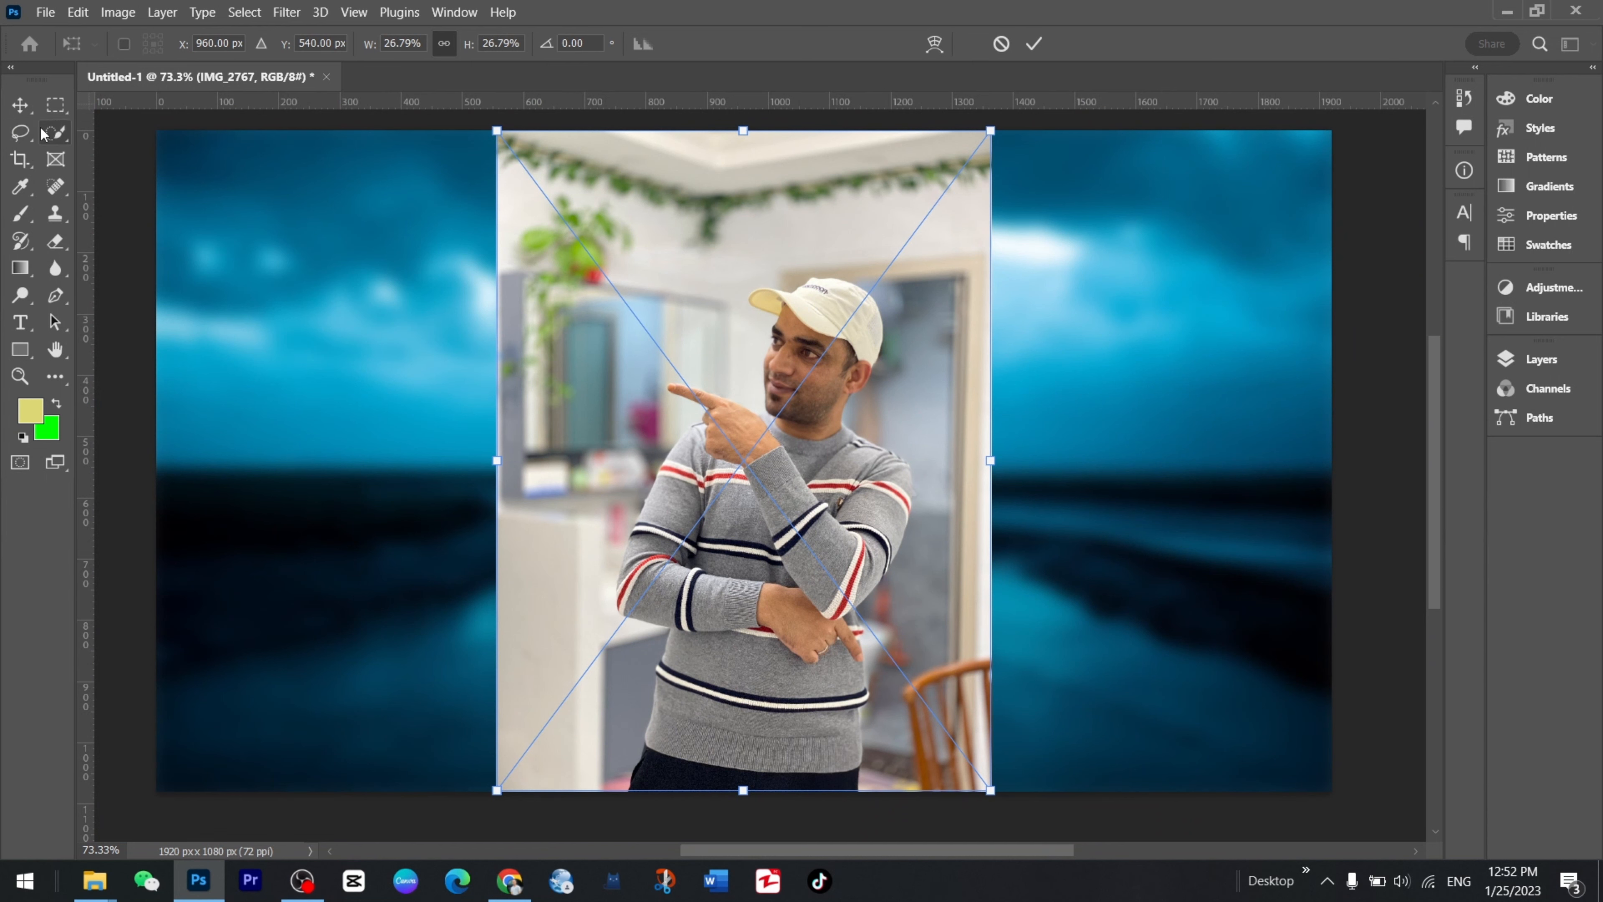
Select the man in the placed photo automatically, using Select Subject with the Quick Selection tool.
right_click(52, 138)
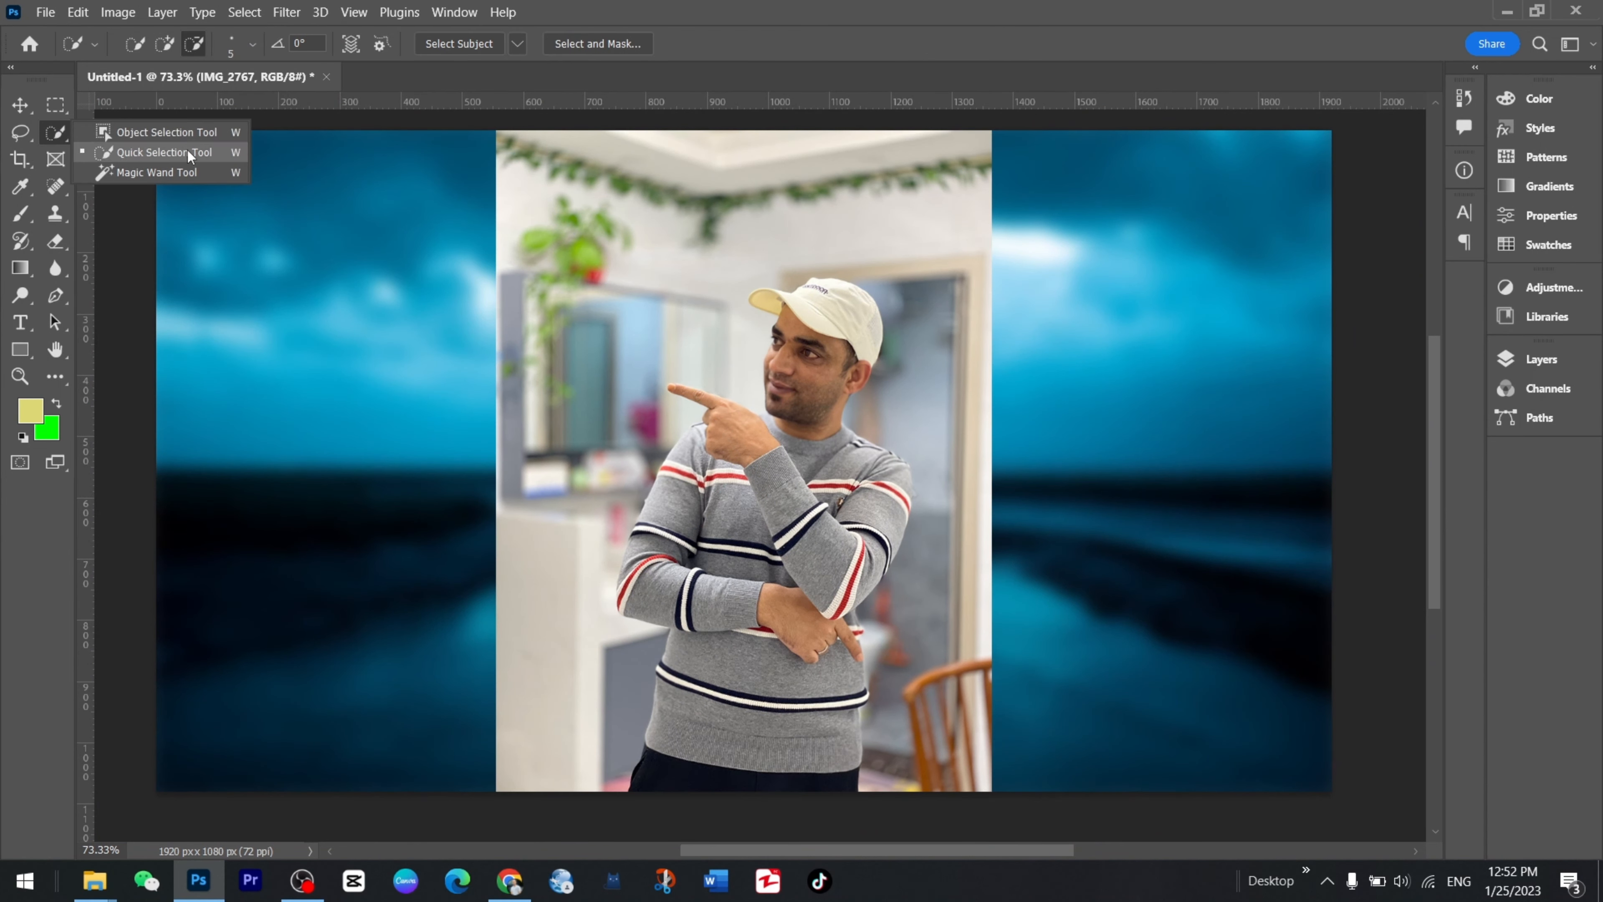
left_click(168, 151)
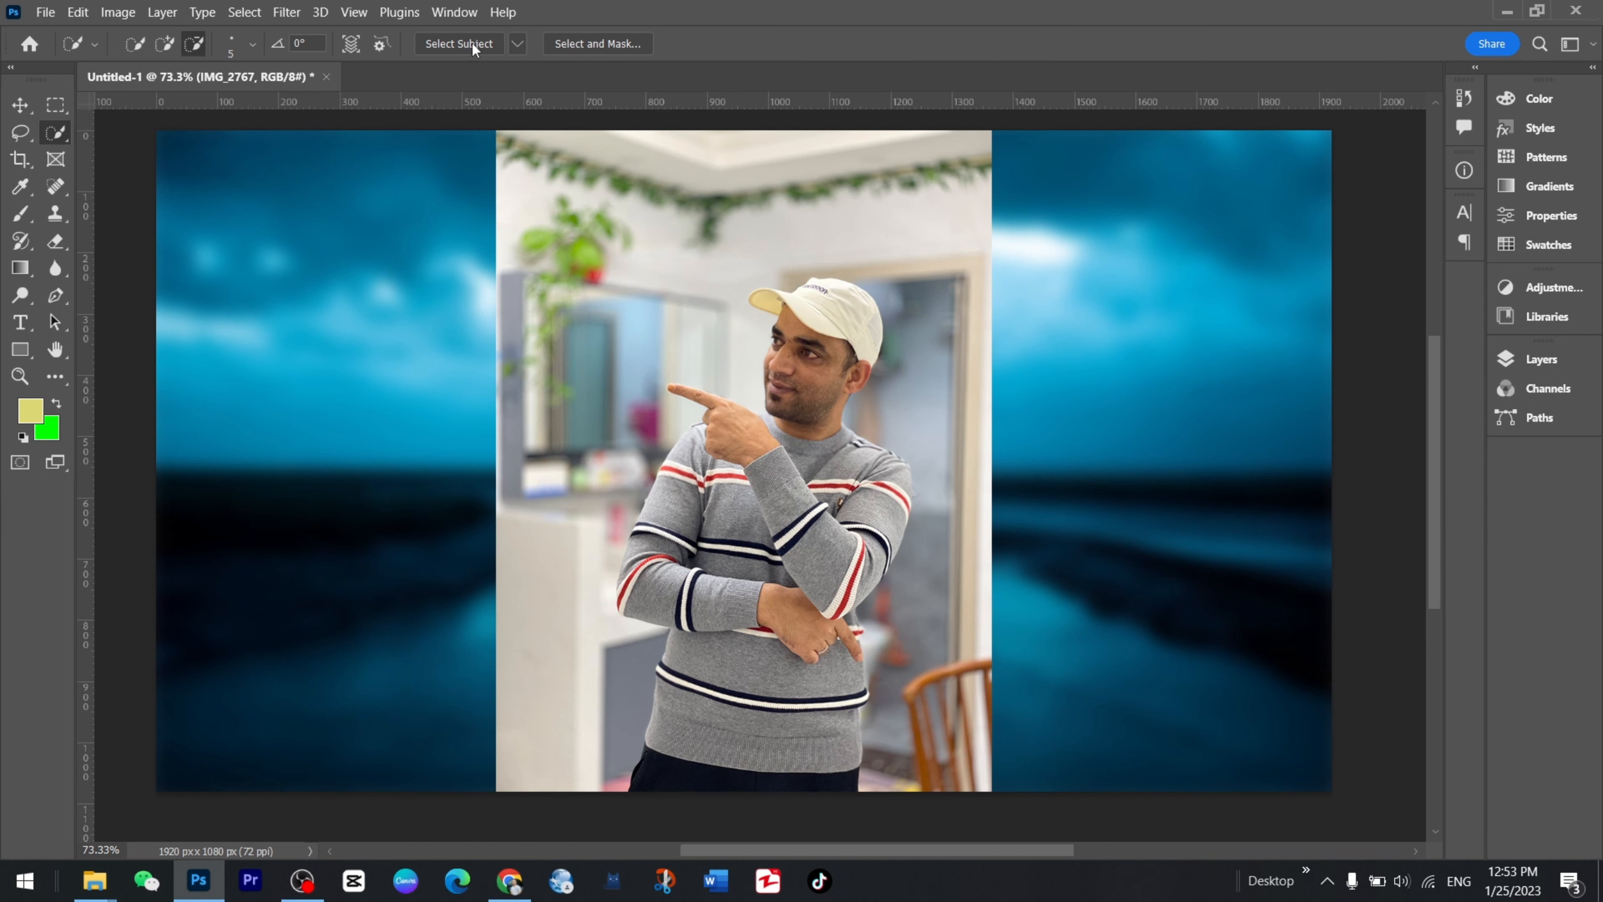
left_click(441, 50)
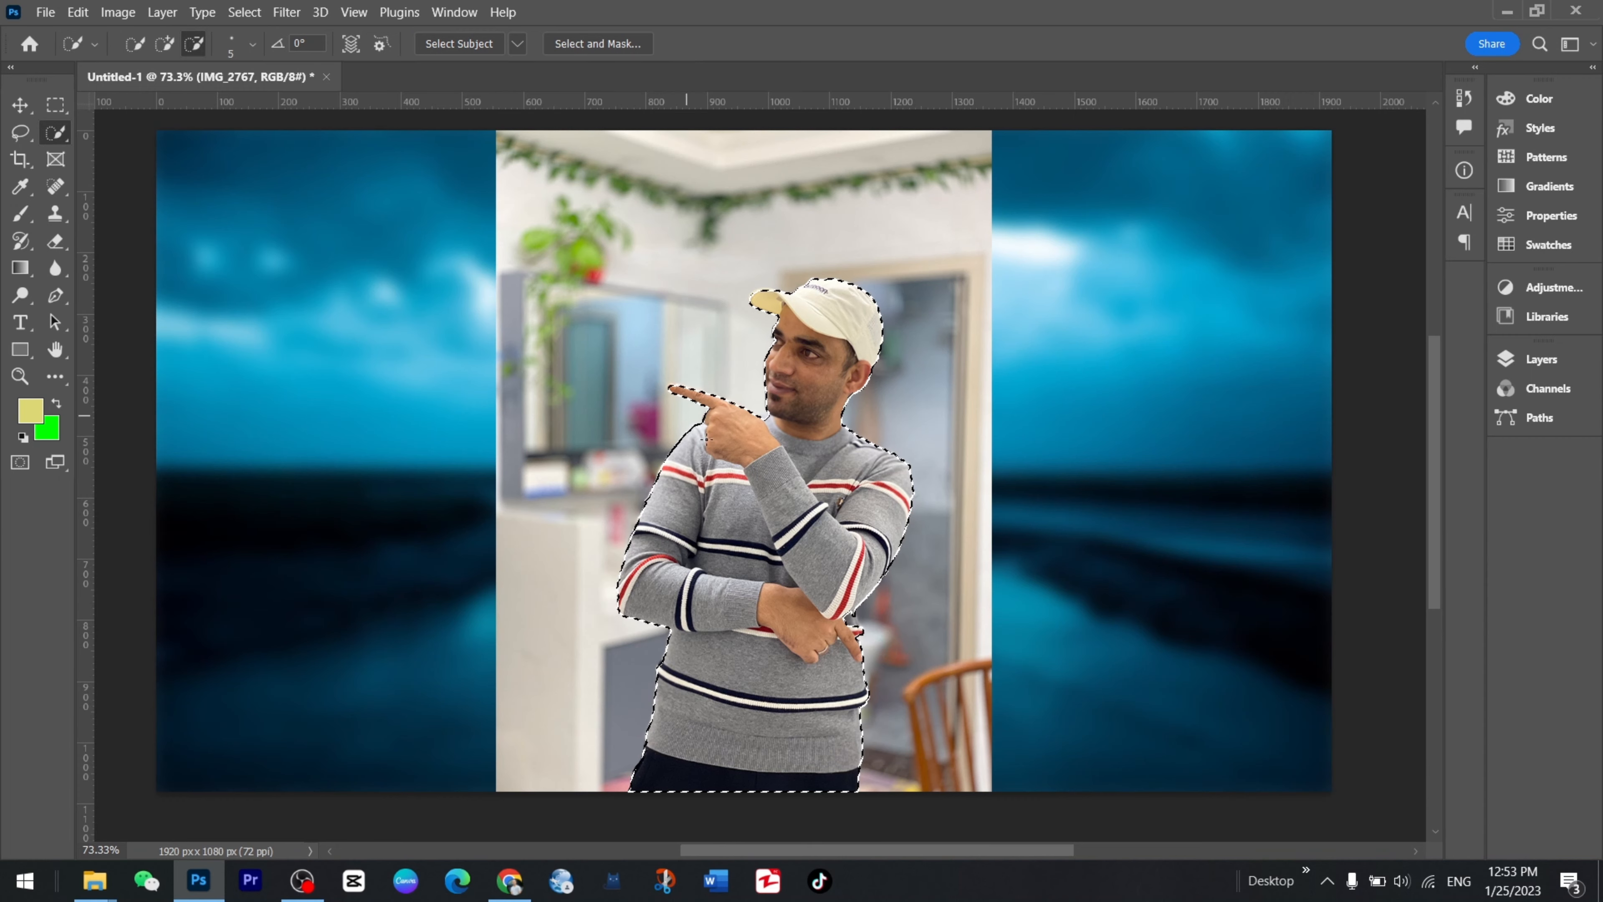
Add the missed skin around the tip and upper edge of the pointing finger to the selection with the Quick Selection tool.
scroll(873, 488, "up", 6)
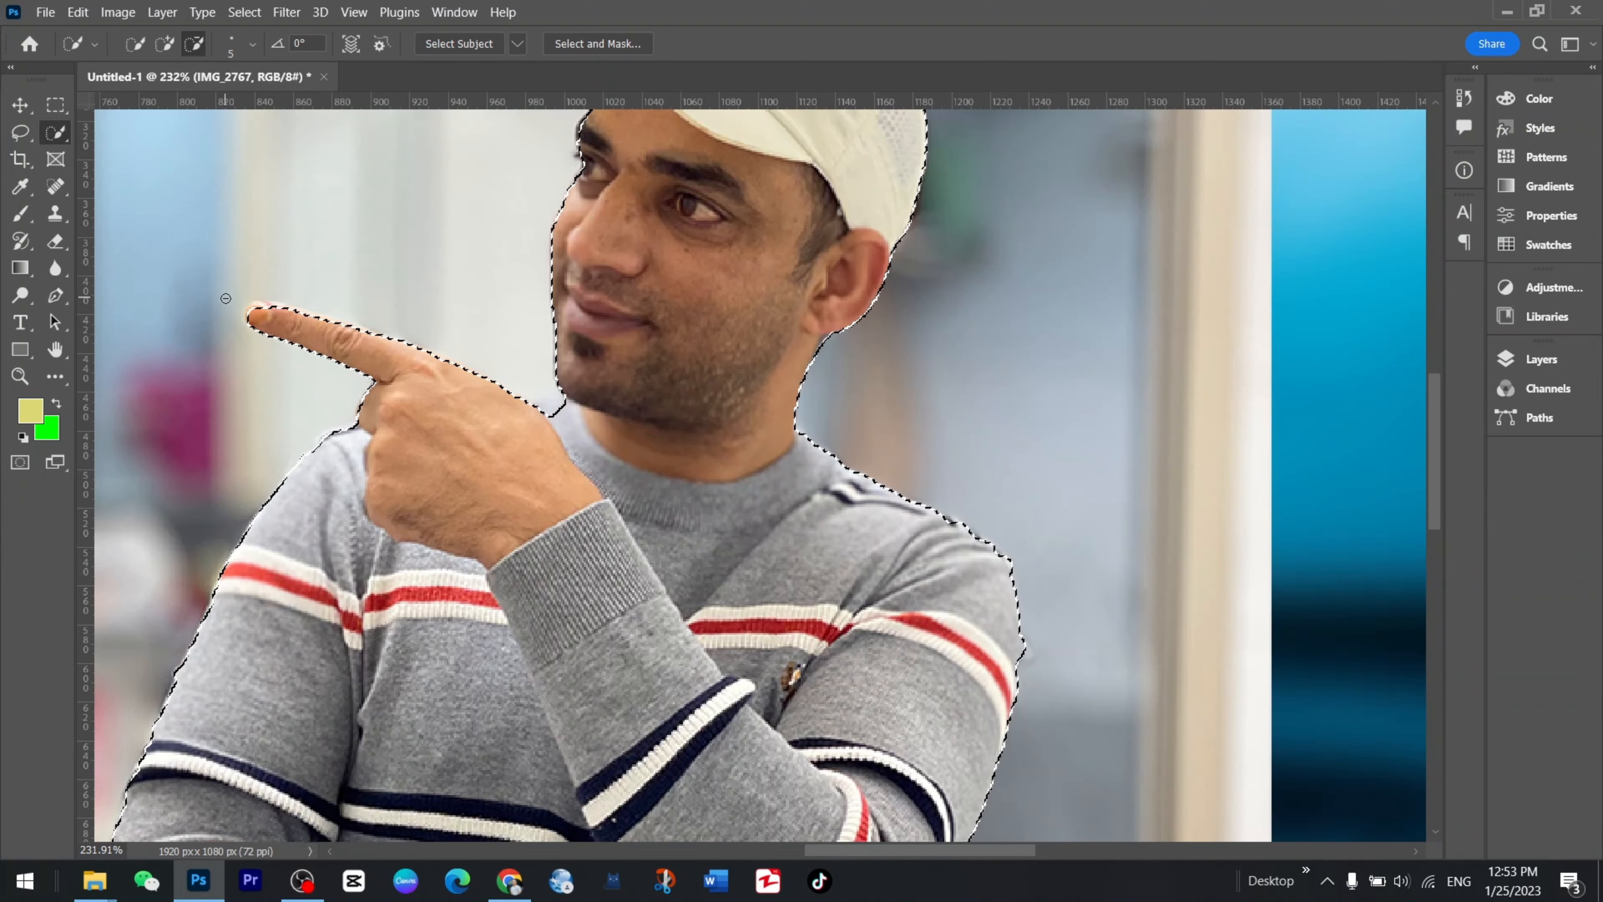
scroll(226, 298, "up", 8)
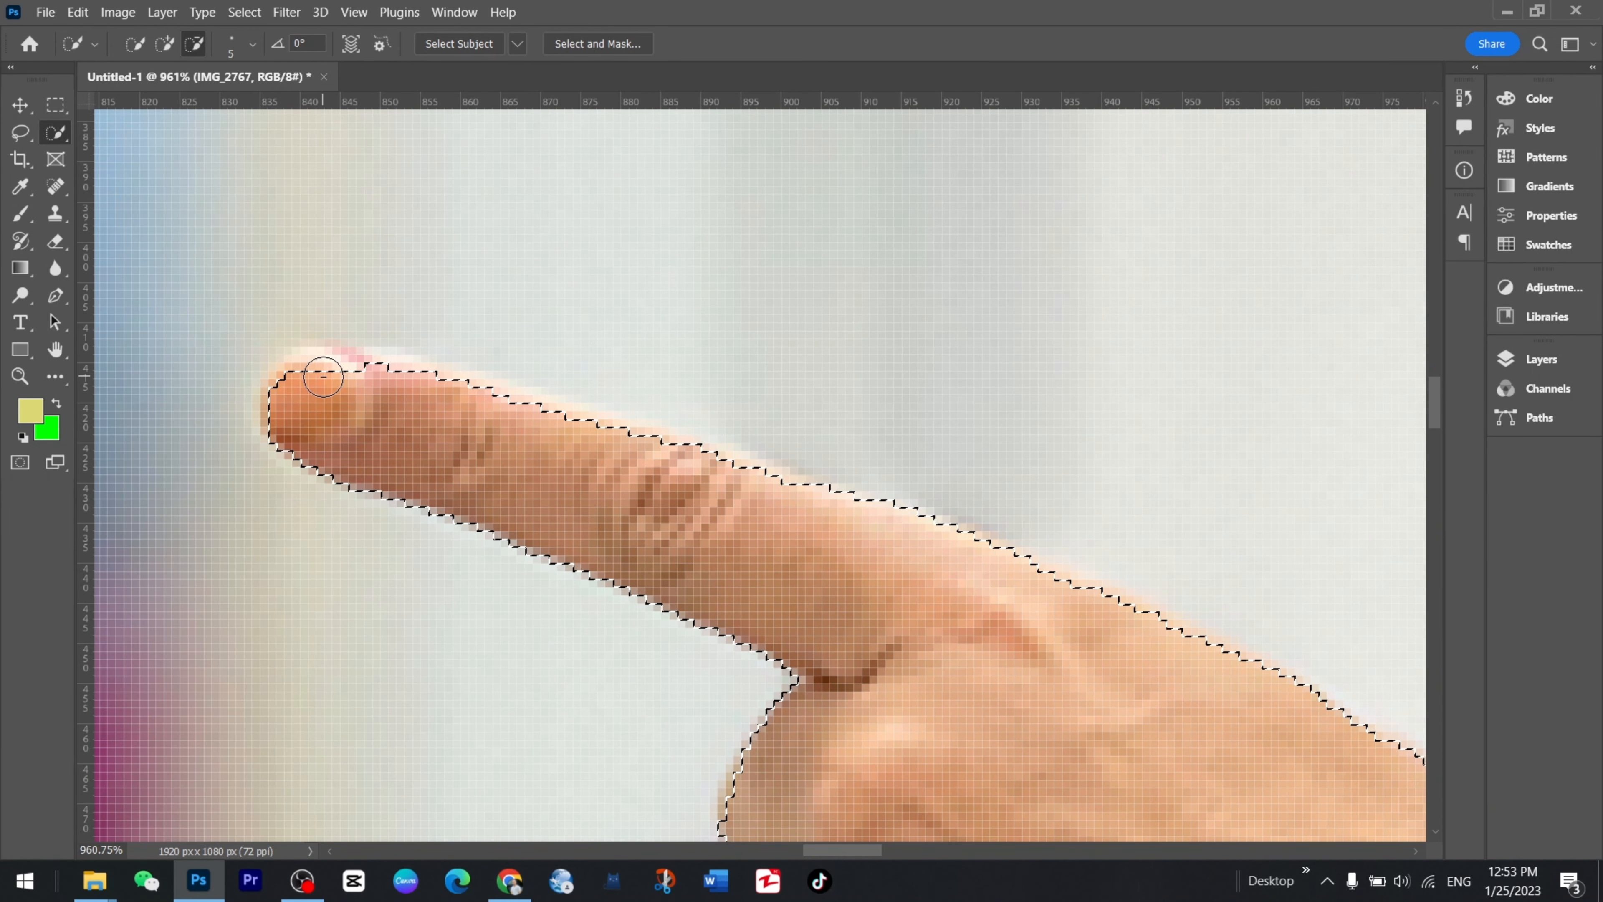
key("shift")
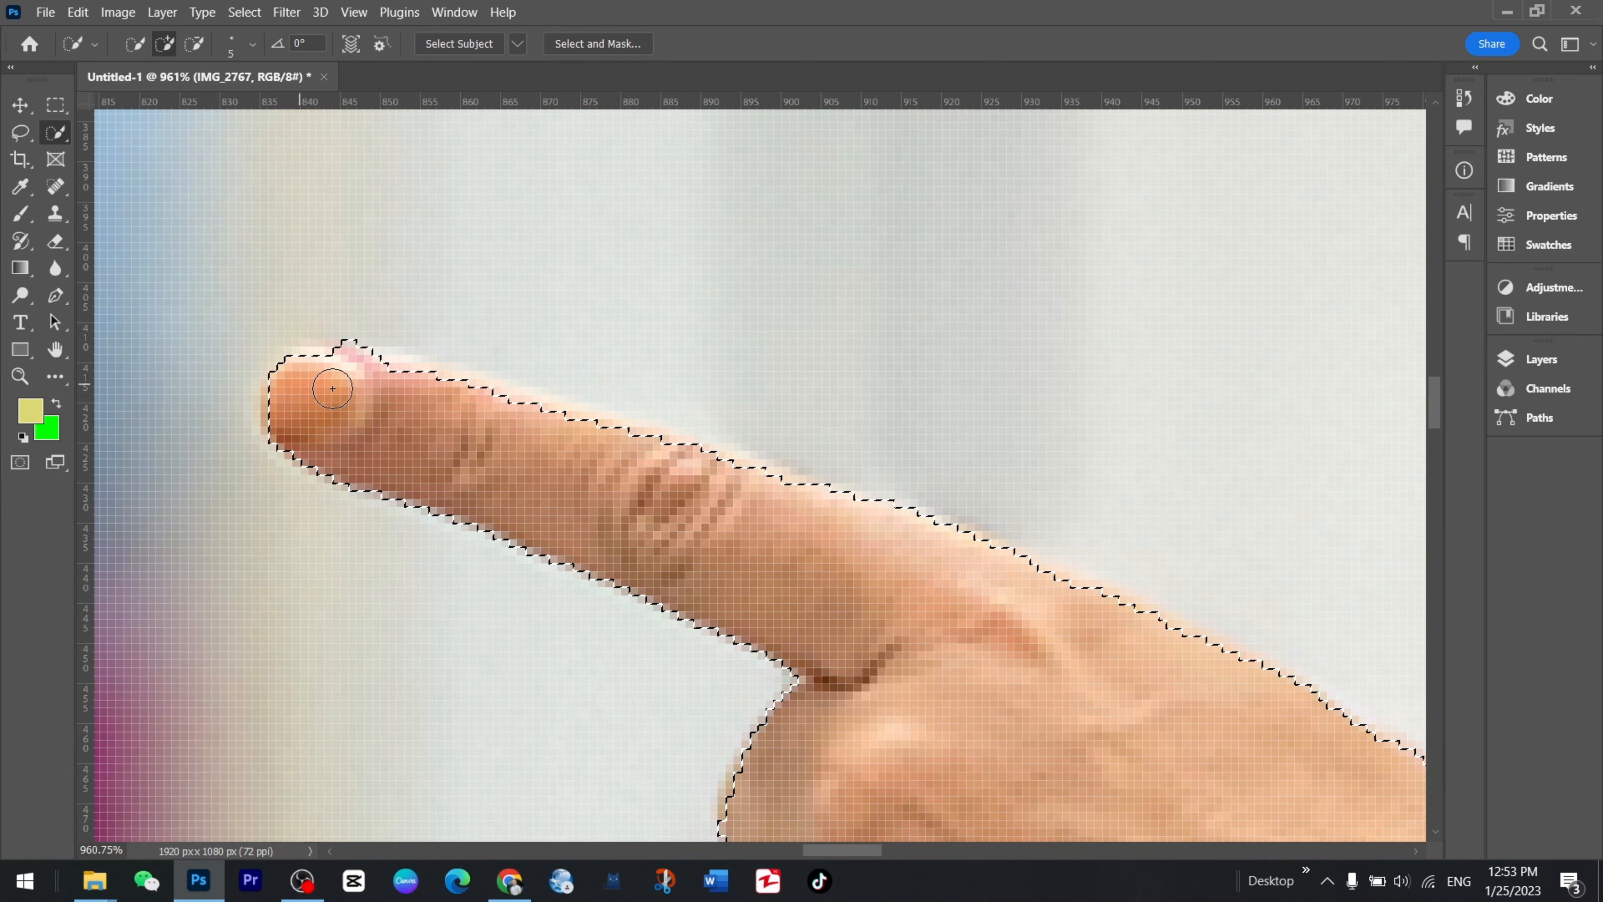
left_click_drag(443, 398, 441, 434)
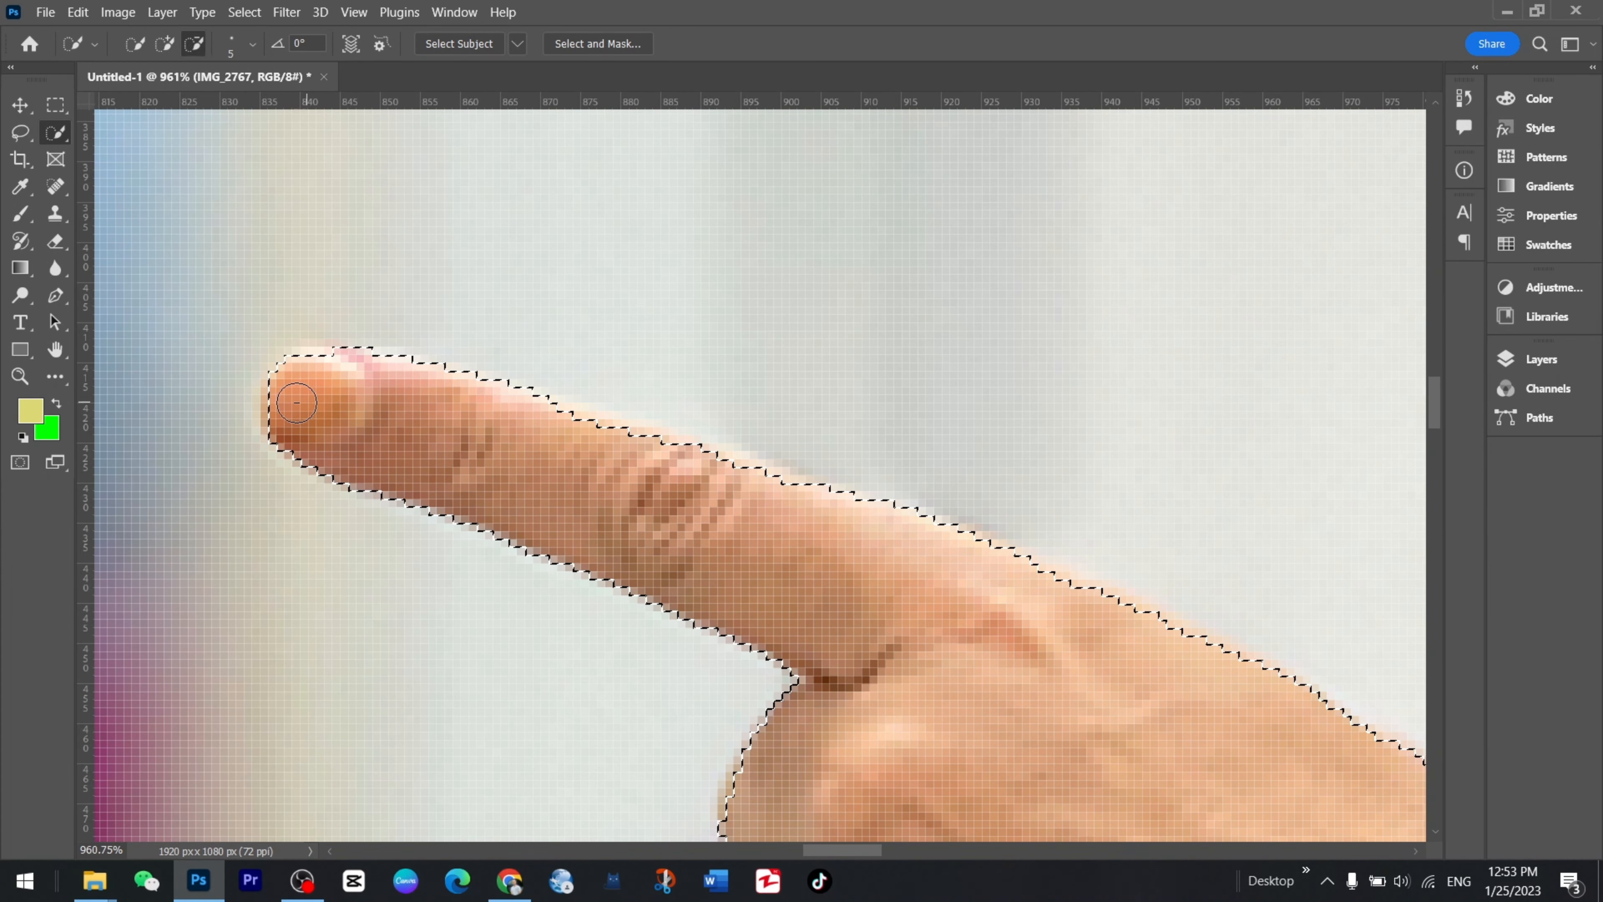
left_click(286, 417, "shift")
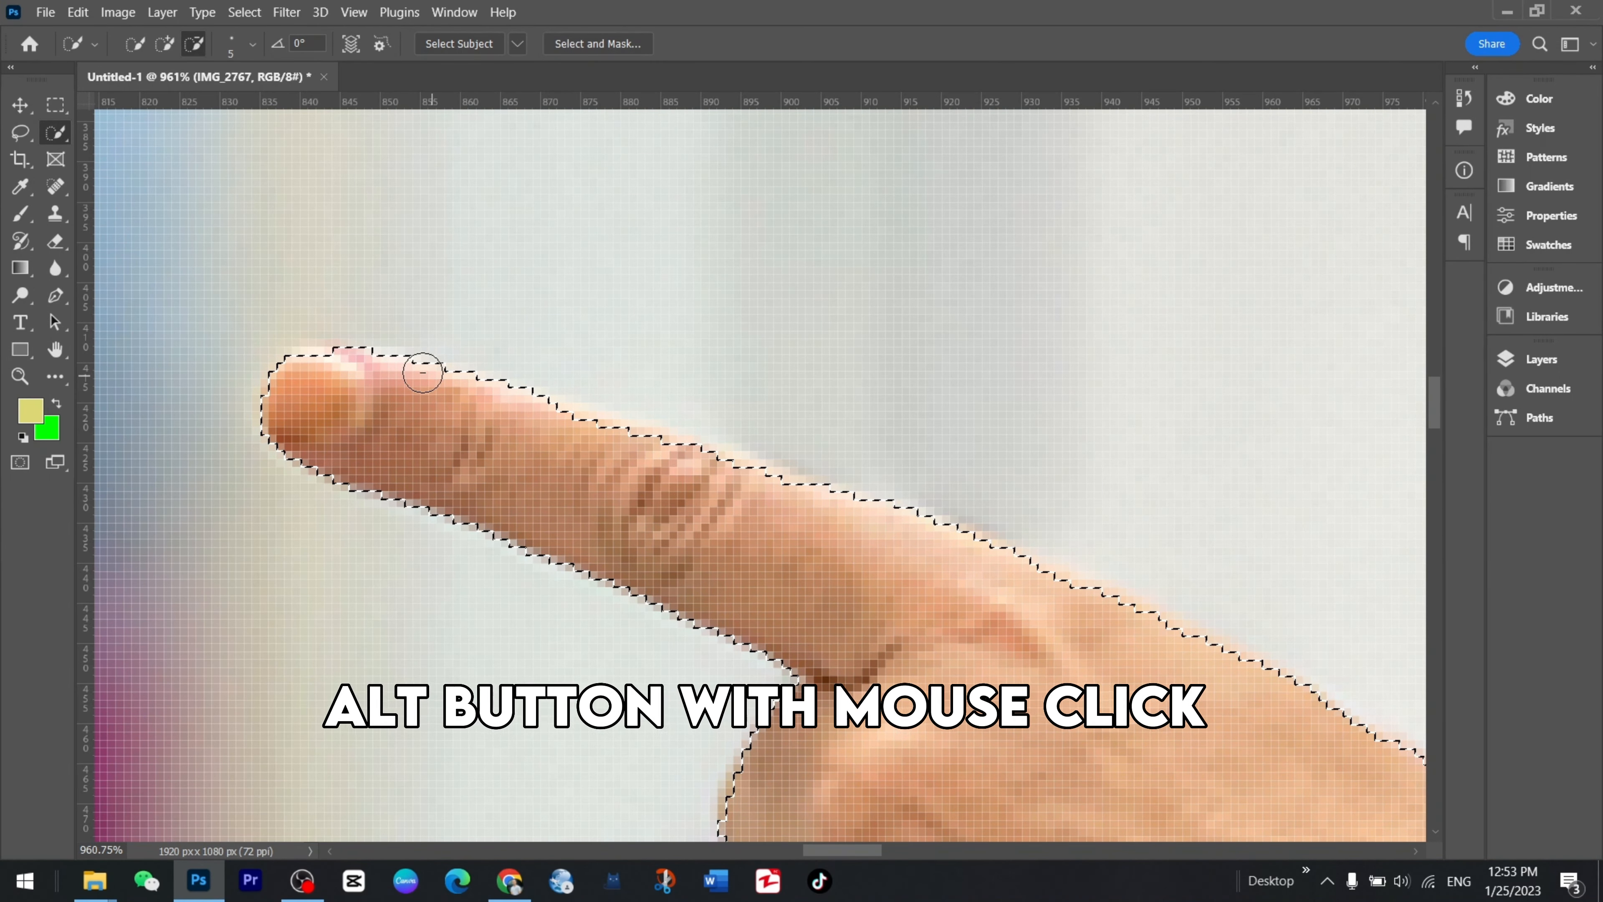
Try subtracting a patch near the pointing fingertip from the selection and undo the subtraction.
left_click(415, 402)
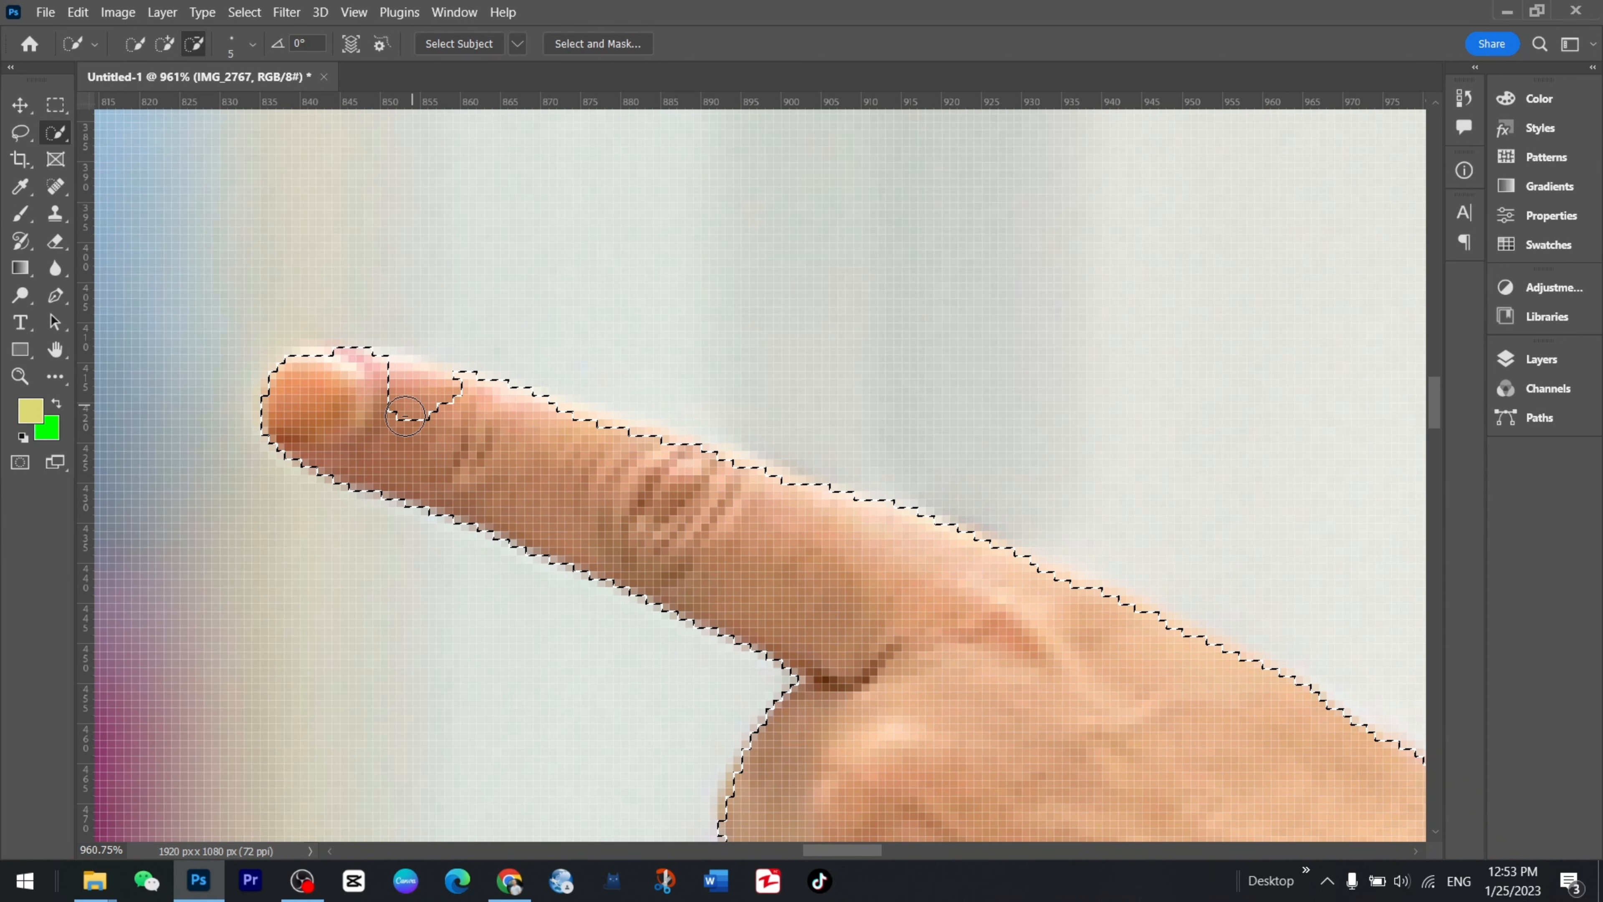
key("ctrl+z")
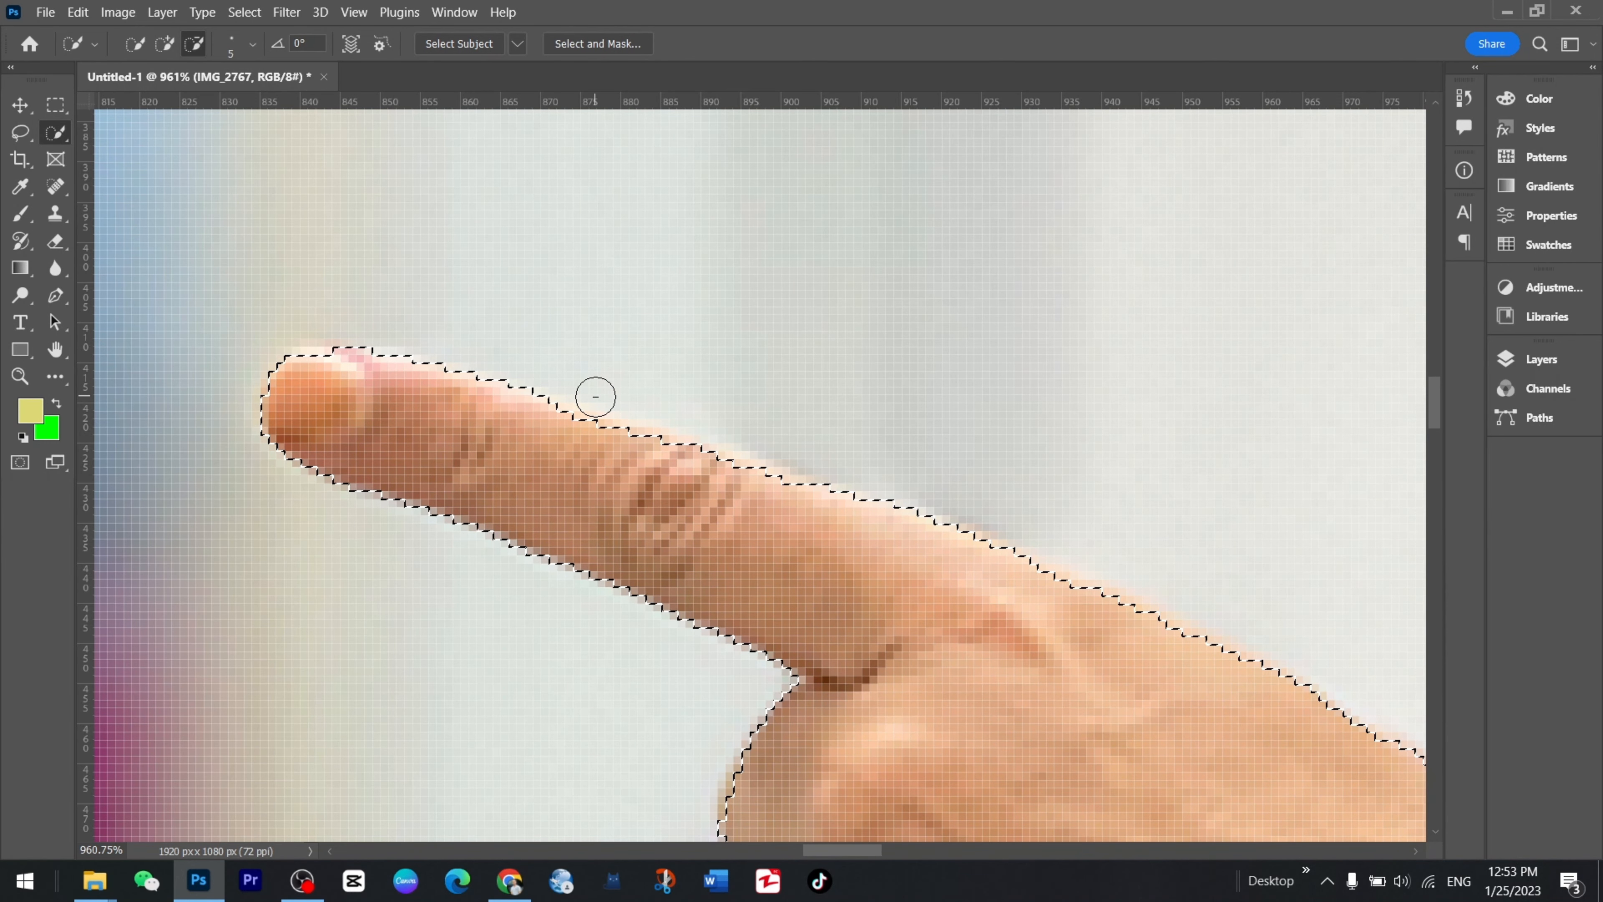
scroll(631, 361, "down", 5)
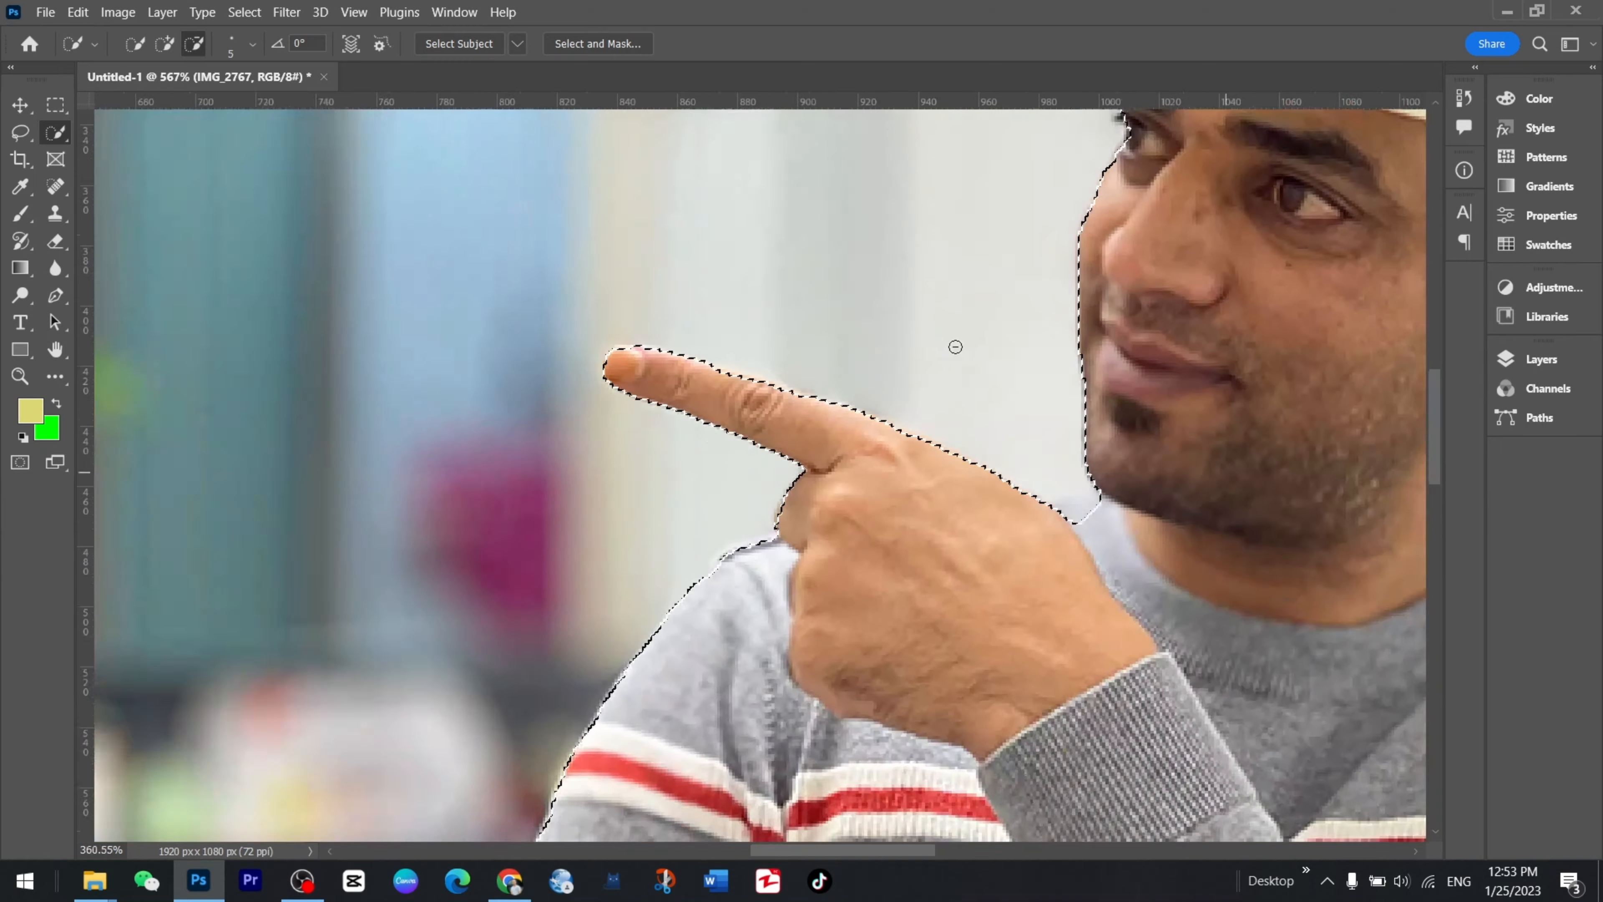
Add the missed patch of sweater collar between the back of the hand and the chin to the selection.
scroll(953, 348, "up", 3)
scroll(1037, 500, "up", 3)
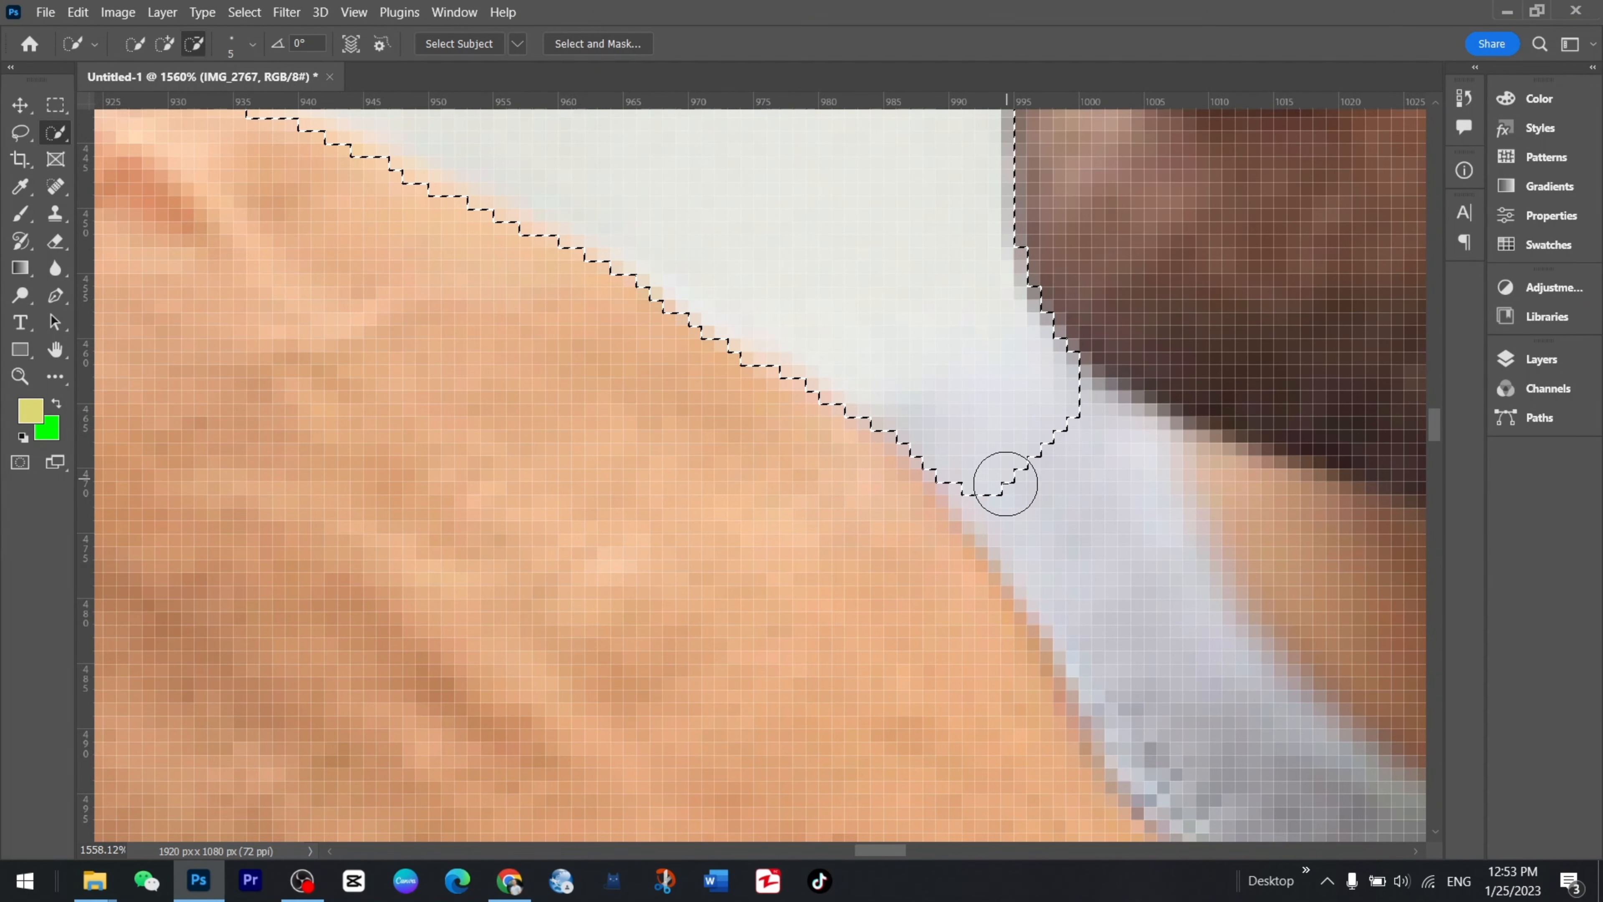
mouse_move(1011, 493)
left_mouse_down()
mouse_move(957, 484)
mouse_move(943, 443)
mouse_move(966, 437)
mouse_move(925, 437)
mouse_move(1102, 463)
left_mouse_up()
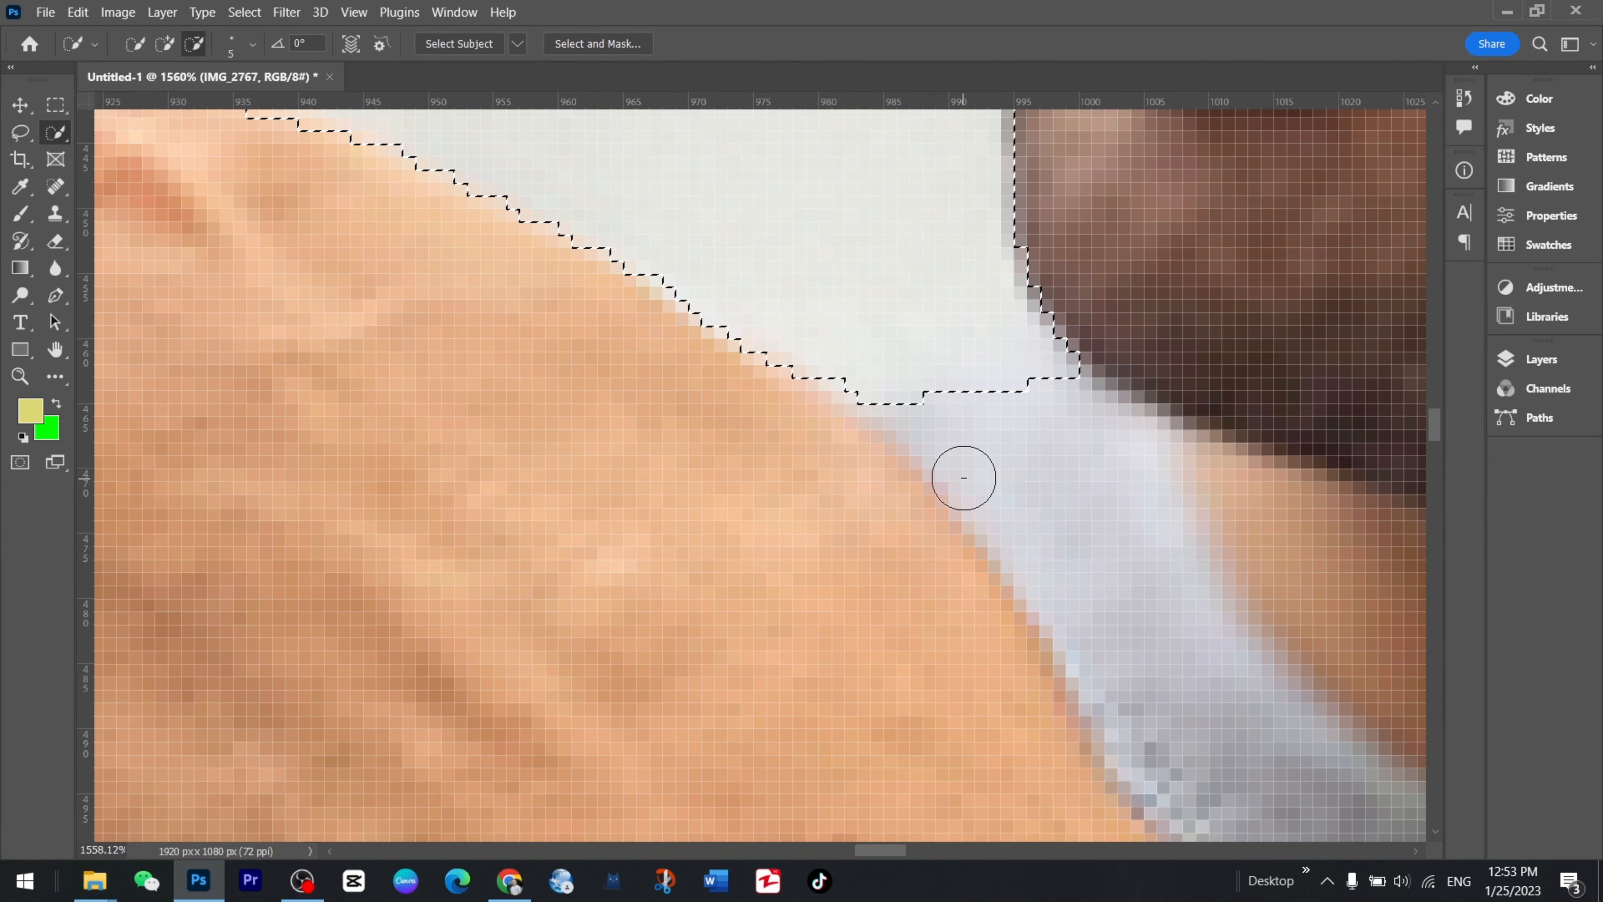
scroll(974, 435, "down", 10)
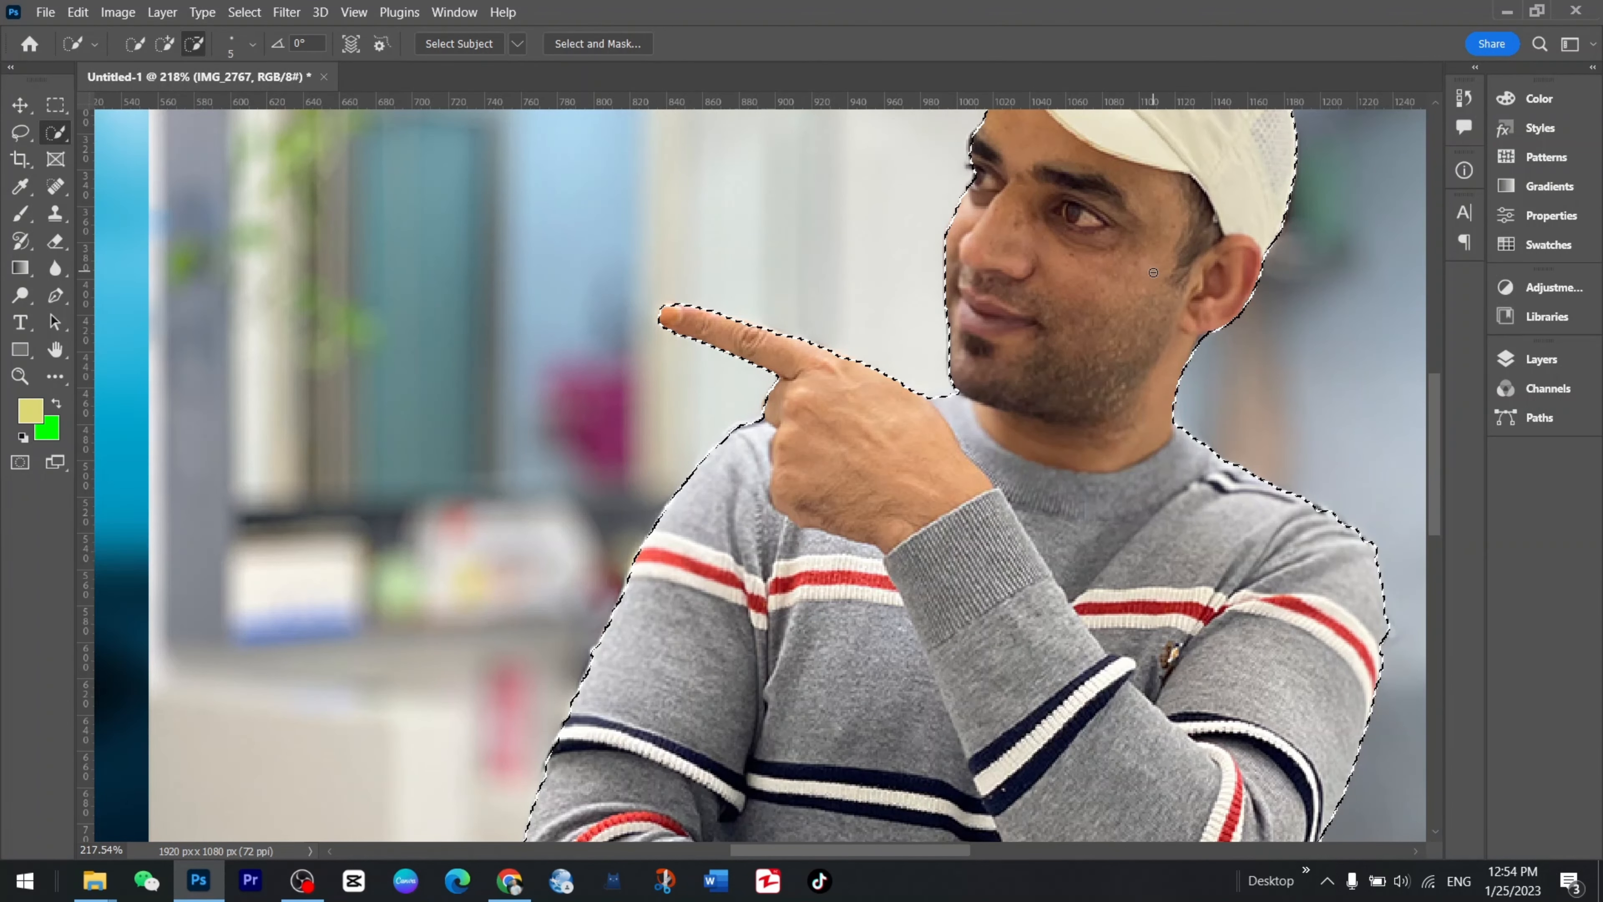
Extend the selection over the missed sweater area below the raised elbow, beside the lower hand, including the white and red stripe.
key("alt")
key("space")
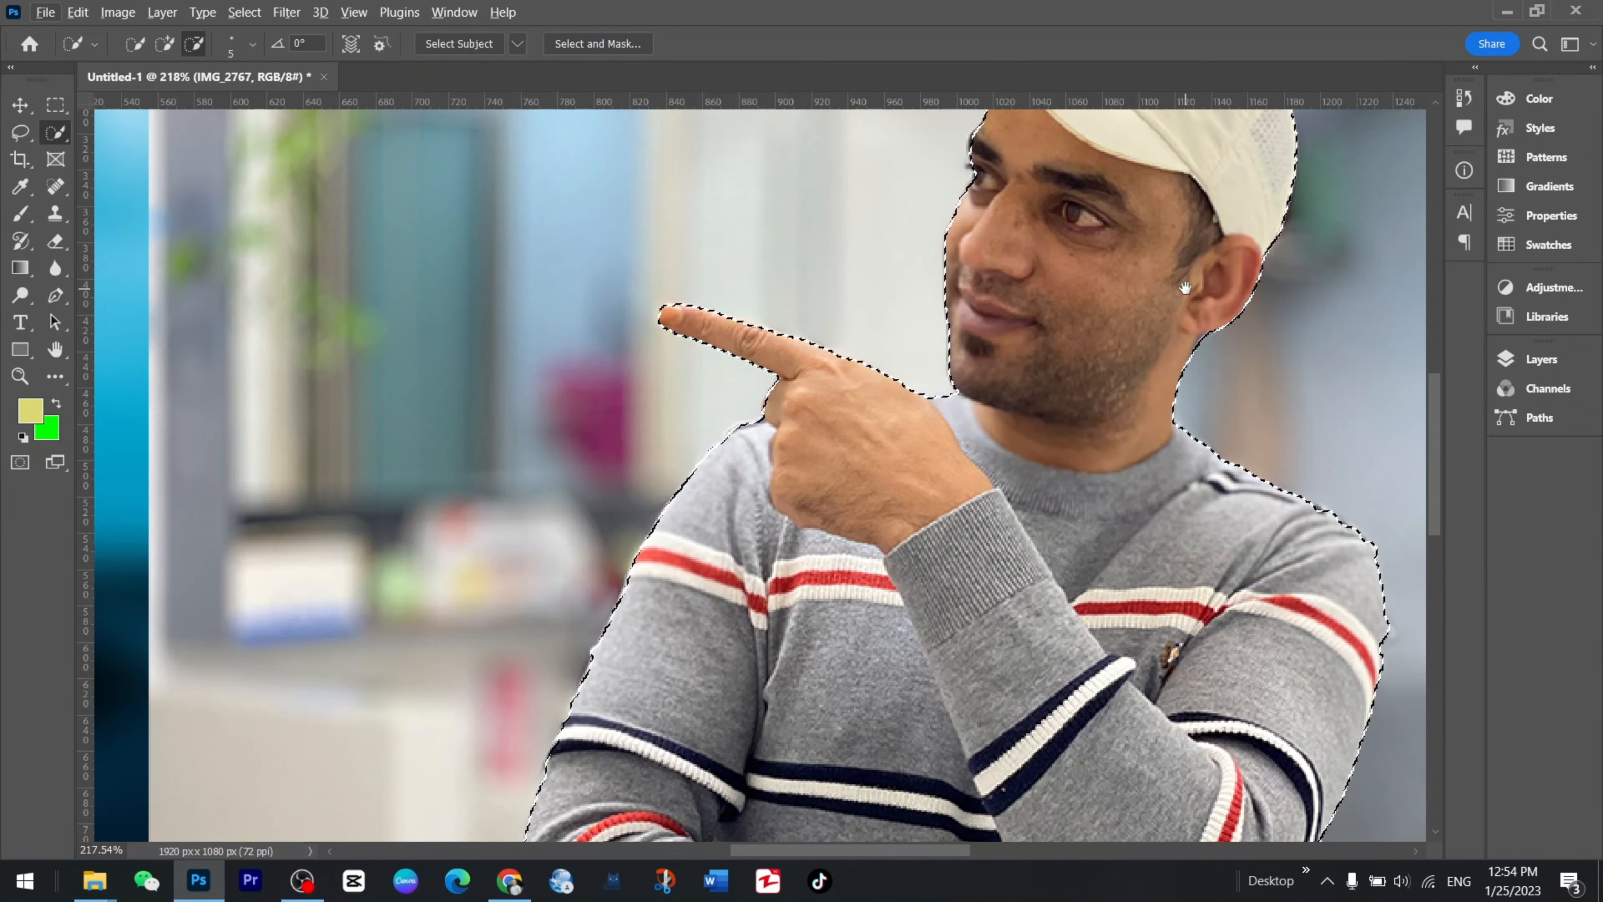
left_click_drag(1193, 244, 995, 306)
left_click_drag(874, 587, 959, 139)
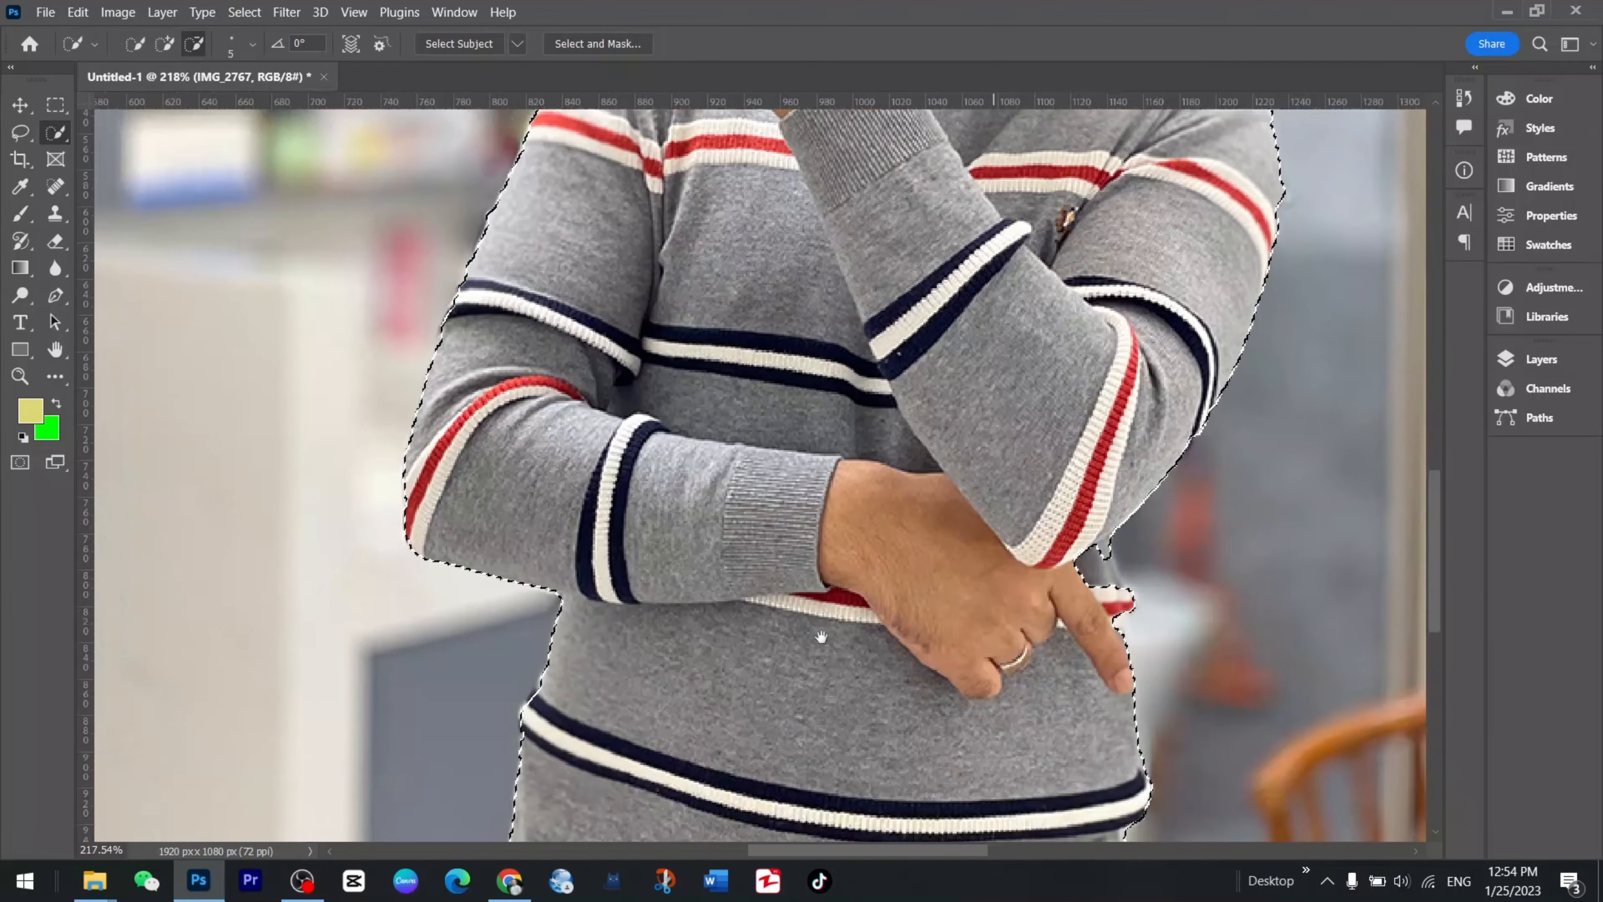
mouse_move(785, 770)
left_mouse_down()
mouse_move(774, 543)
mouse_move(547, 641)
left_mouse_up()
left_click_drag(1002, 350, 903, 437)
scroll(820, 492, "up", 6)
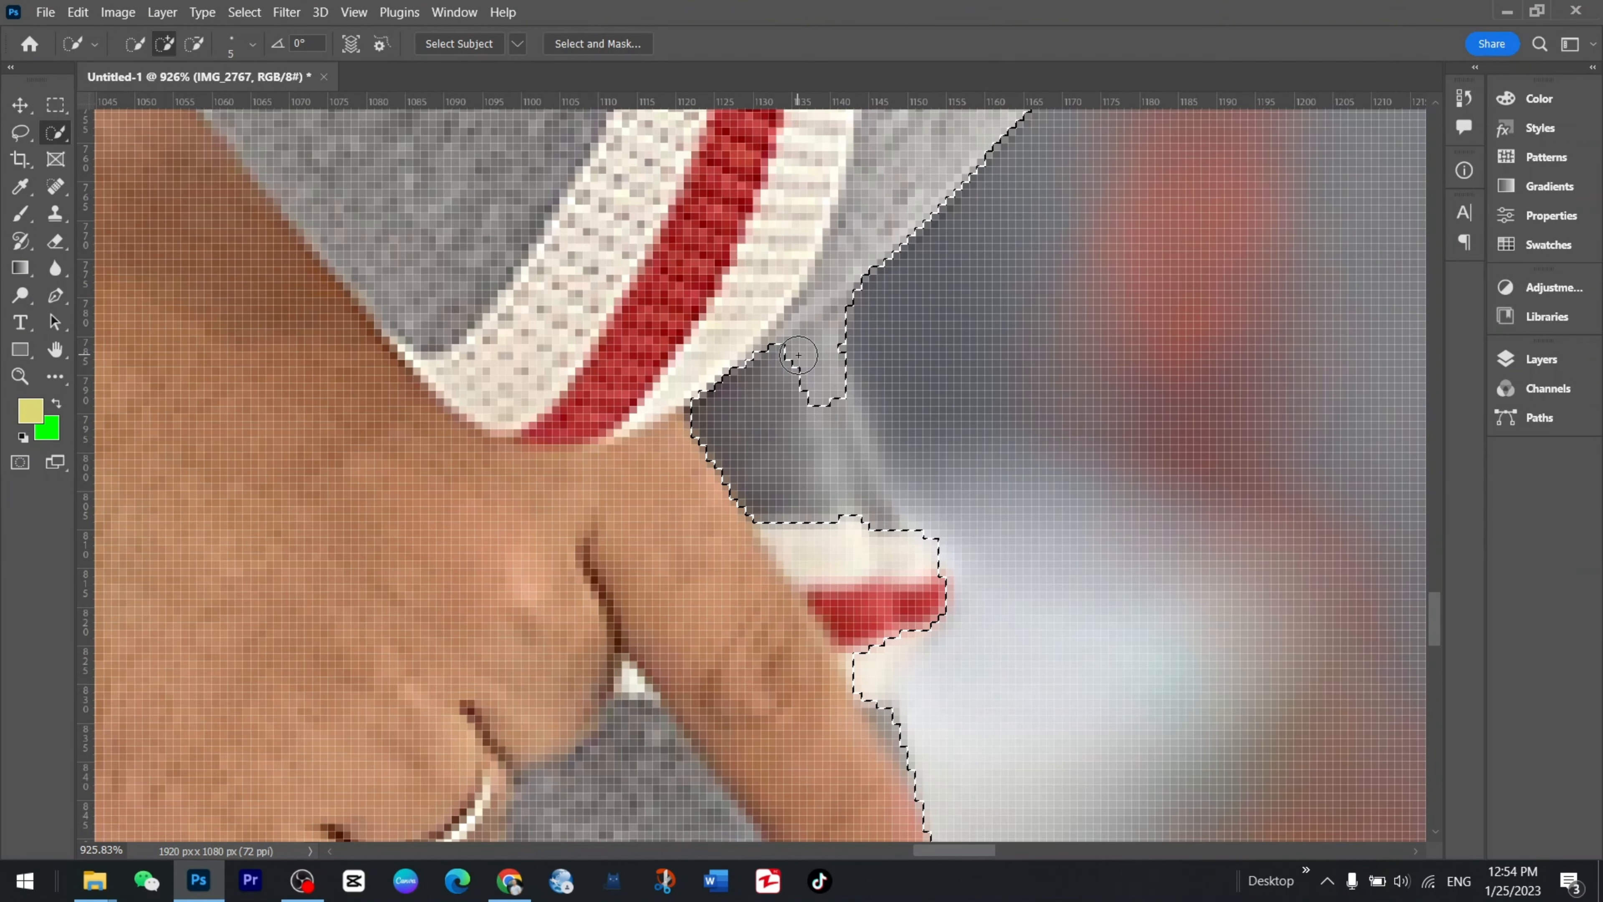
left_click_drag(798, 355, 784, 418)
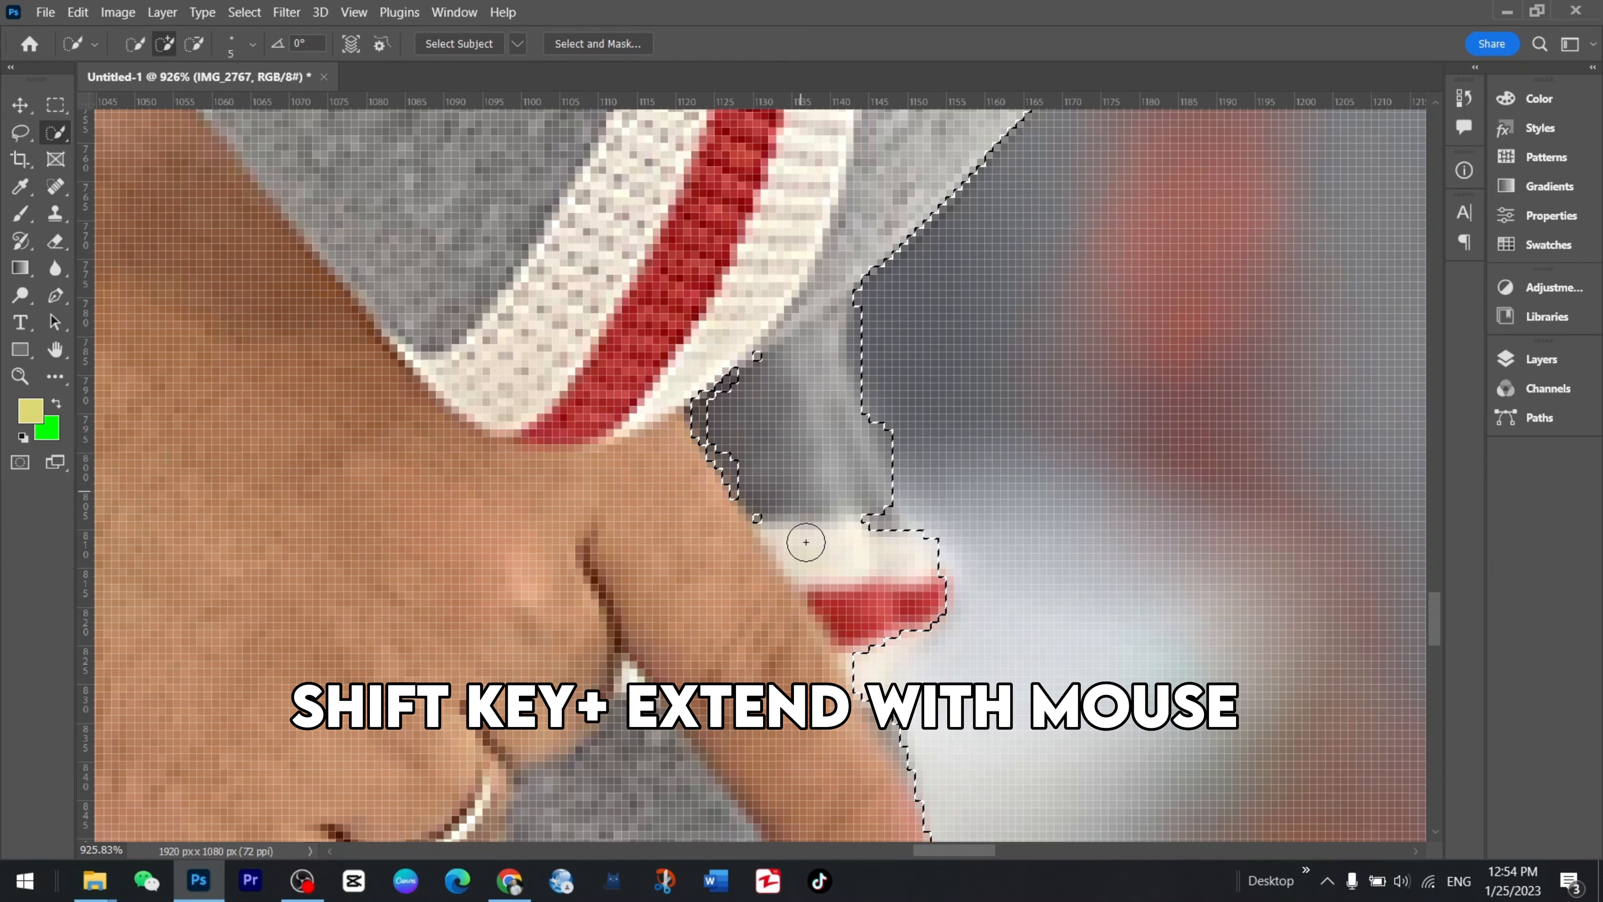
left_click_drag(806, 541, 752, 536)
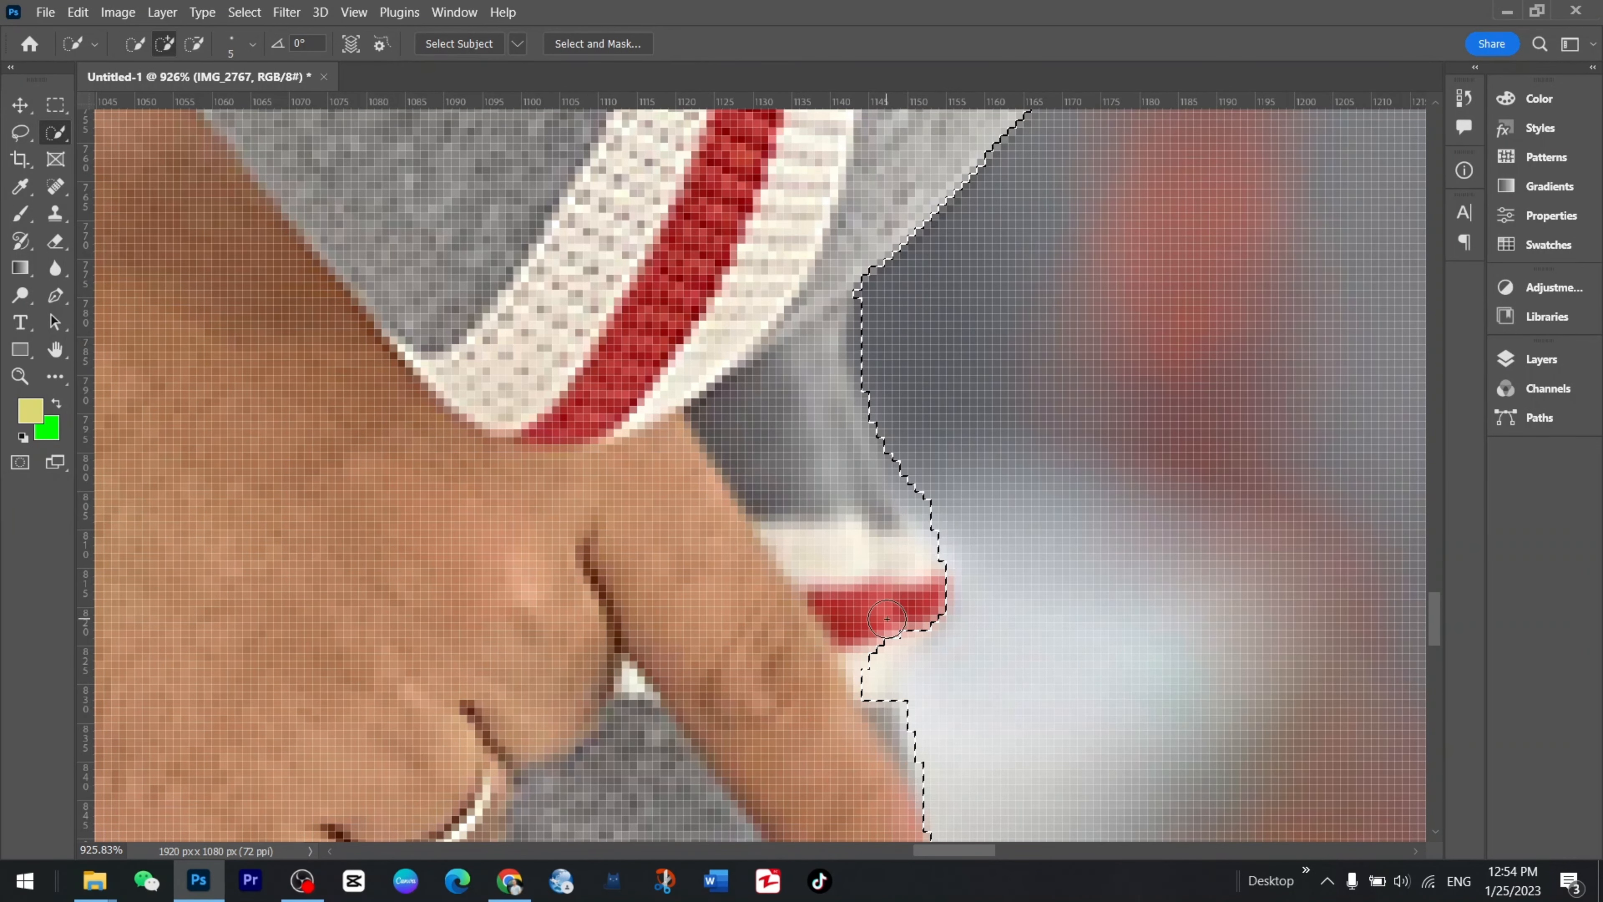
left_click_drag(885, 681, 803, 560)
scroll(798, 470, "down", 12)
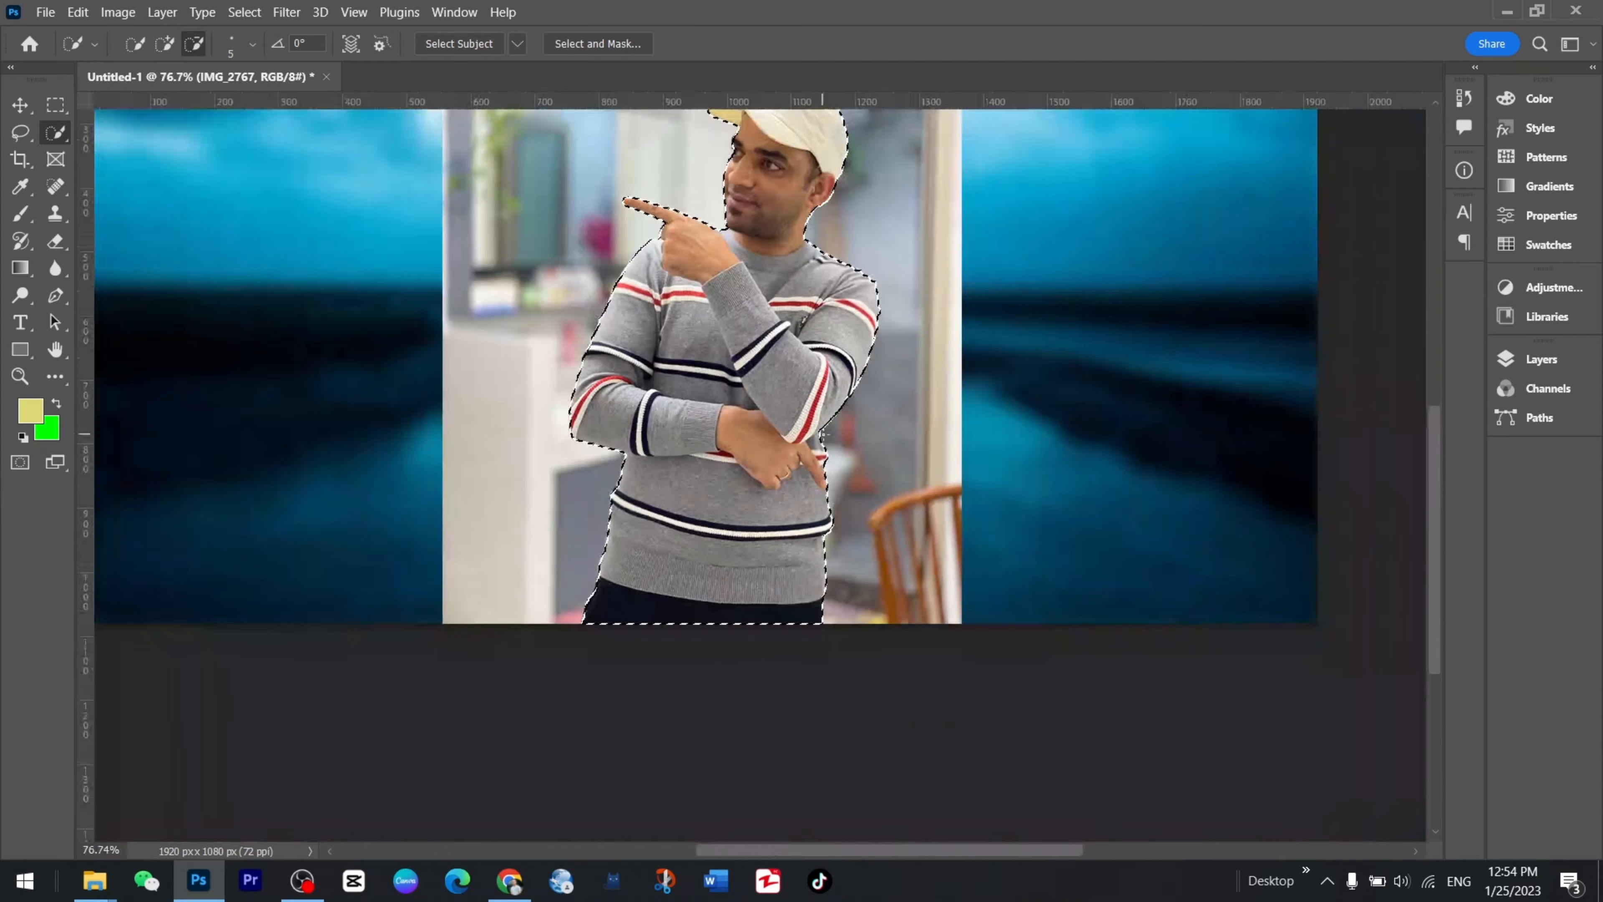
Add a layer mask to the IMG_2767 layer from the selection to hide the photo's background.
scroll(803, 222, "up", 4)
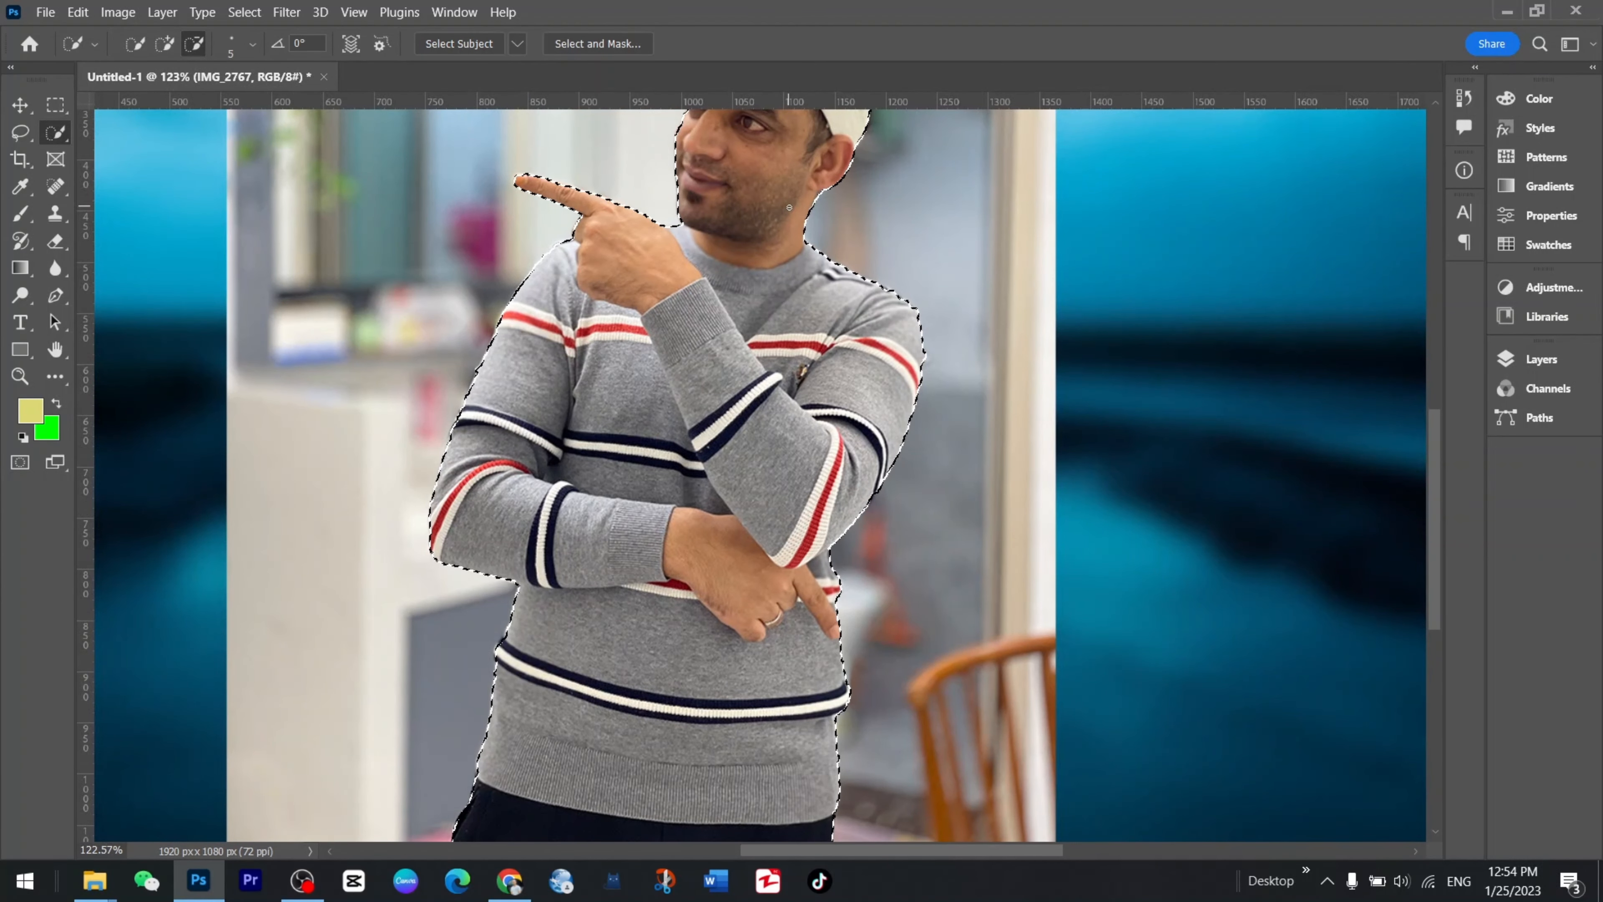
left_click(1559, 361)
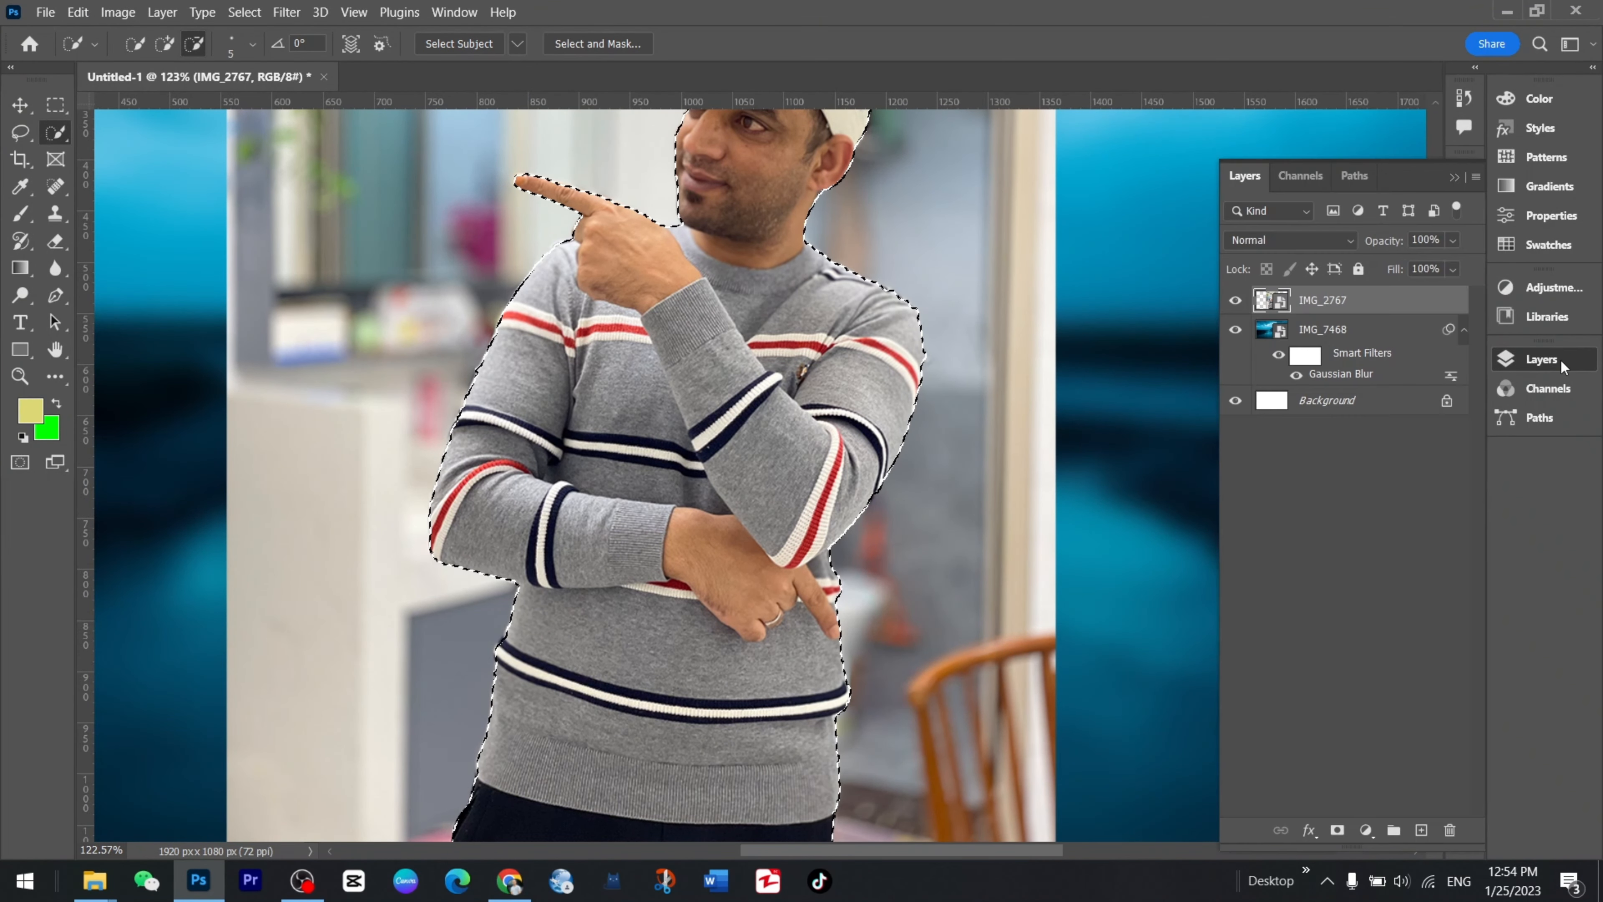
left_click(1339, 832)
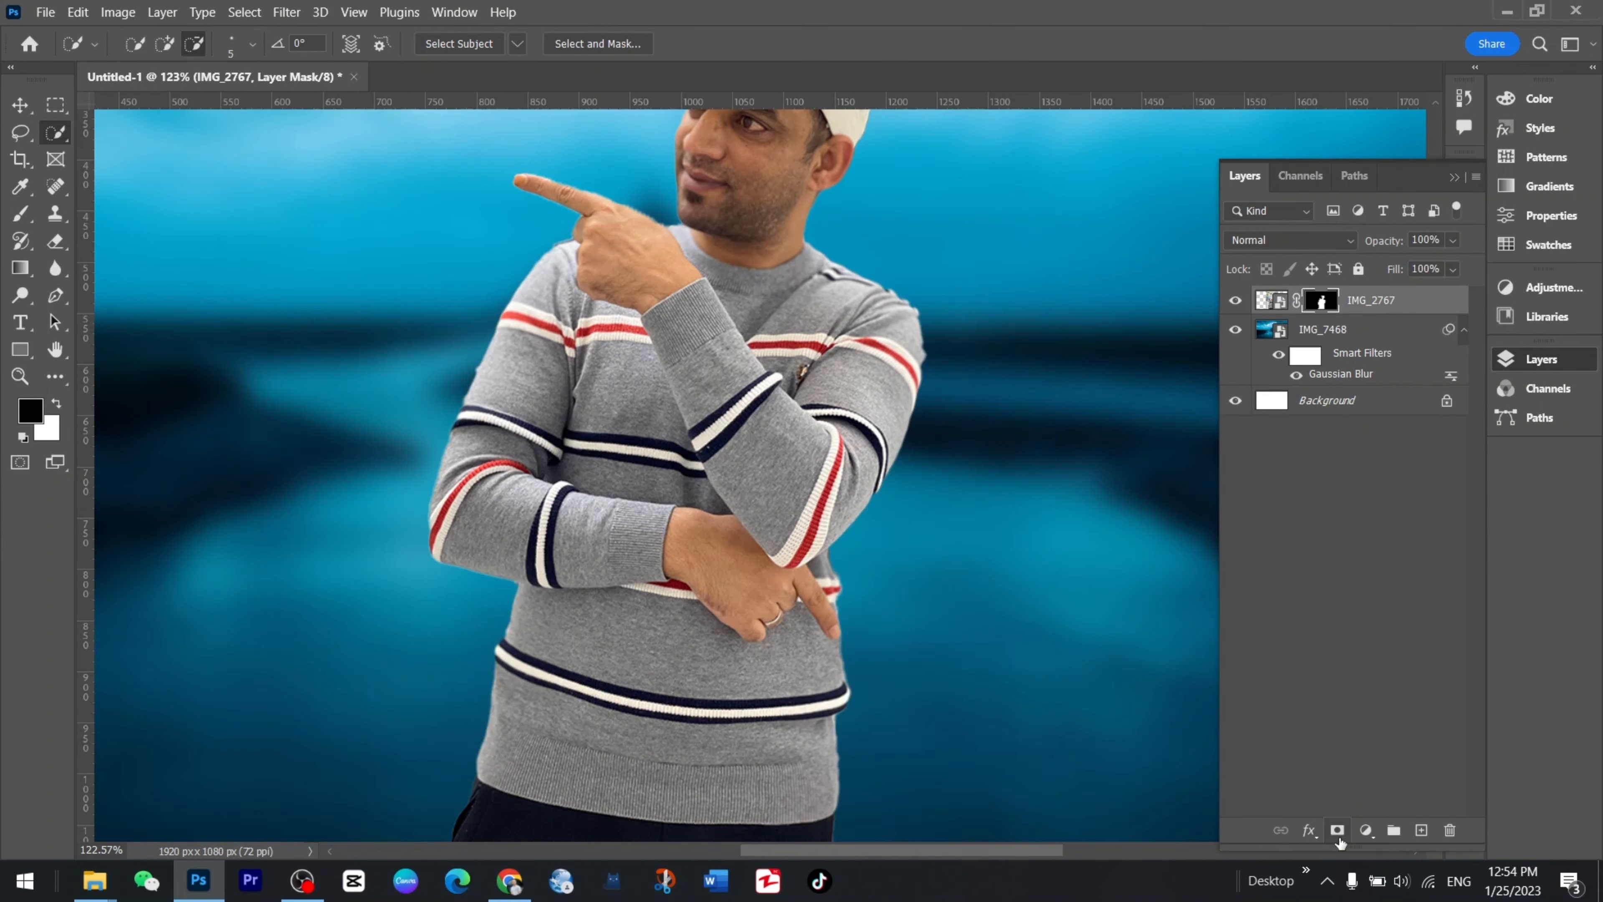
scroll(1000, 564, "down", 4)
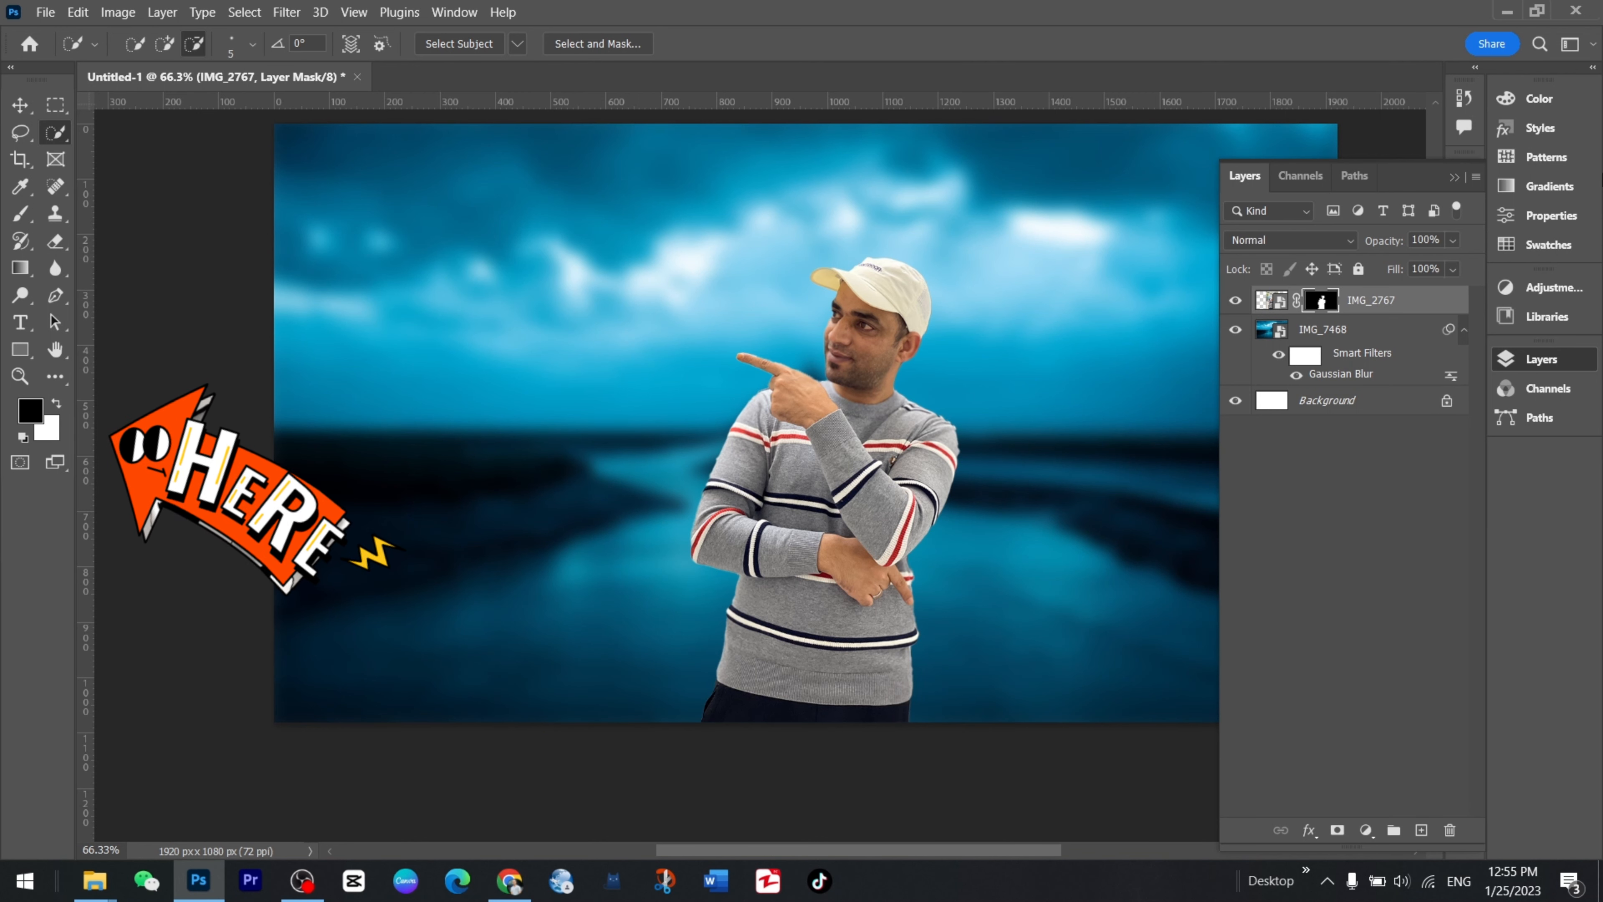
left_click(1454, 178)
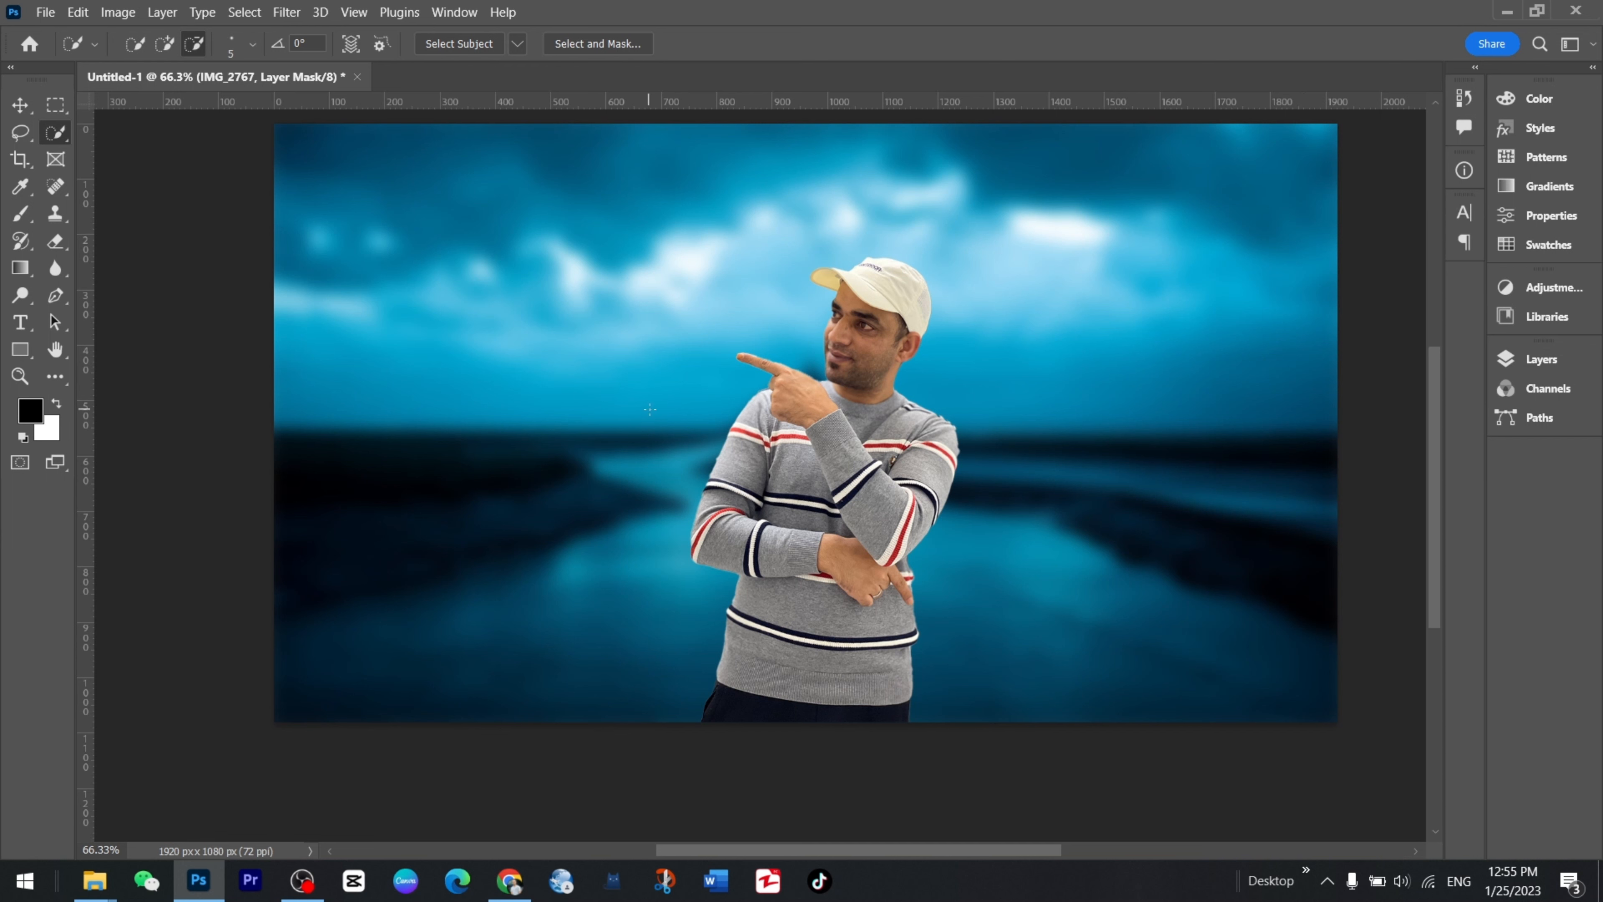
Move the cut-out man to the canvas's right side and scale him to about 202%, centred near X 1416, Y 623 px.
key("v")
left_click_drag(812, 474, 1216, 476)
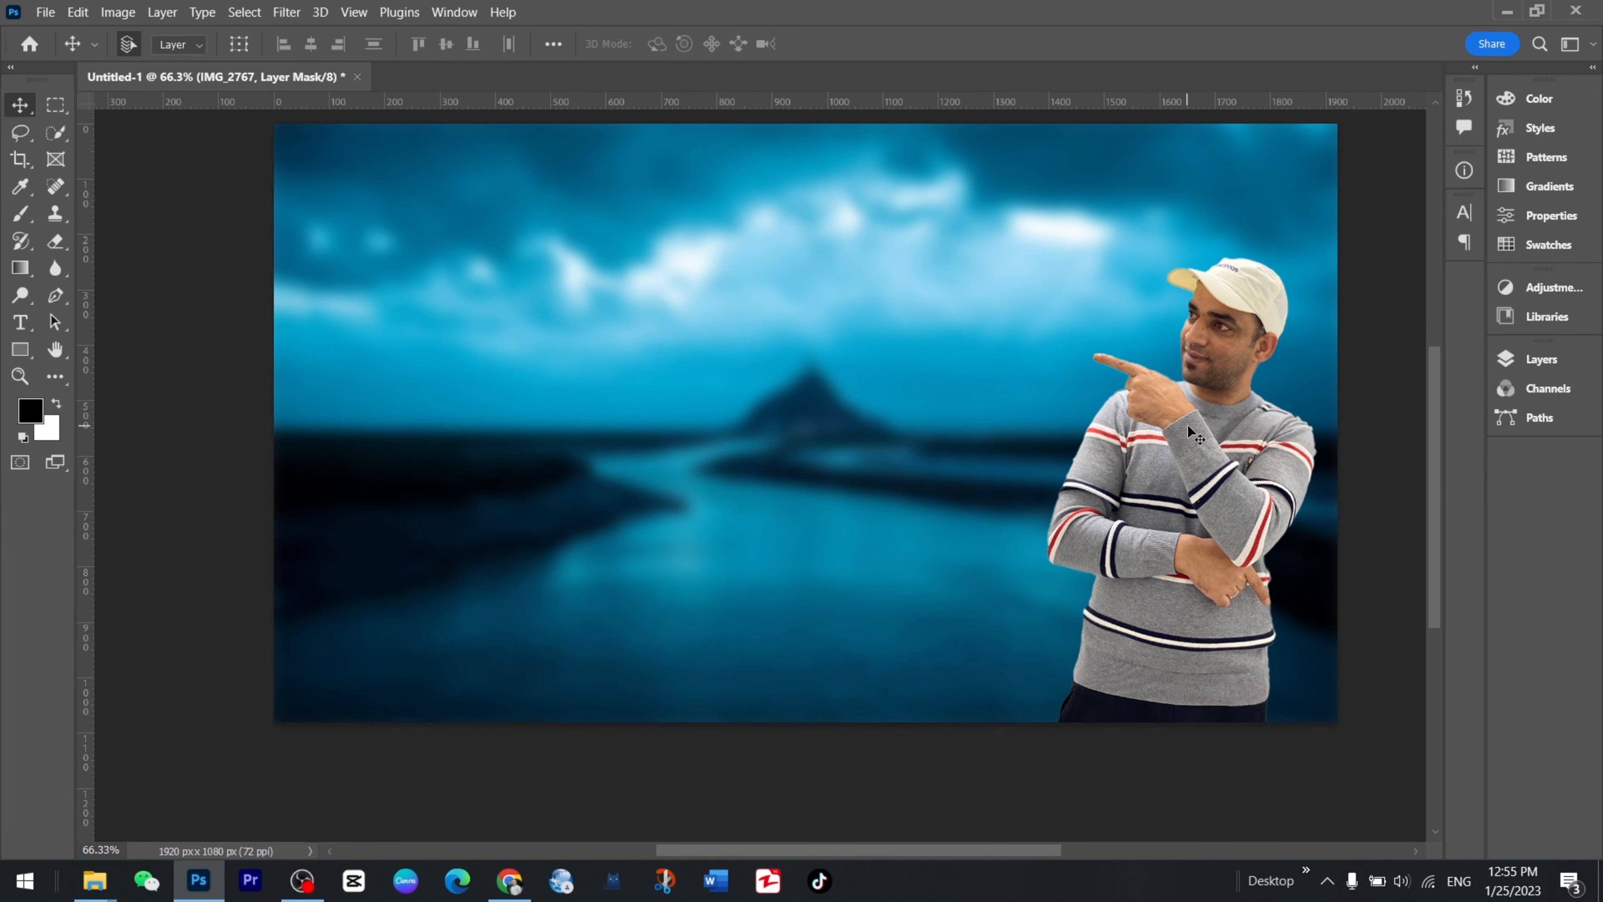
key("ctrl+t")
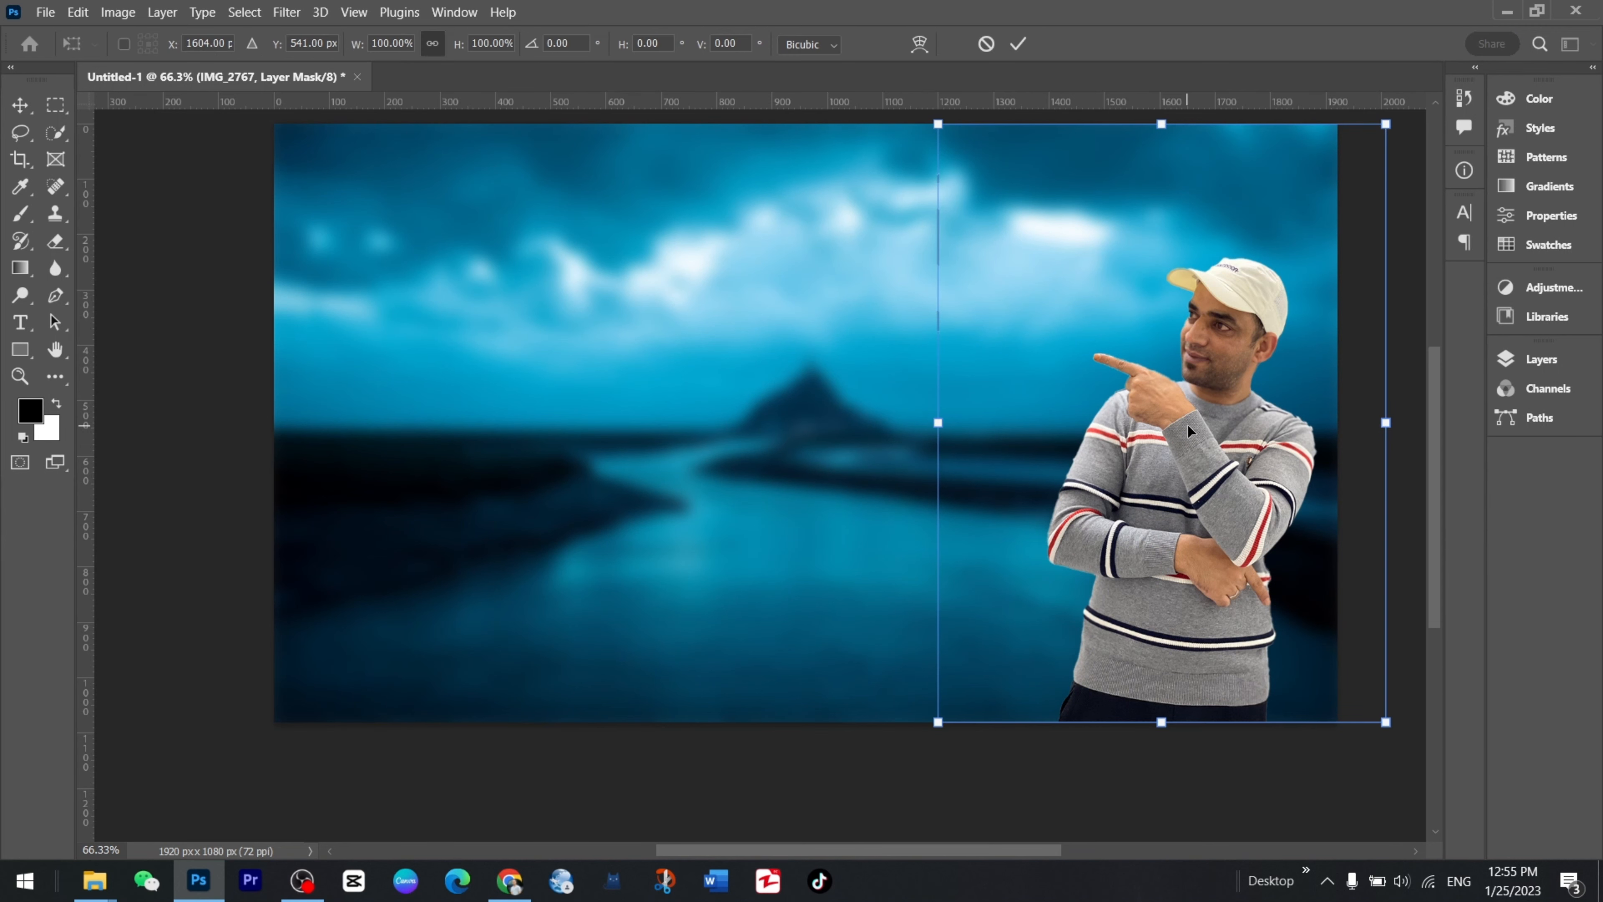
scroll(938, 129, "up", 2)
left_click_drag(938, 191, 716, 50)
scroll(1224, 448, "down", 3)
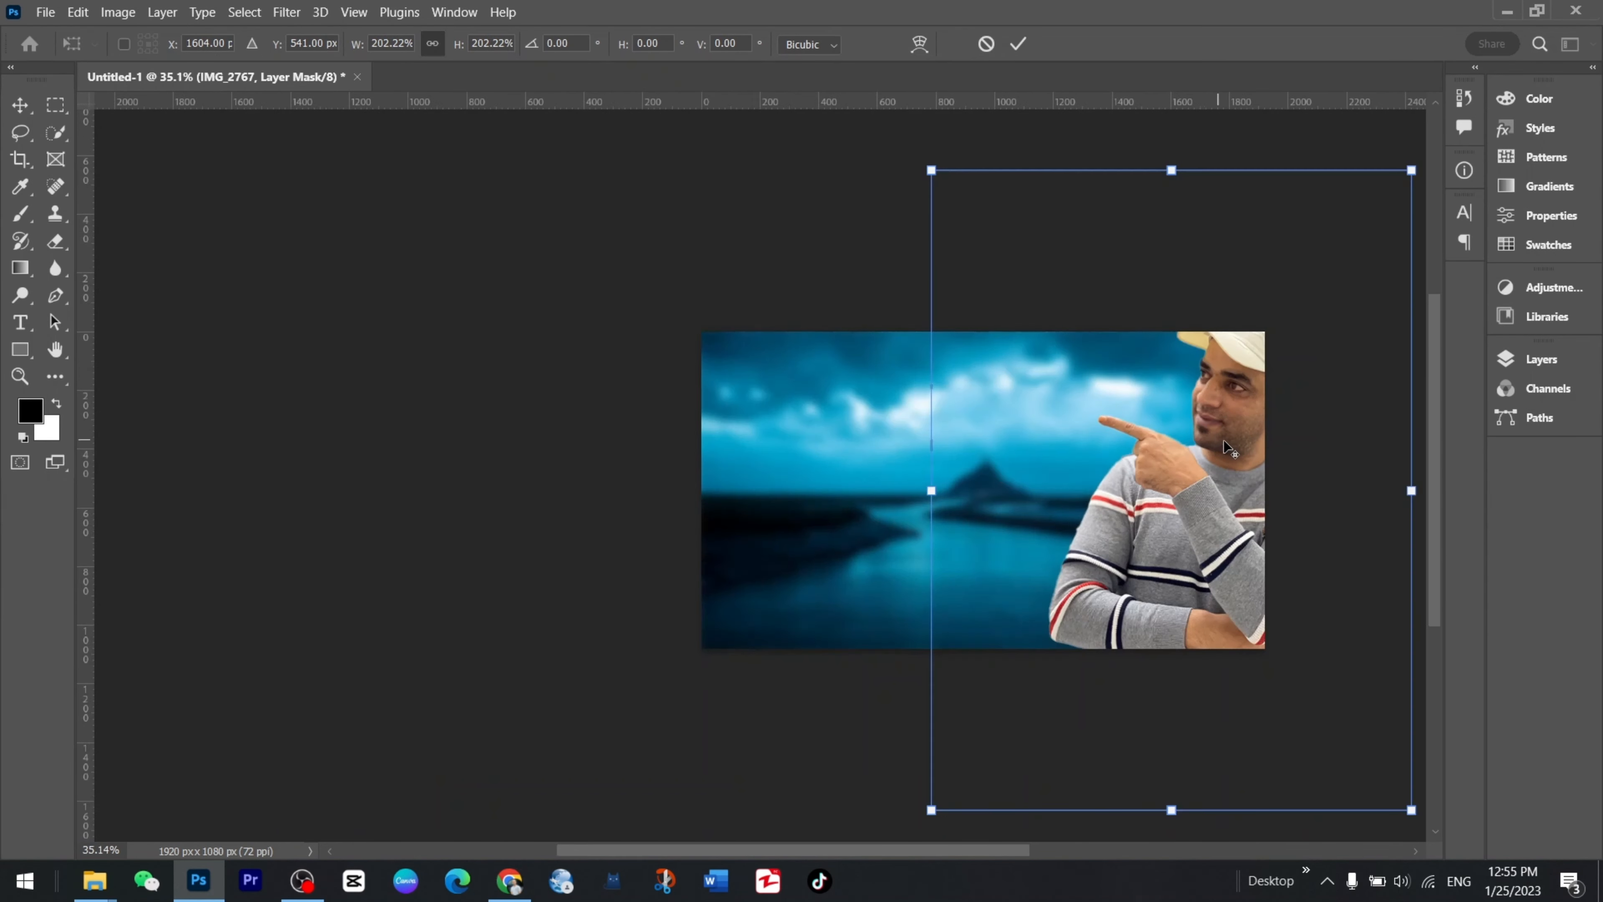
scroll(1225, 448, "down", 2)
left_click_drag(1224, 448, 1156, 486)
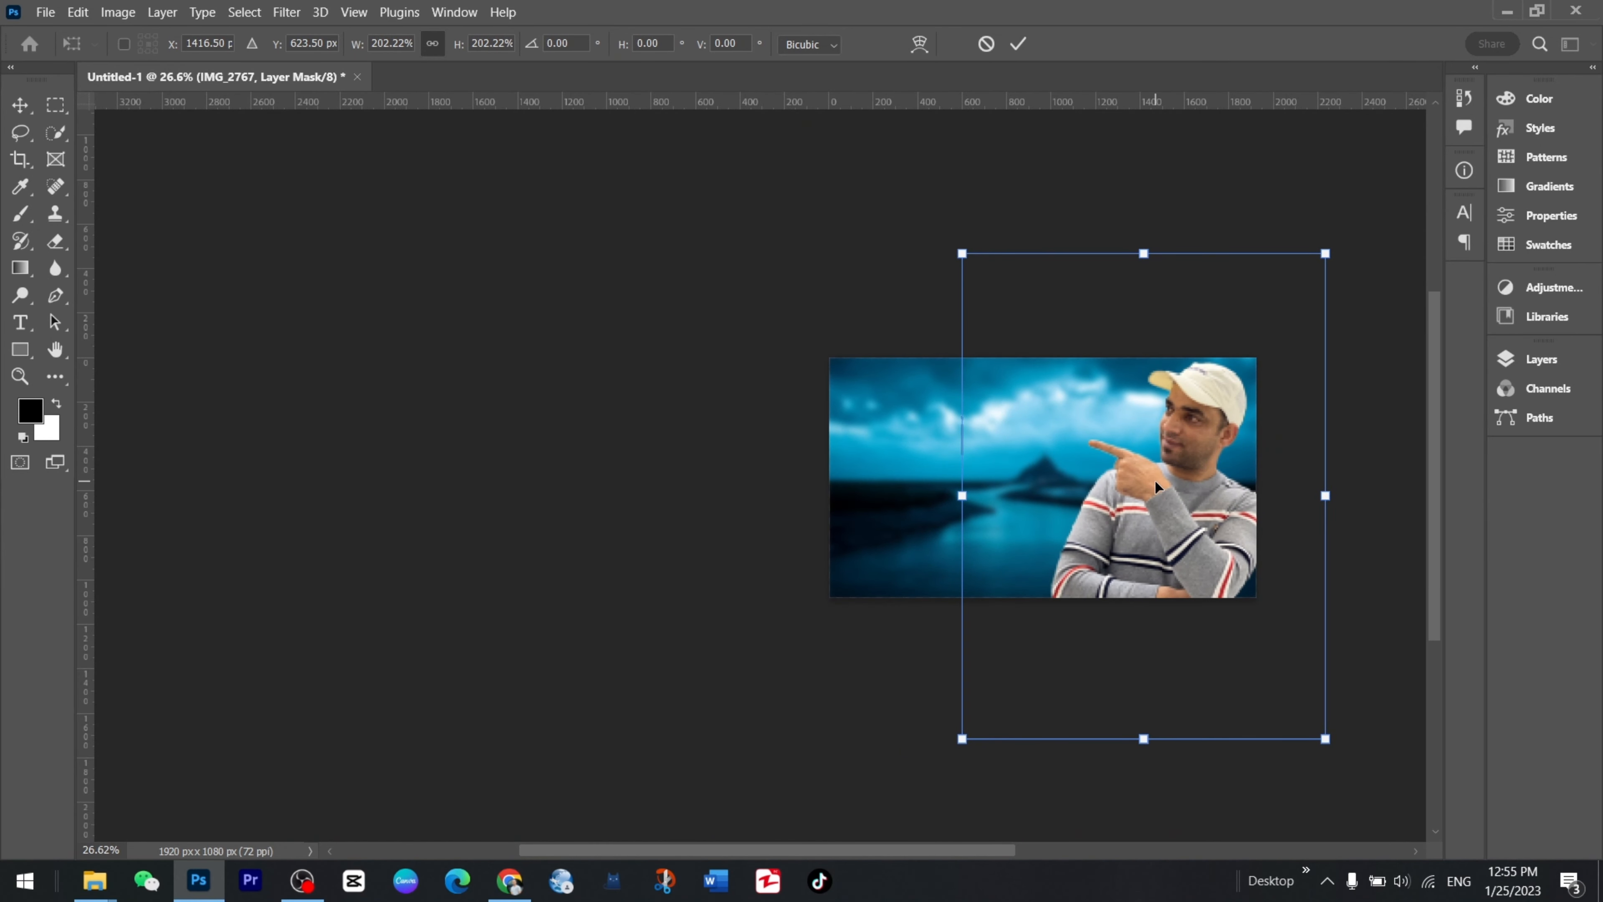
Rotate the enlarged man counterclockwise to about -9.75 degrees and apply the transform.
scroll(1073, 713, "down", 1)
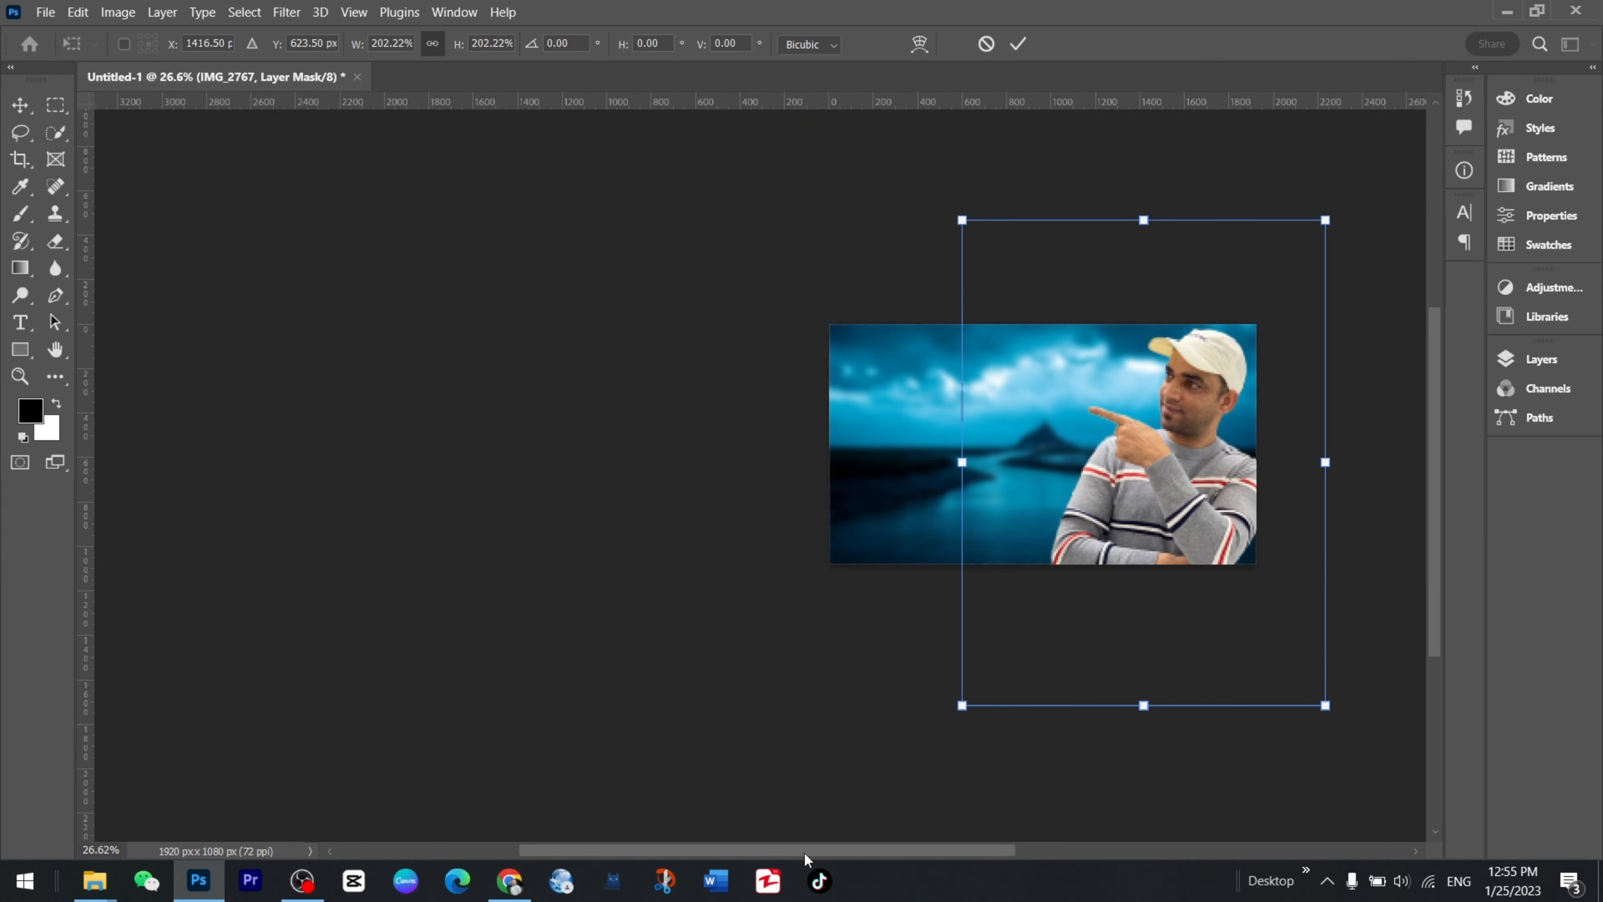
left_click_drag(809, 853, 910, 871)
scroll(964, 468, "up", 3)
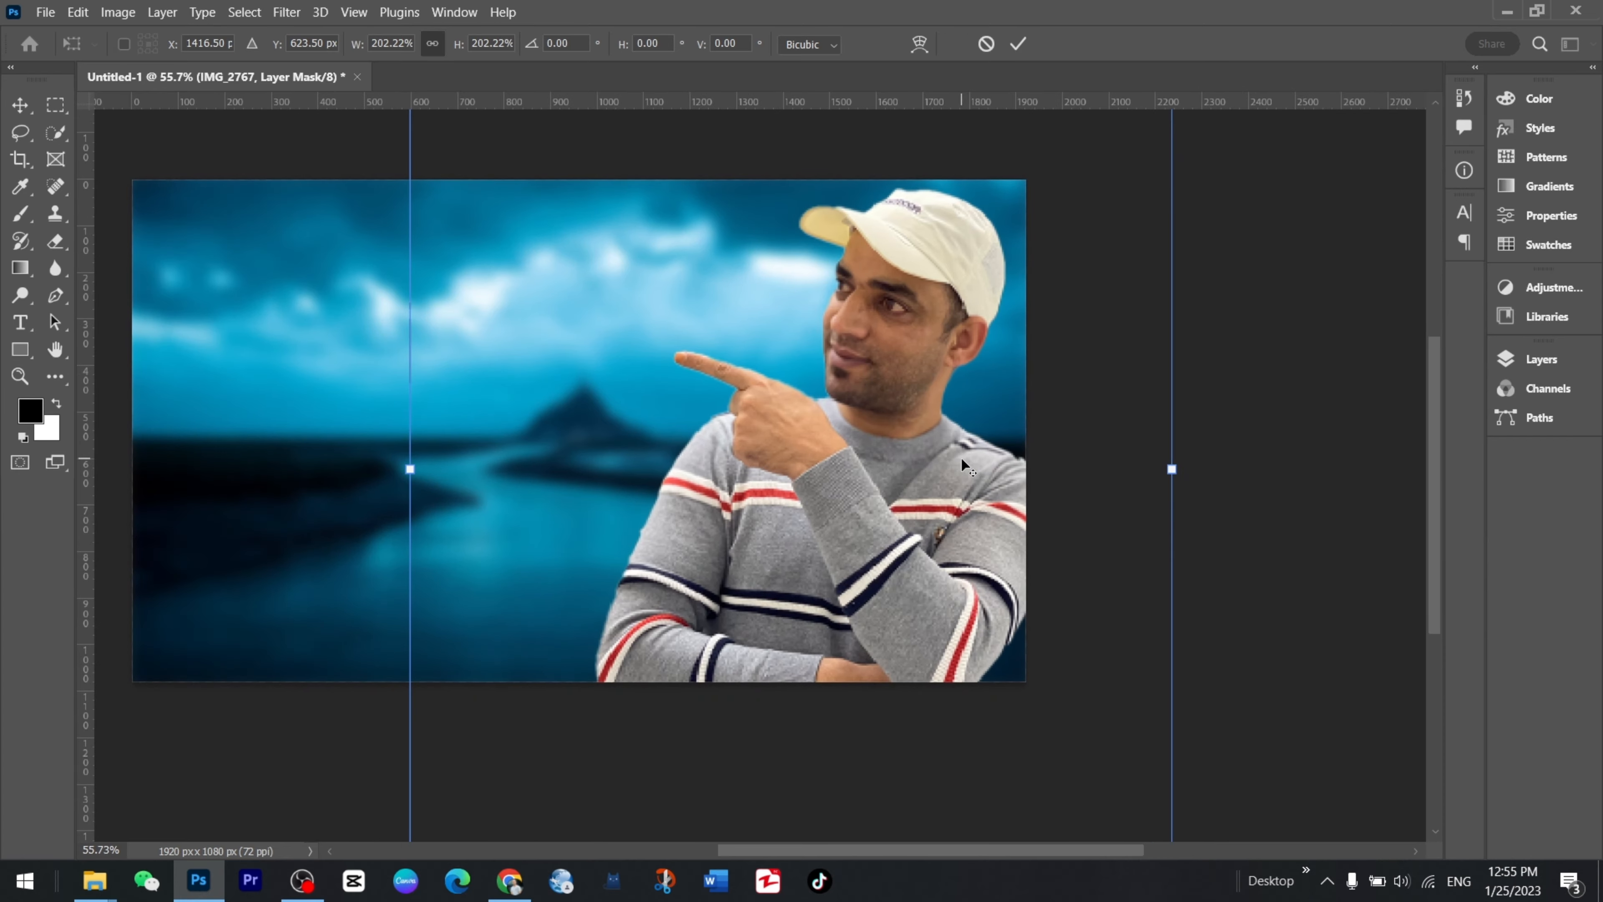
scroll(964, 467, "down", 2)
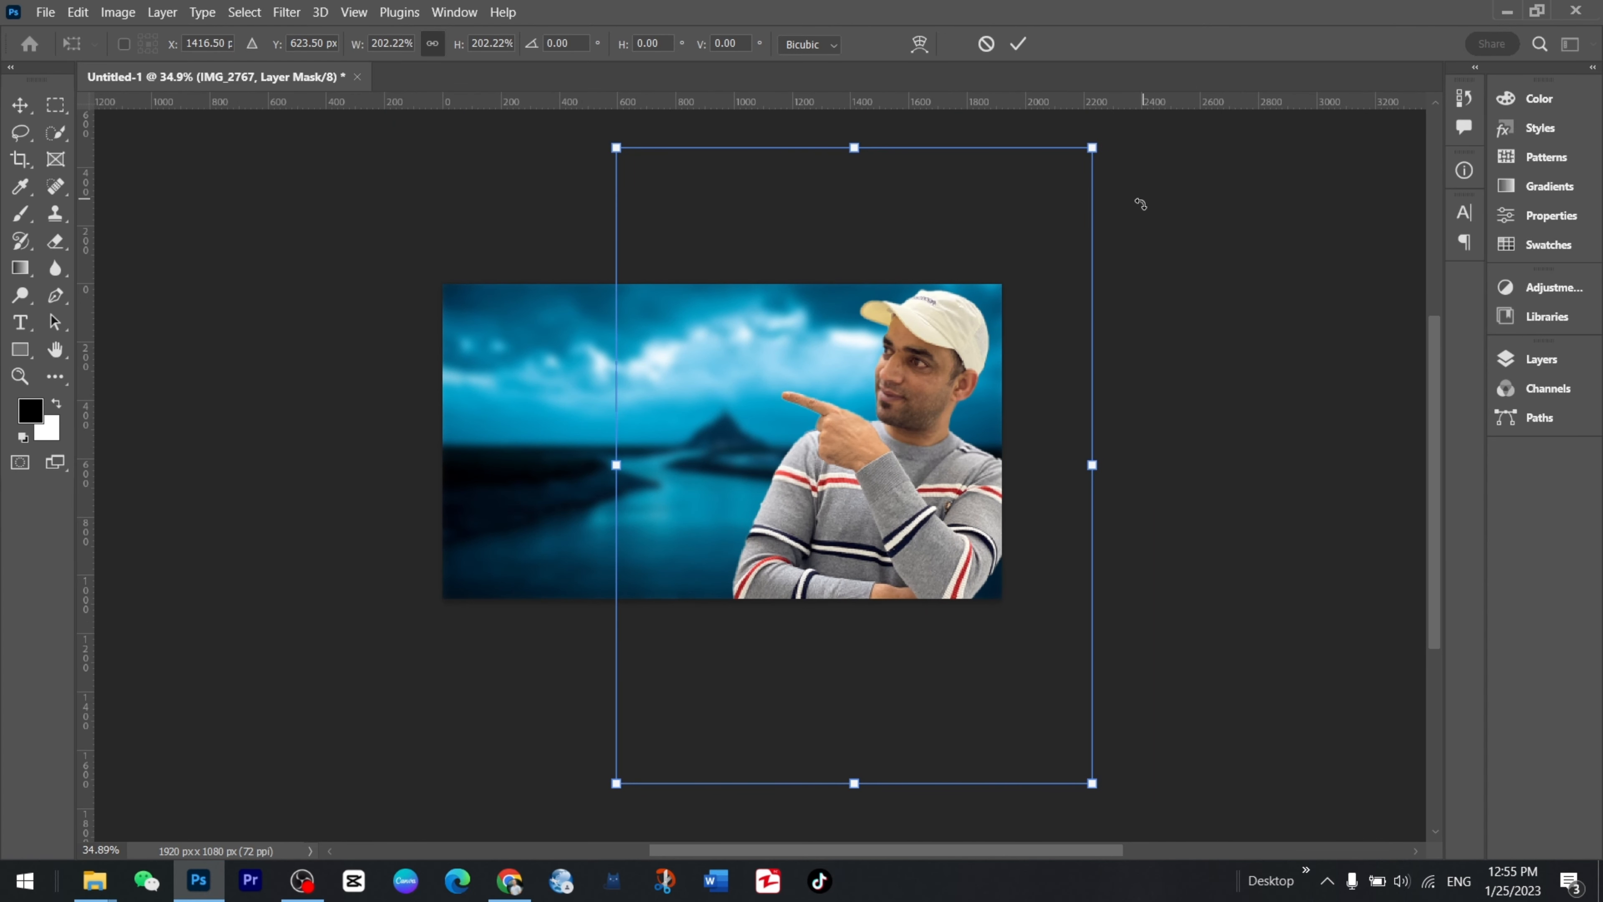
left_click_drag(1154, 259, 1126, 199)
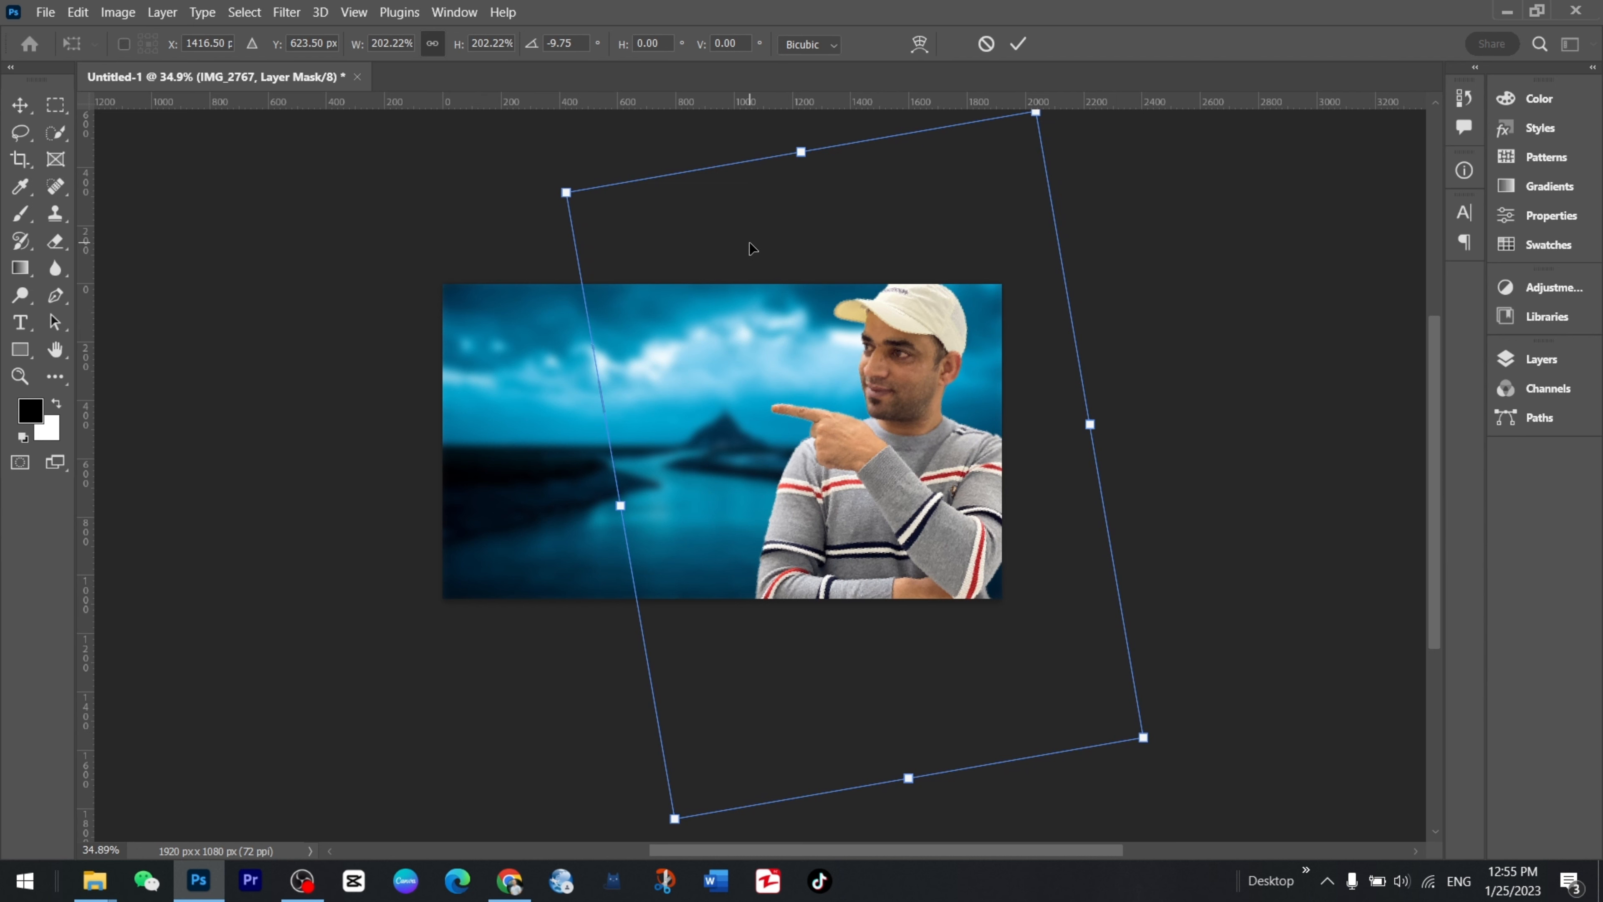
key("Return")
Start a horizontal text line over the clouds in the left part of the image with the Horizontal Type tool.
scroll(1044, 410, "up", 6)
scroll(1045, 410, "down", 5)
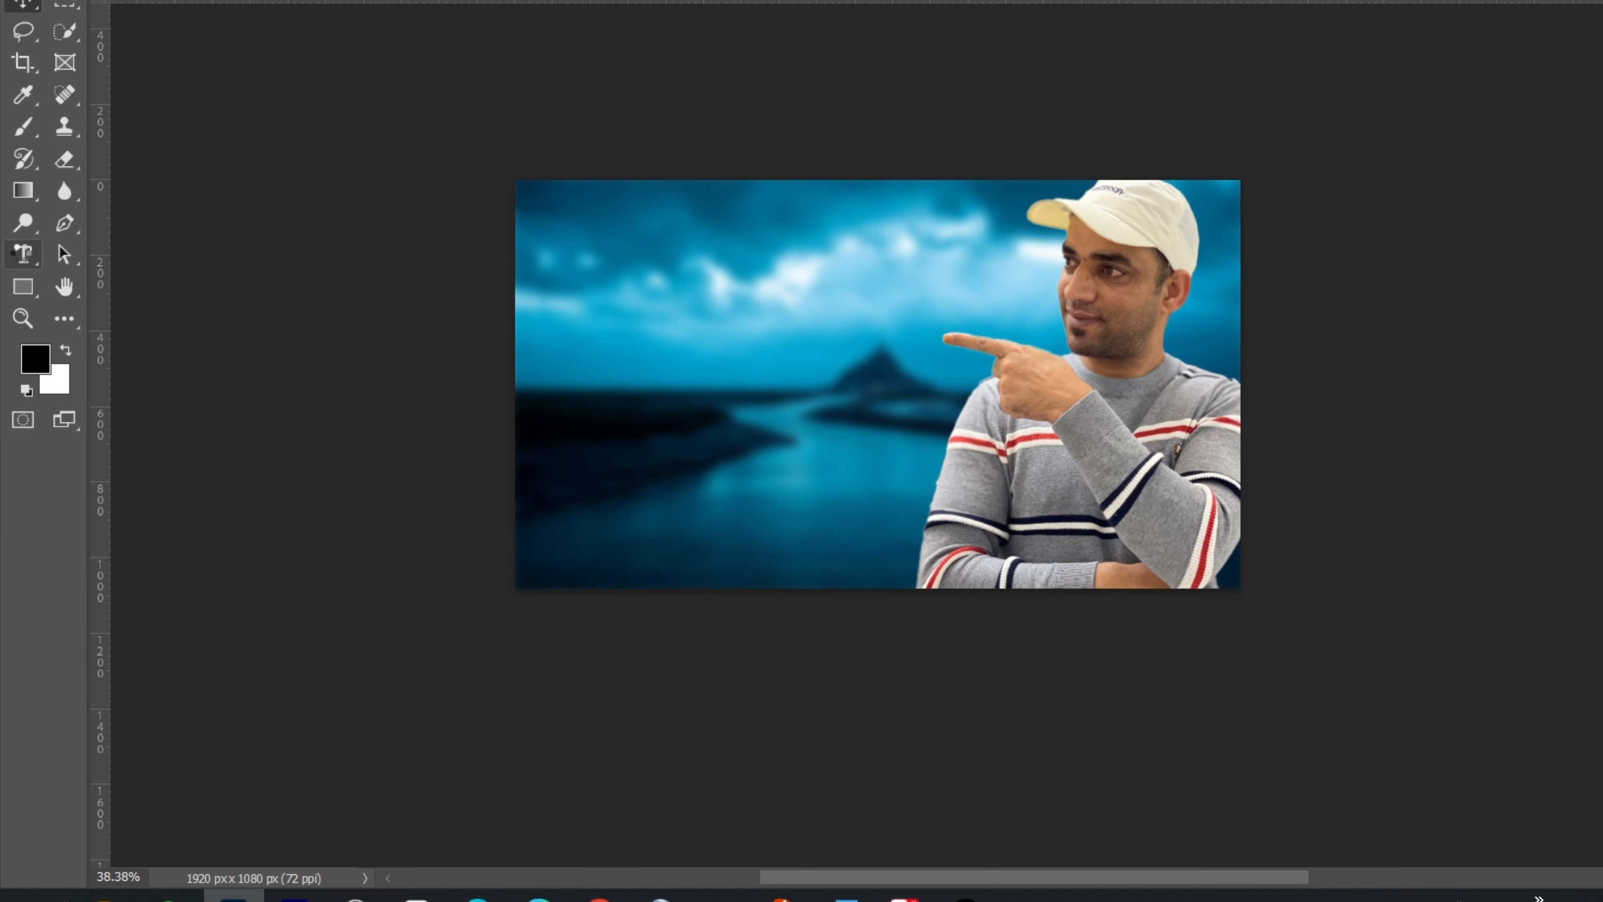
right_click(23, 259)
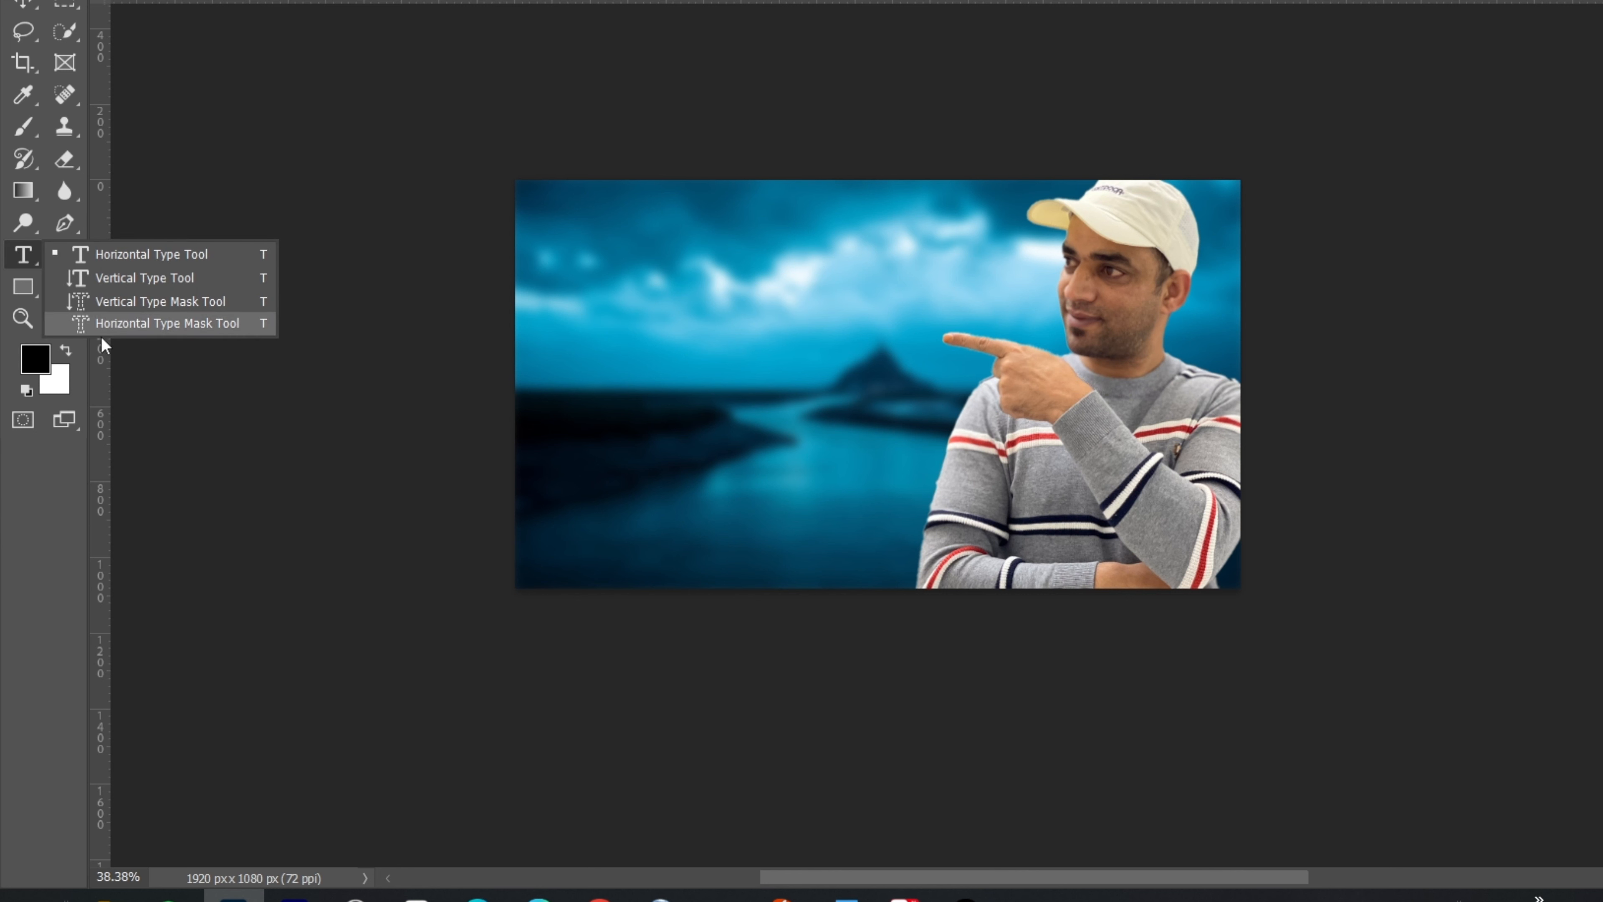
left_click(128, 259)
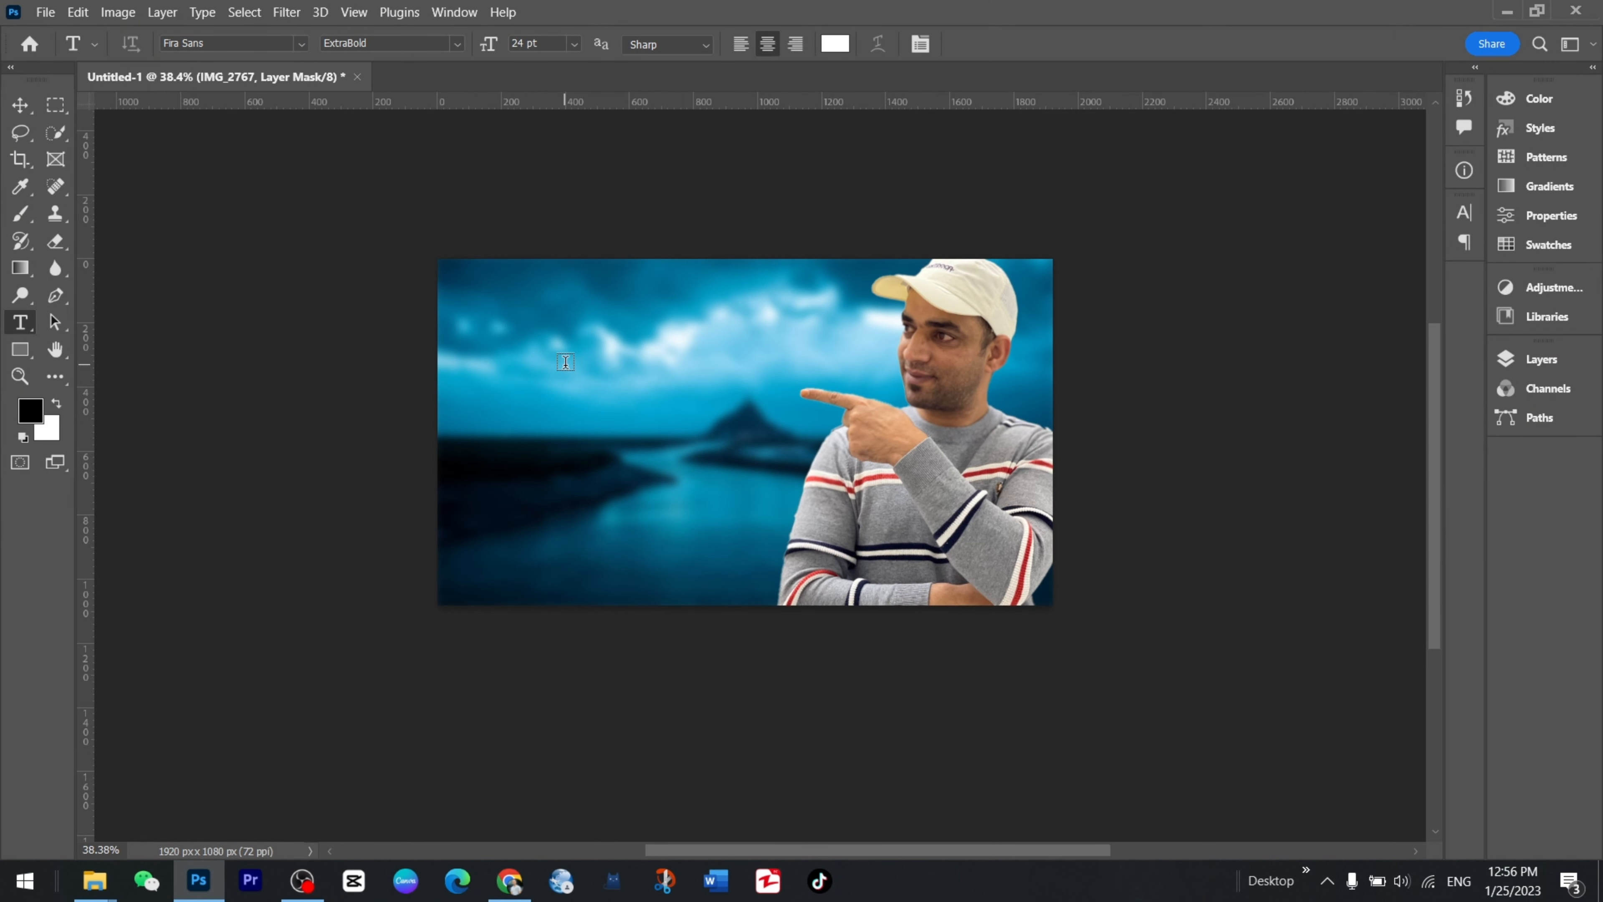
left_click(566, 362)
type("easy")
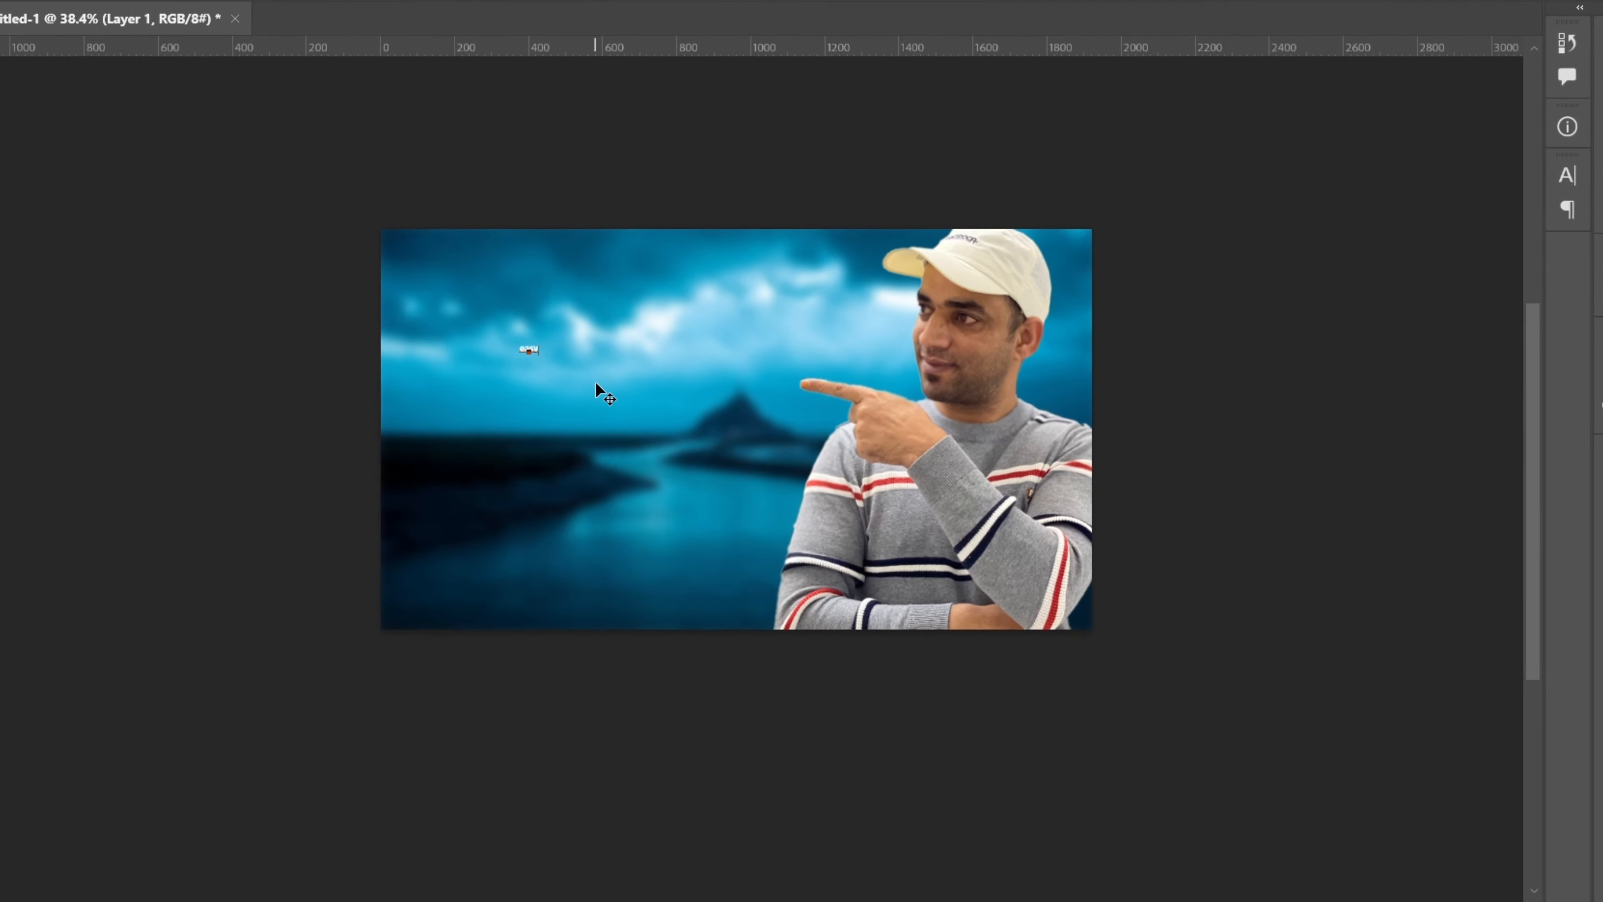
key("BackSpace")
key("BackSpace")
key("BackSpace")
key("BackSpace")
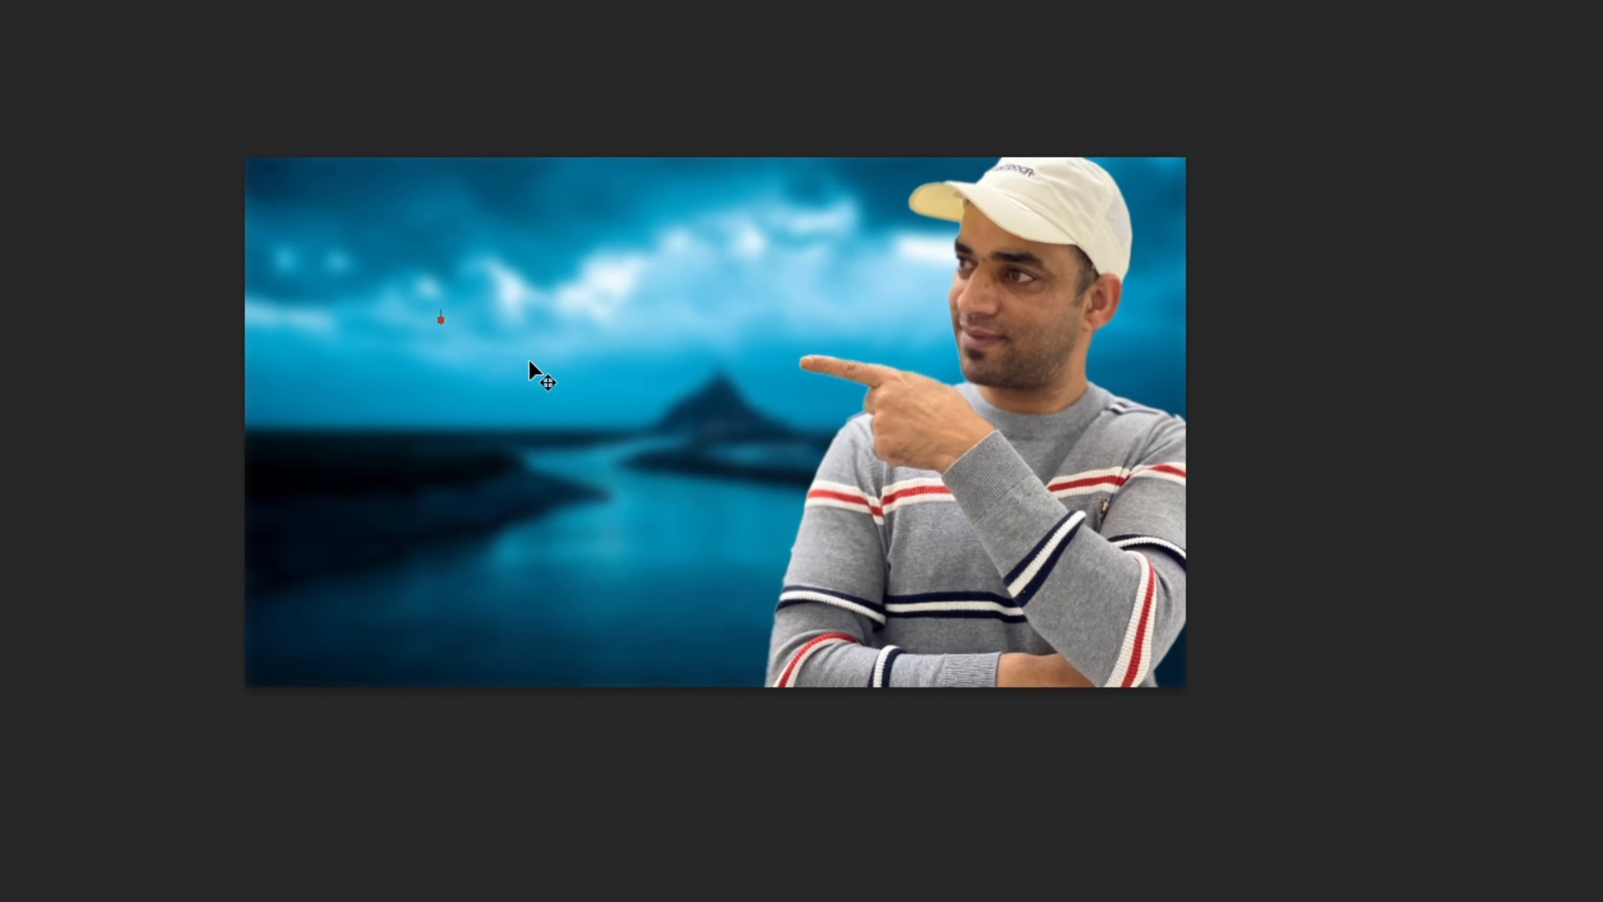
Enter the text EASY in capitals and commit it.
type("EAS")
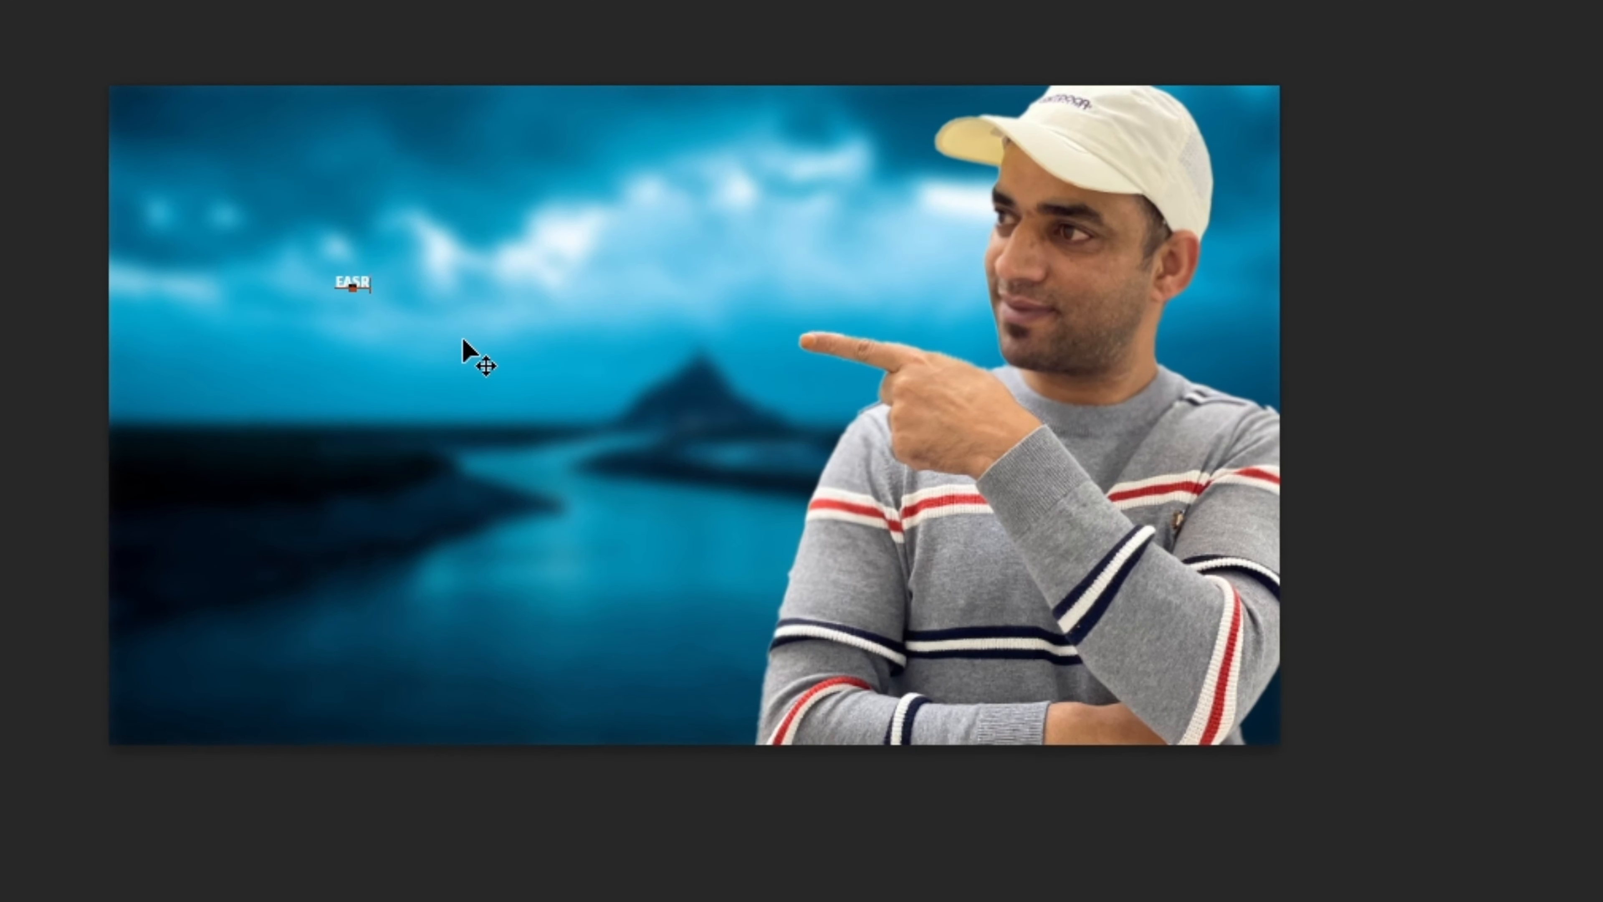
type("Y")
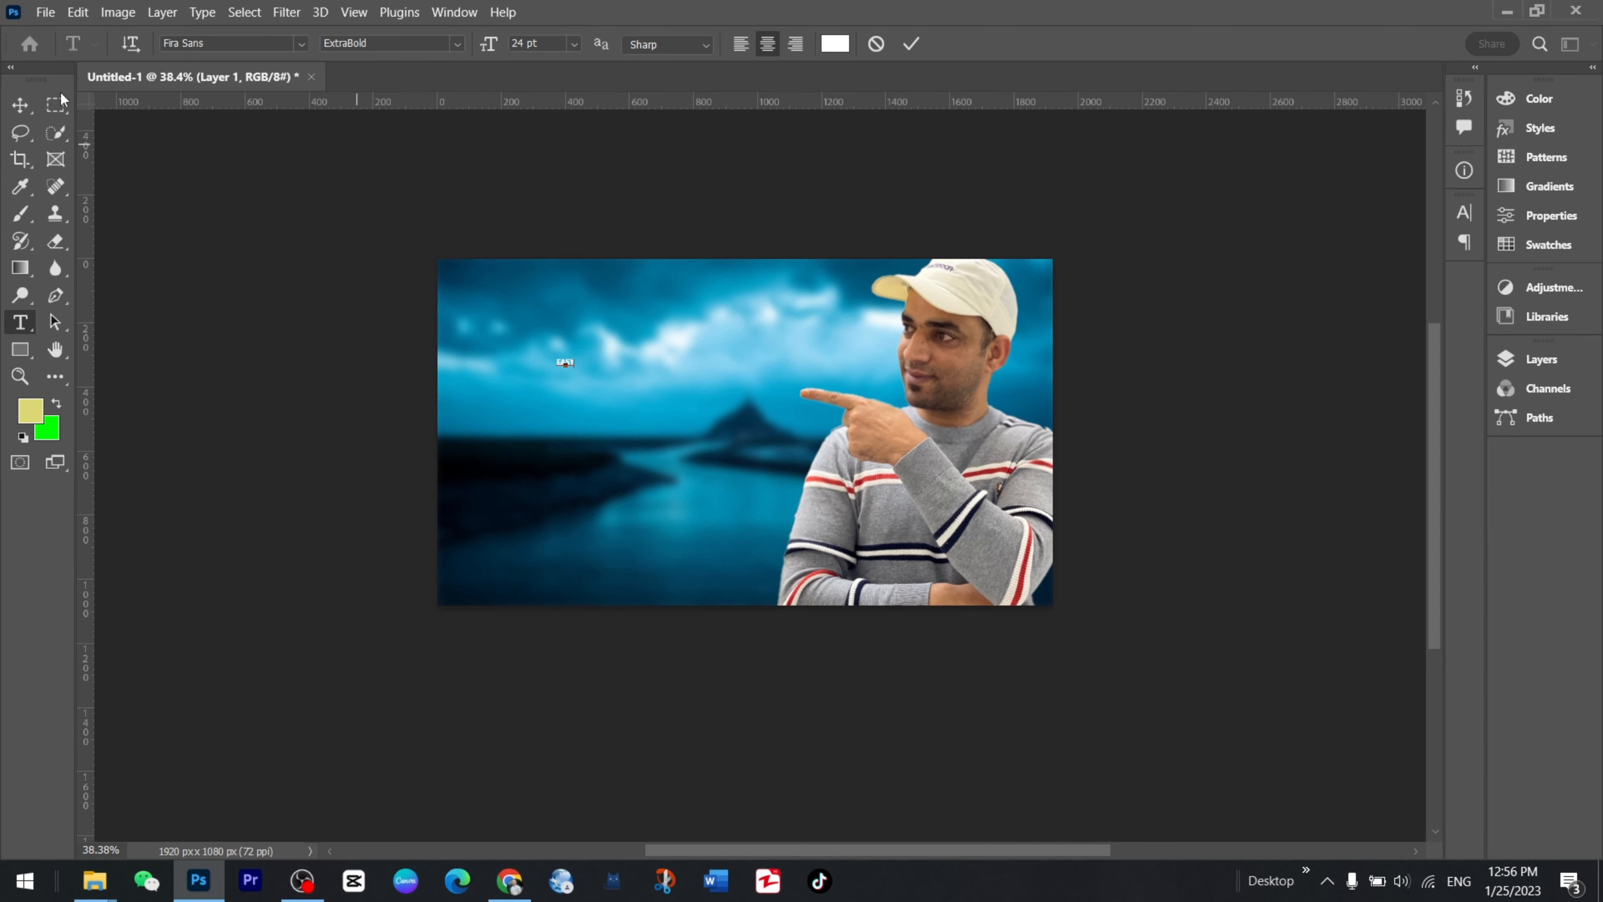
left_click(19, 105)
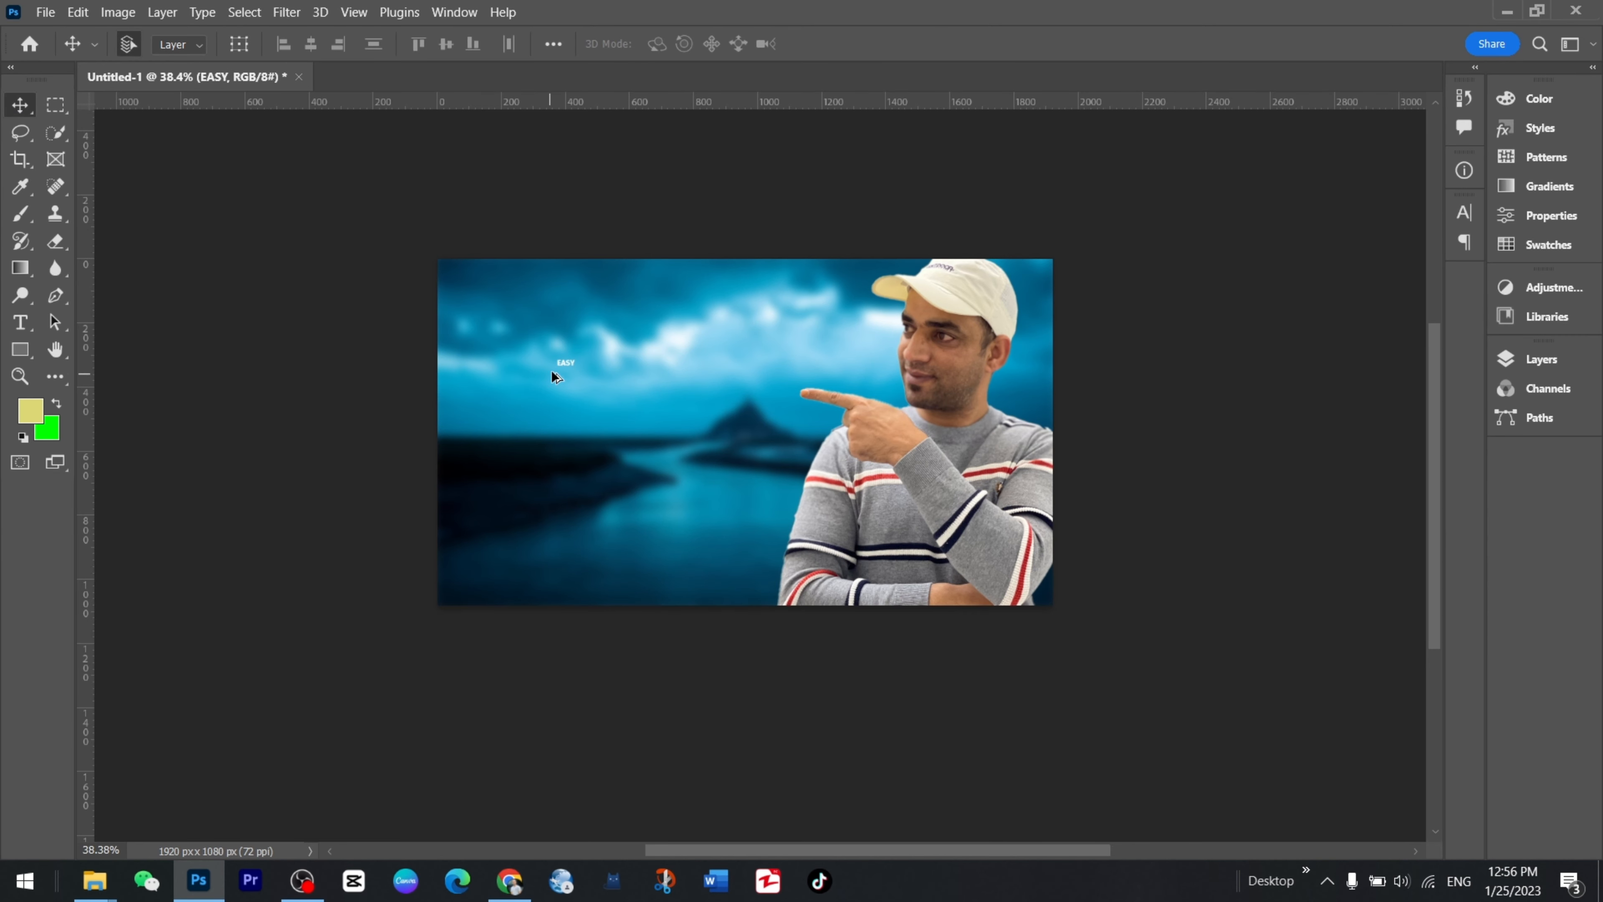
Scale the EASY text proportionally to about 858% over the sky left of the man and apply the transform.
scroll(556, 364, "up", 6)
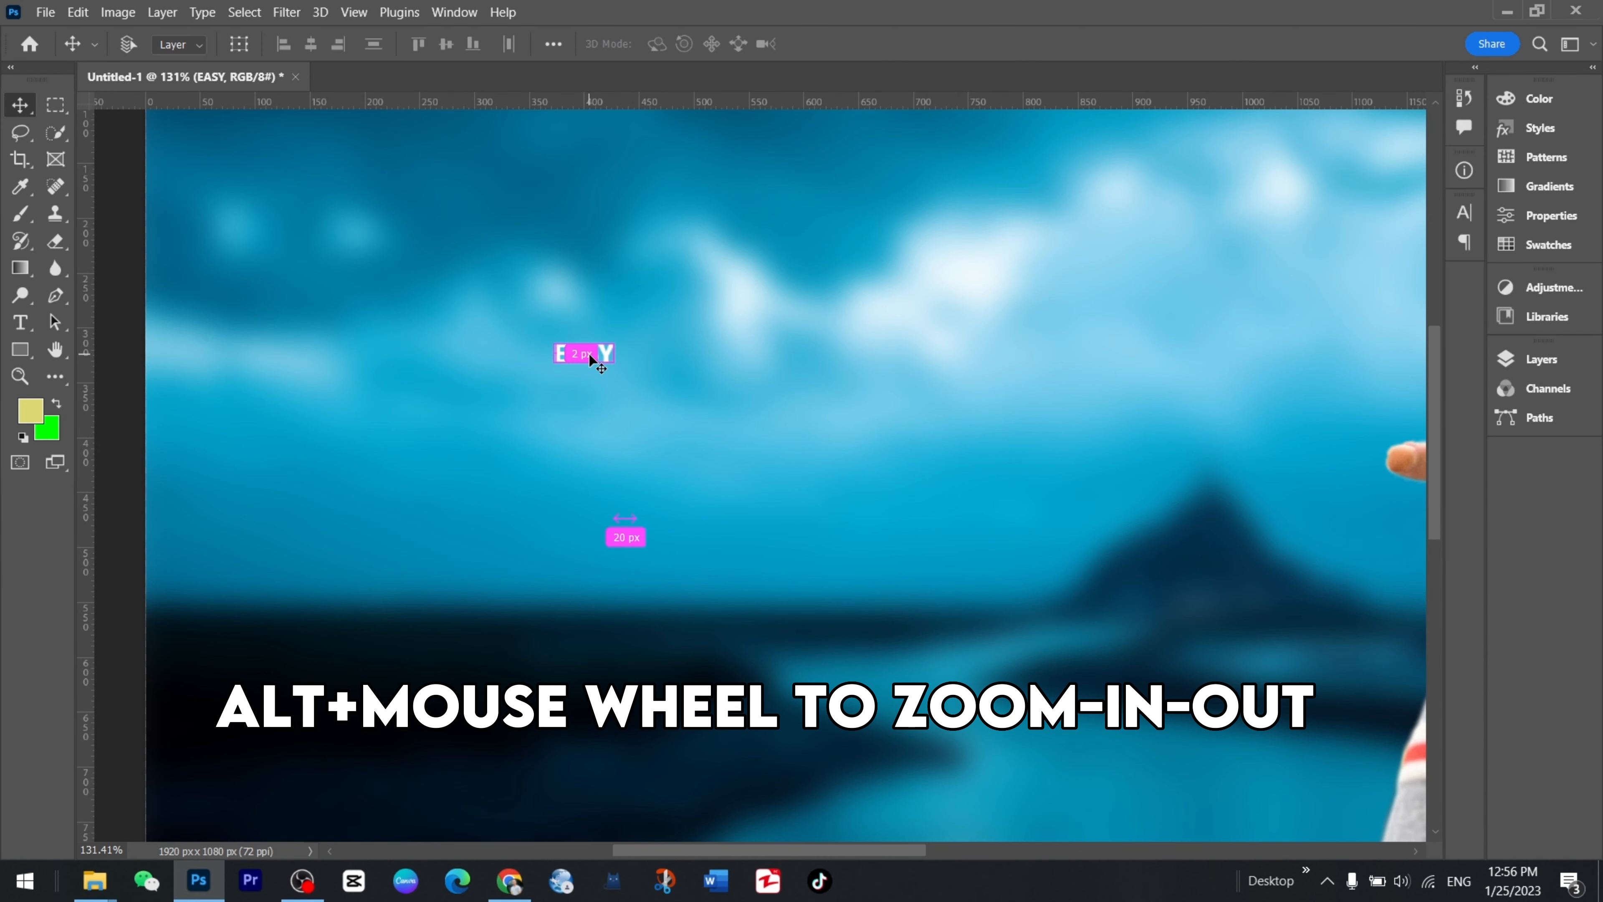
key("ctrl+t")
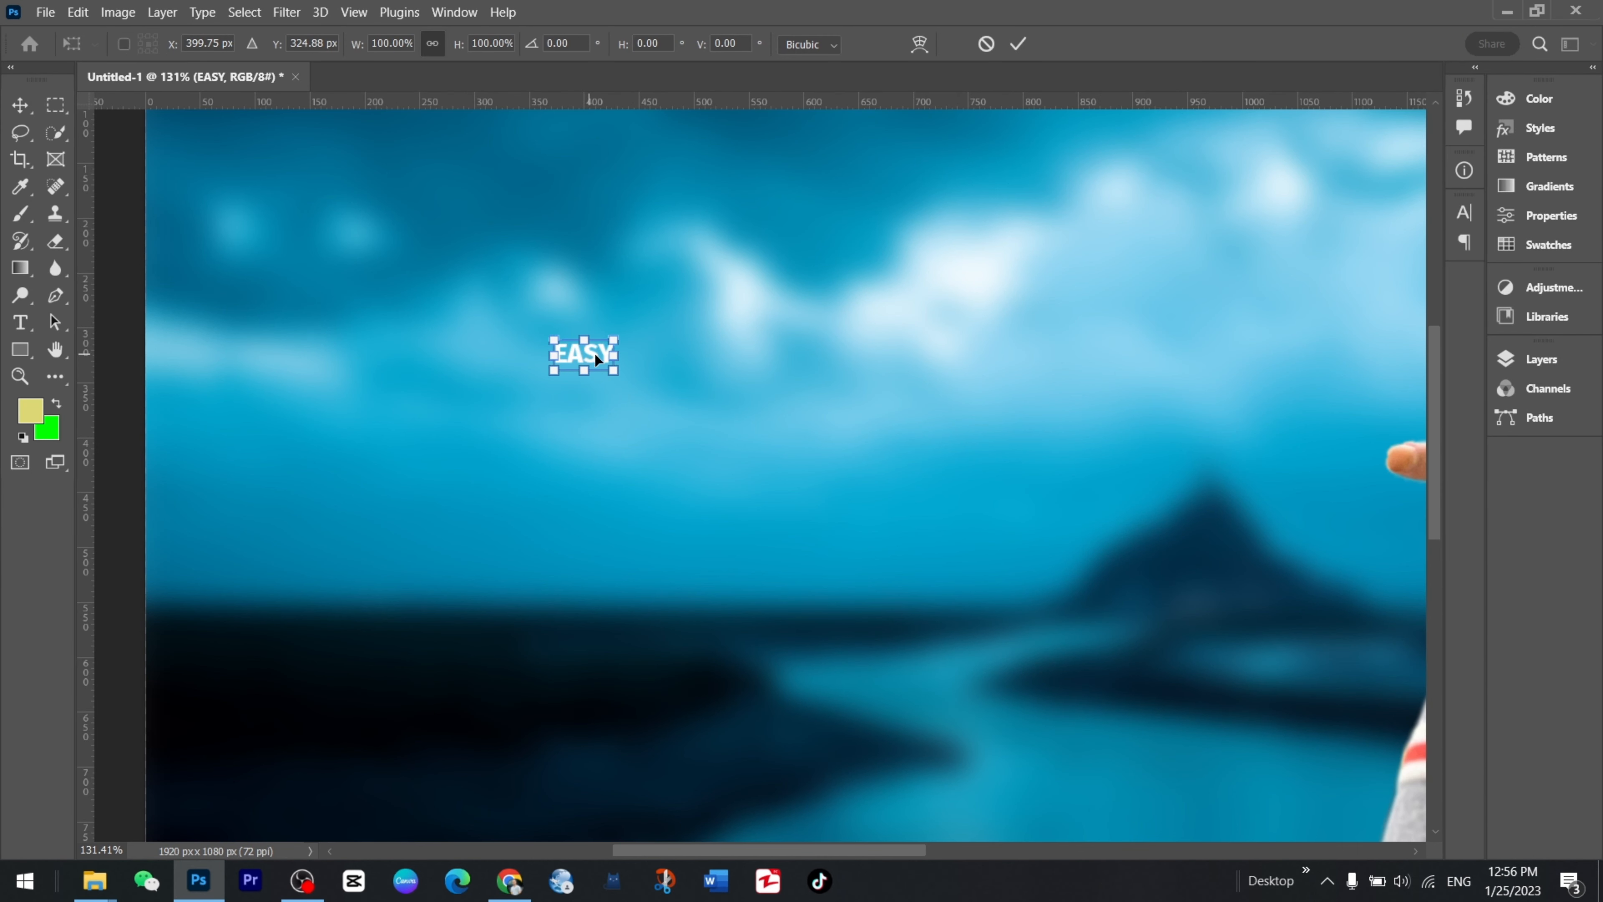
left_click_drag(613, 379, 842, 492)
scroll(809, 380, "down", 6)
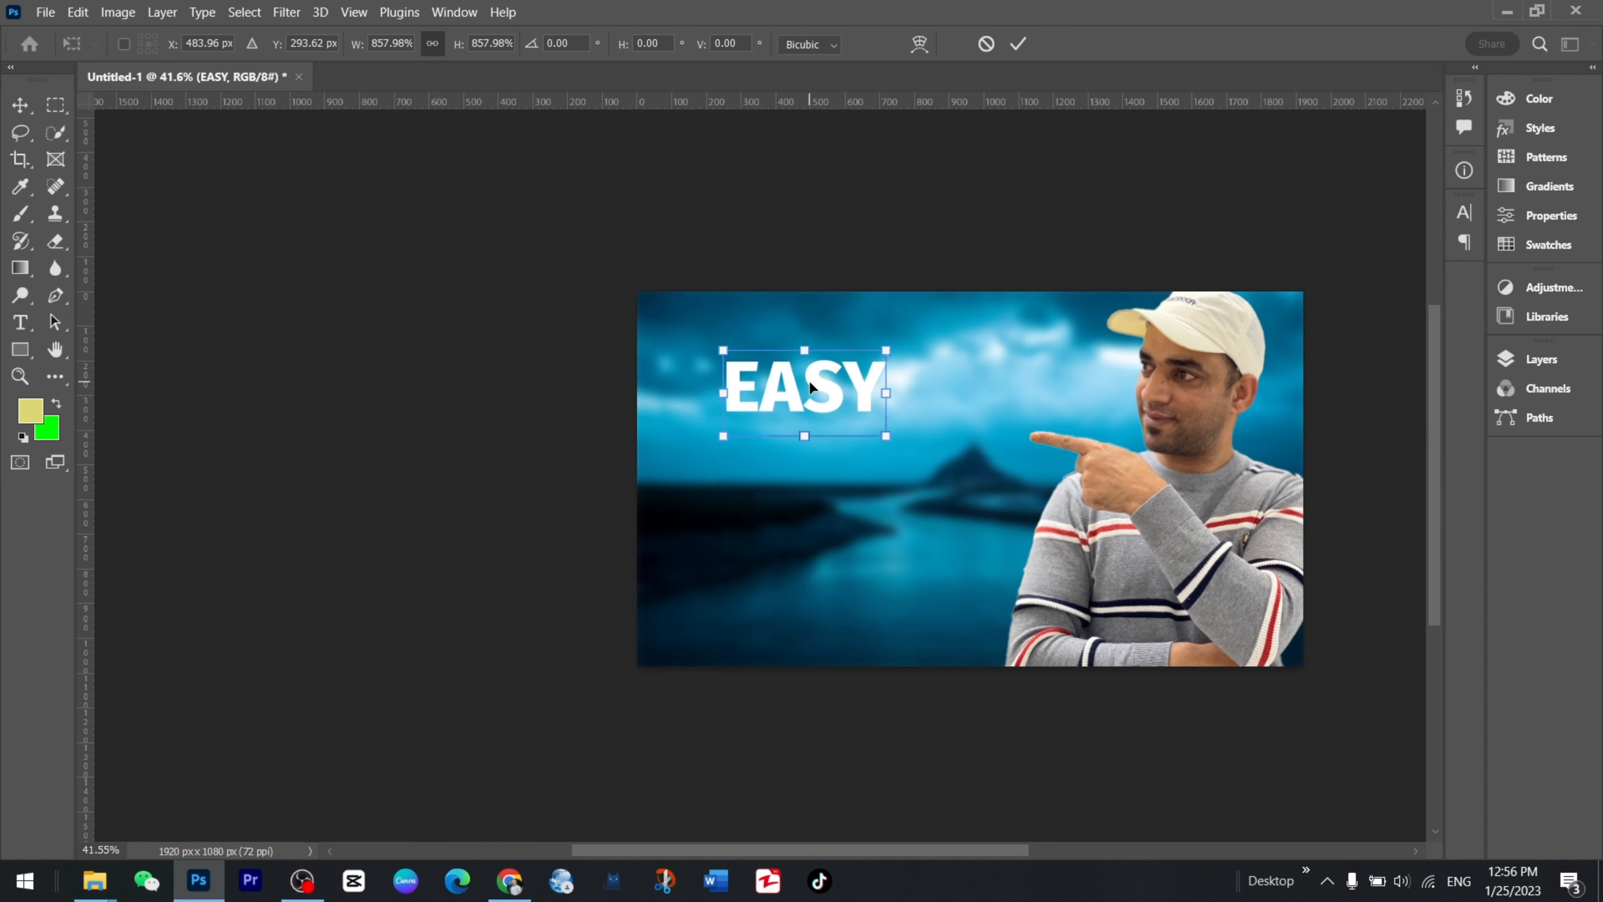
scroll(831, 403, "up", 1)
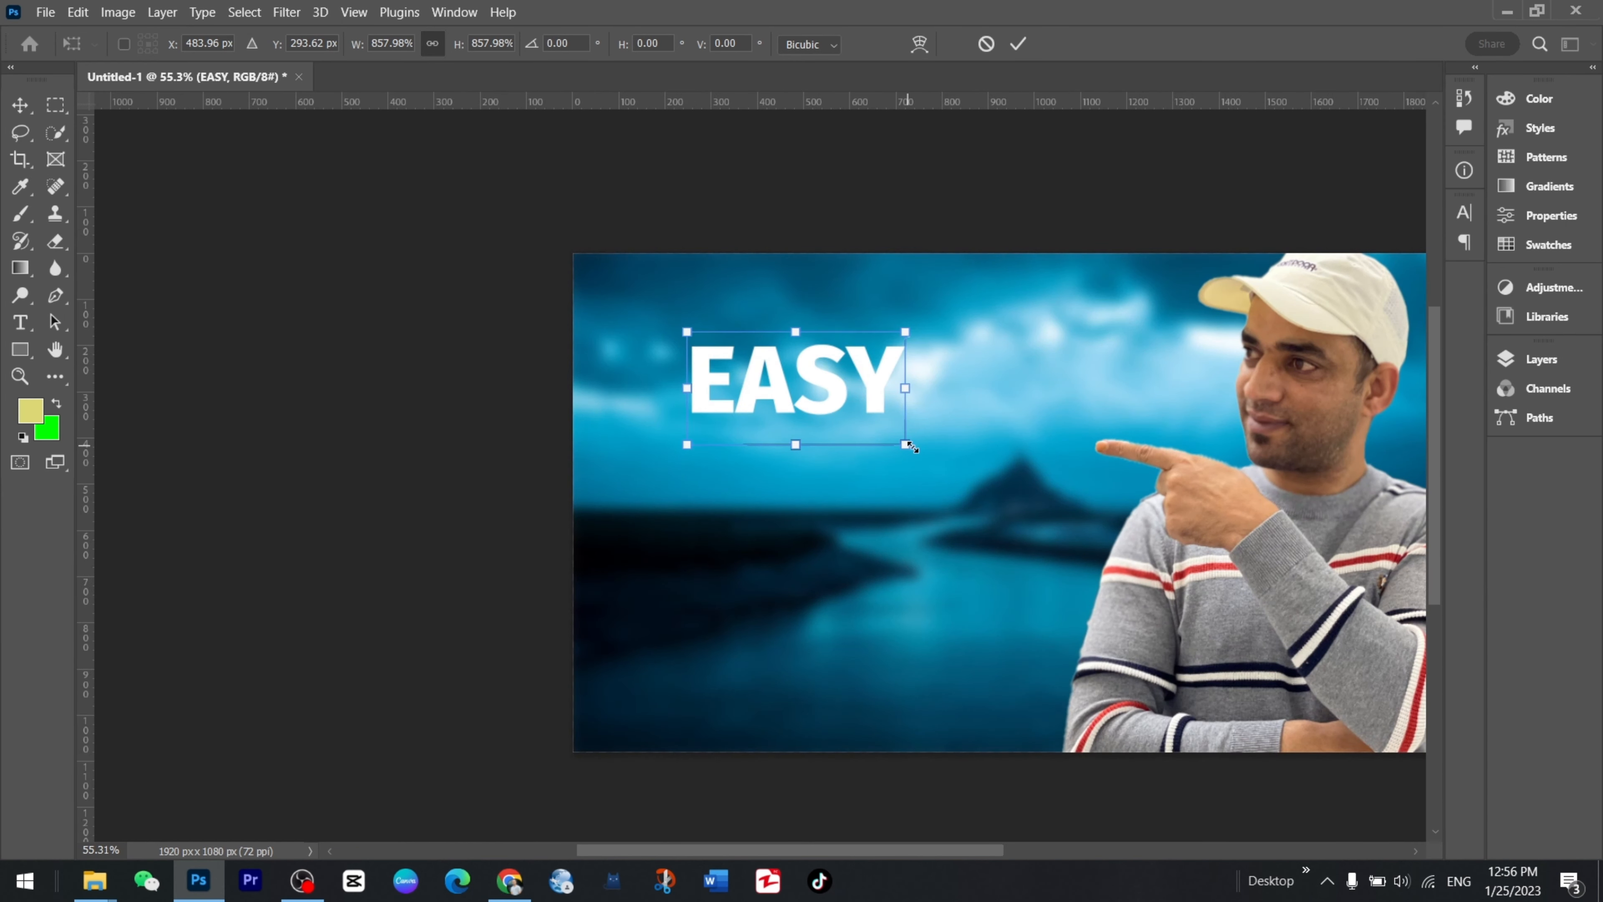
left_click_drag(903, 444, 905, 443)
key("Return")
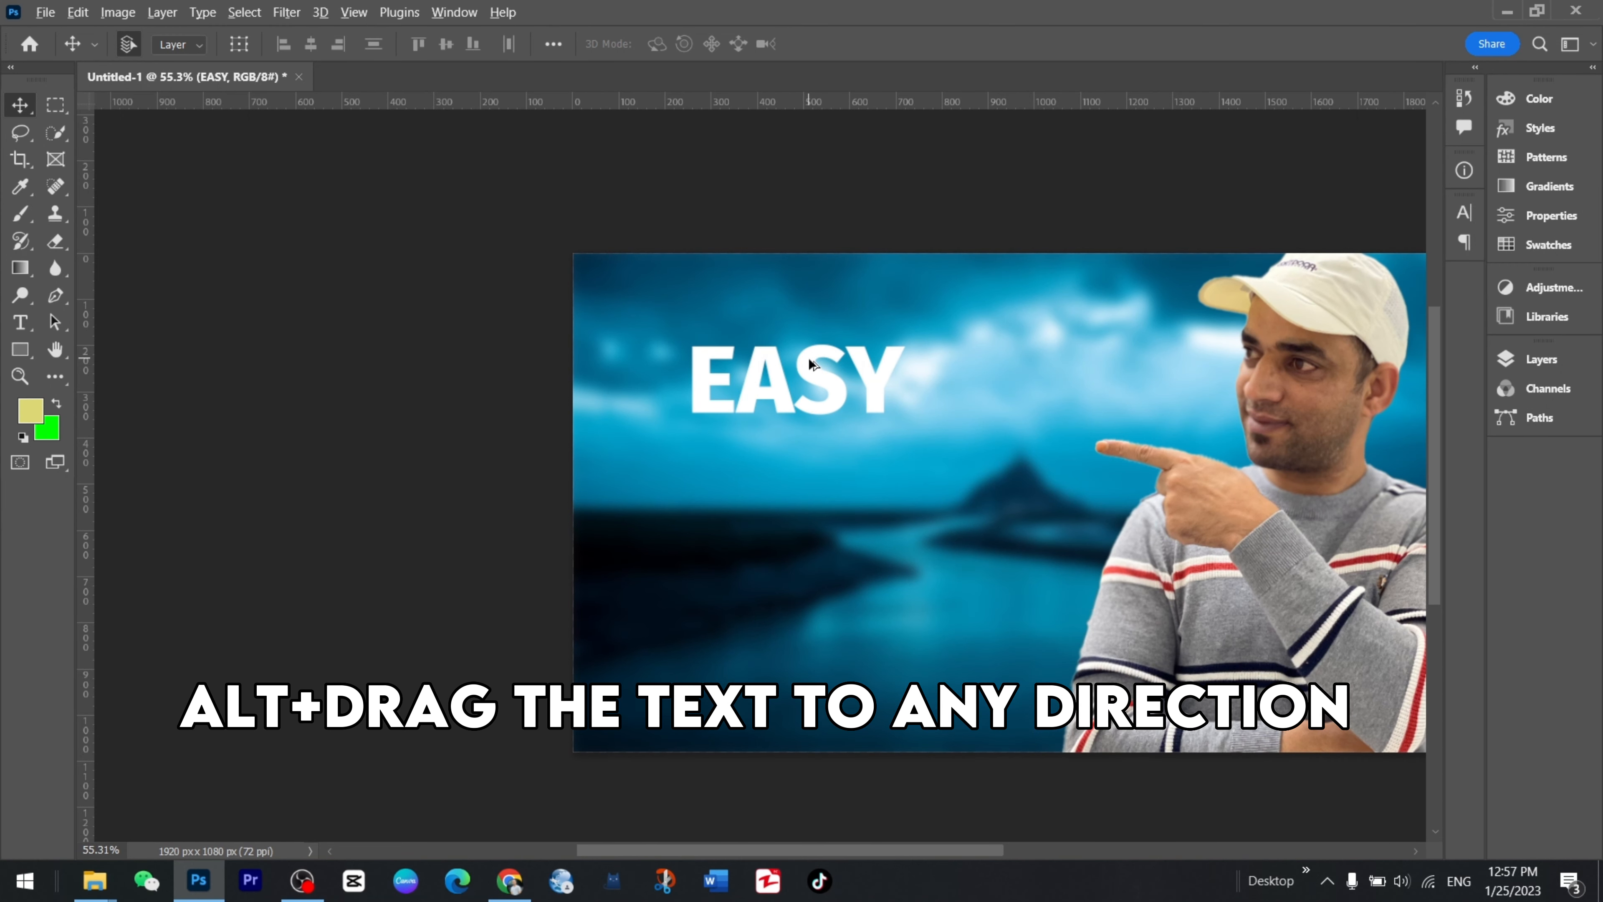
Duplicate the EASY text twice in a column below it and change the copies to THUMBNAIL and TUTORIAL.
left_click_drag(812, 365, 808, 456)
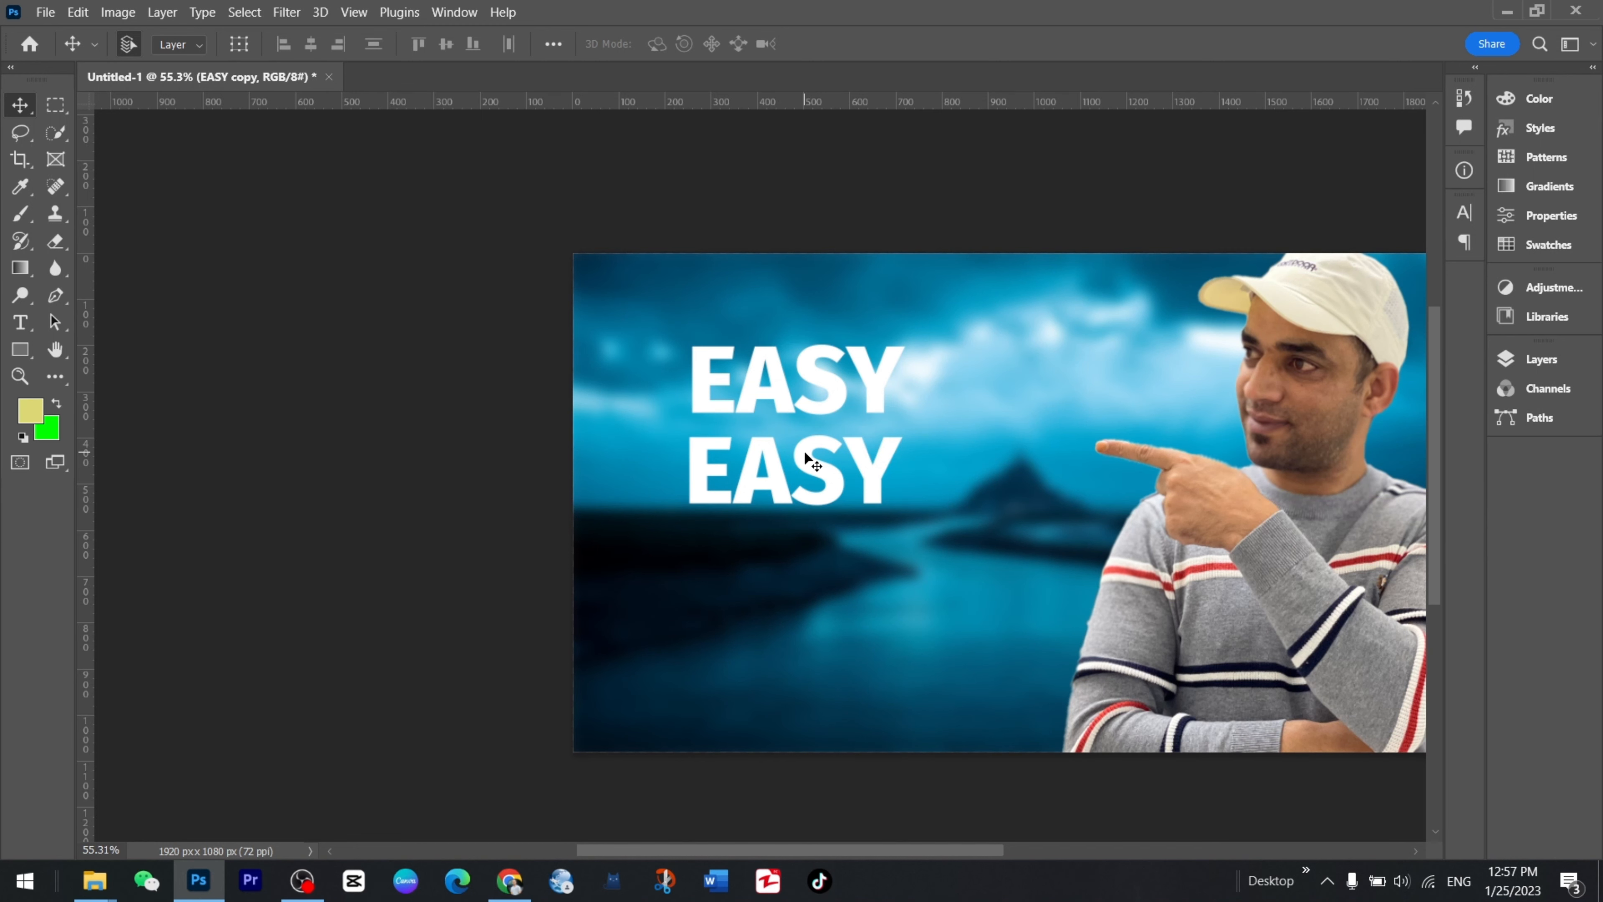
left_click_drag(806, 456, 810, 546)
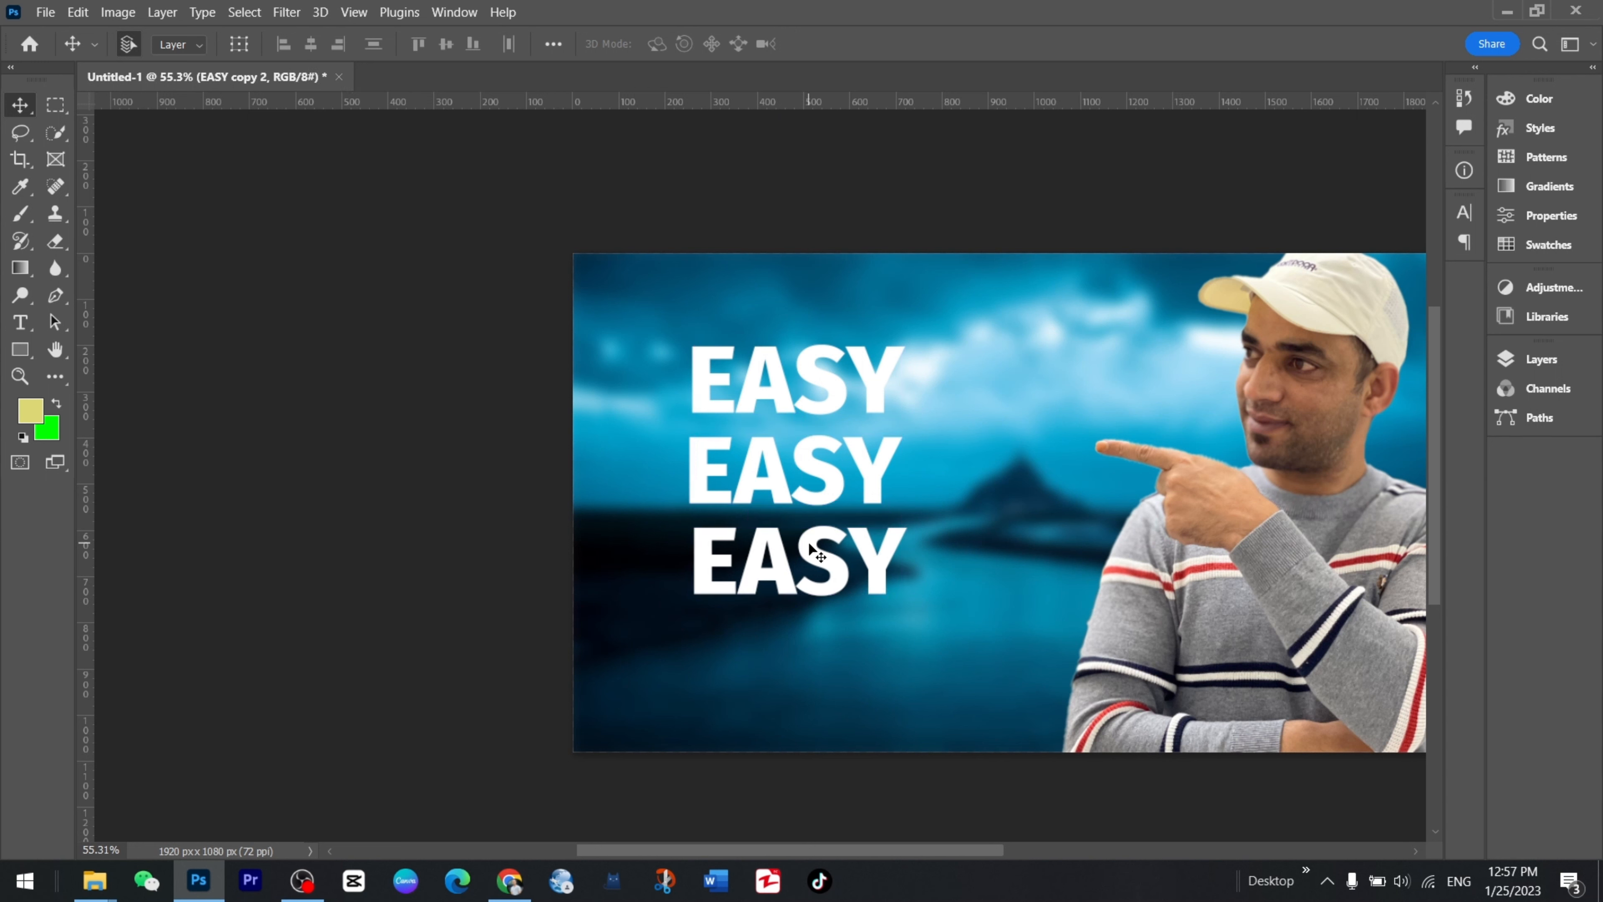
double_click(806, 461)
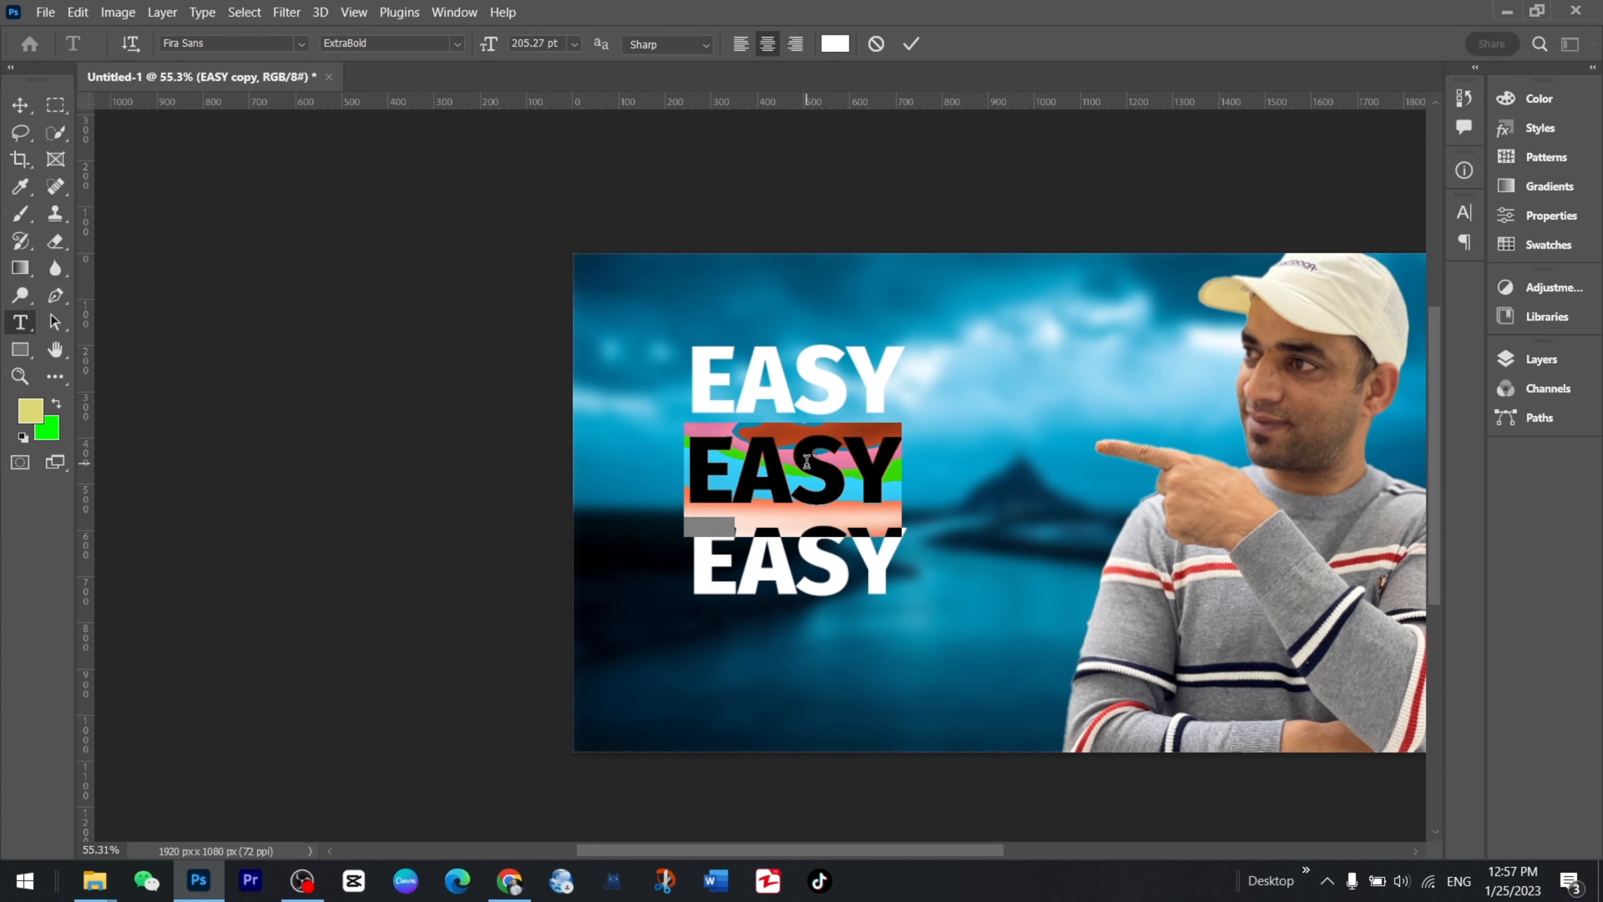
type("THUMBNAIL")
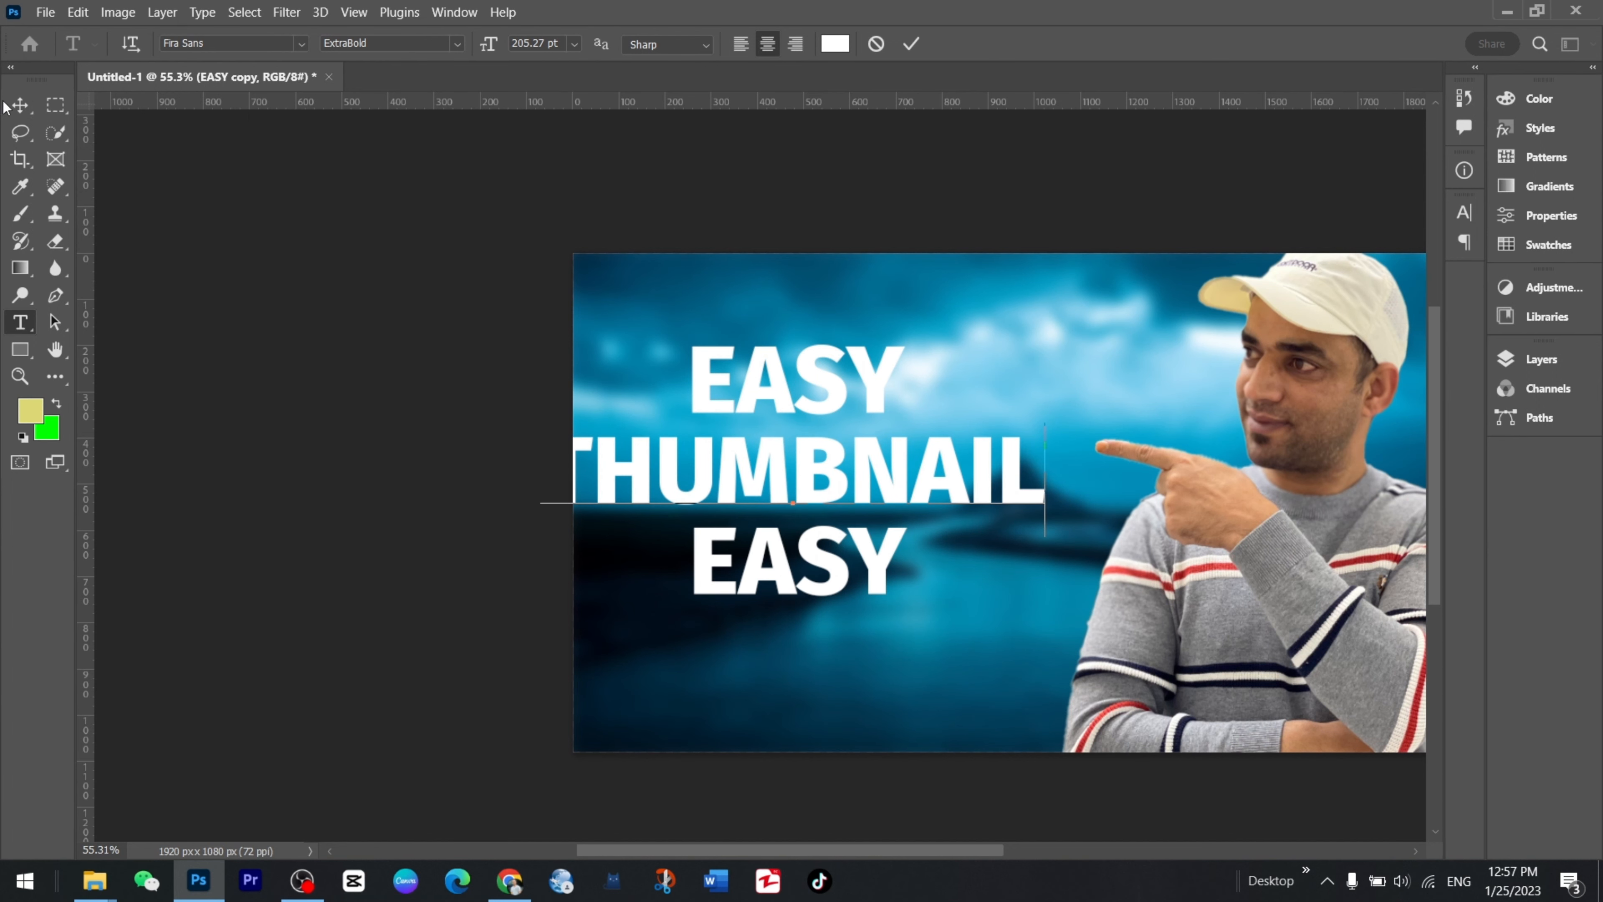
left_click(18, 105)
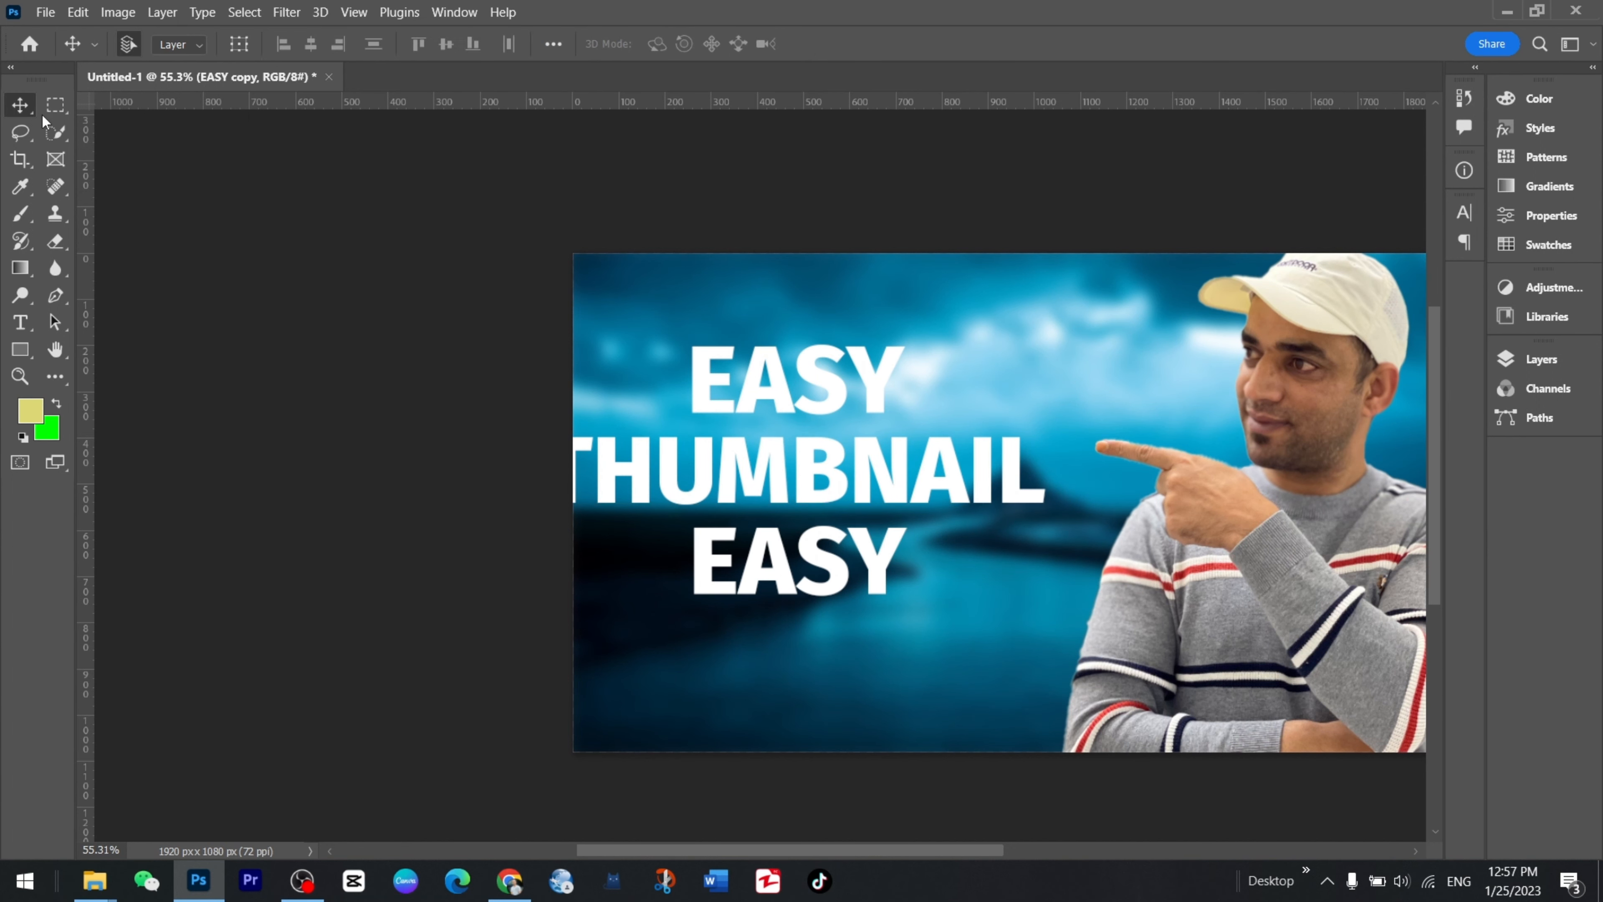
double_click(816, 546)
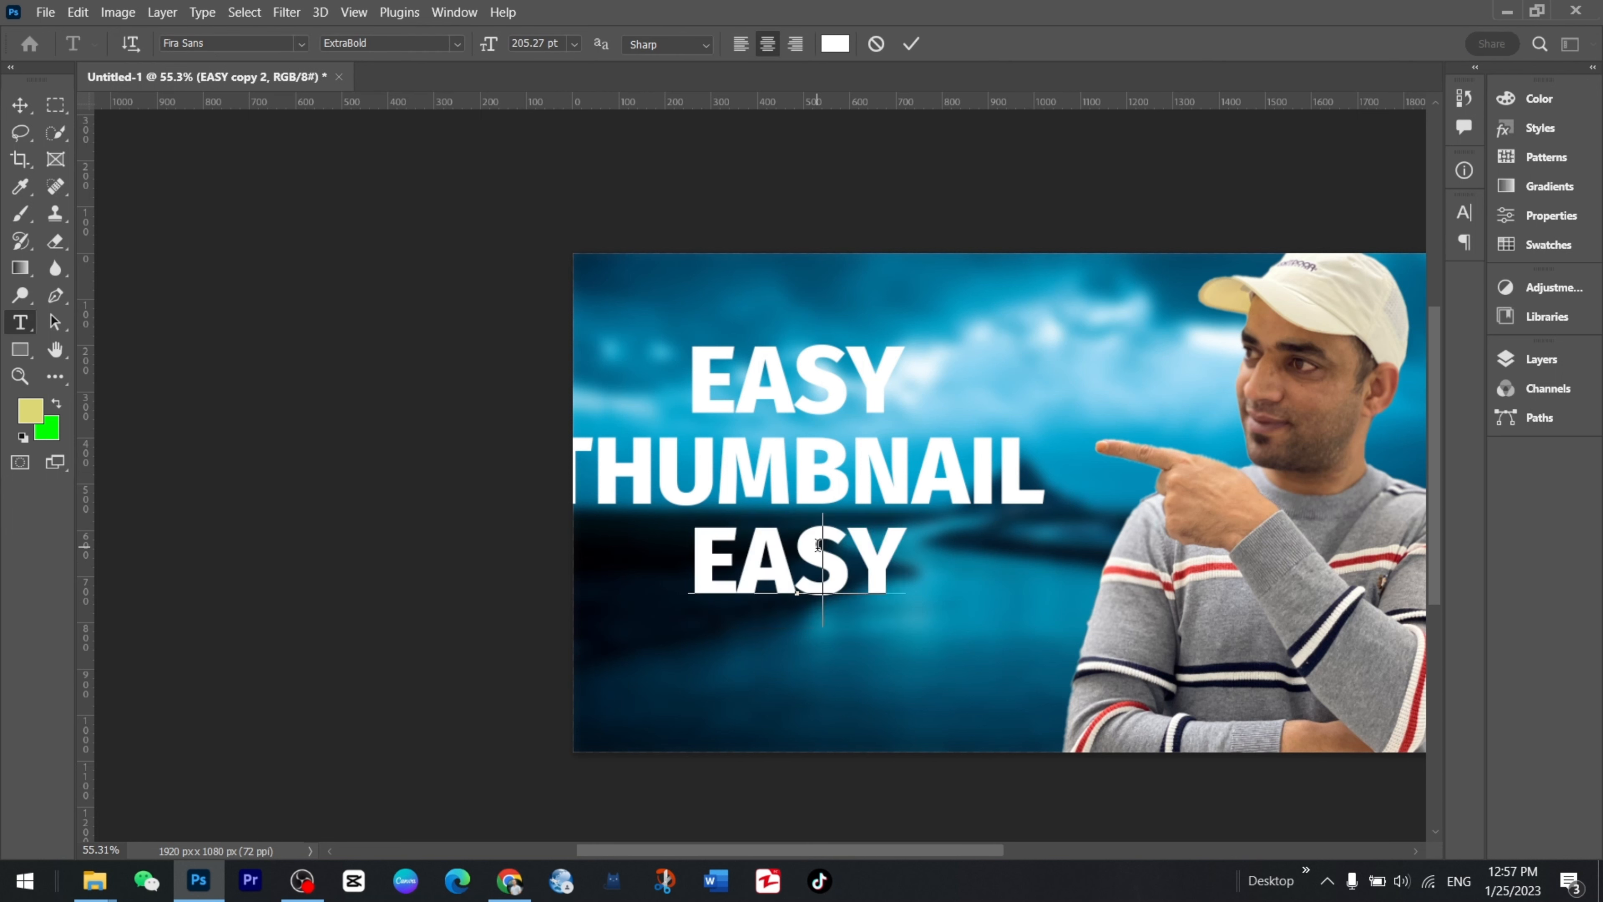
type("TUTORIAL")
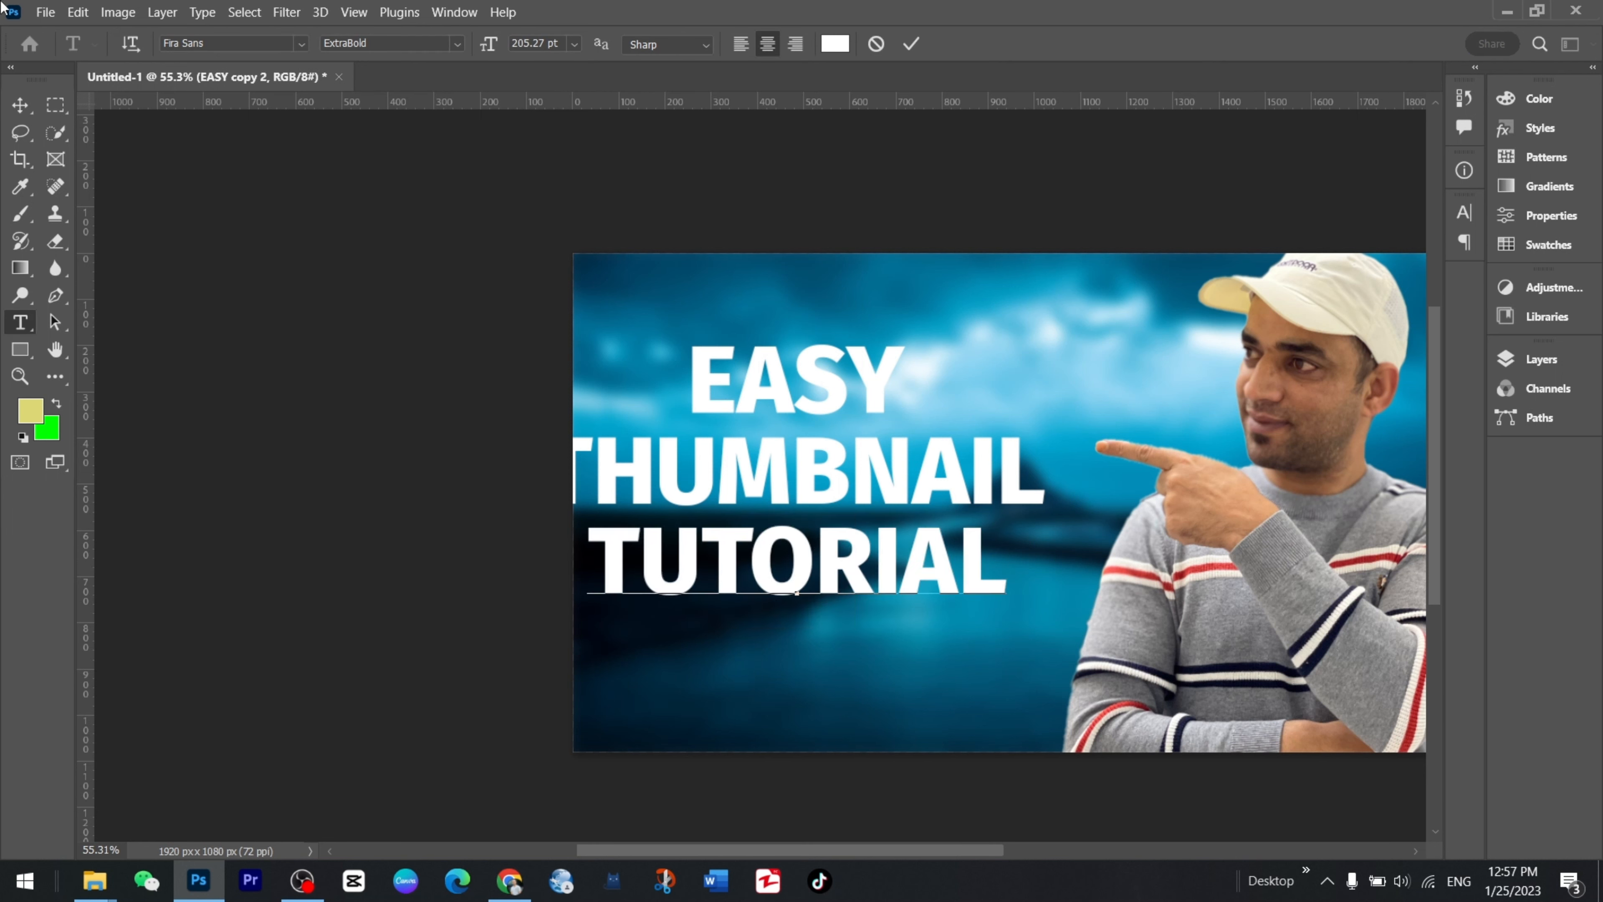
left_click(20, 132)
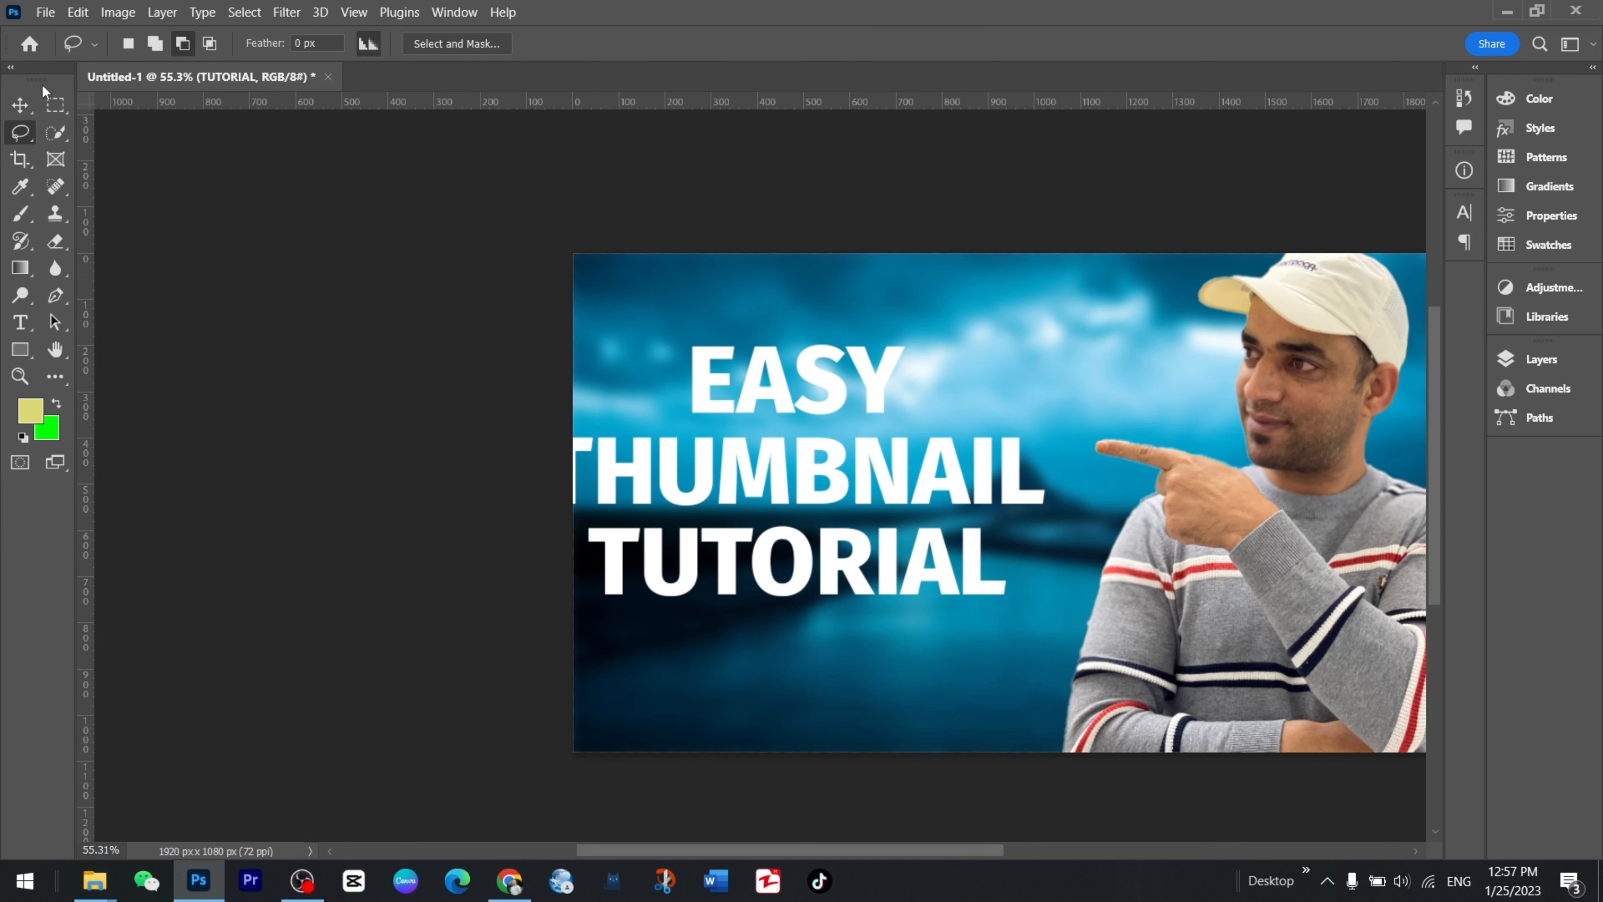
Move the EASY, THUMBNAIL and TUTORIAL lines upward with the Move tool, bringing all of THUMBNAIL inside the canvas beside the pointing finger.
key("v")
mouse_move(814, 376)
left_mouse_down()
mouse_move(828, 379)
mouse_move(816, 347)
left_mouse_up()
left_click_drag(834, 473, 877, 443)
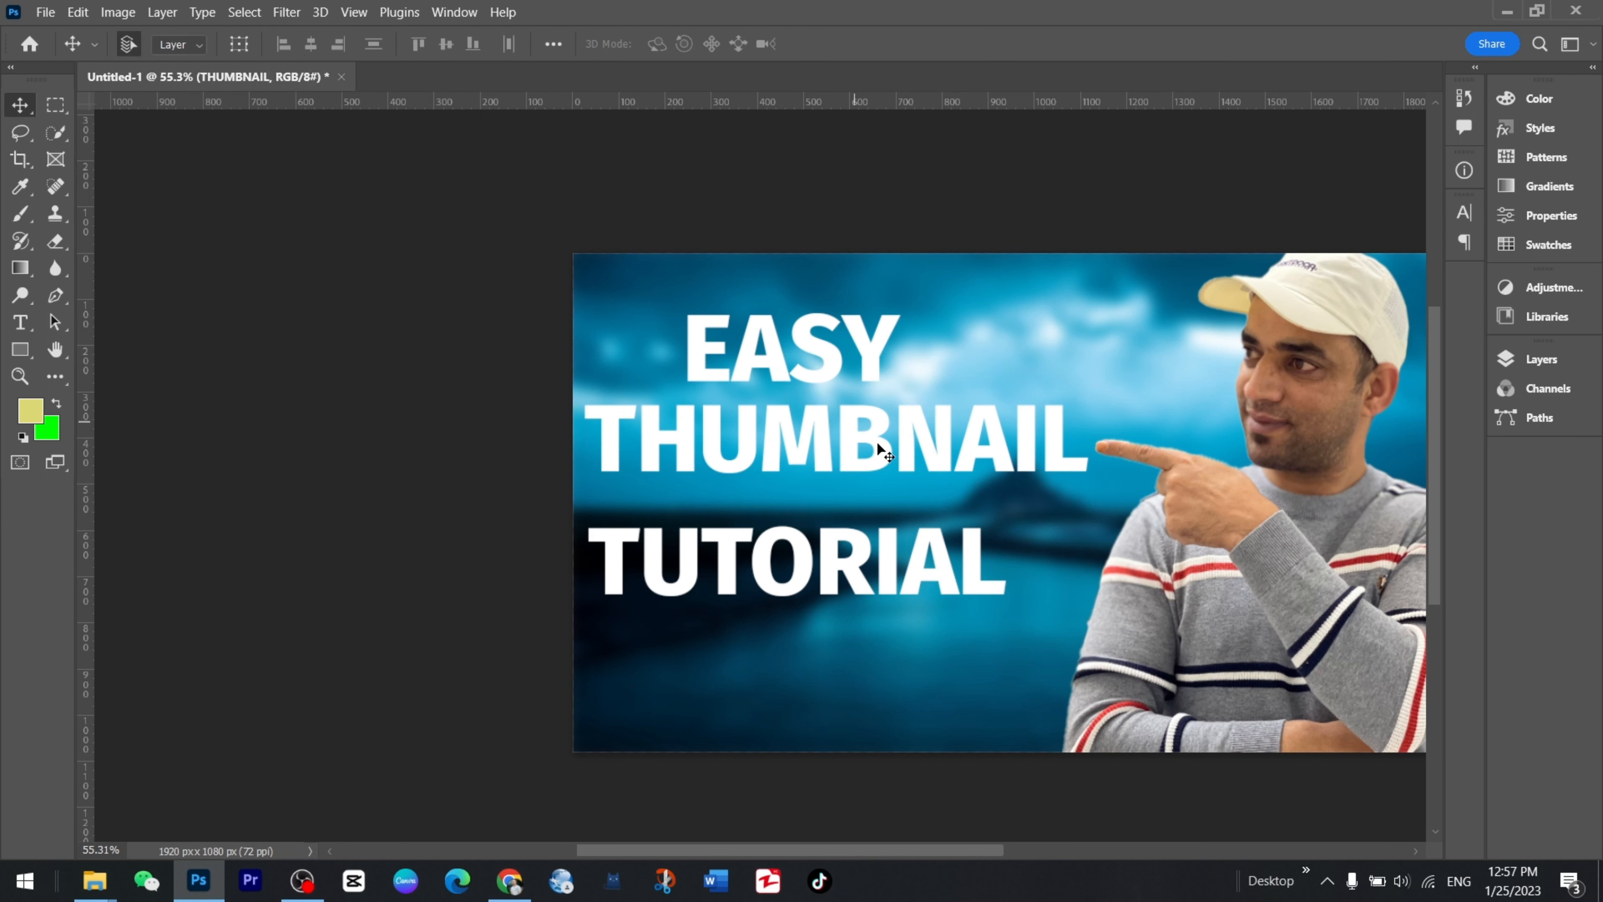
left_click_drag(823, 539, 849, 505)
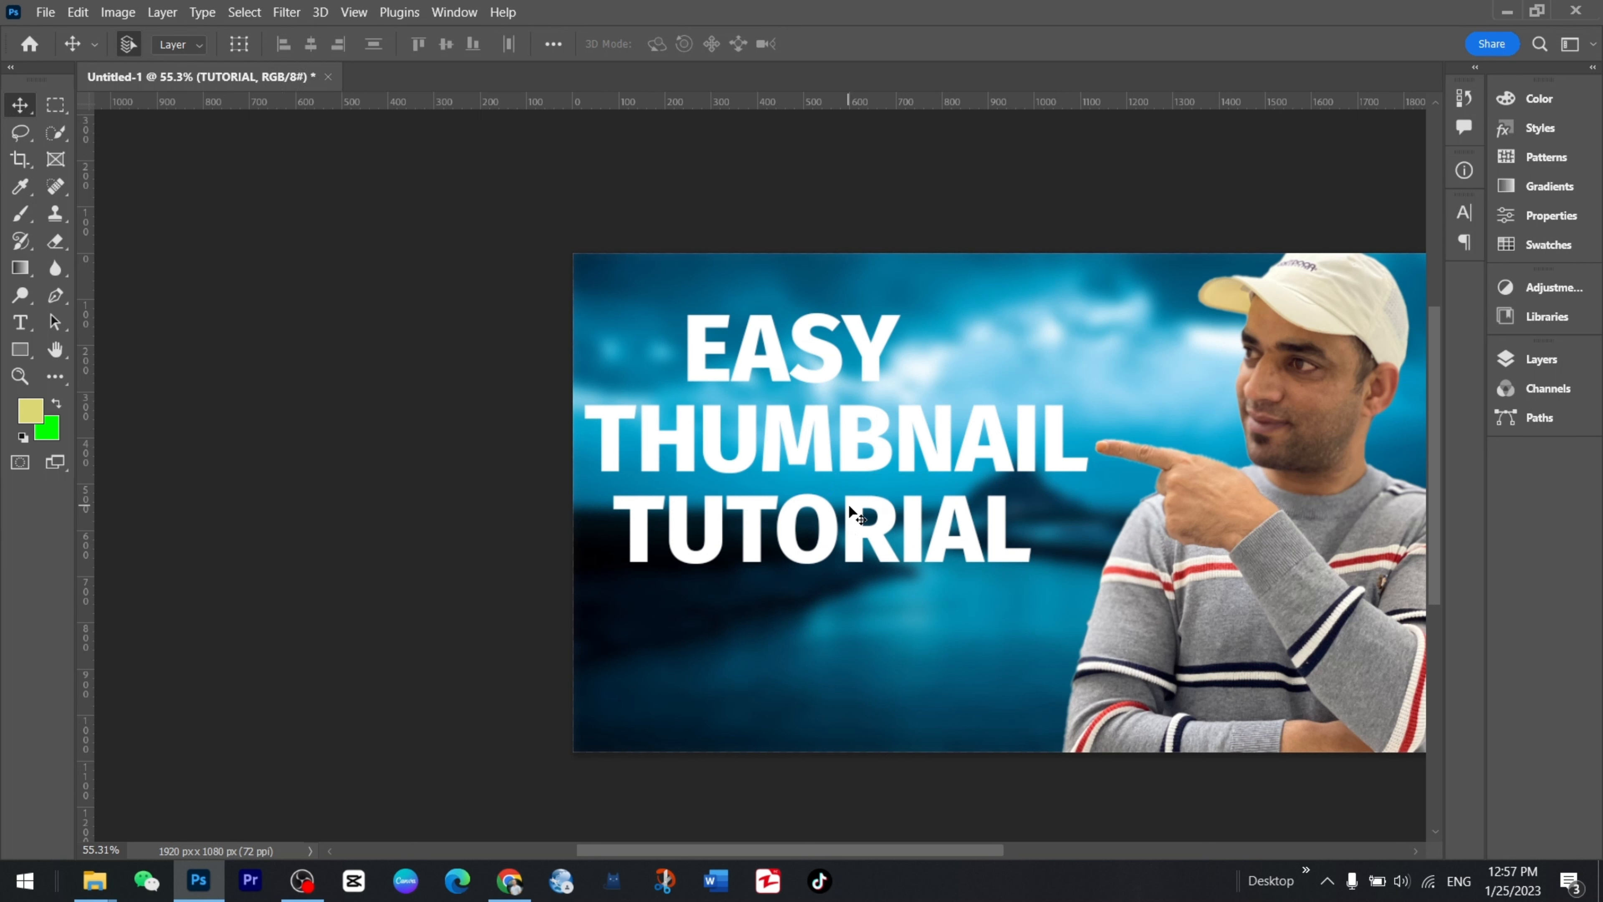
Select the EASY, THUMBNAIL and TUTORIAL text lines together and align their horizontal centers.
left_click(768, 329)
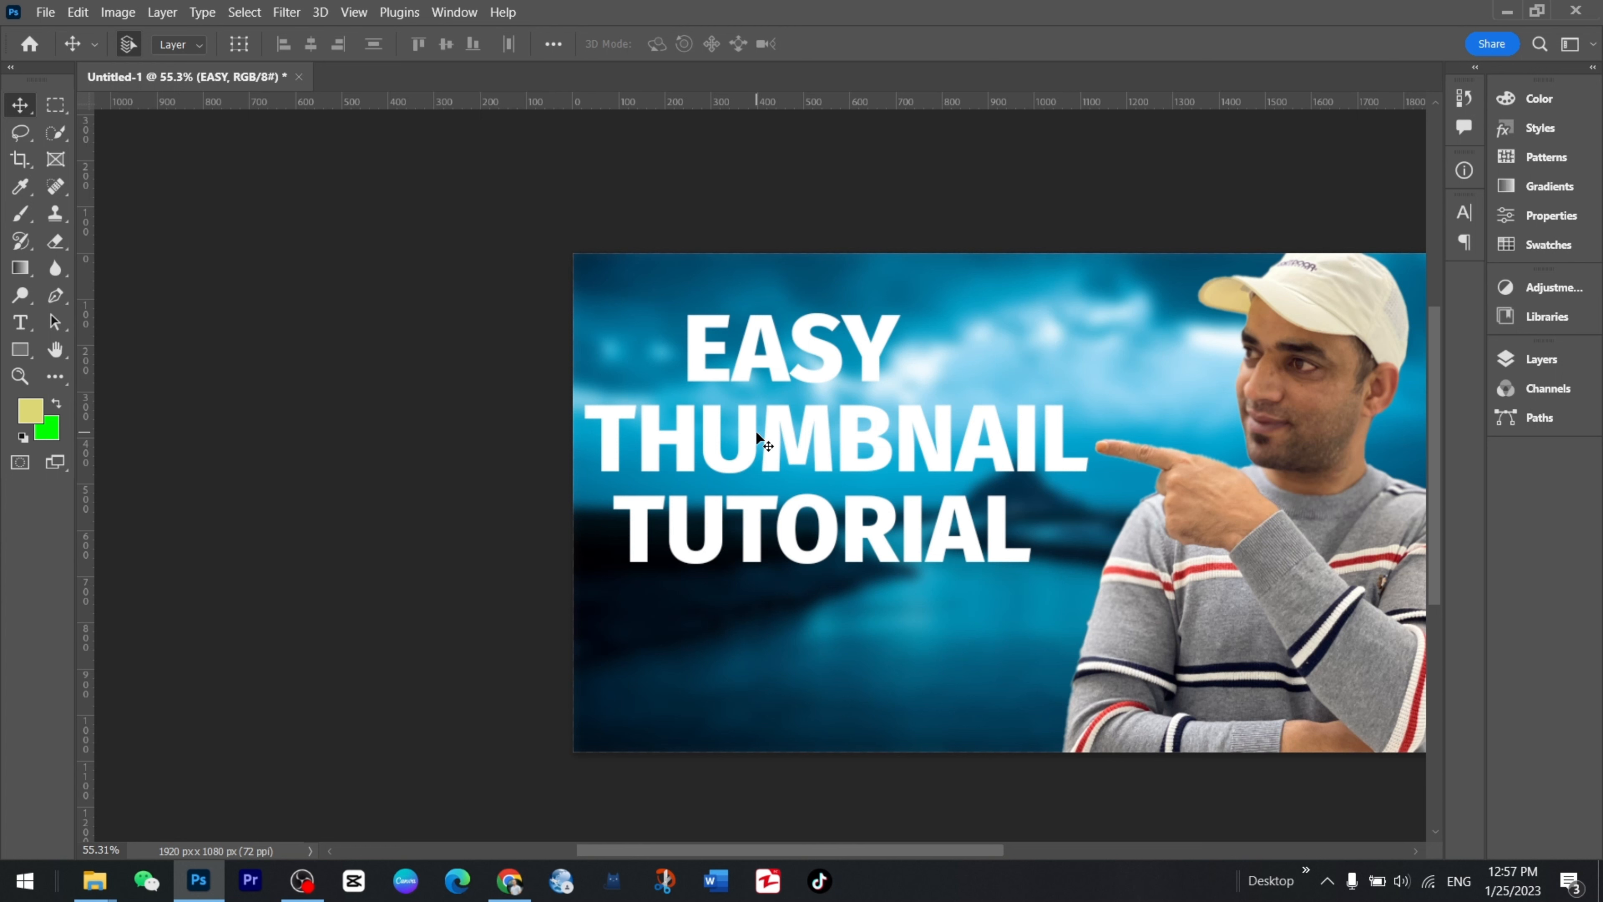
left_click(779, 411, "shift")
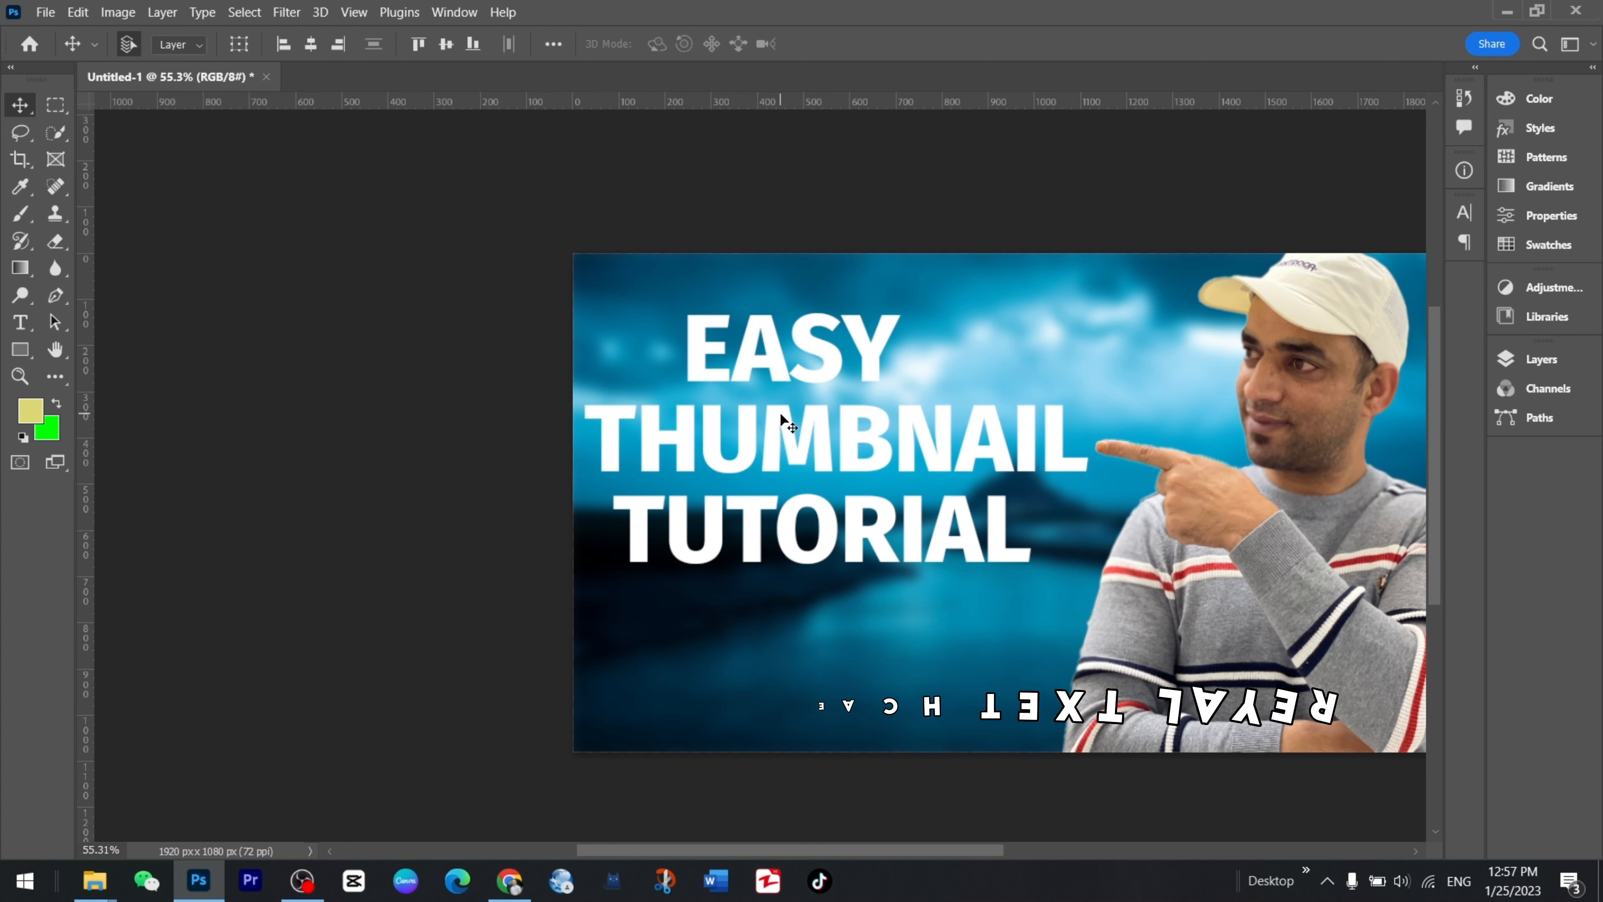
left_click(793, 531, "shift")
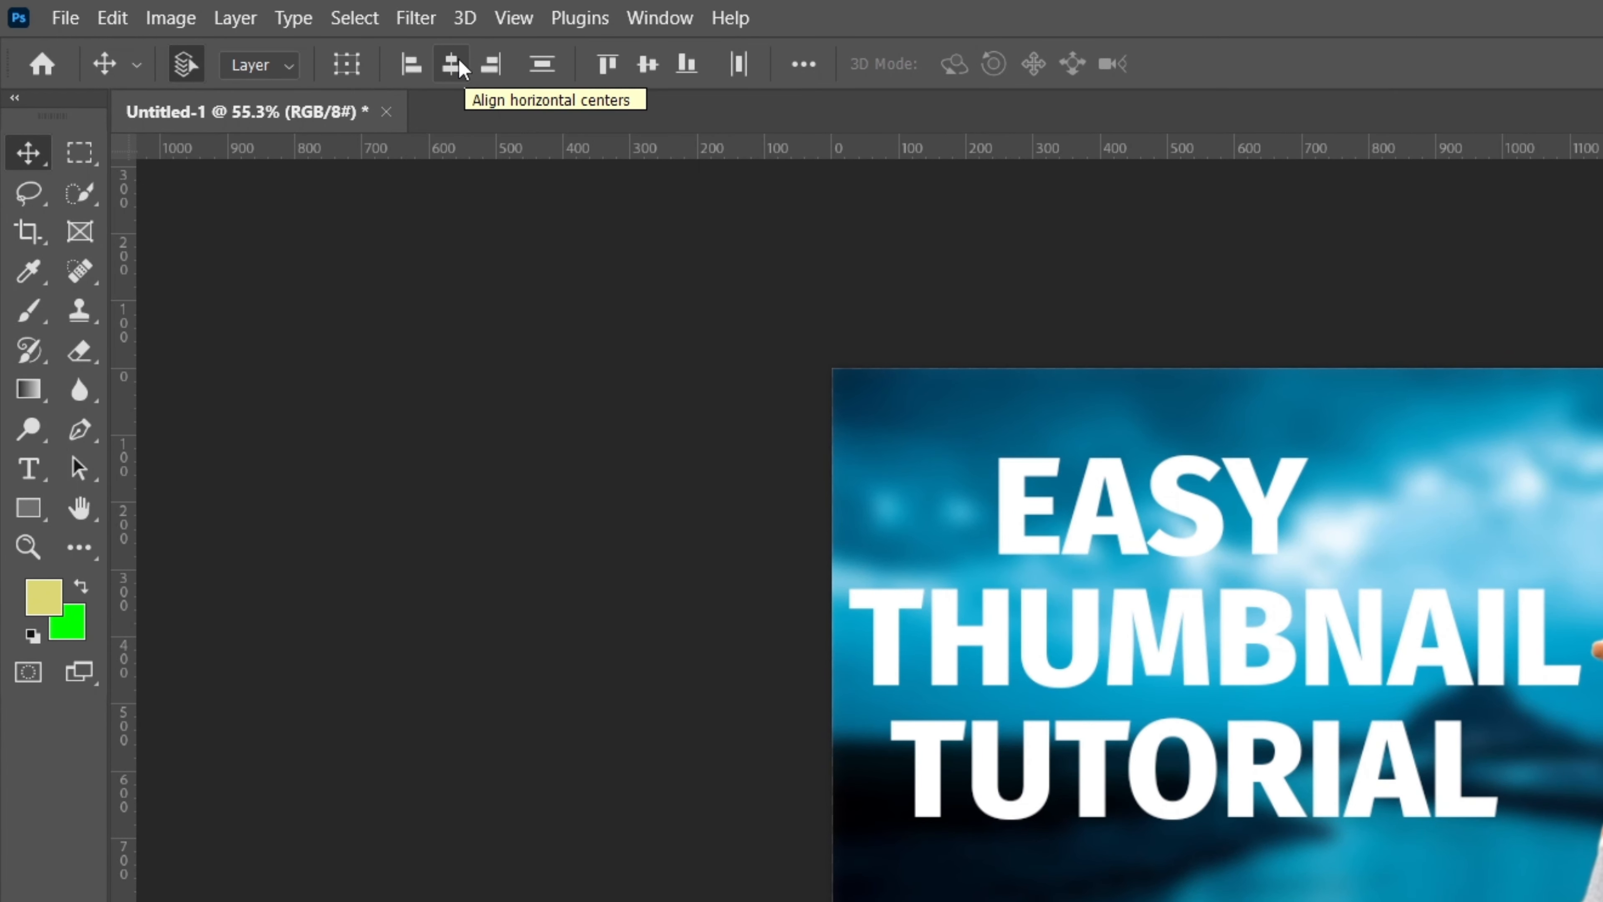
left_click(465, 63)
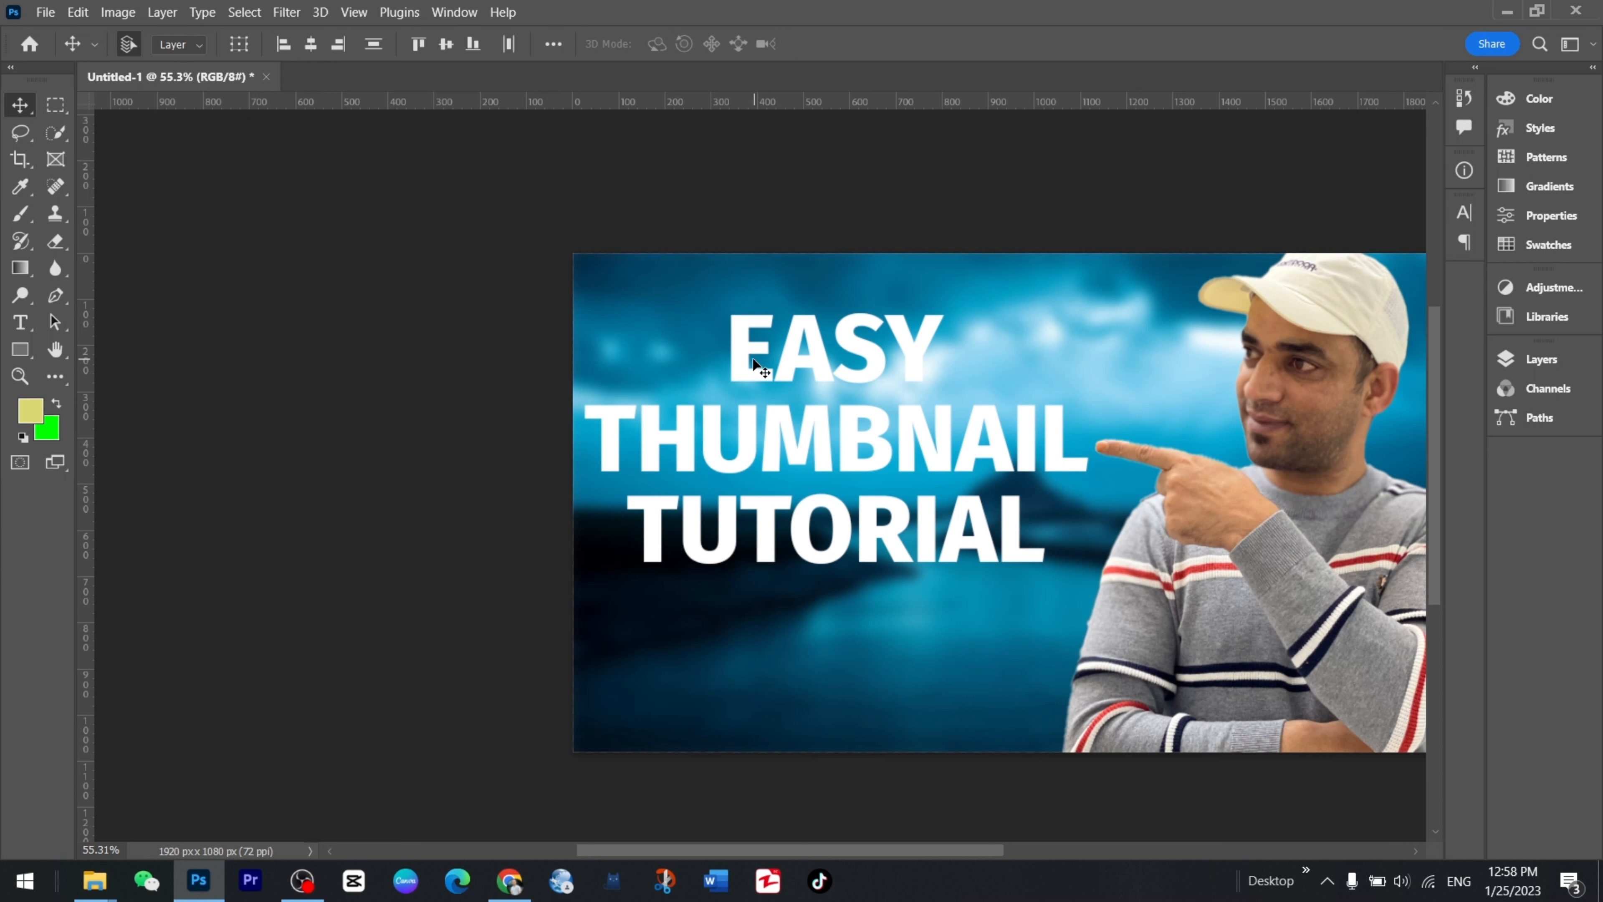
Try left-edge and right-edge alignment on the three title lines, then return them to horizontal center alignment.
left_click(284, 43)
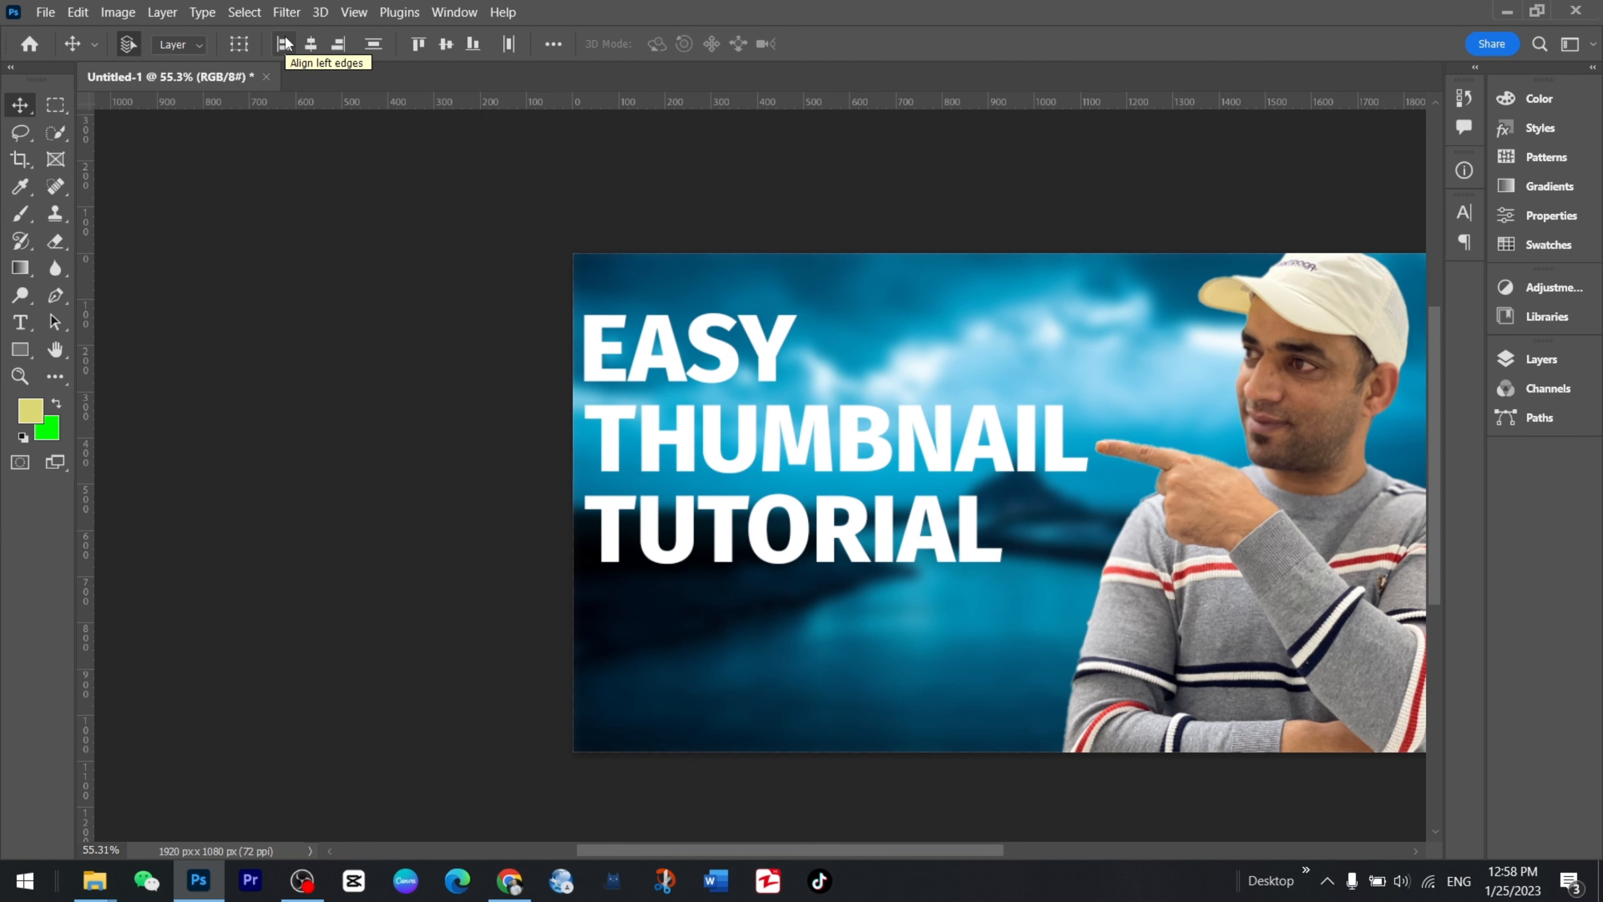
left_click(338, 44)
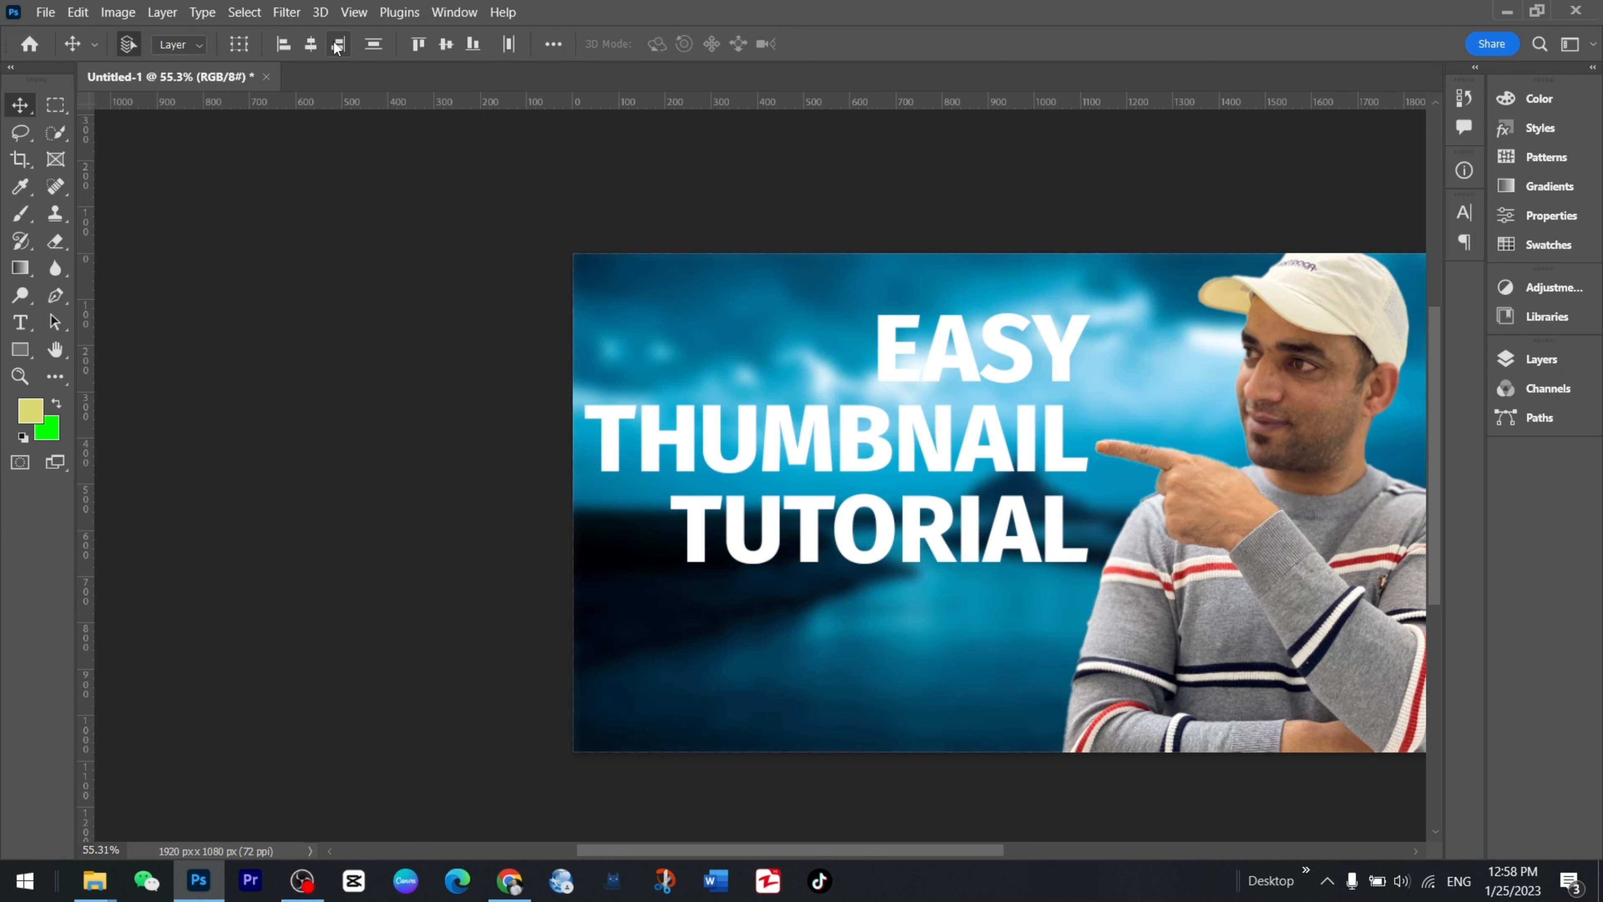
left_click(312, 41)
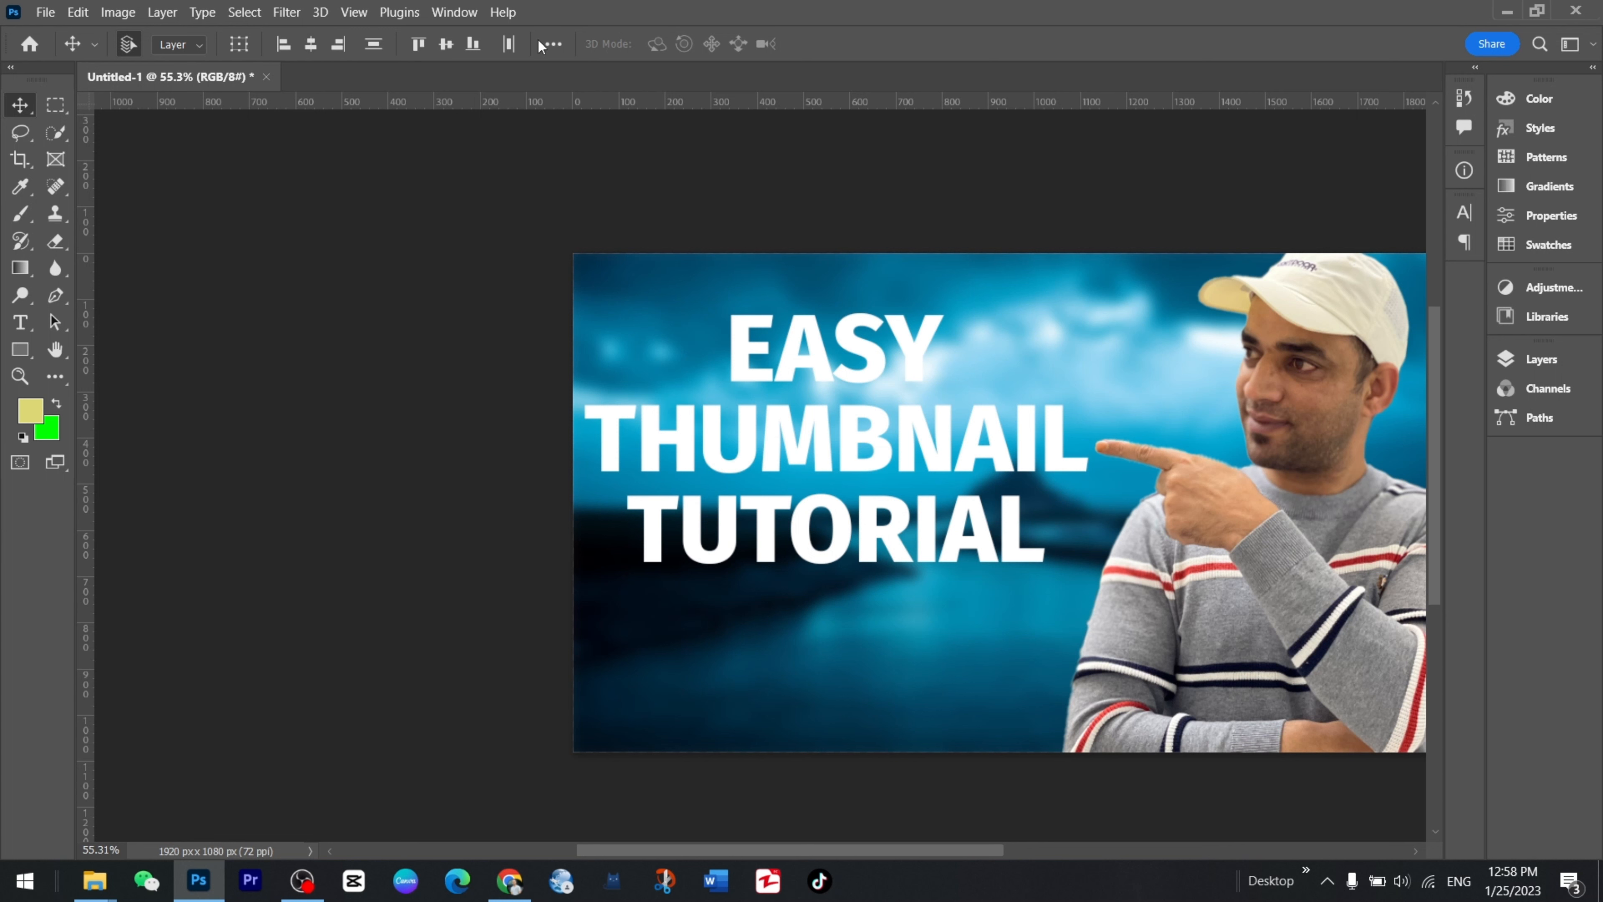
left_click(553, 45)
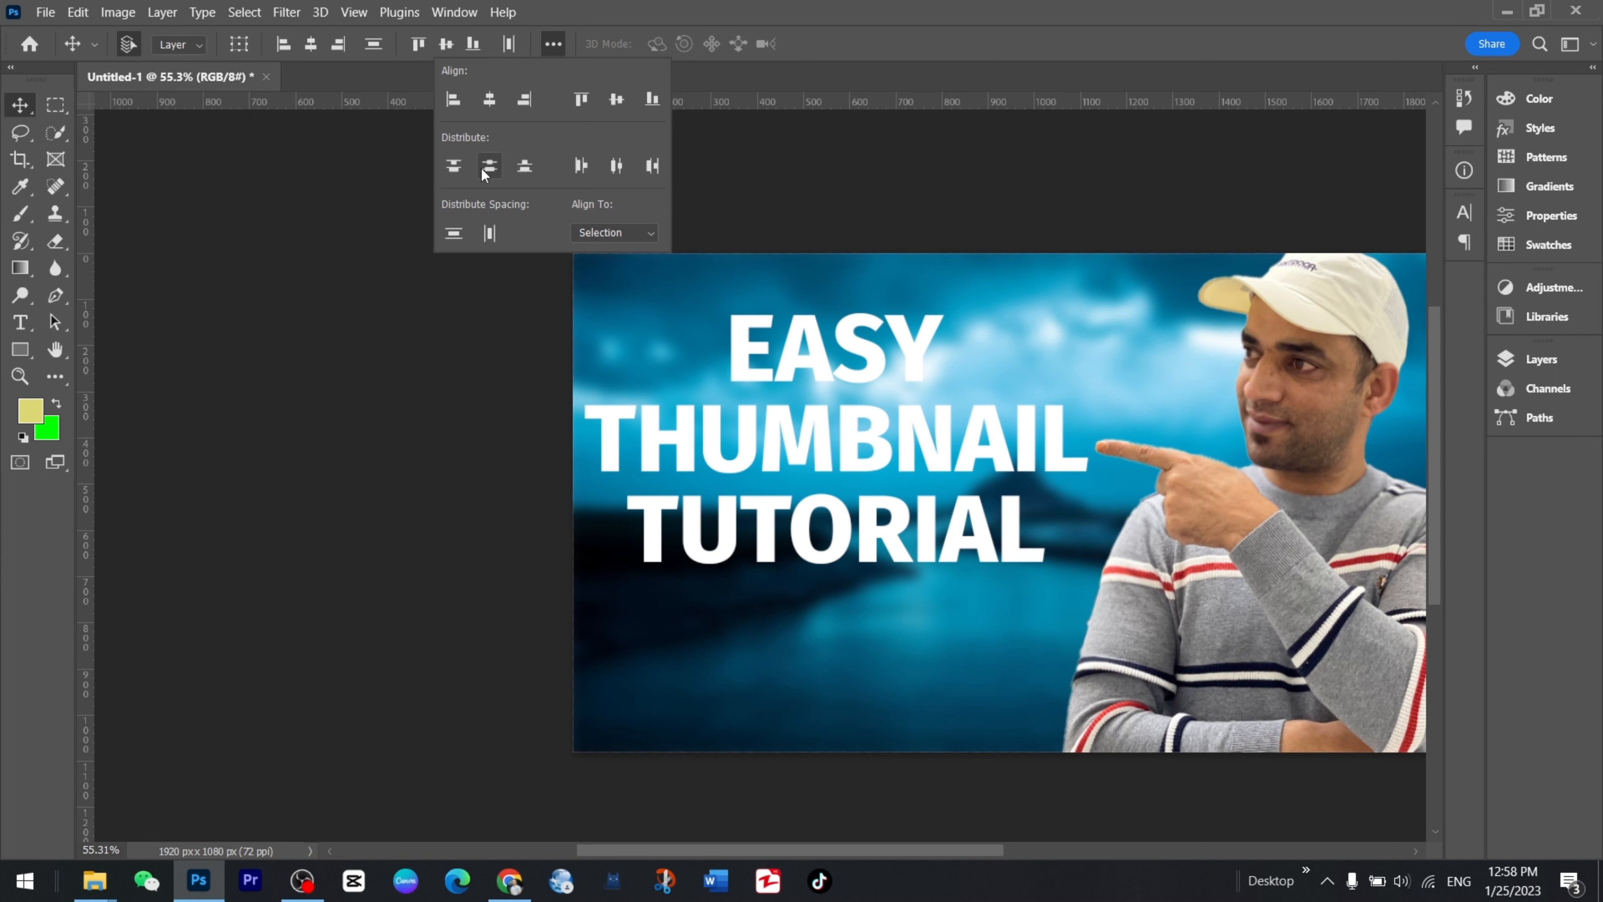
left_click(1116, 425)
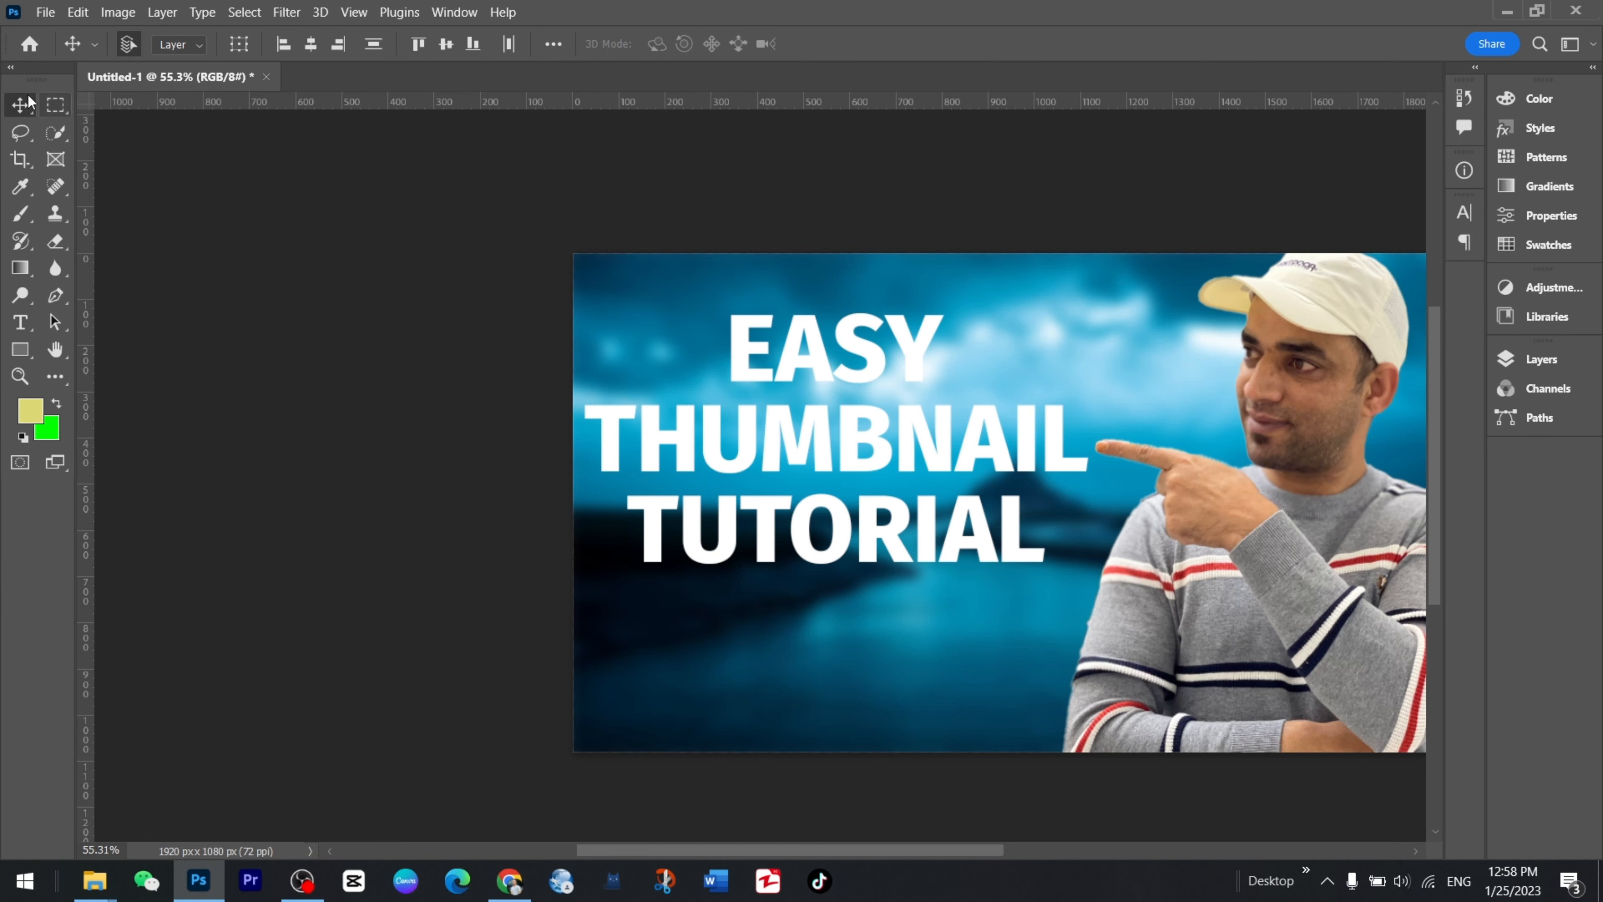
Tighten the title's line spacing by moving TUTORIAL up and EASY down toward the THUMBNAIL line.
left_click(784, 640)
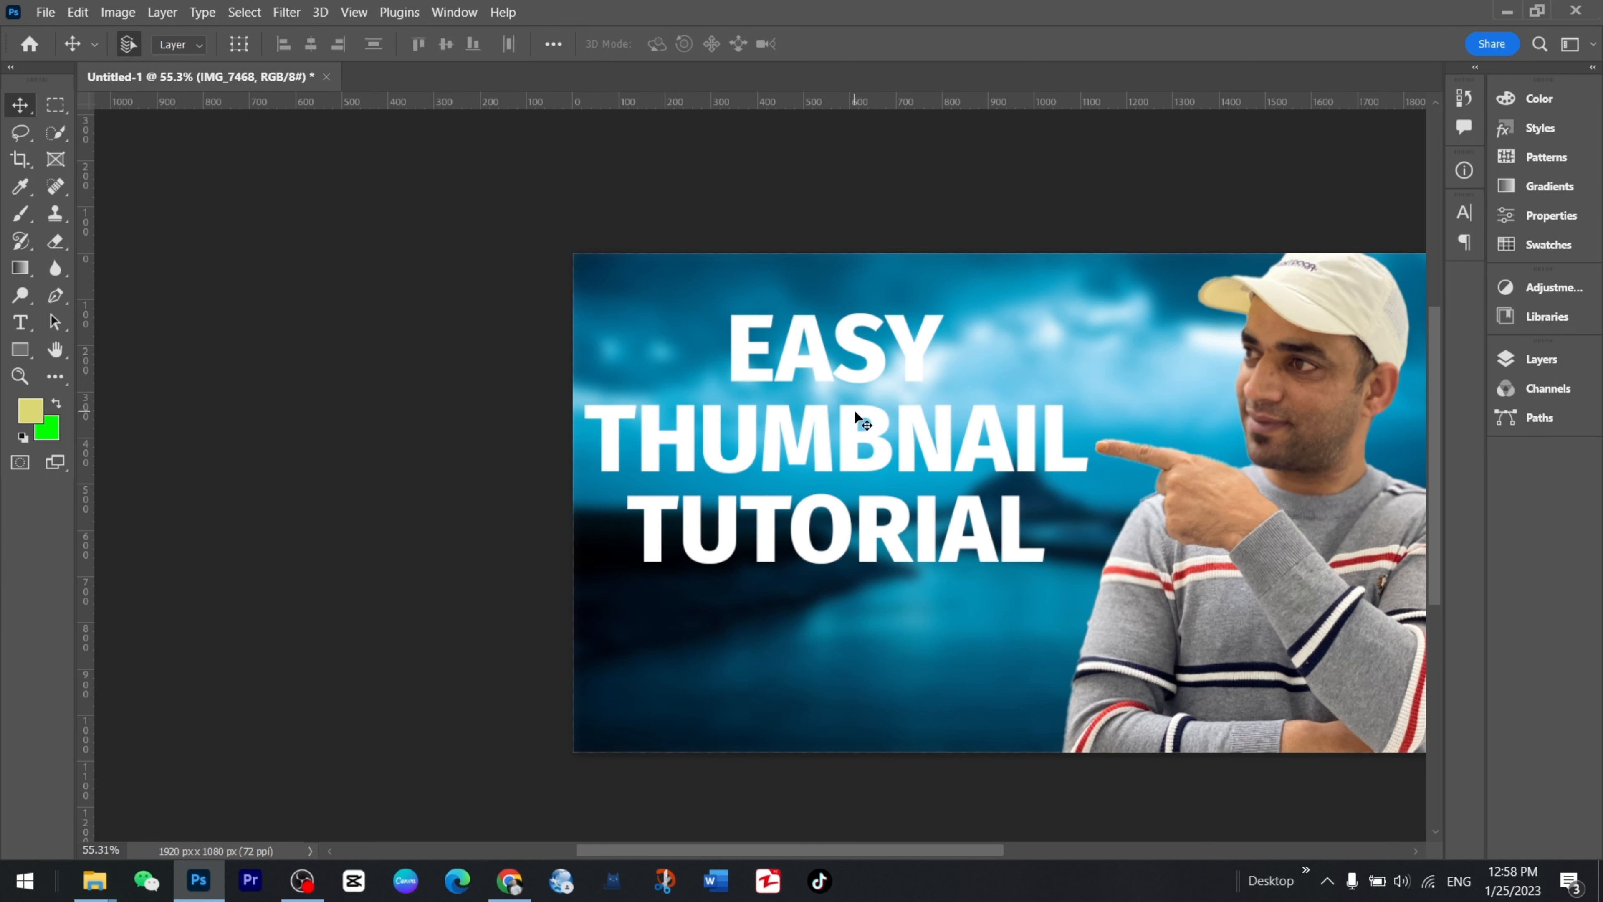
scroll(810, 513, "up", 3)
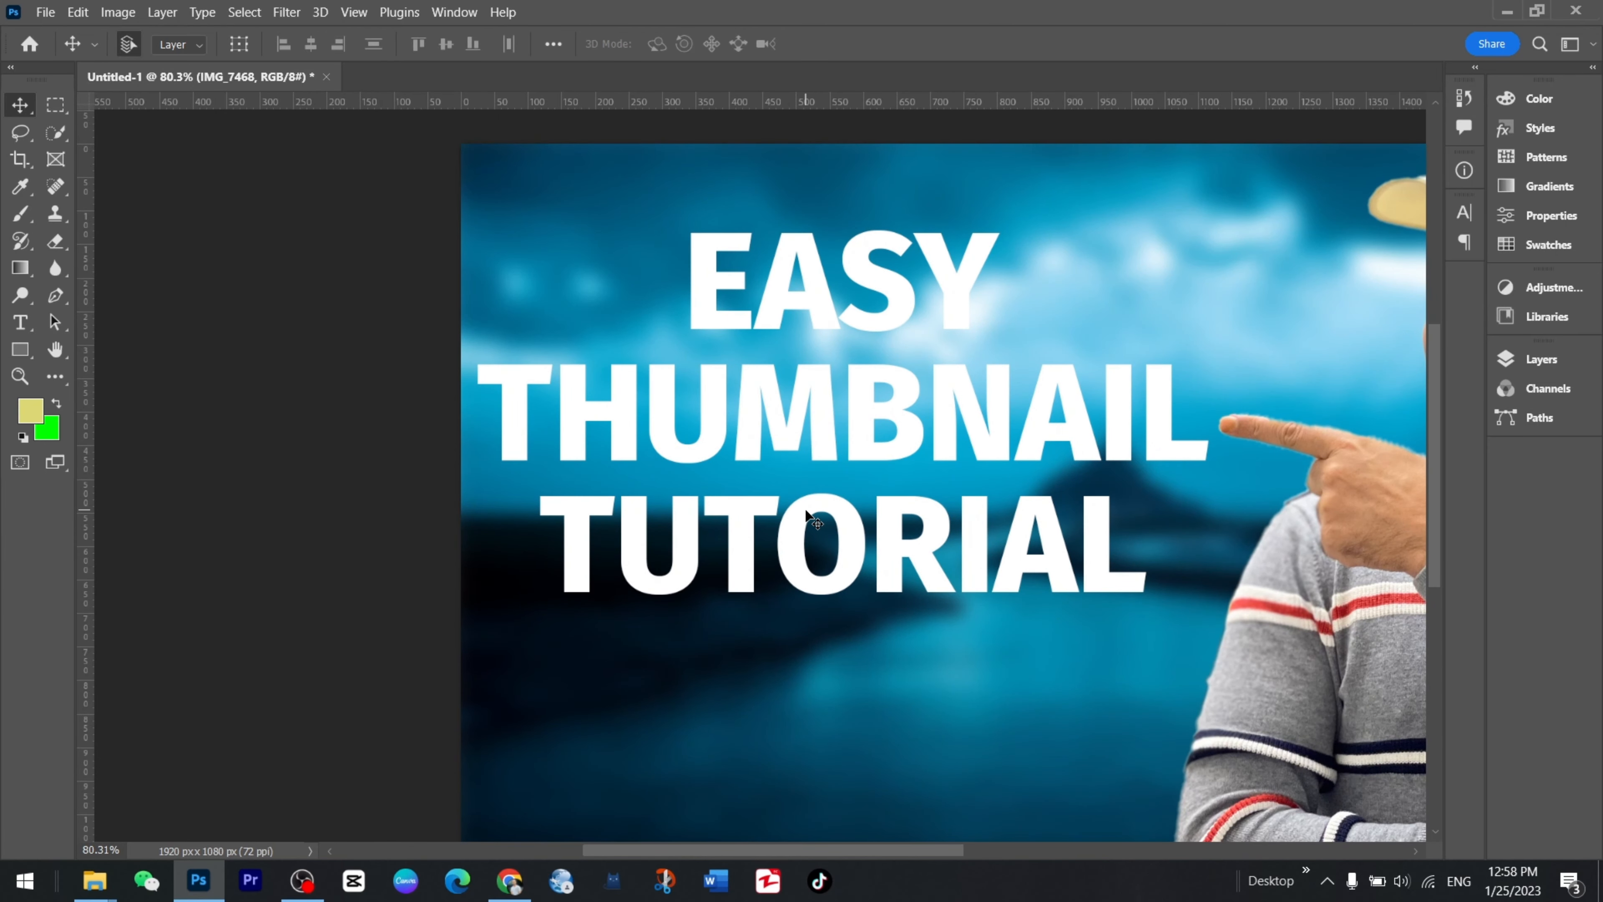
left_click_drag(806, 511, 844, 459)
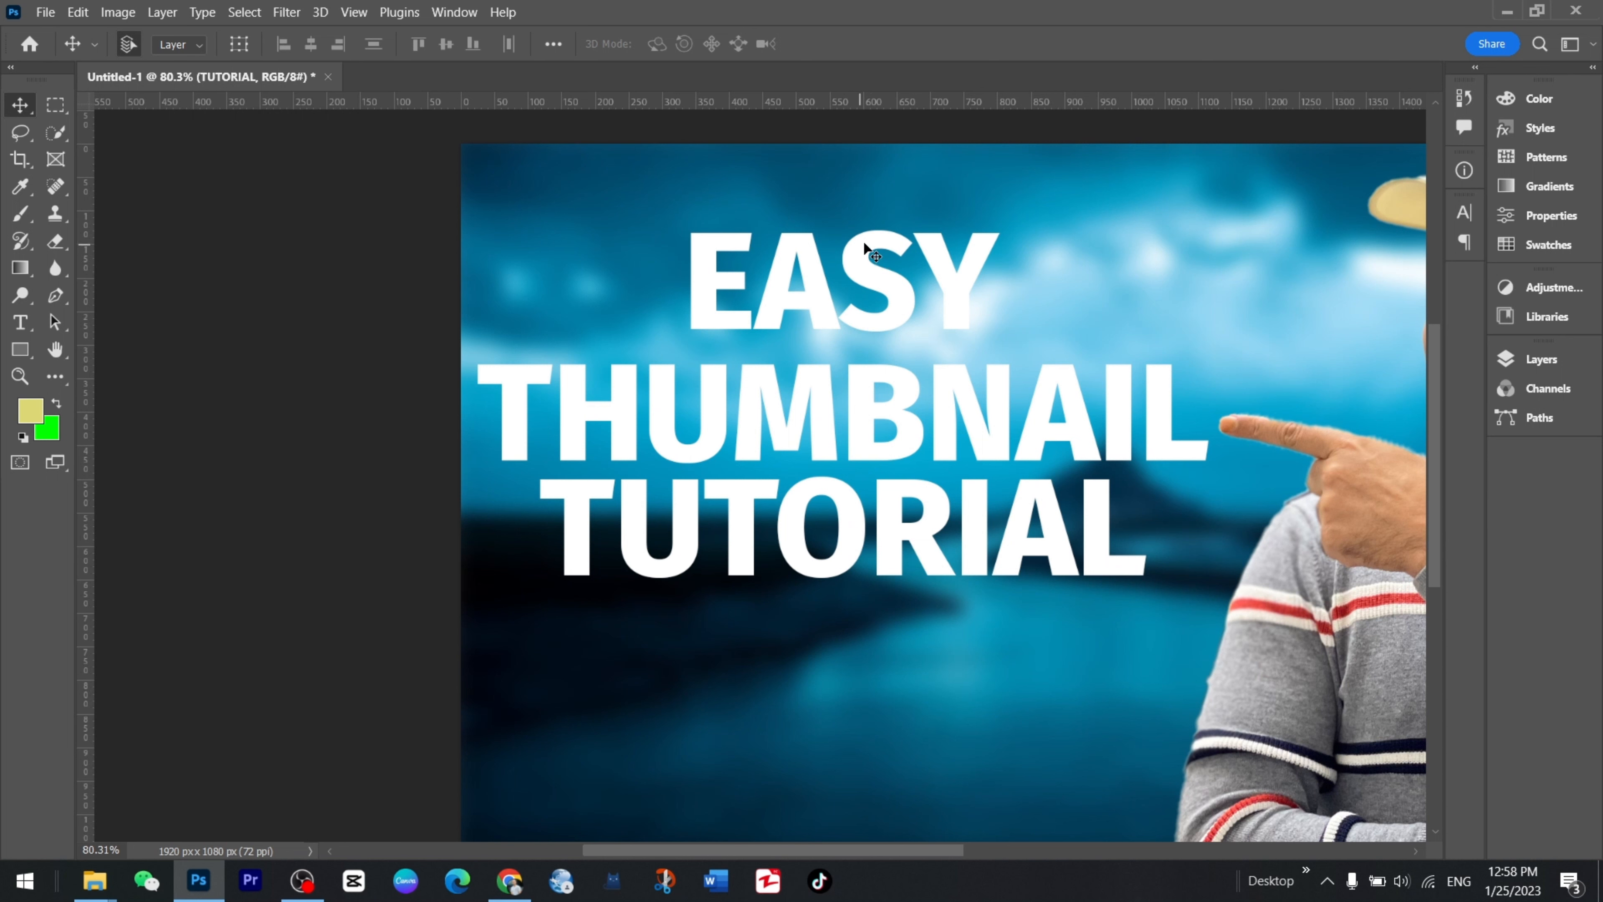
left_click_drag(869, 252, 852, 275)
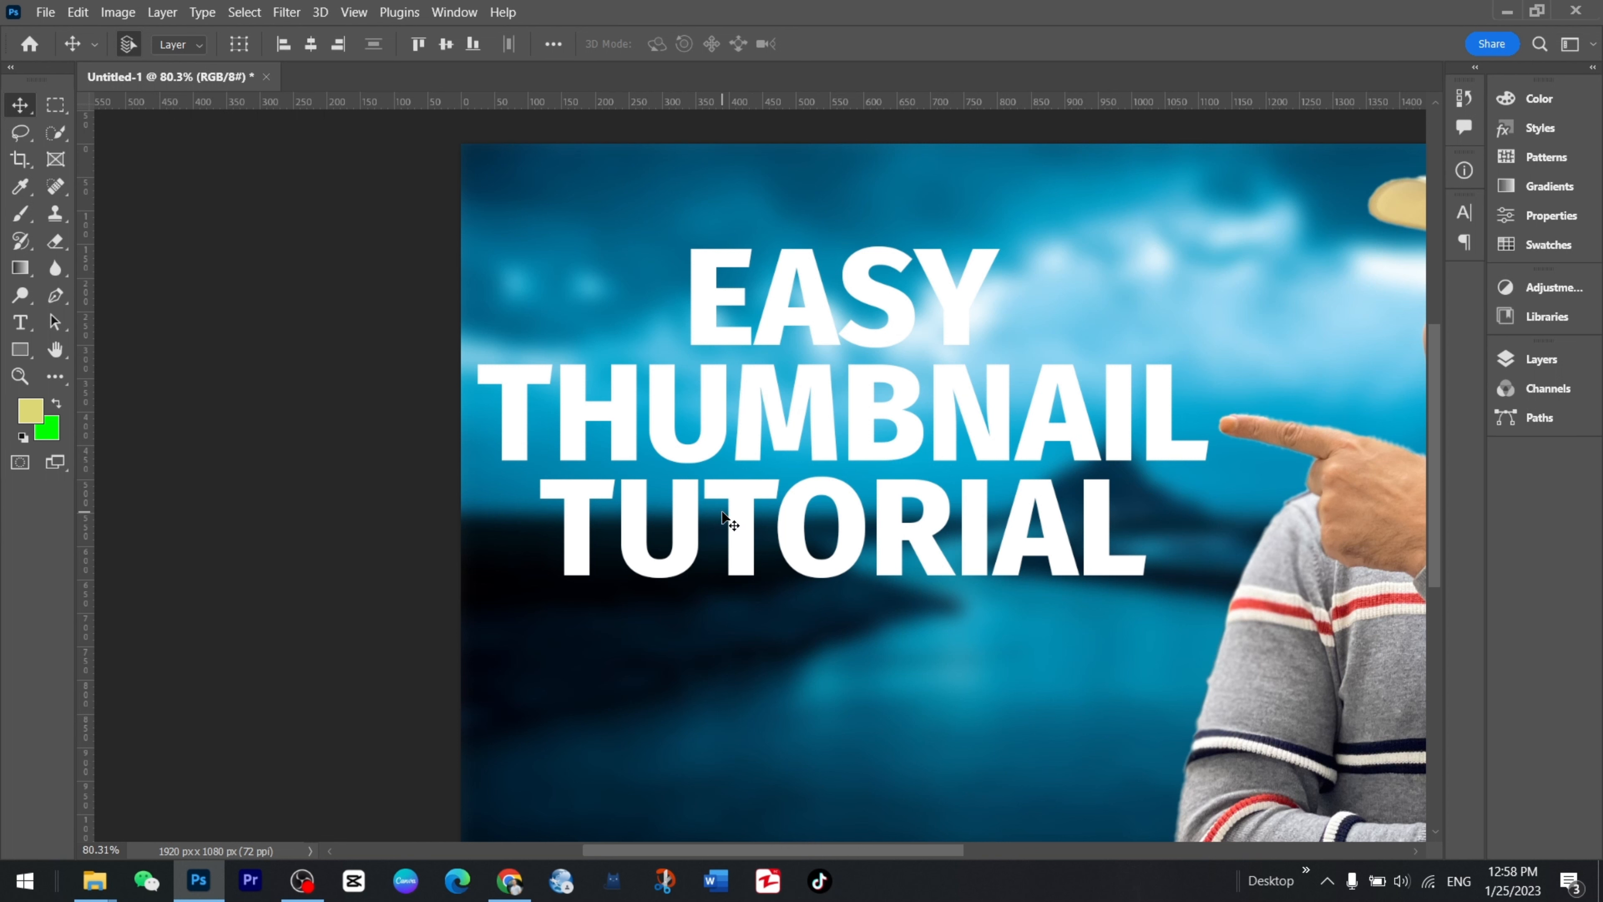
Show the layer list, select the EASY, THUMBNAIL and TUTORIAL text layers and combine them into one group.
key("ctrl+t")
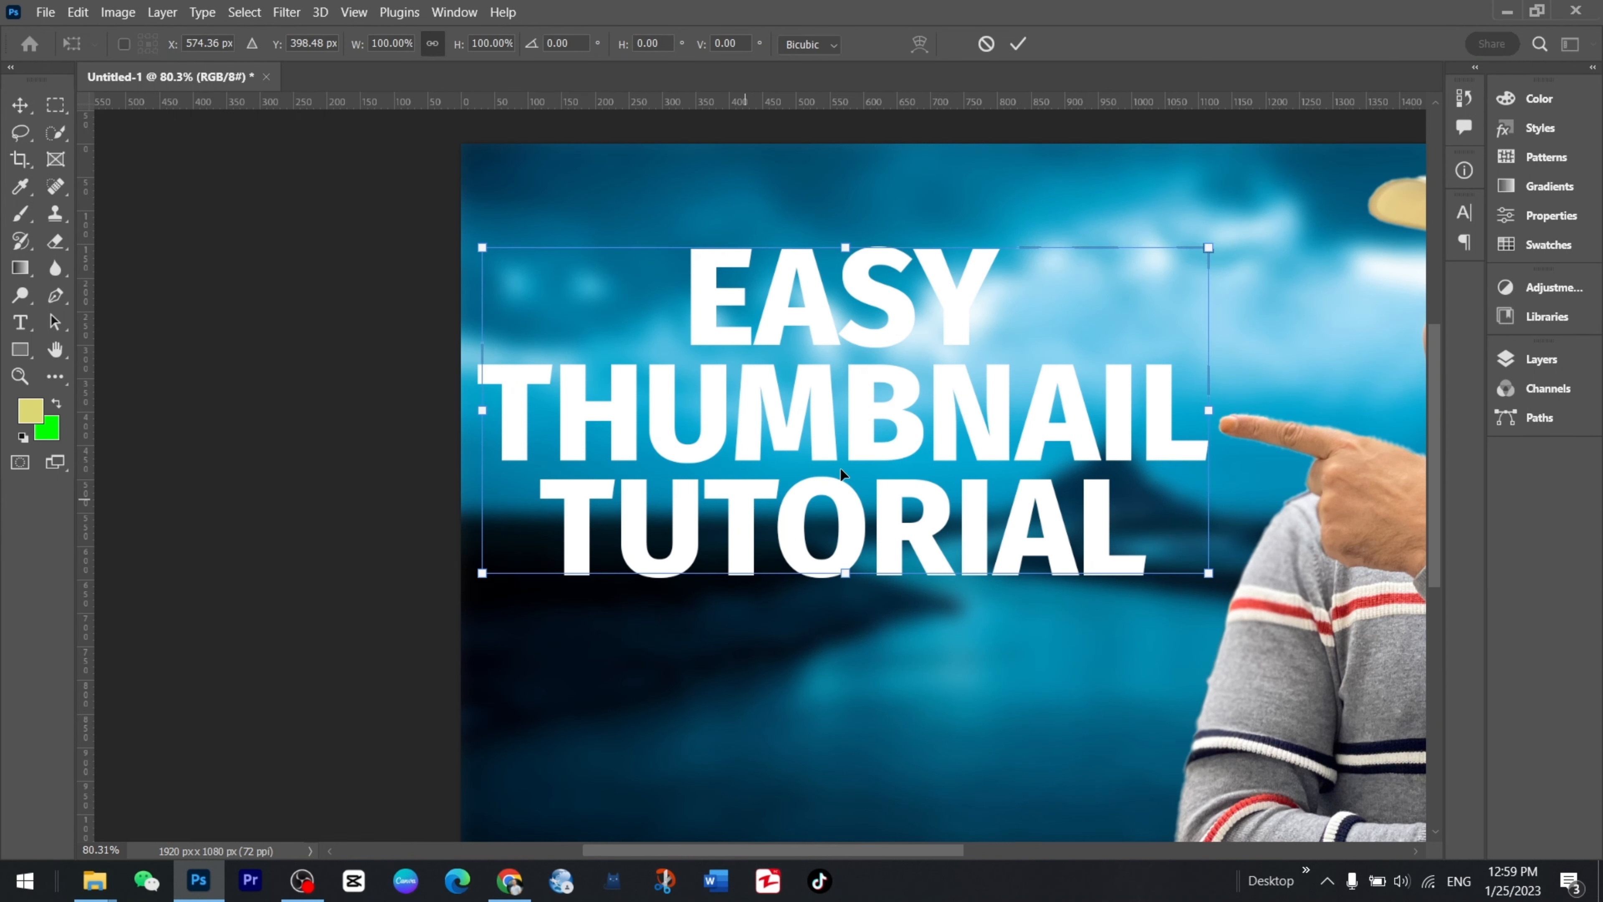
key("F7")
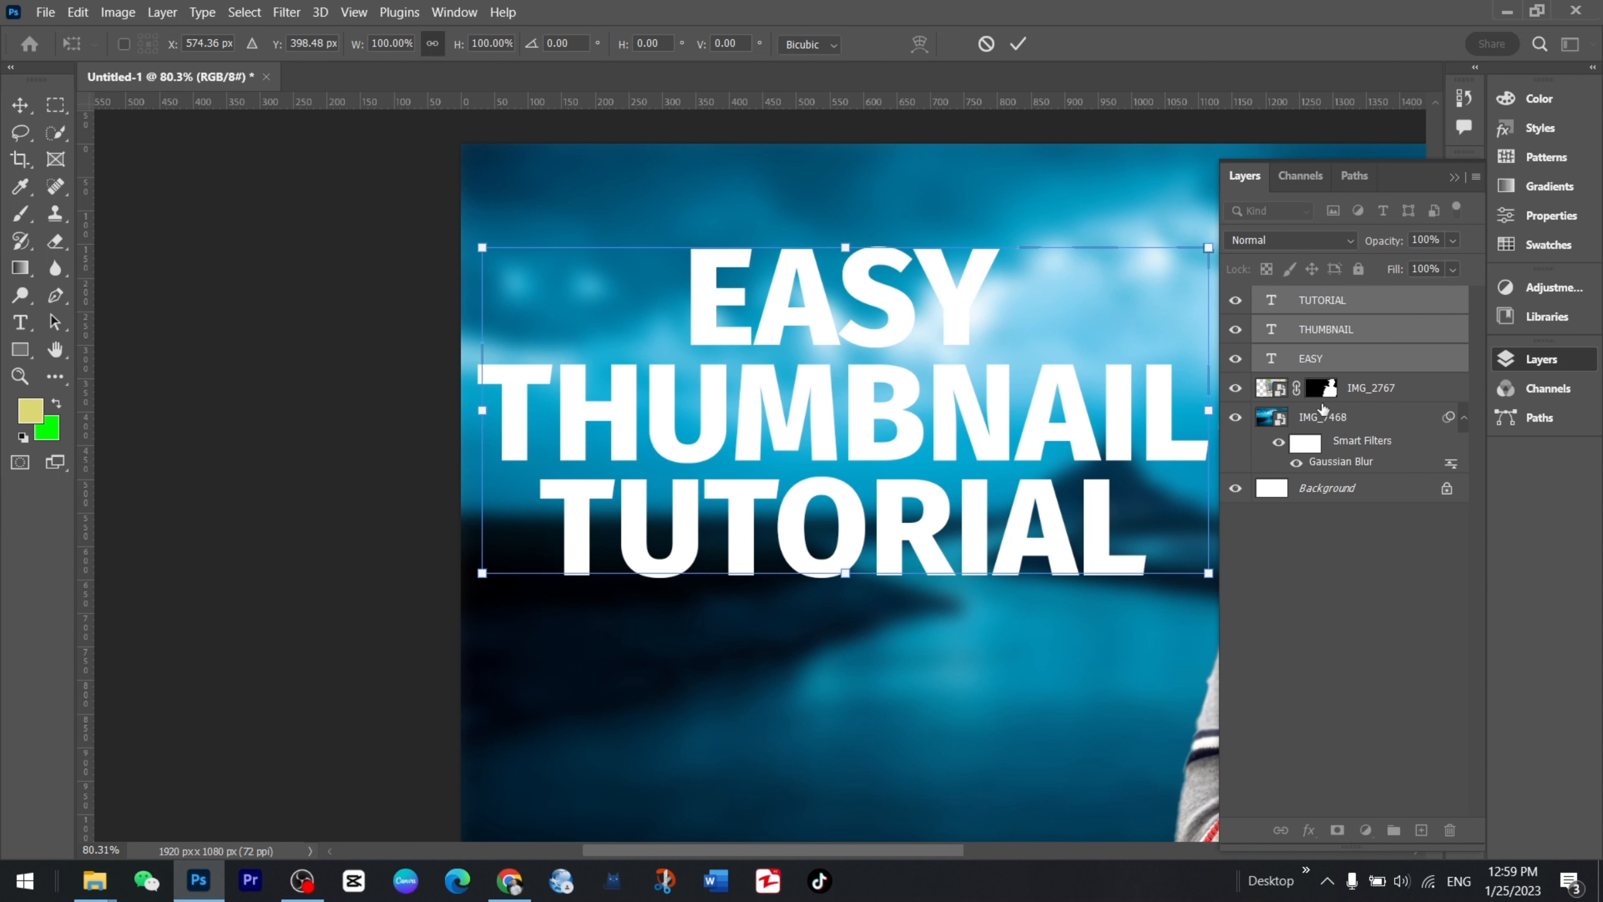
key("Return")
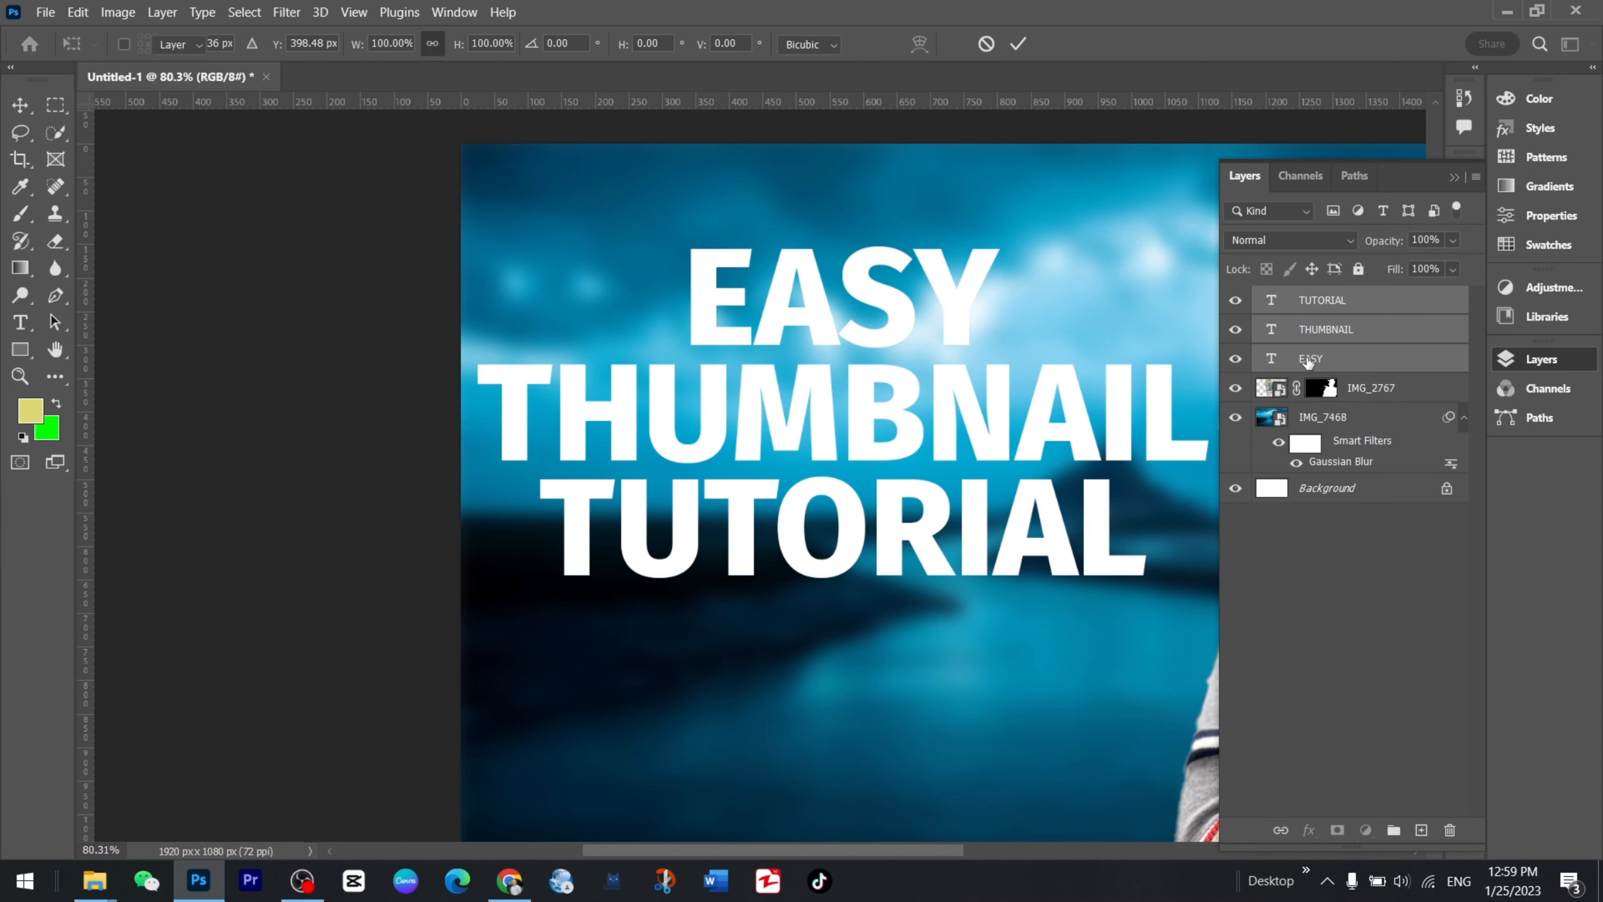
right_click(1307, 359)
key("Escape")
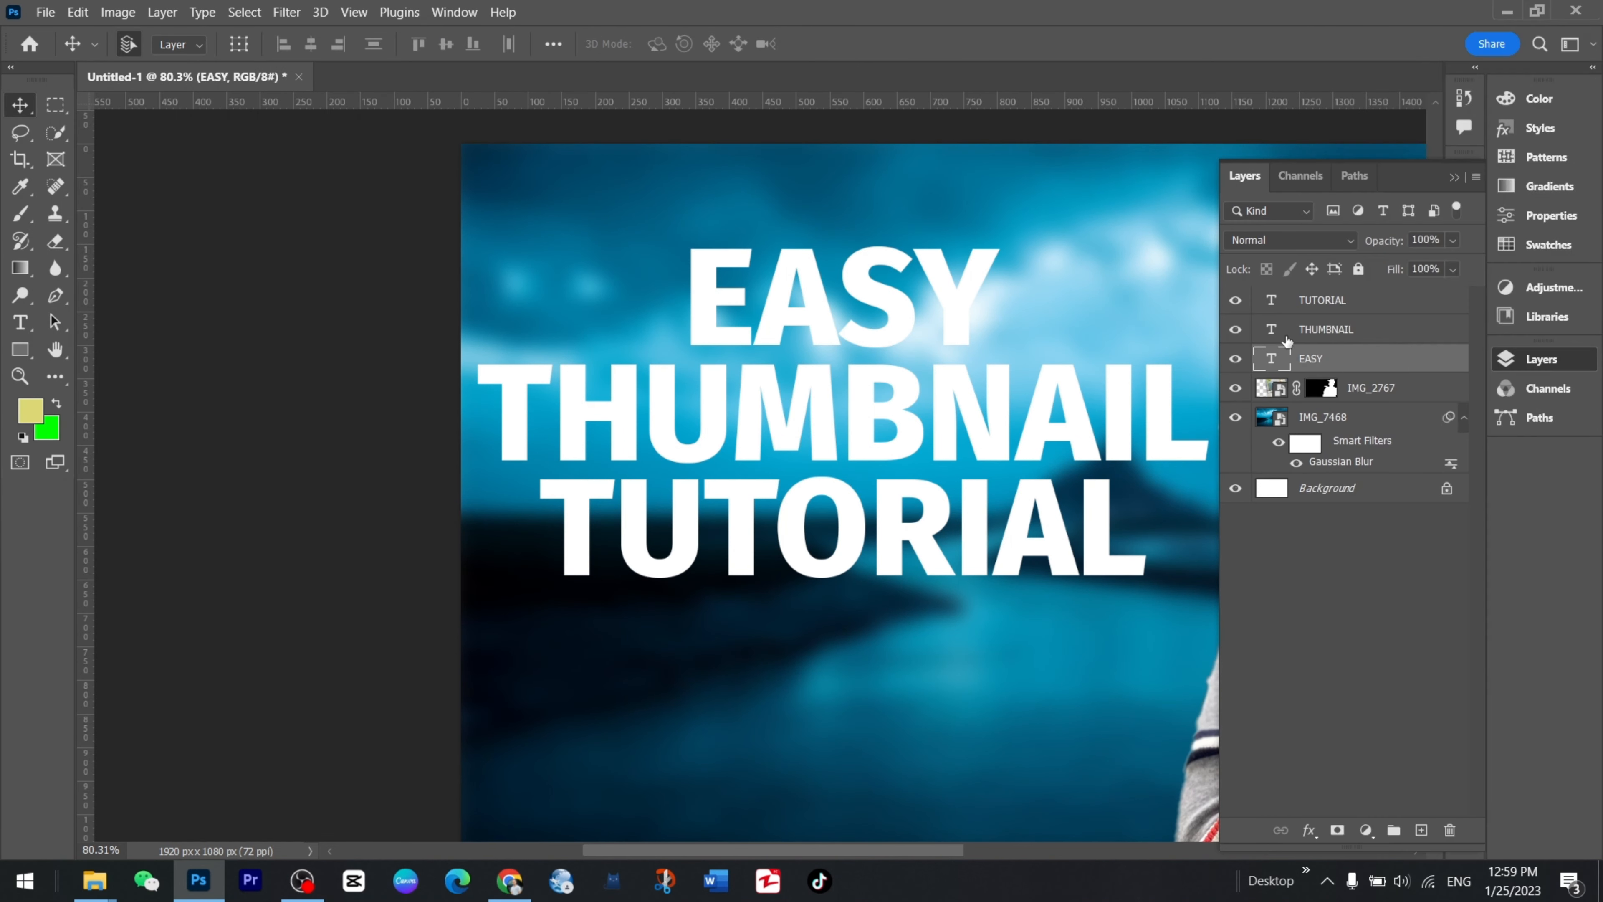
left_click(1337, 331, "shift")
left_click(1330, 308, "shift")
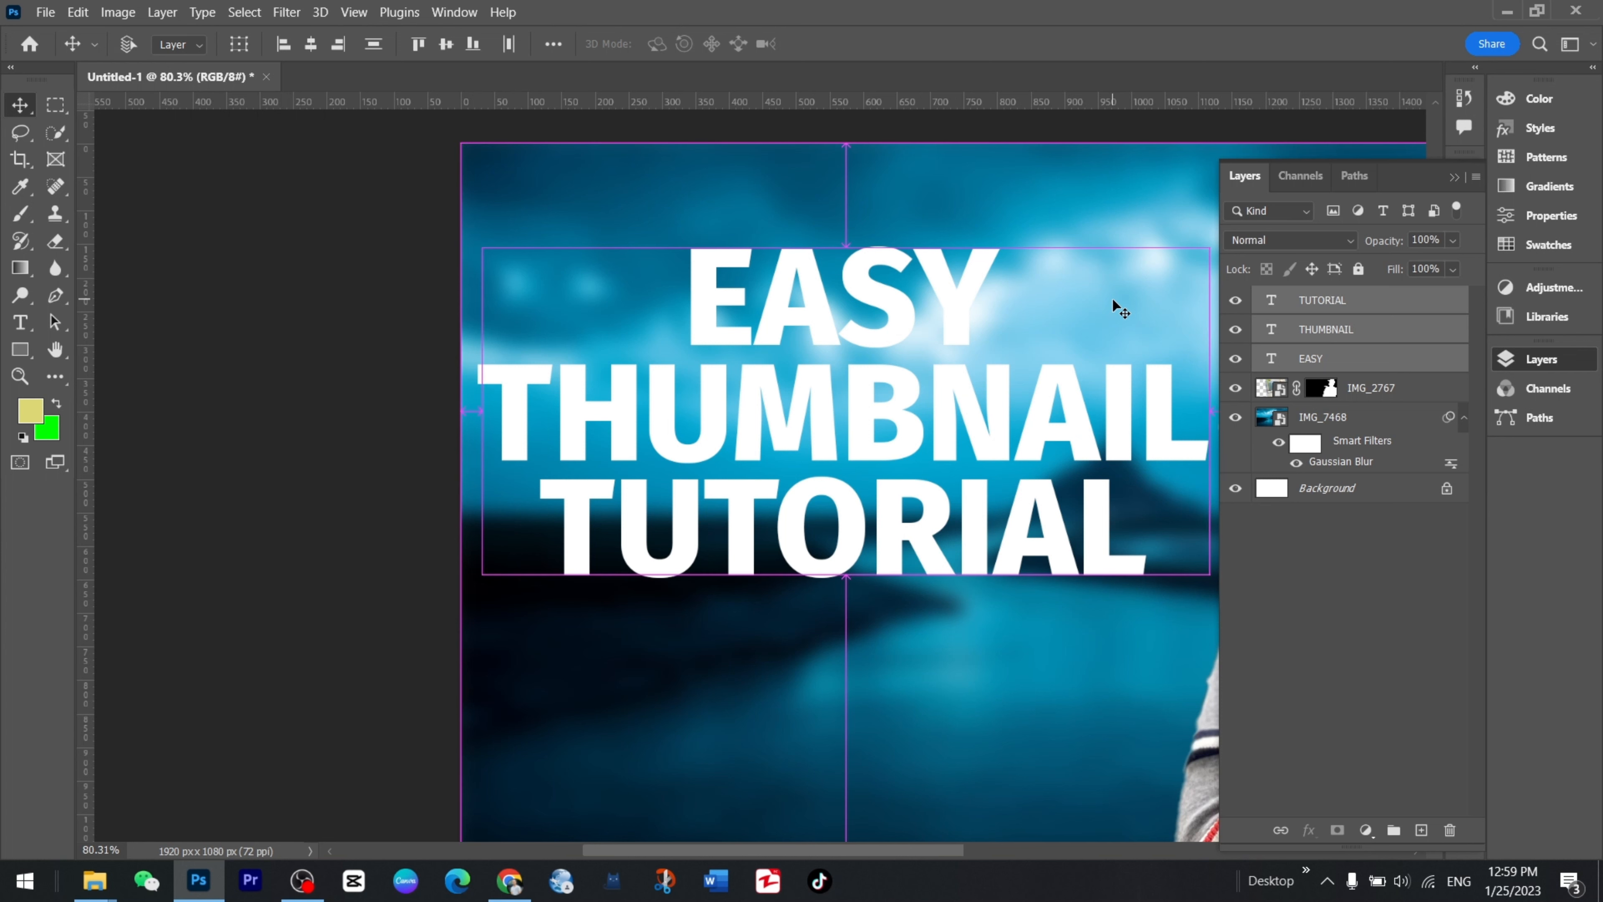
key("ctrl+g")
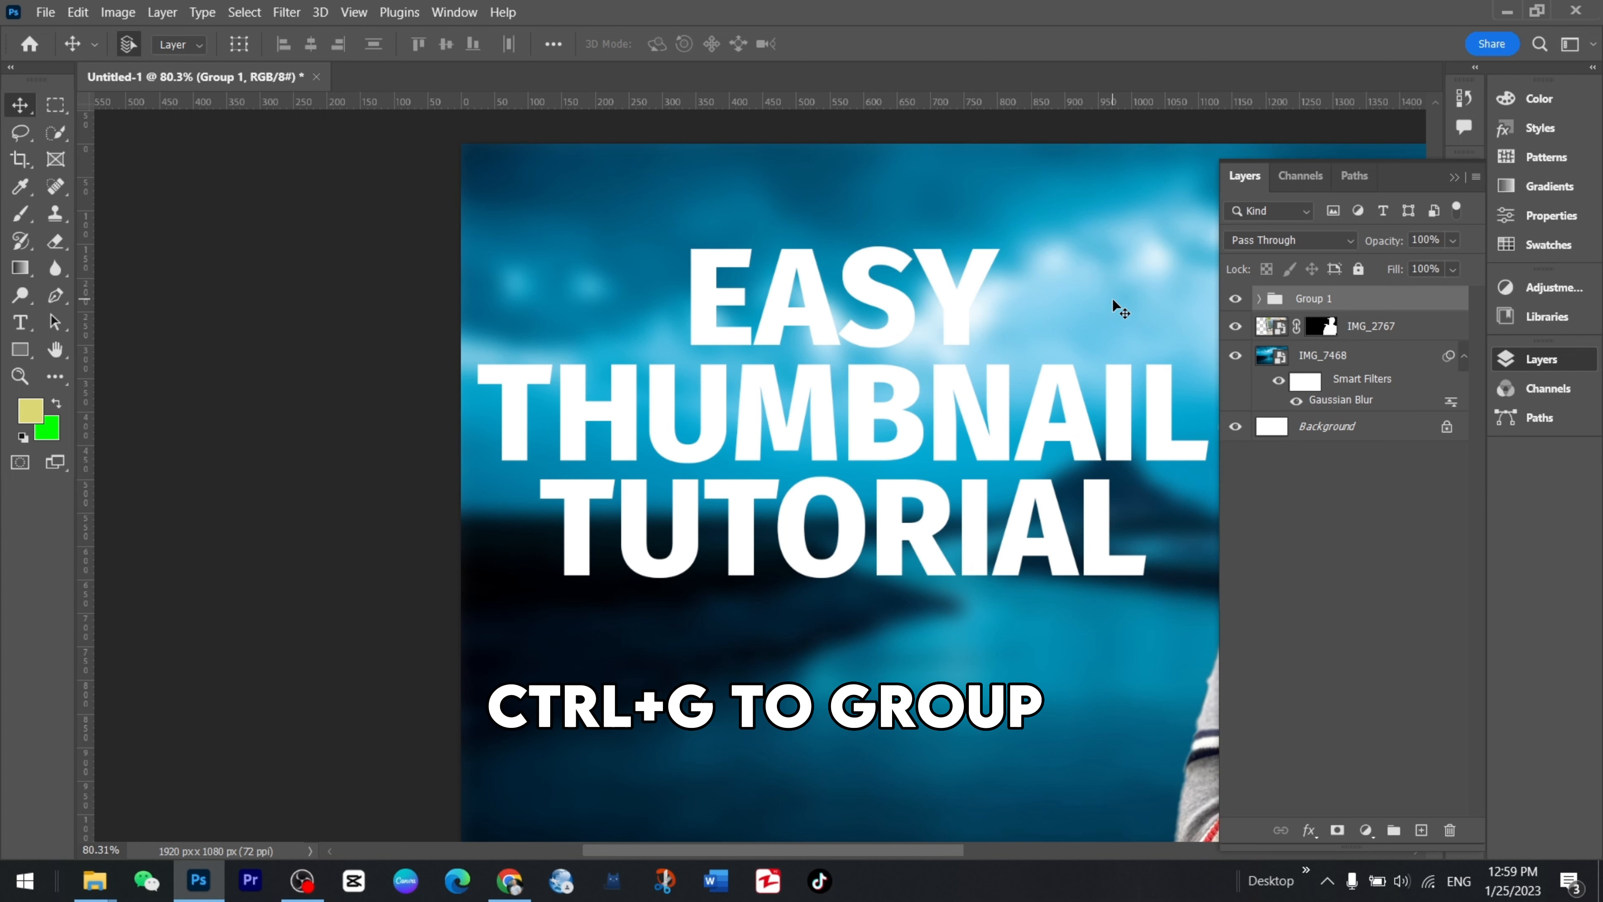
Rename the new group of title layers TEXT.
double_click(1315, 298)
type("TEXT")
key("Return")
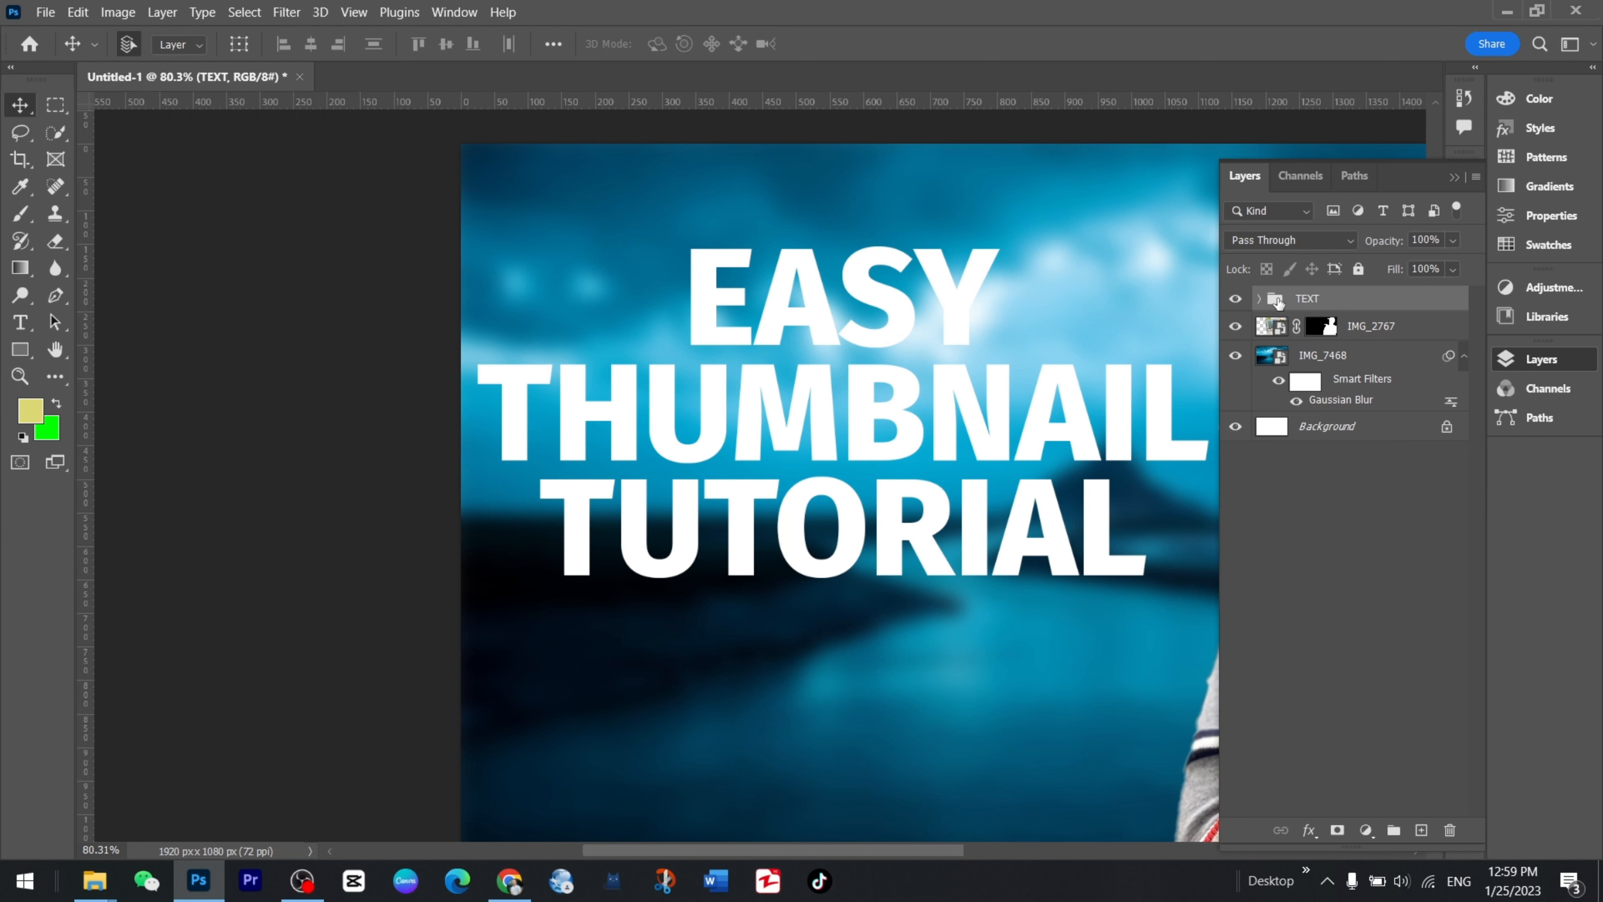
Add a Drop Shadow layer style with Normal blend mode to the TEXT group, keeping the title in view beside the dialog.
double_click(1448, 304)
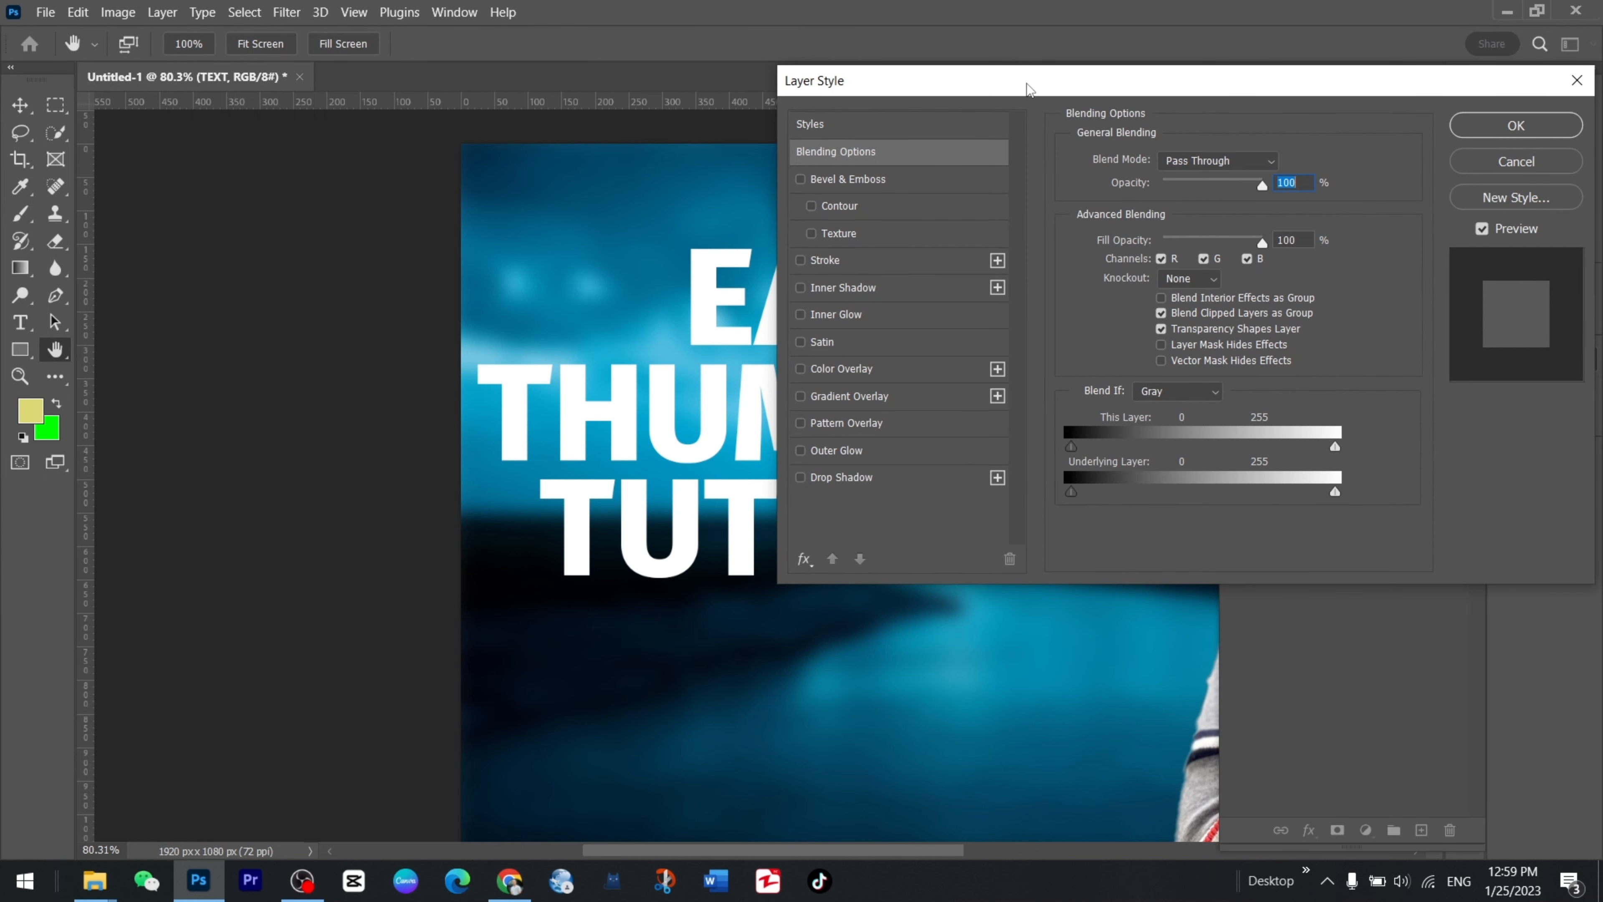
left_click_drag(1026, 84, 1203, 38)
left_click(1017, 425)
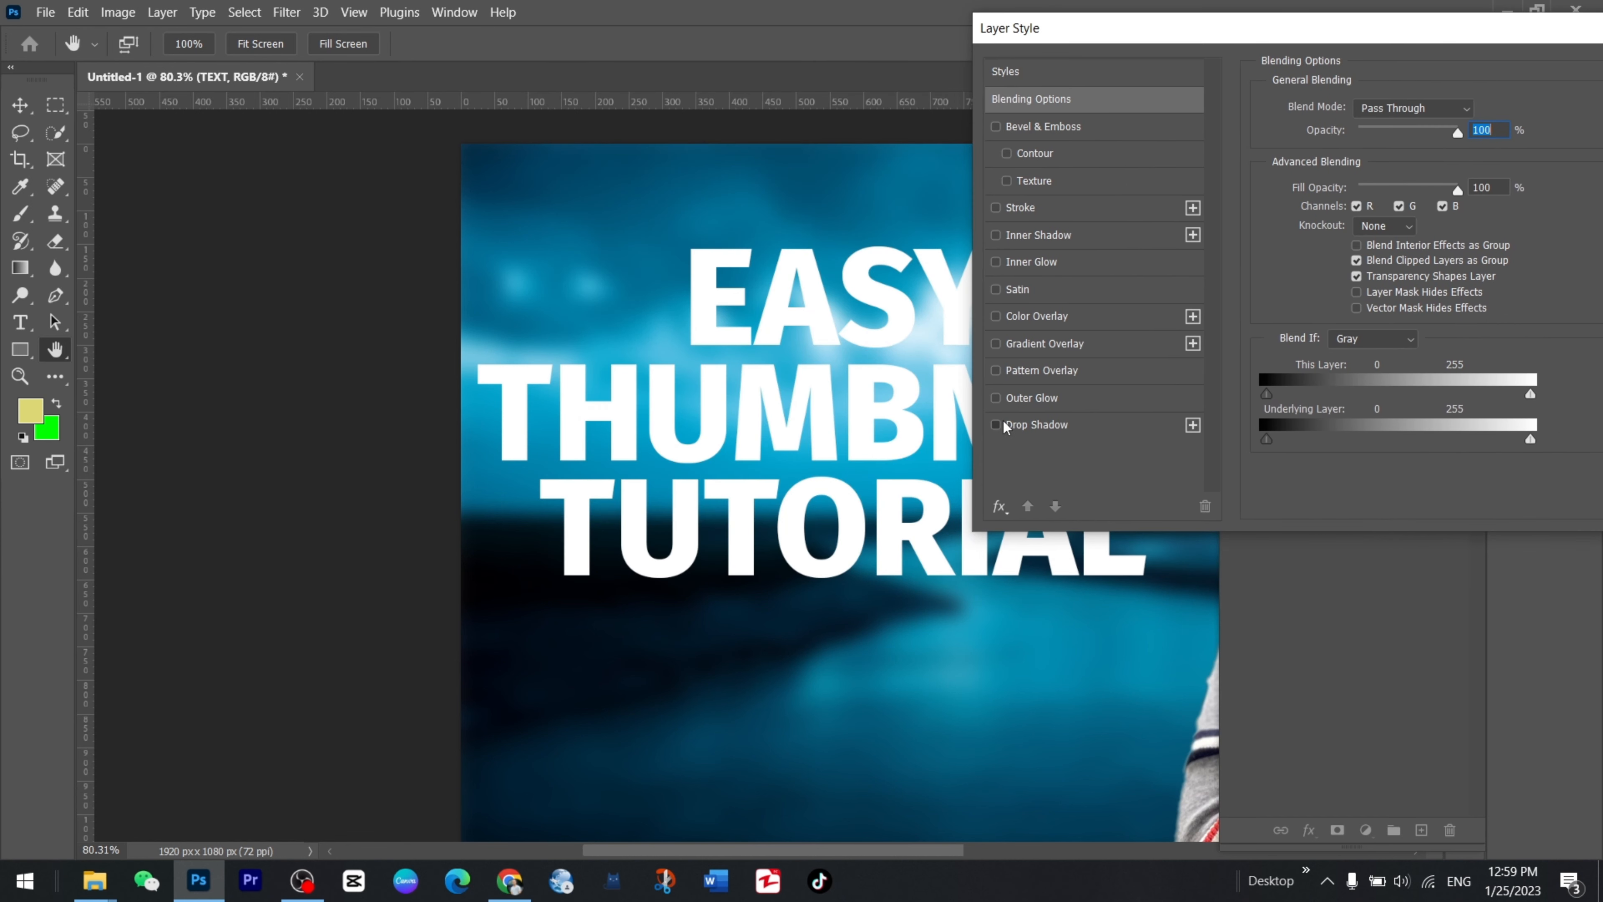
left_click(1067, 428)
left_click(1428, 115)
left_click(1356, 128)
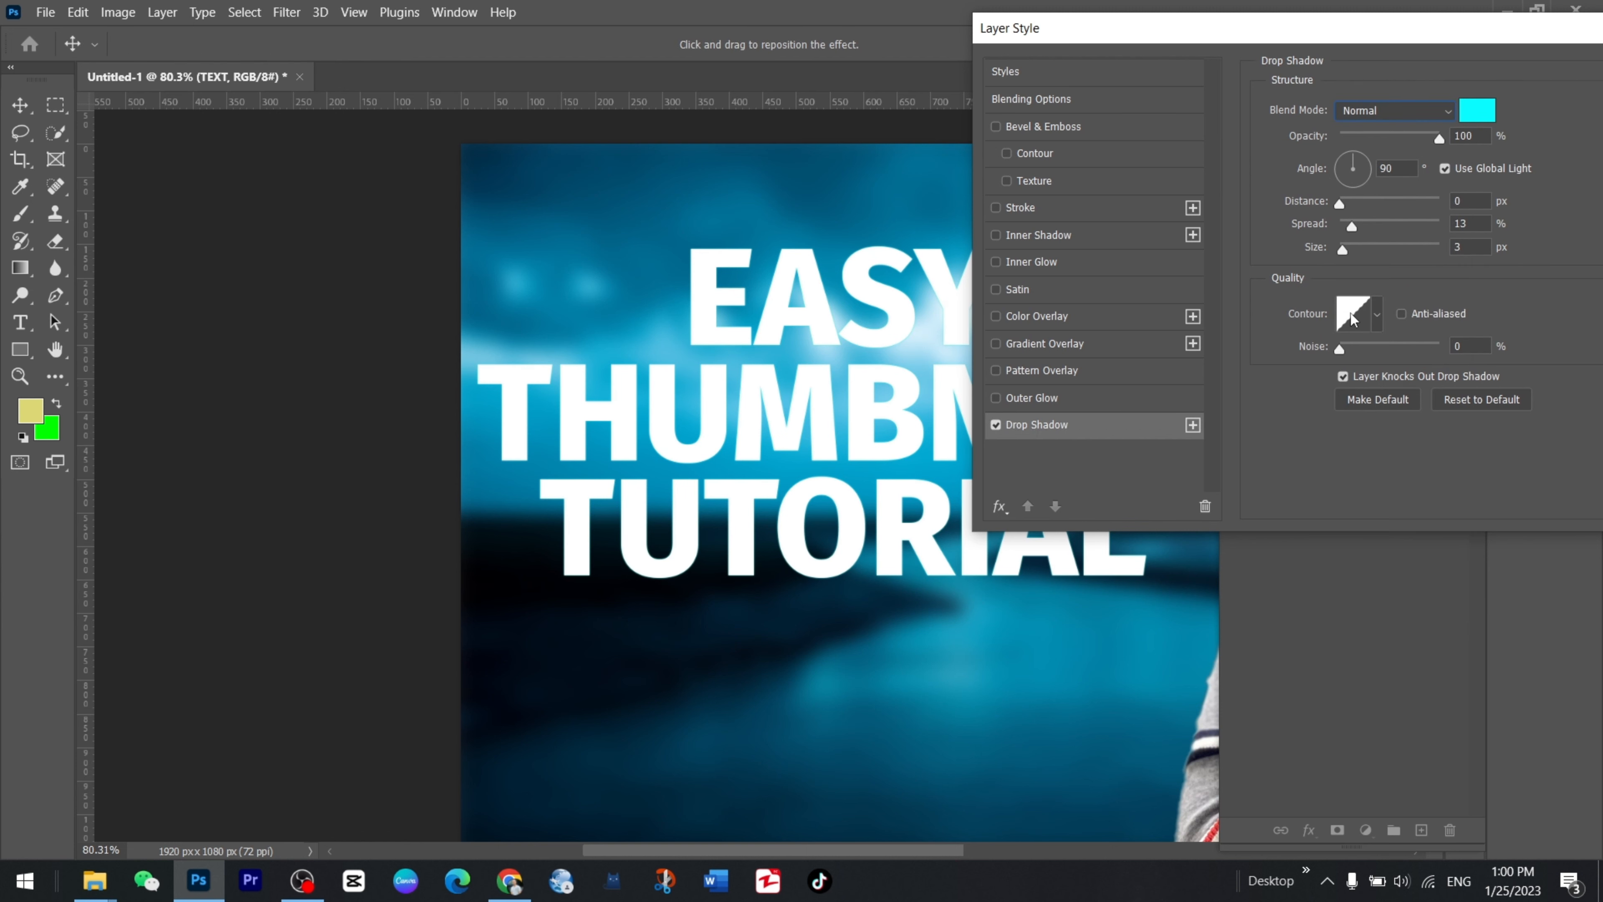
Set the TEXT group's drop shadow to near-black 000707 with 0% spread and 237 px size, and apply it.
mouse_move(1344, 249)
left_mouse_down()
mouse_move(1380, 256)
mouse_move(1349, 251)
left_mouse_up()
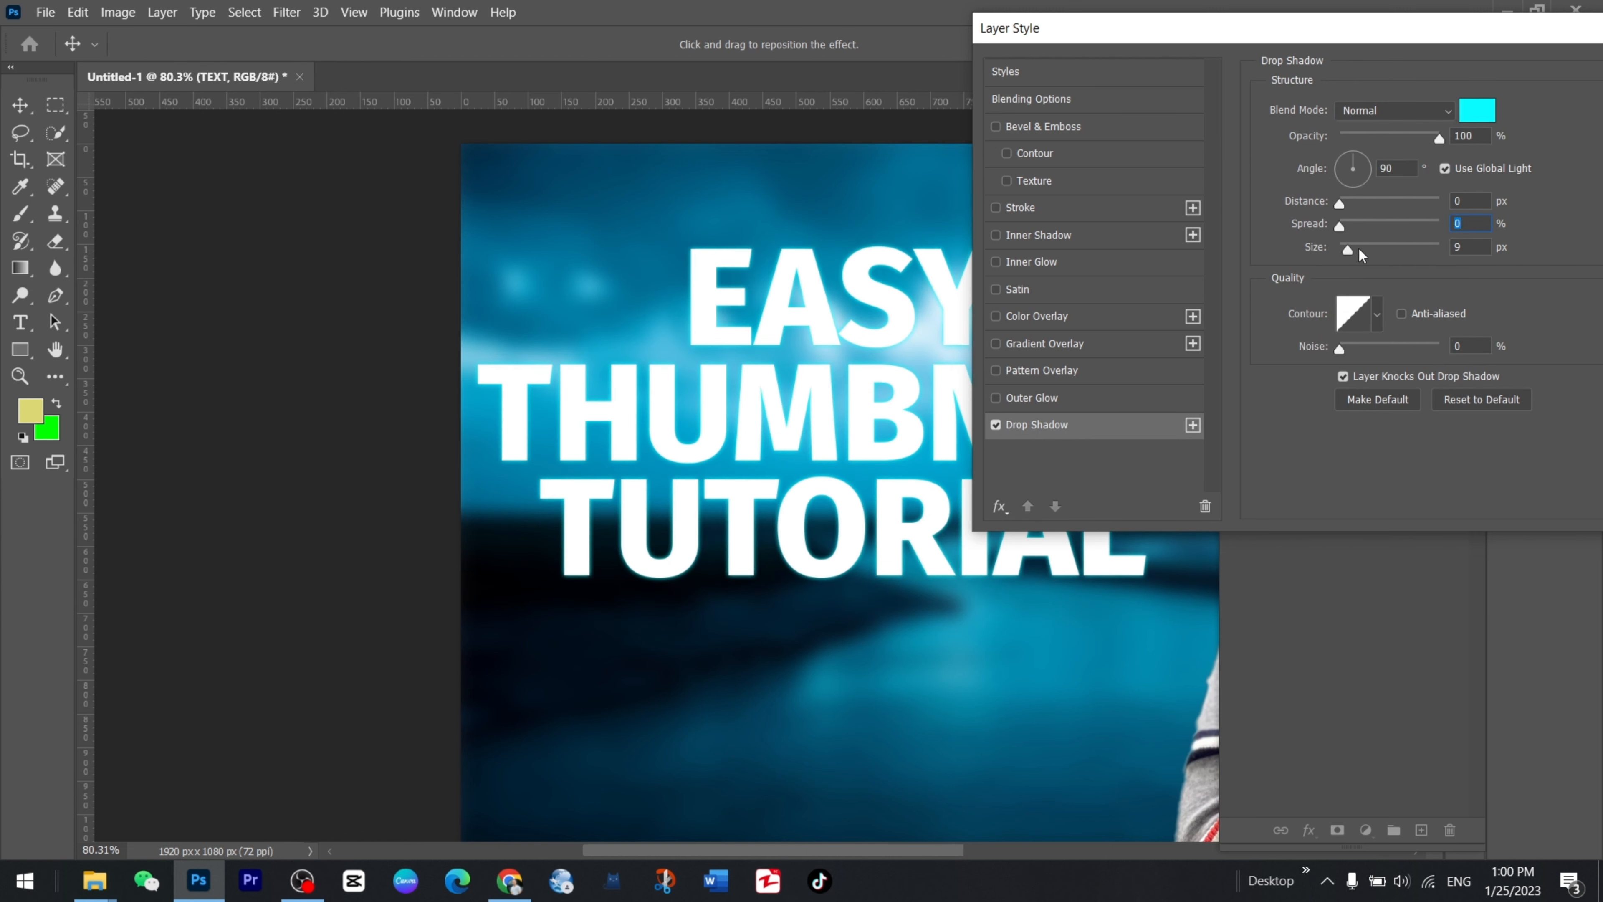
left_click(1477, 111)
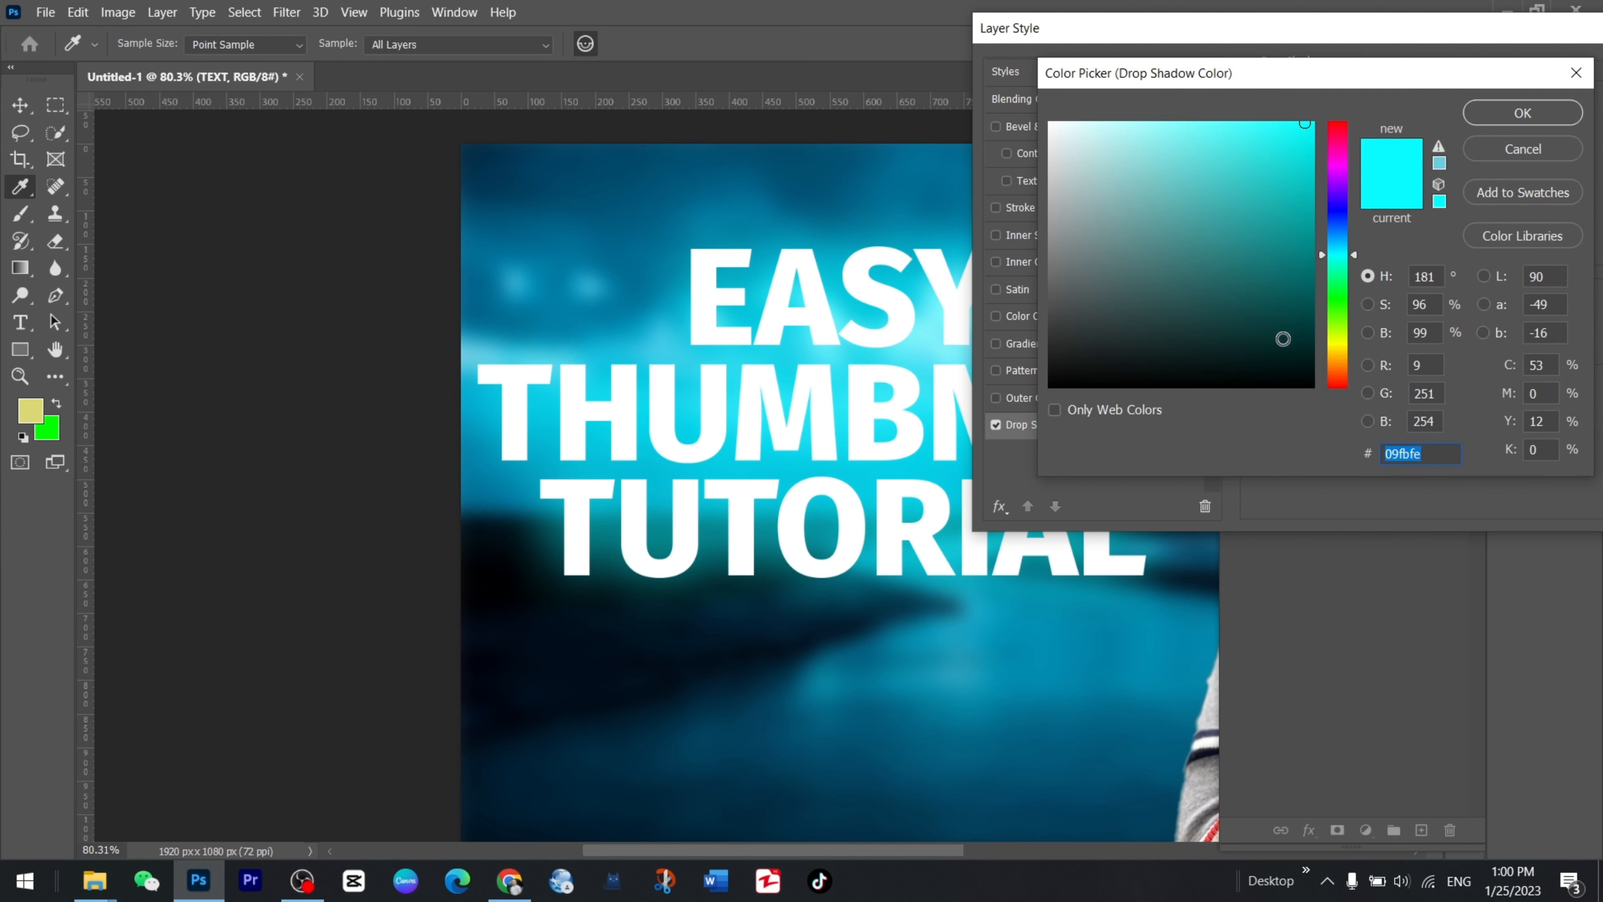
left_click(1304, 381)
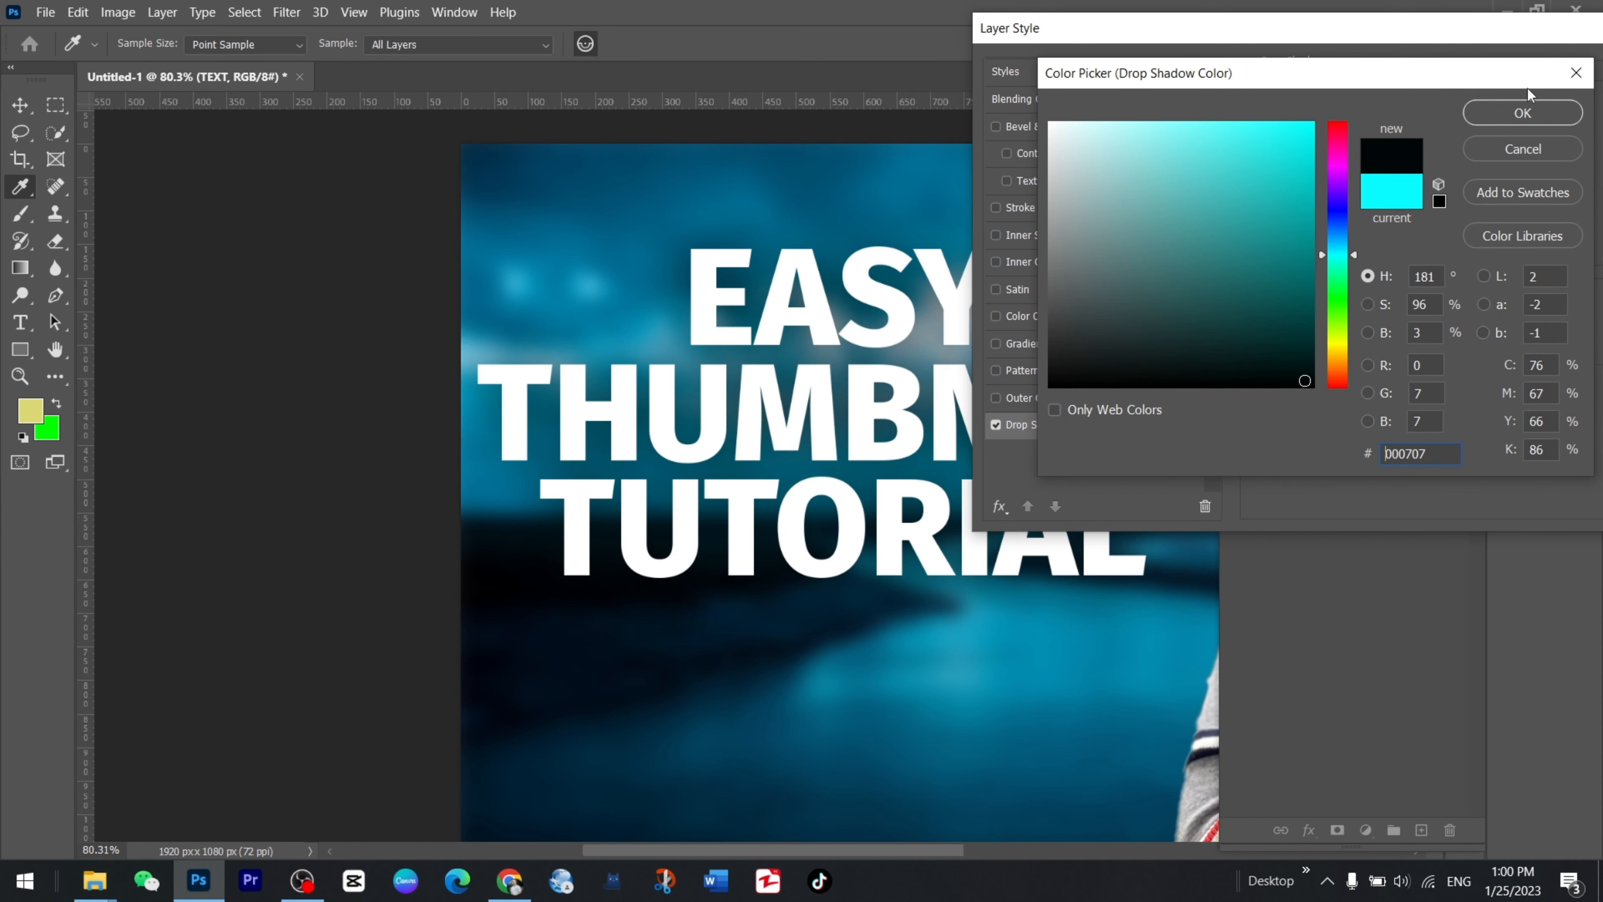
left_click(1523, 114)
mouse_move(1341, 54)
left_mouse_down()
mouse_move(1341, 151)
mouse_move(1364, 55)
left_mouse_up()
left_click_drag(1411, 267, 1450, 269)
left_click_drag(1520, 51, 1012, 83)
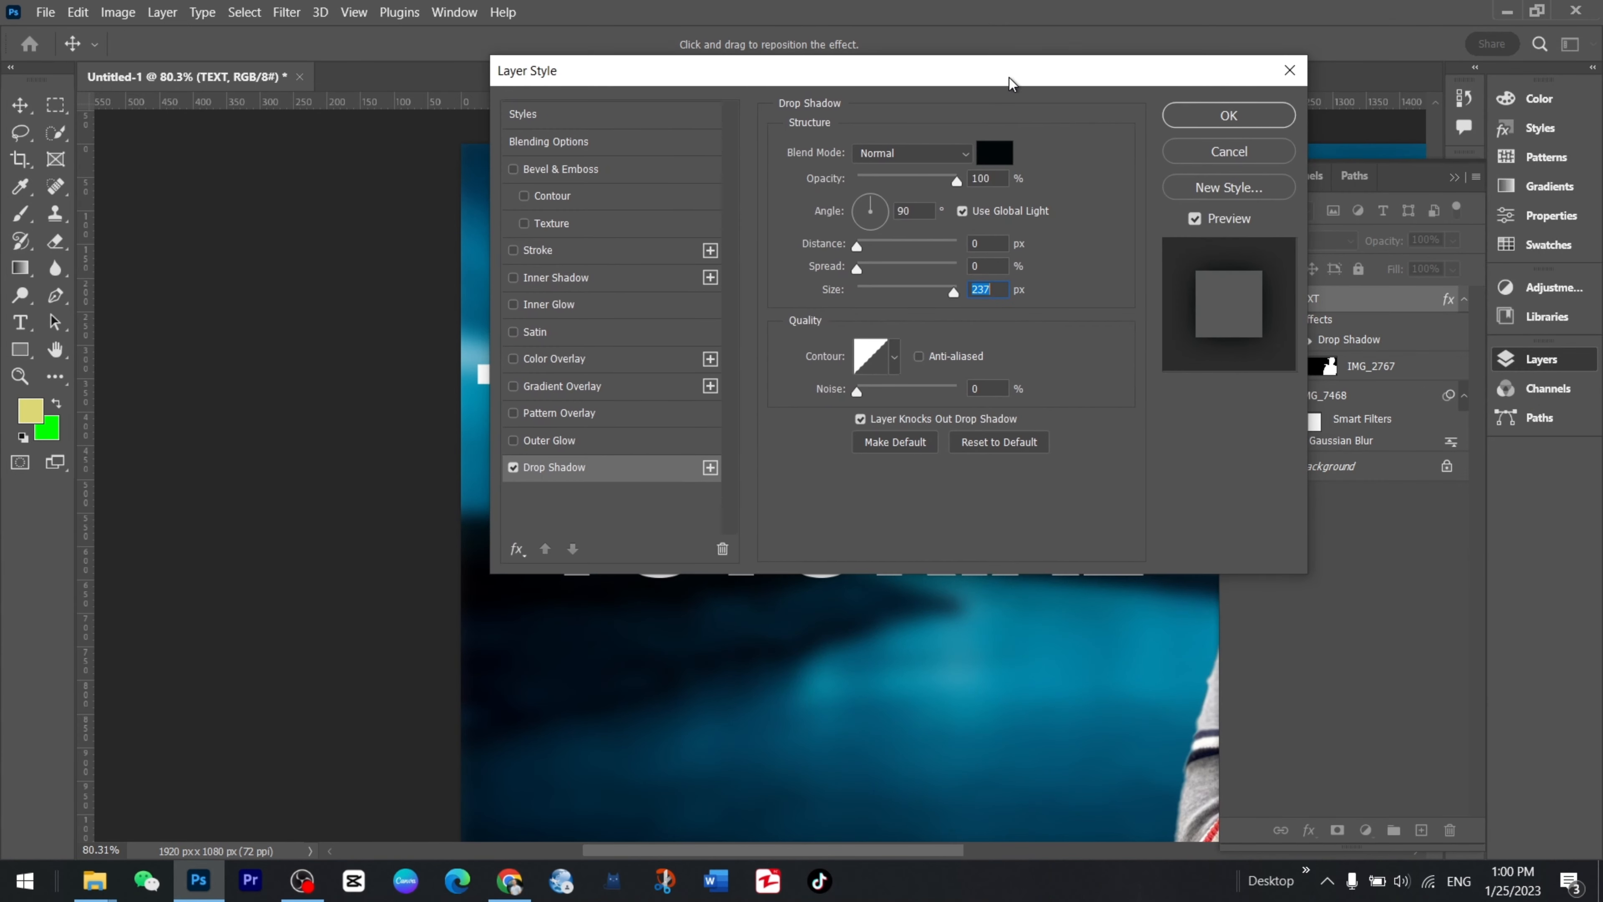
left_click(1217, 117)
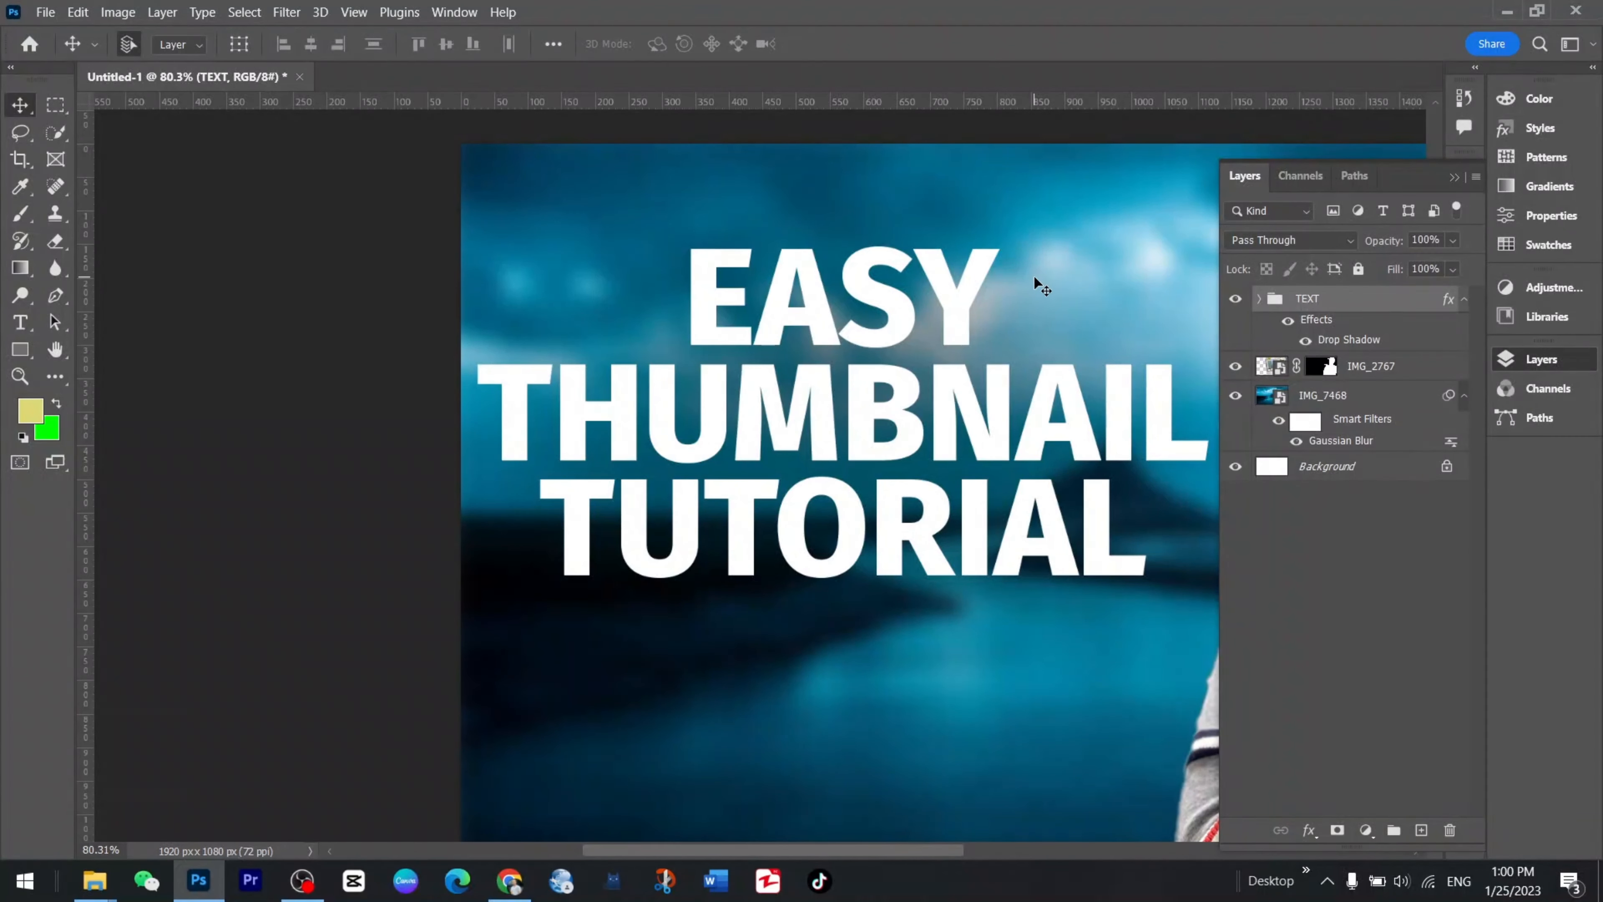
Recolor the THUMBNAIL text yellow with hex value f6ff00 and collapse the TEXT group.
double_click(857, 417)
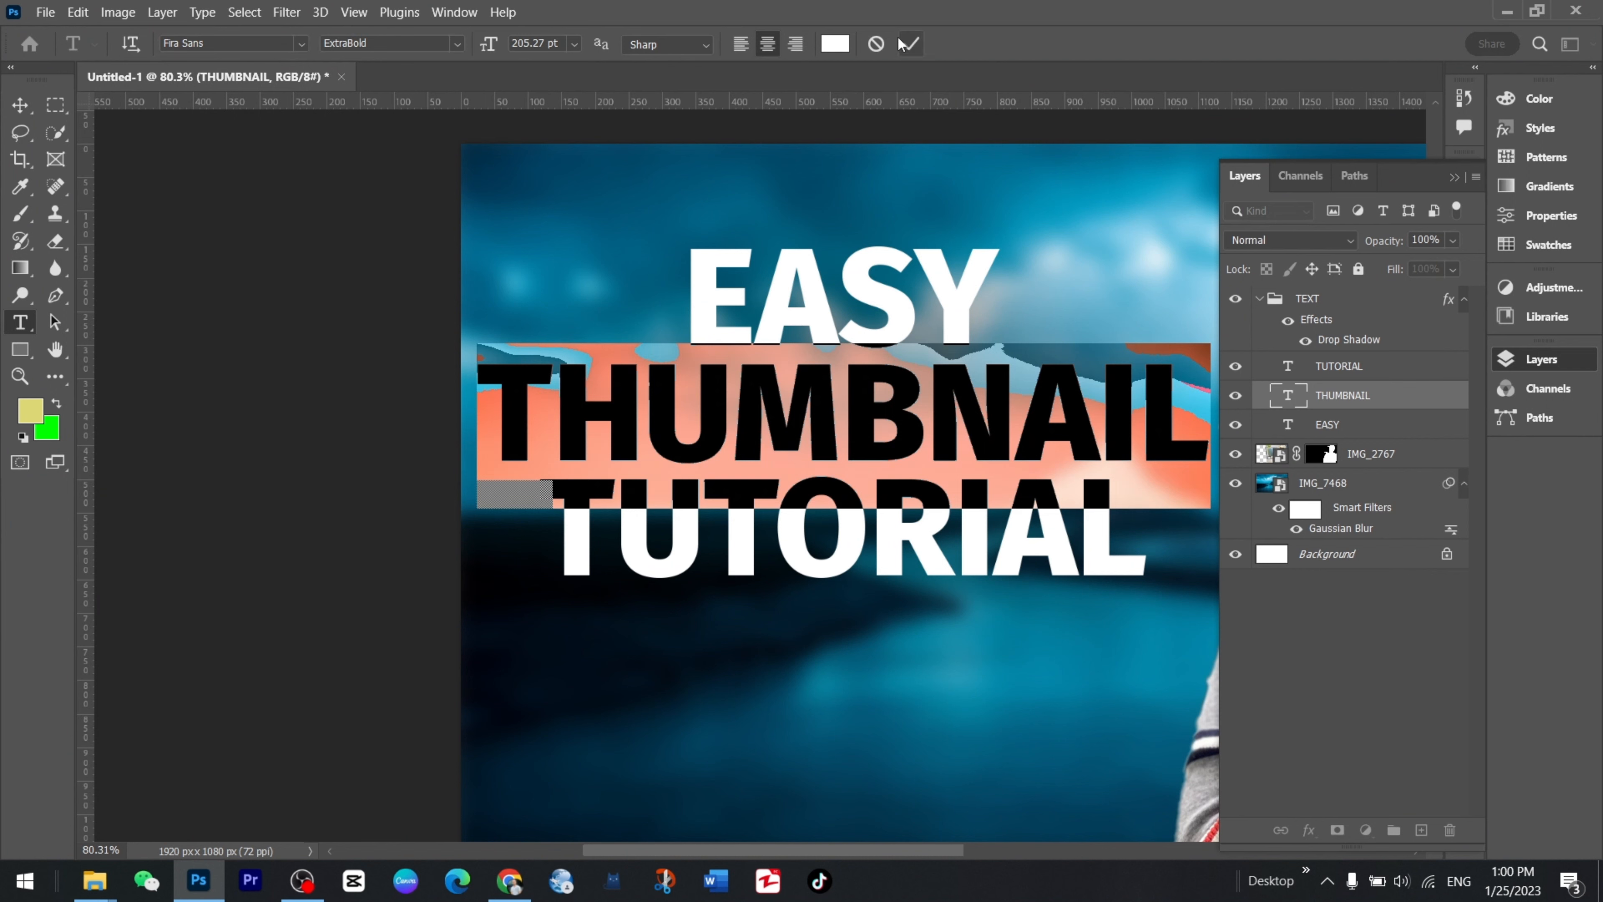
left_click(835, 43)
left_click(1336, 294)
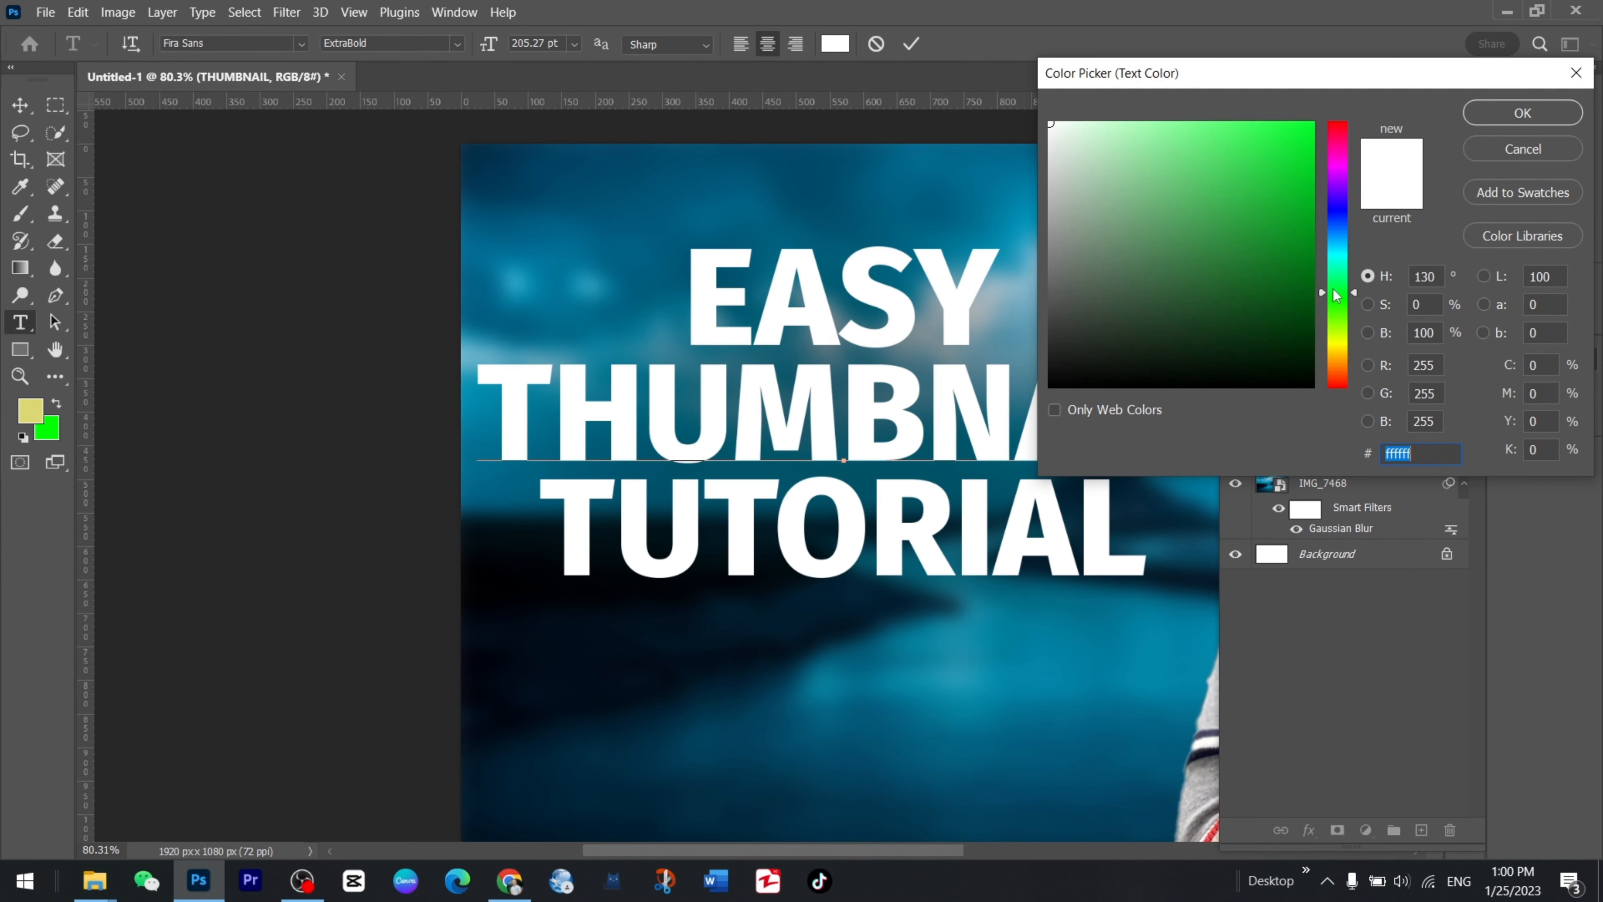
left_click(1306, 129)
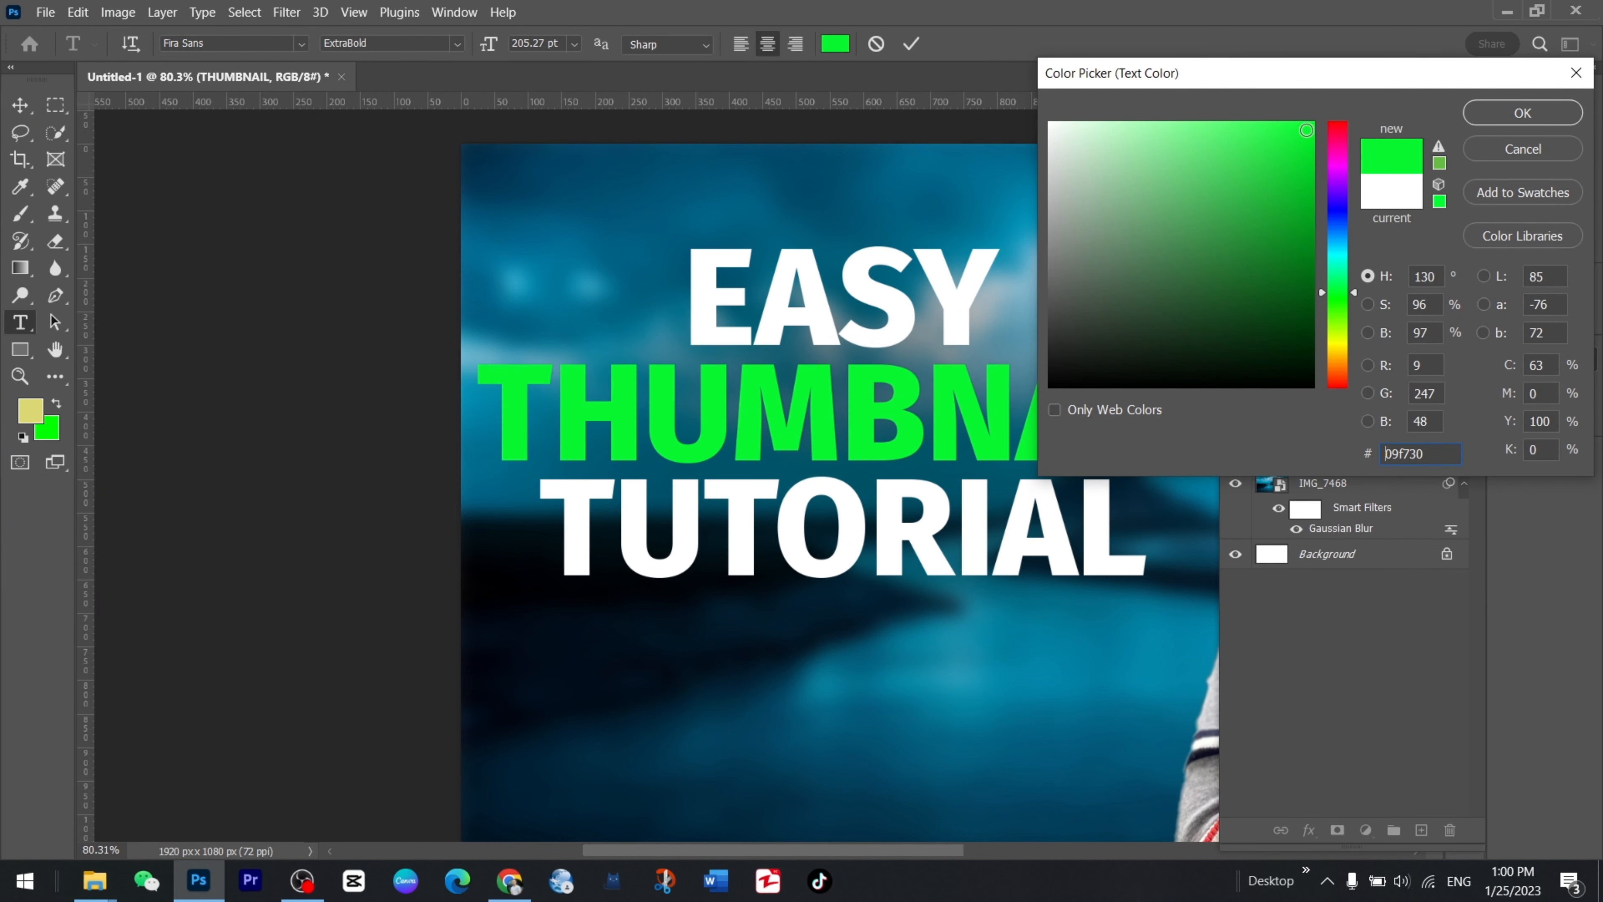
left_click(1340, 343)
left_click(1313, 124)
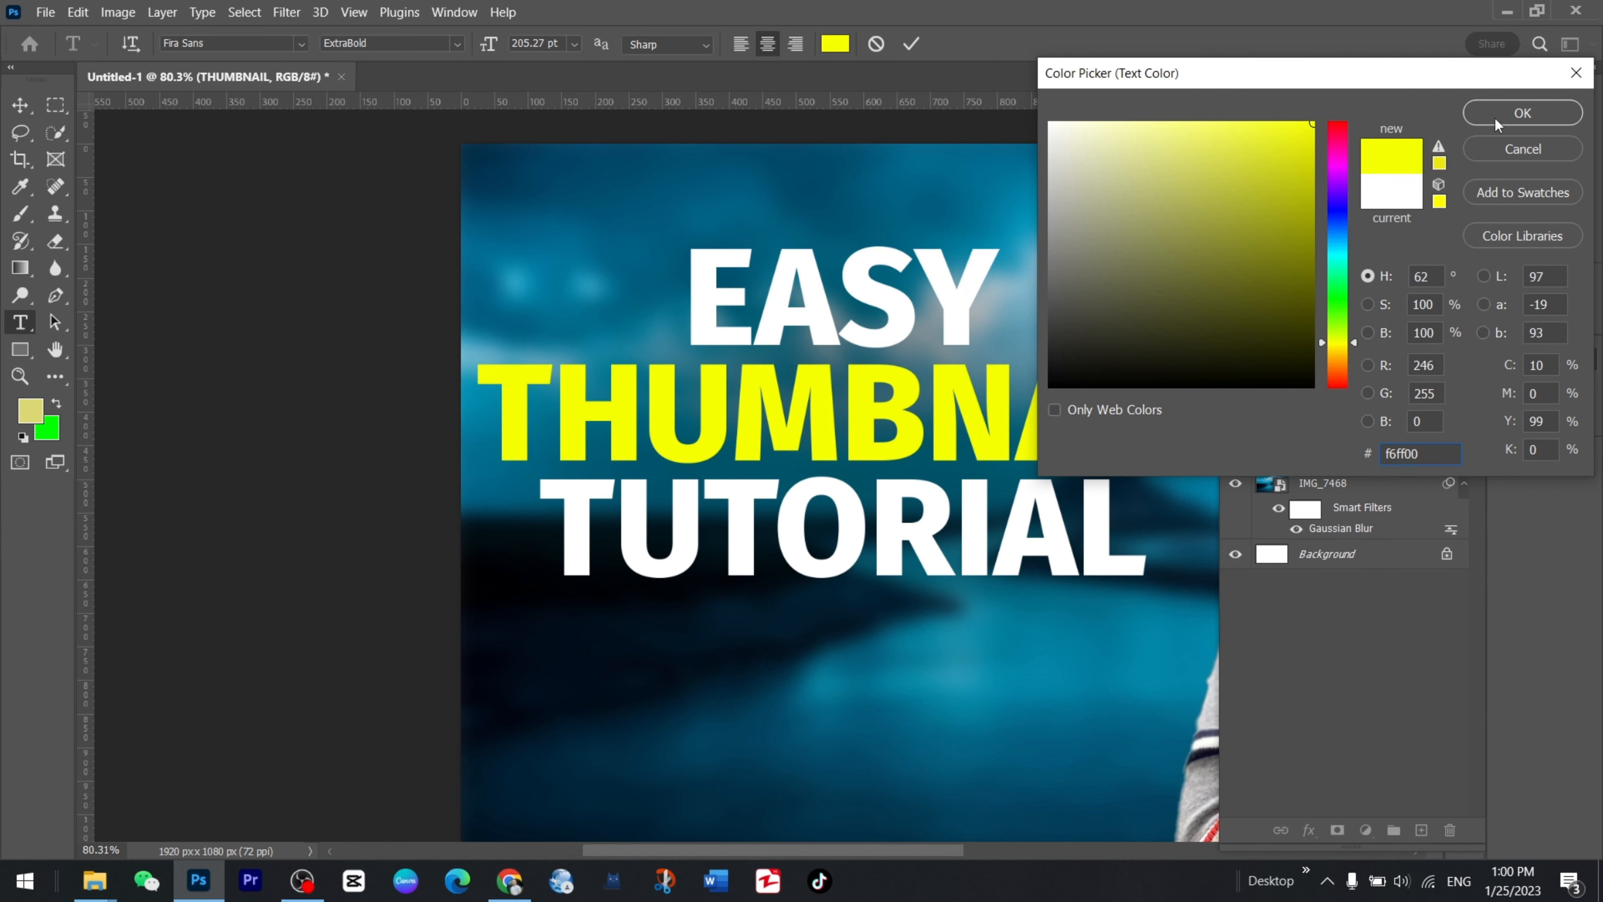
left_click(1521, 113)
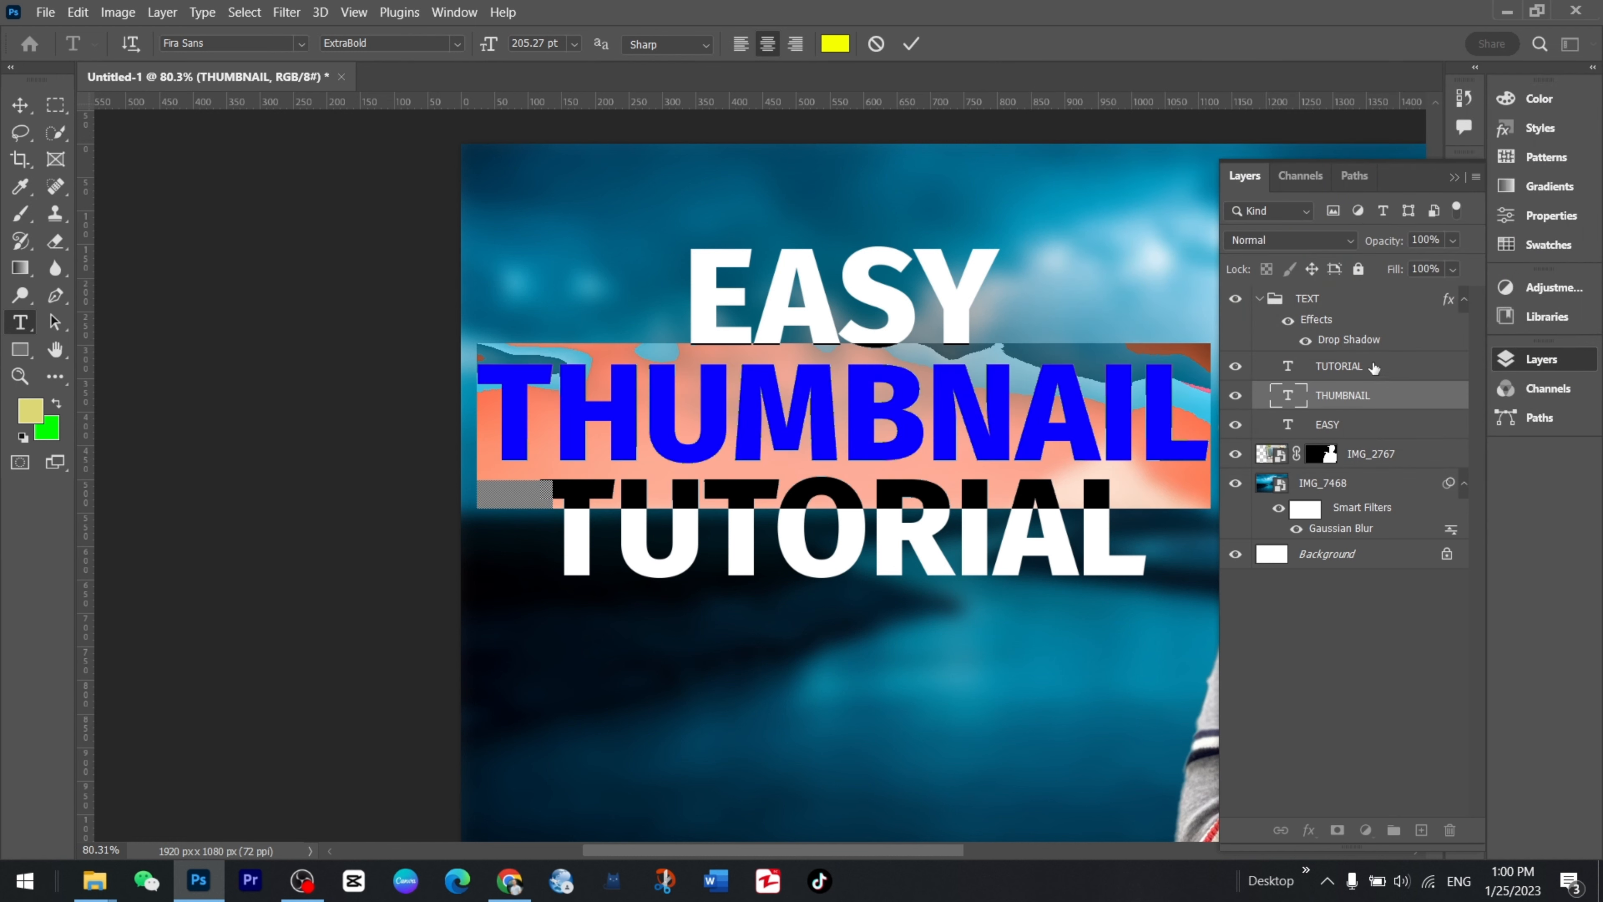
left_click(1261, 299)
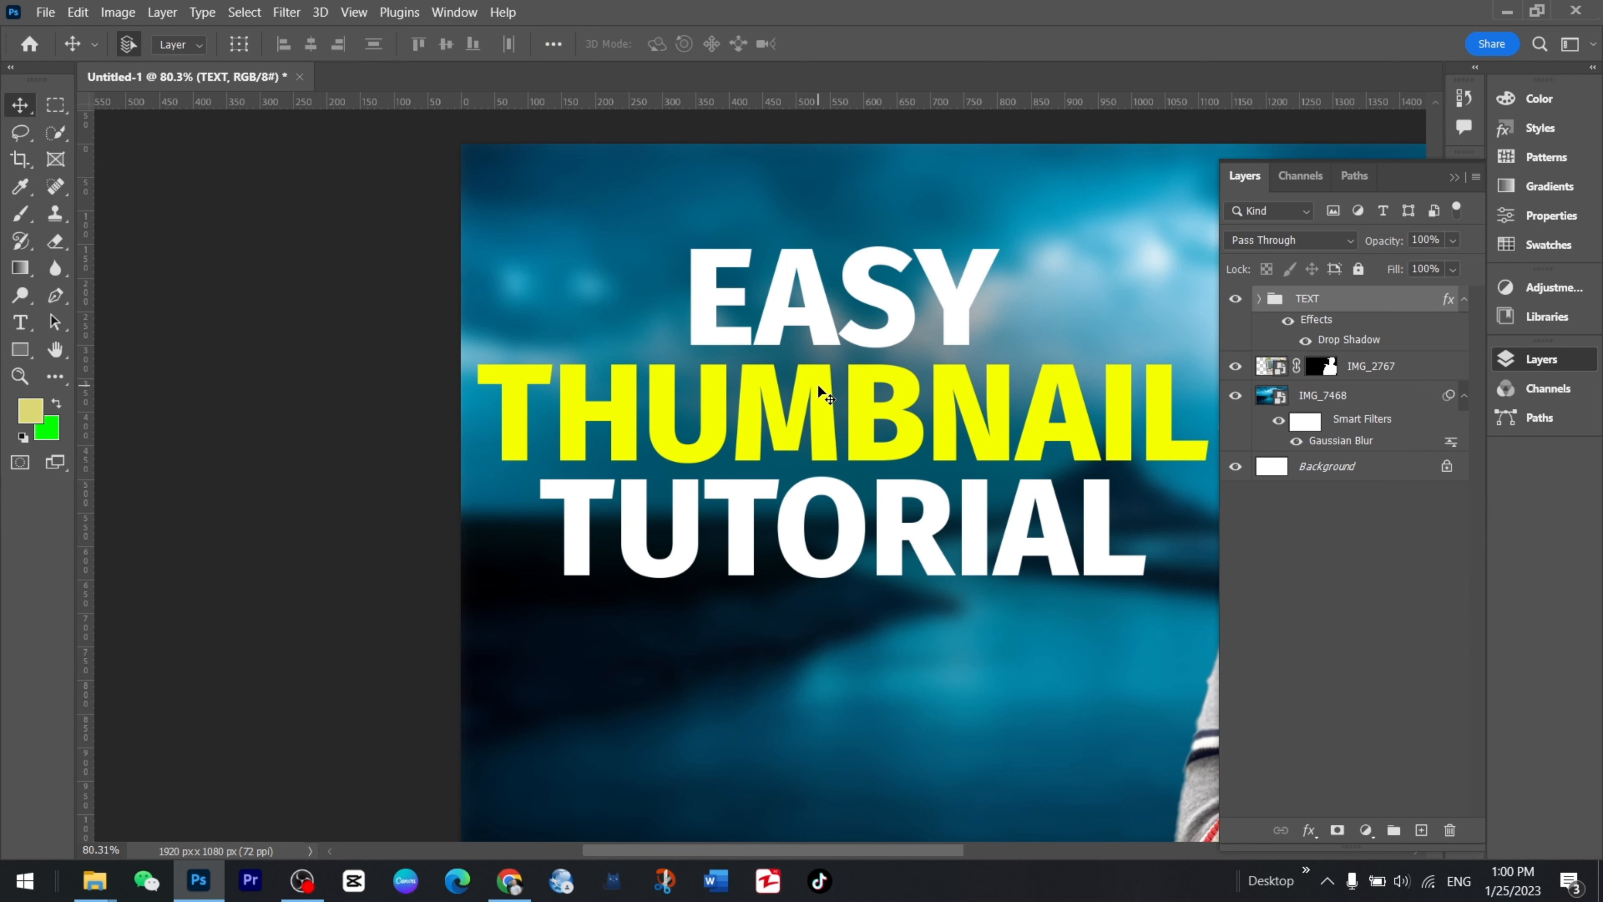
Rotate the TEXT group about -7.5 degrees and shift it slightly upward on the canvas.
key("ctrl+t")
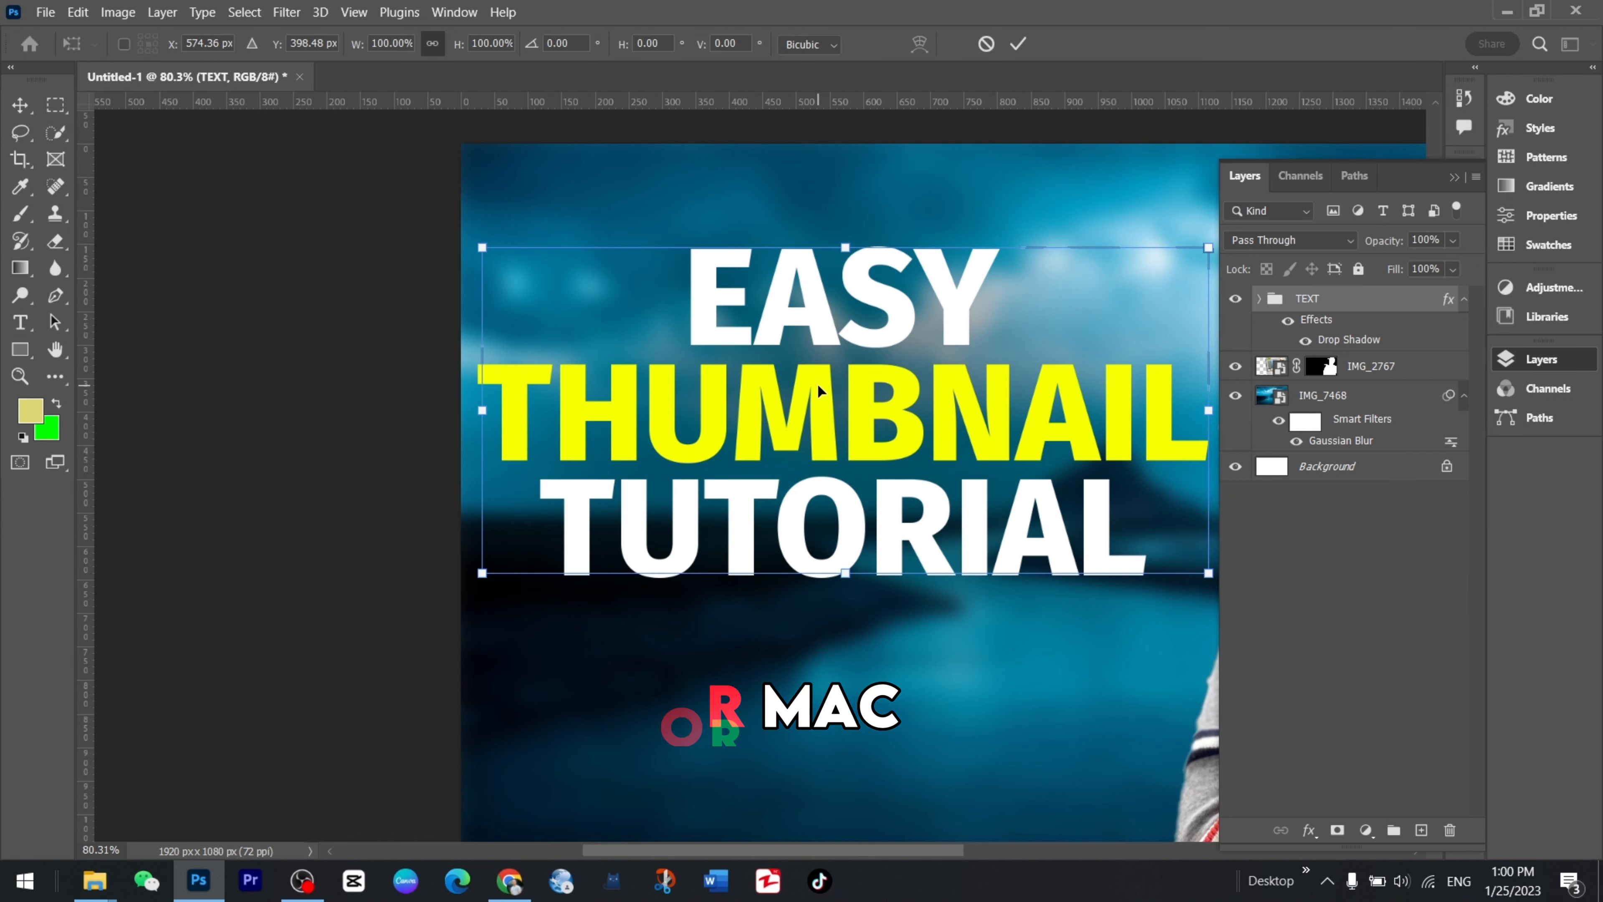
left_click(1454, 177)
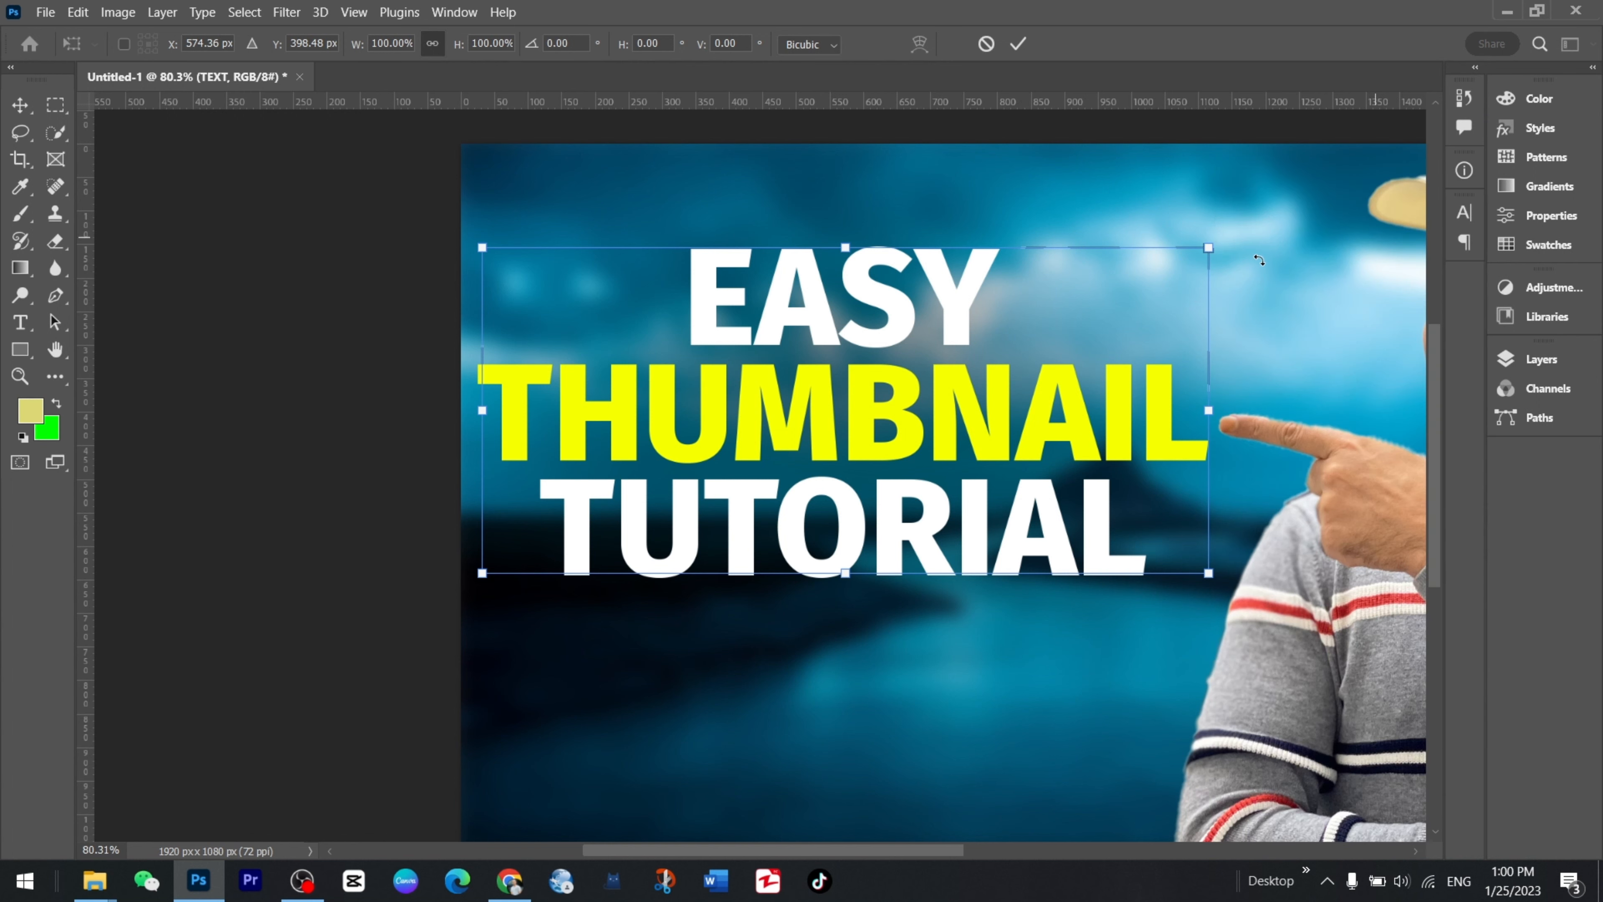
scroll(1188, 266, "down", 3)
key("alt+space")
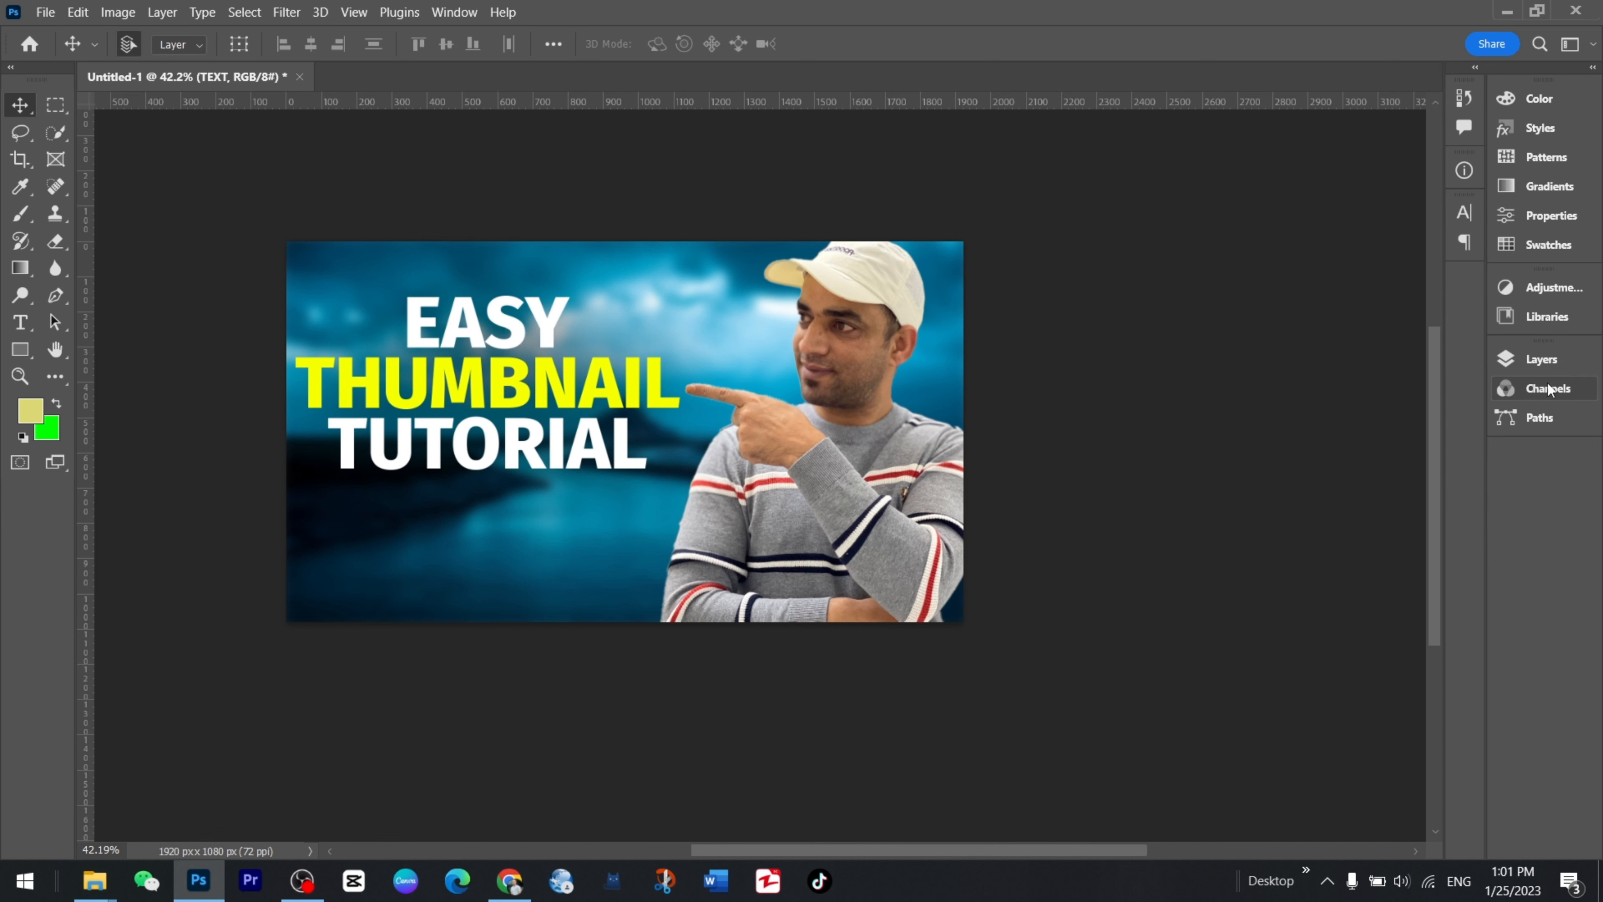
left_click(1541, 359)
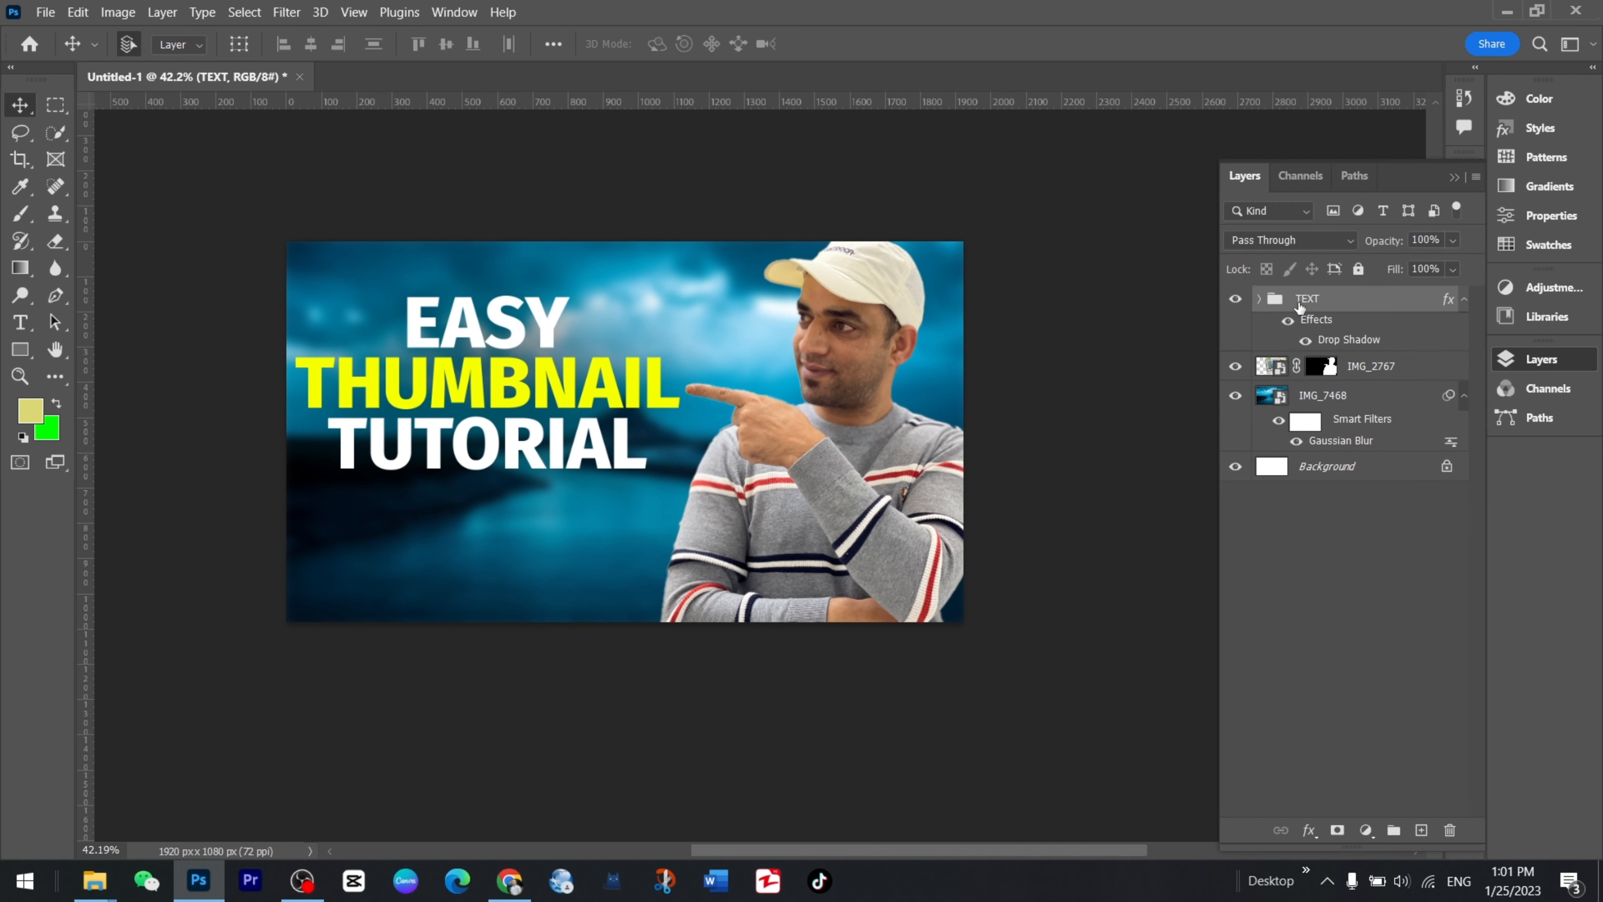
key("ctrl+t")
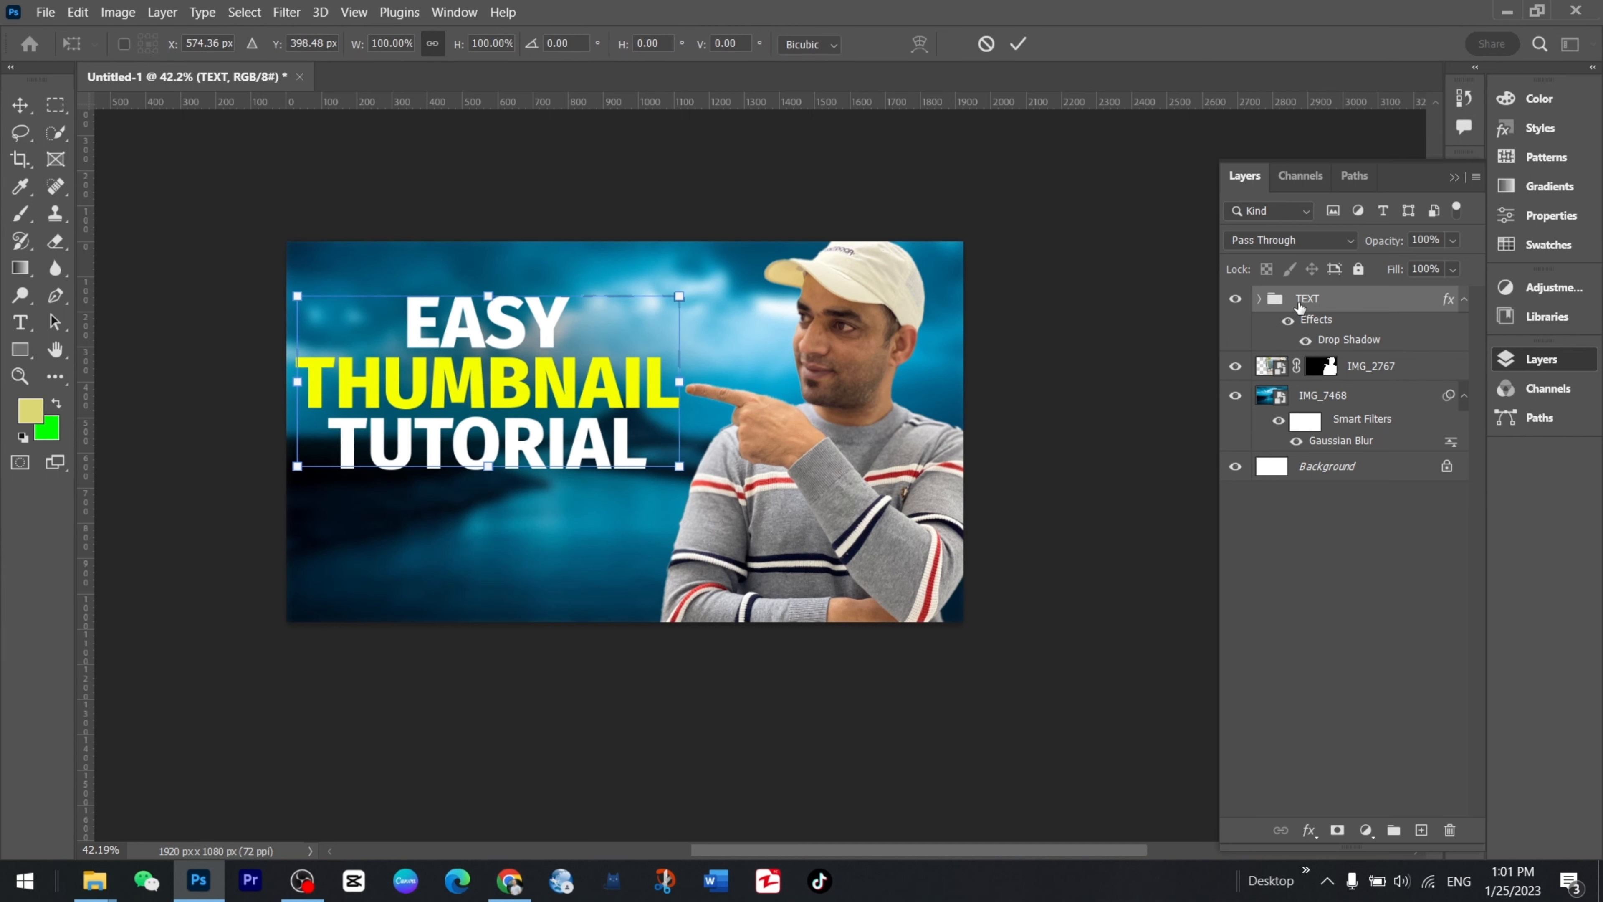
left_click_drag(648, 269, 633, 248)
left_click_drag(515, 339, 515, 325)
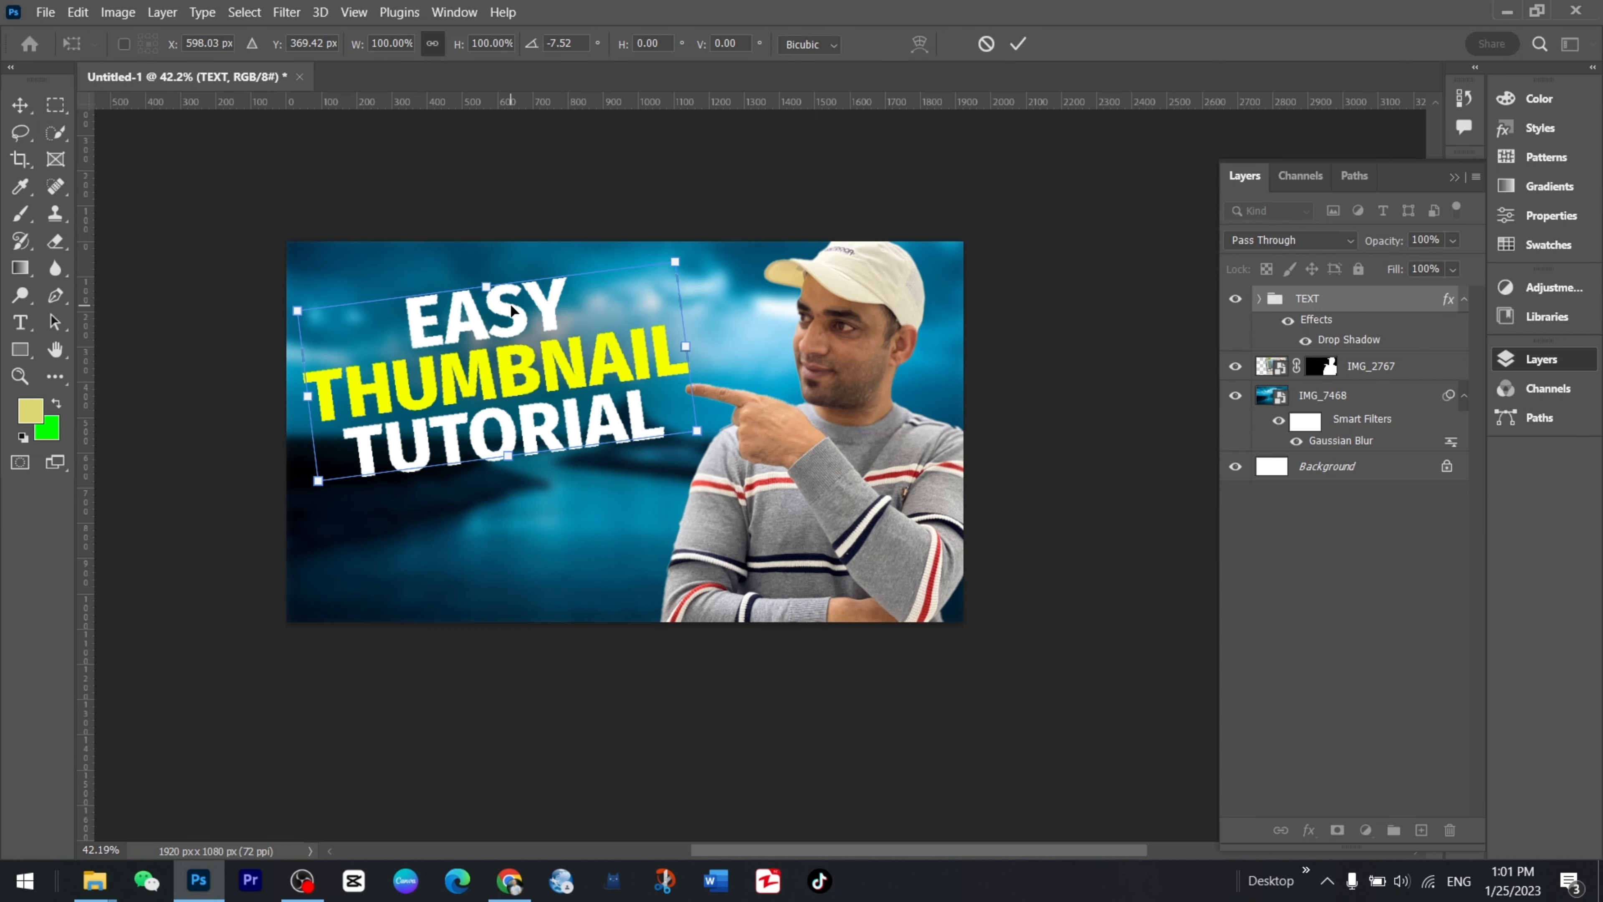
key("Return")
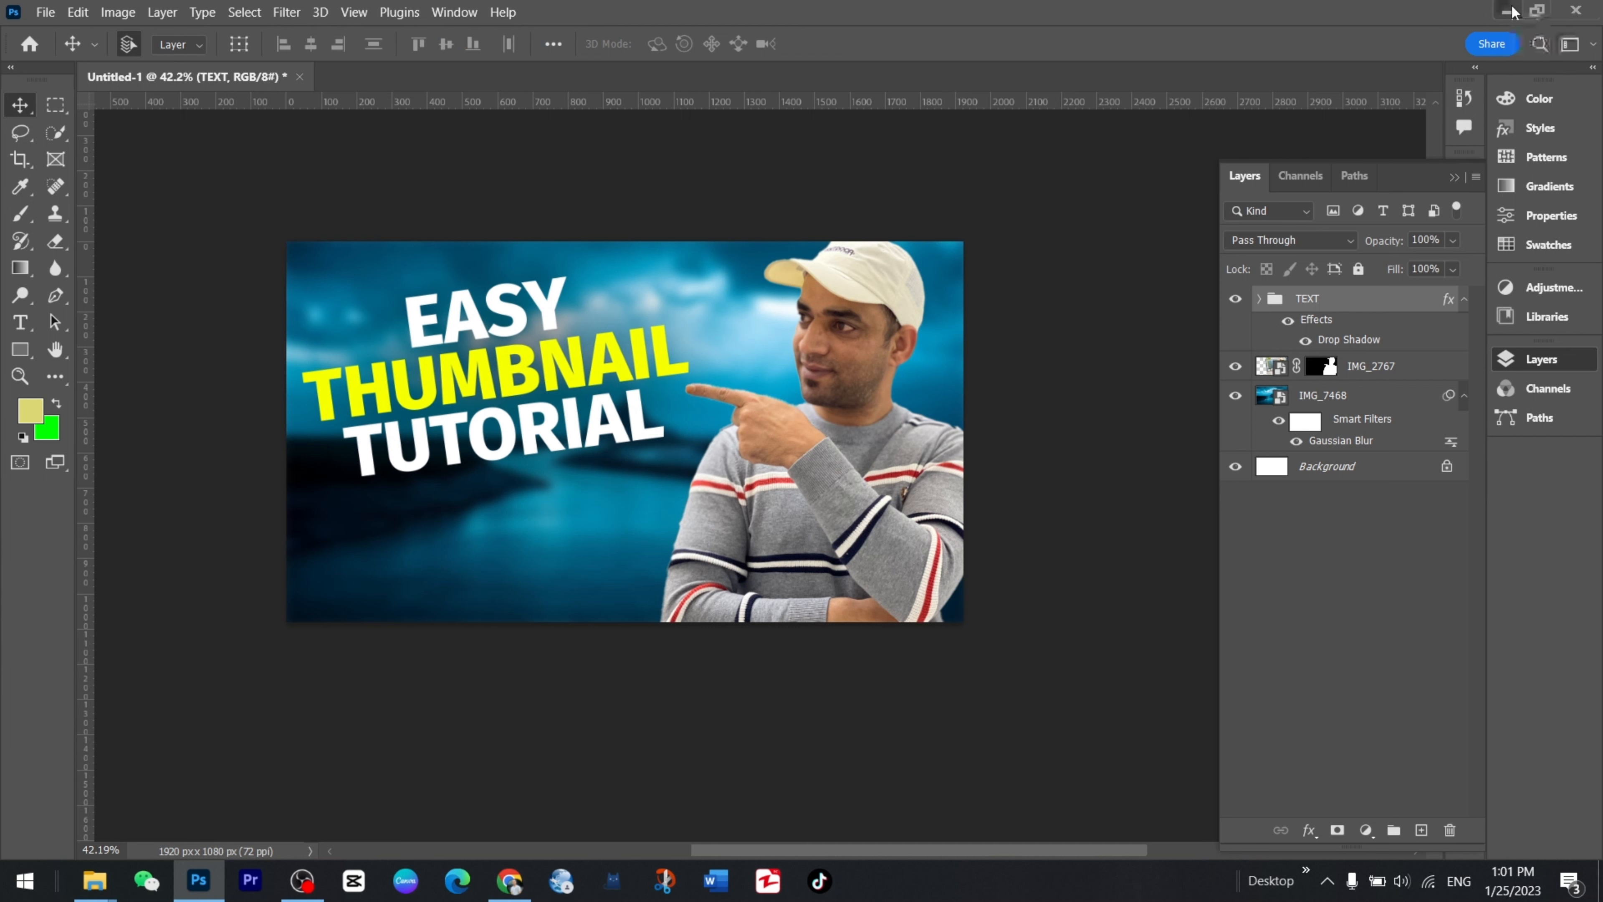
Place the Photoshop_CC_icon image from its folder into the document, below the title in the thumbnail's lower-left area.
left_click(1507, 11)
left_click(521, 253)
left_click_drag(522, 252, 380, 583)
left_click_drag(617, 414, 355, 545)
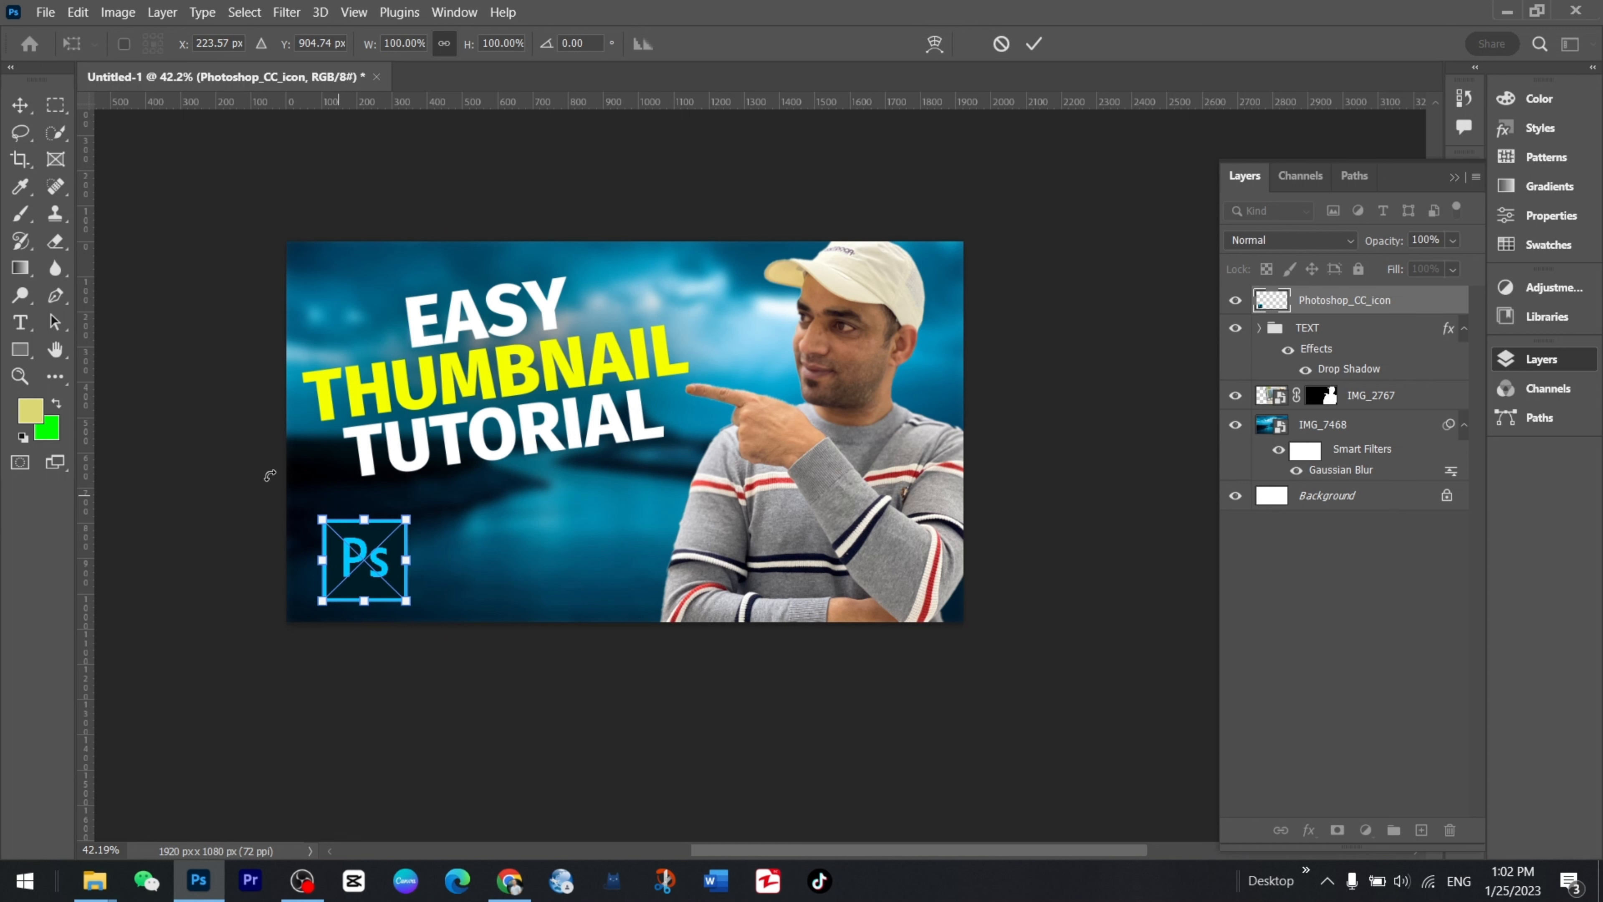
left_click(20, 104)
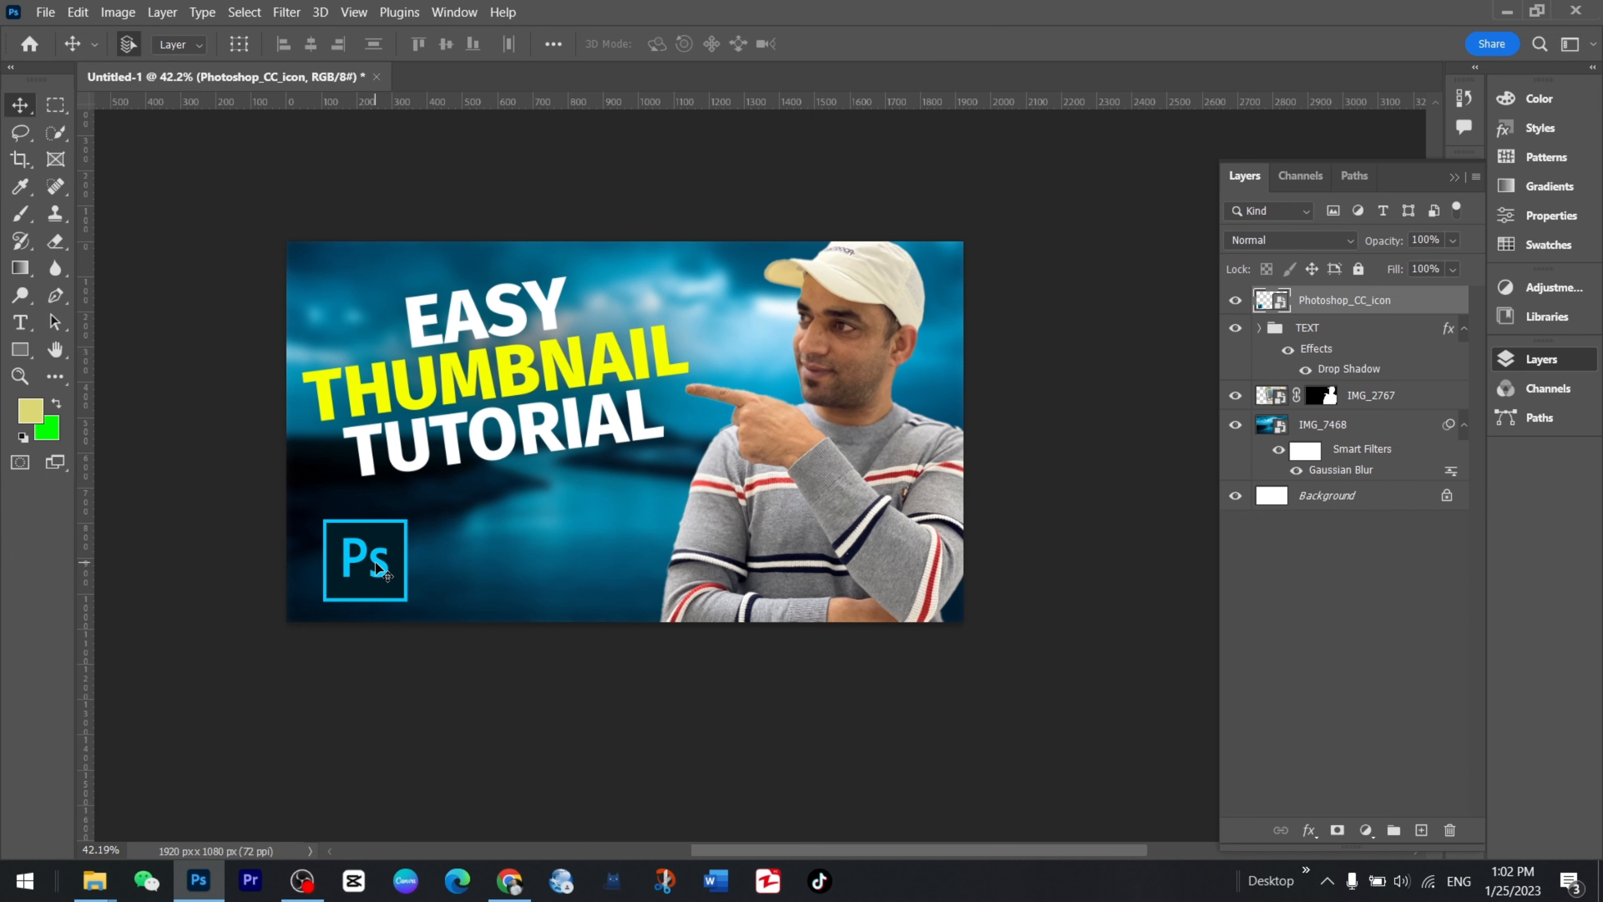
Place the red arrow PNG image-6 beside the Ps logo, enlarged to about 311%, and flip it horizontally.
left_click(199, 882)
left_click_drag(635, 265, 737, 485)
left_click_drag(604, 454, 560, 509)
left_click_drag(627, 445, 530, 537)
right_click(500, 505)
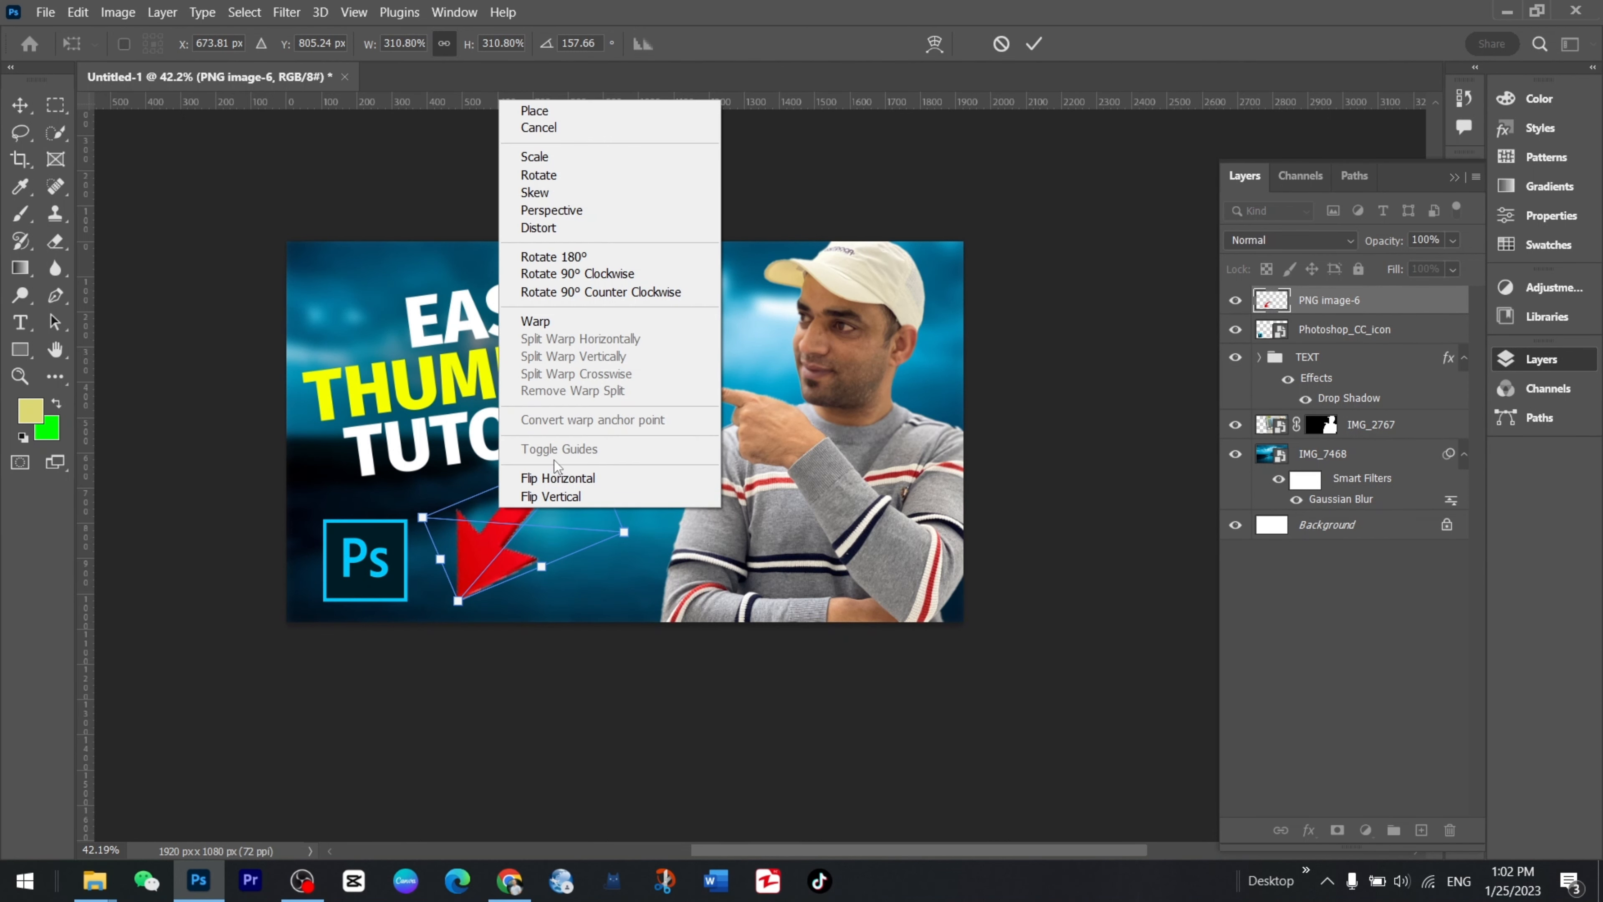
left_click(556, 481)
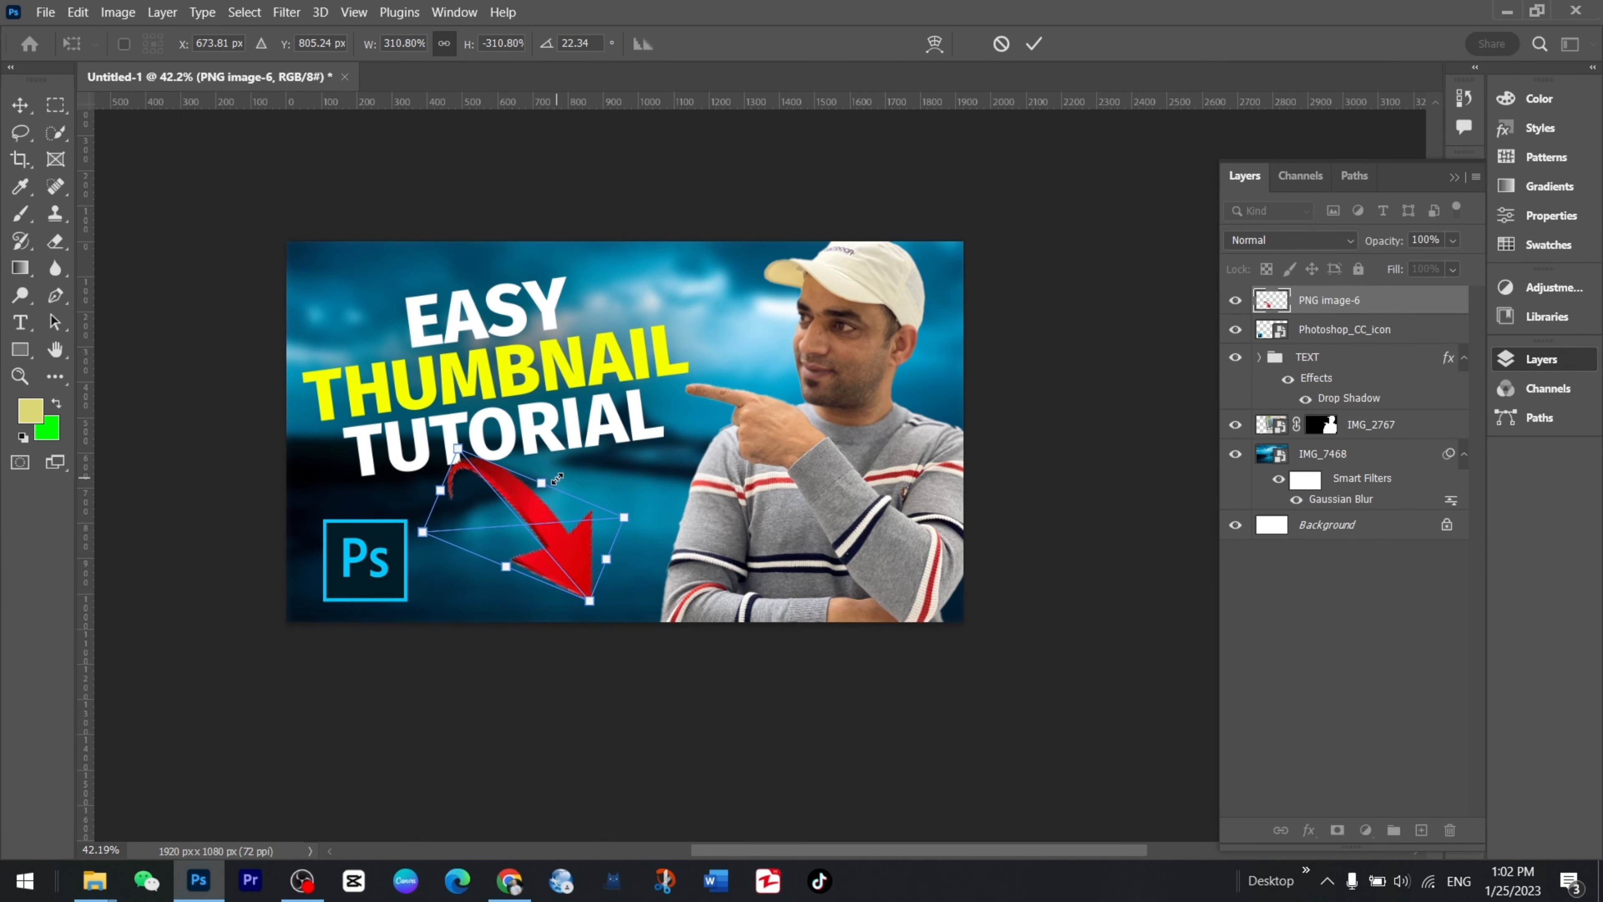
Rotate the arrow to about 128.6 degrees so it points at the Ps logo and scale it down to about 234%.
left_click_drag(476, 407, 767, 500)
left_click_drag(532, 567, 560, 534)
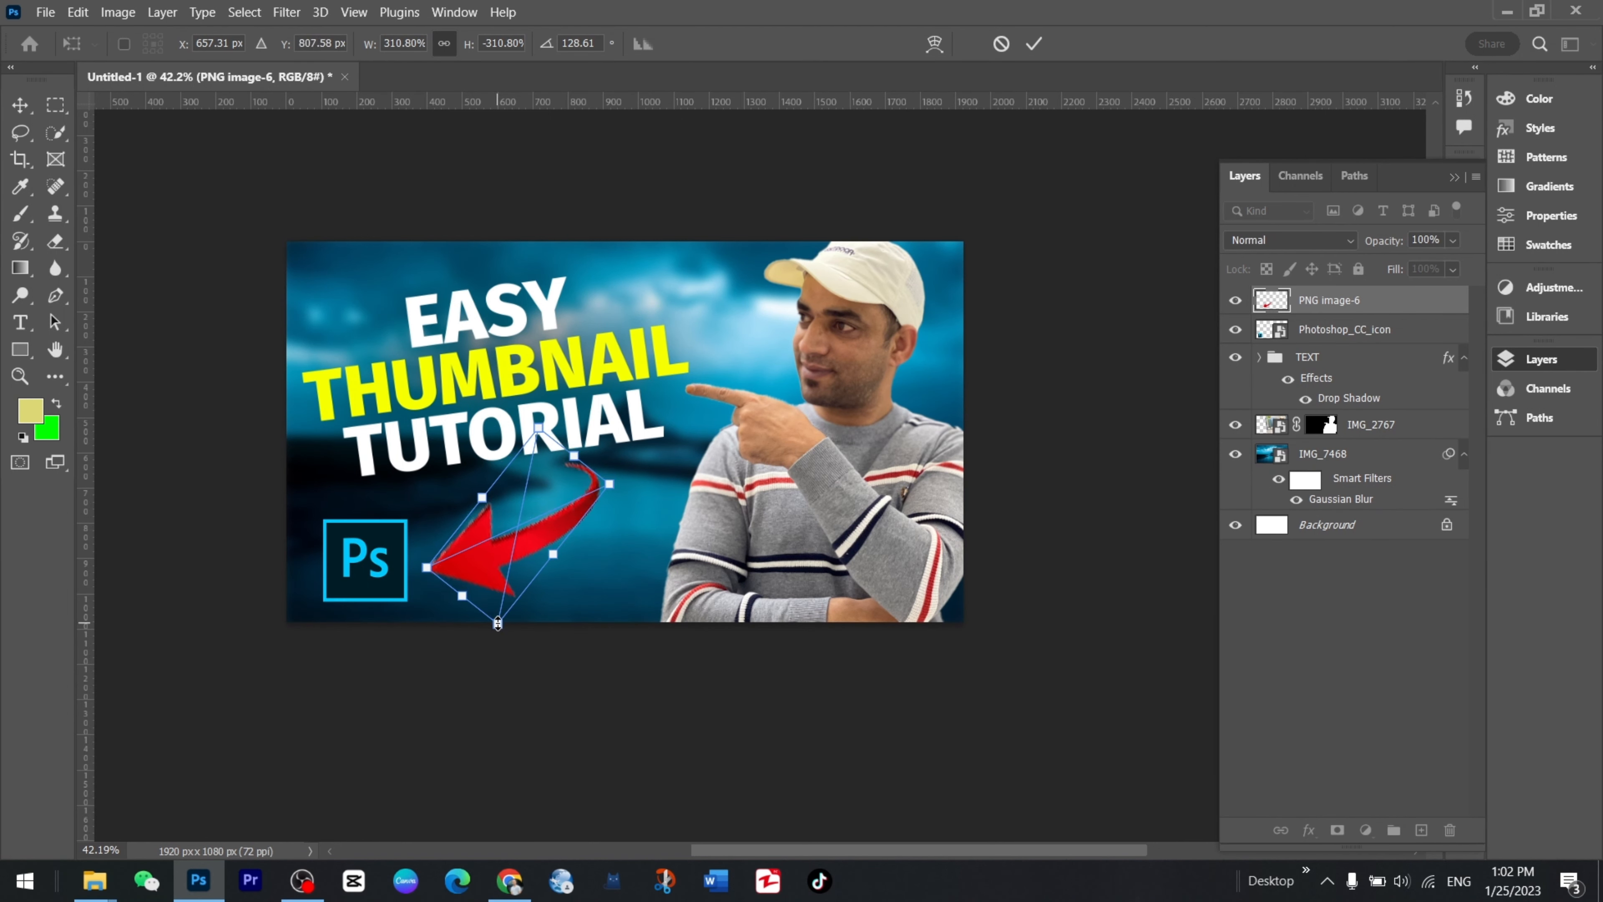
left_click_drag(497, 622, 505, 586)
key("ctrl+z")
left_click_drag(535, 469, 510, 499)
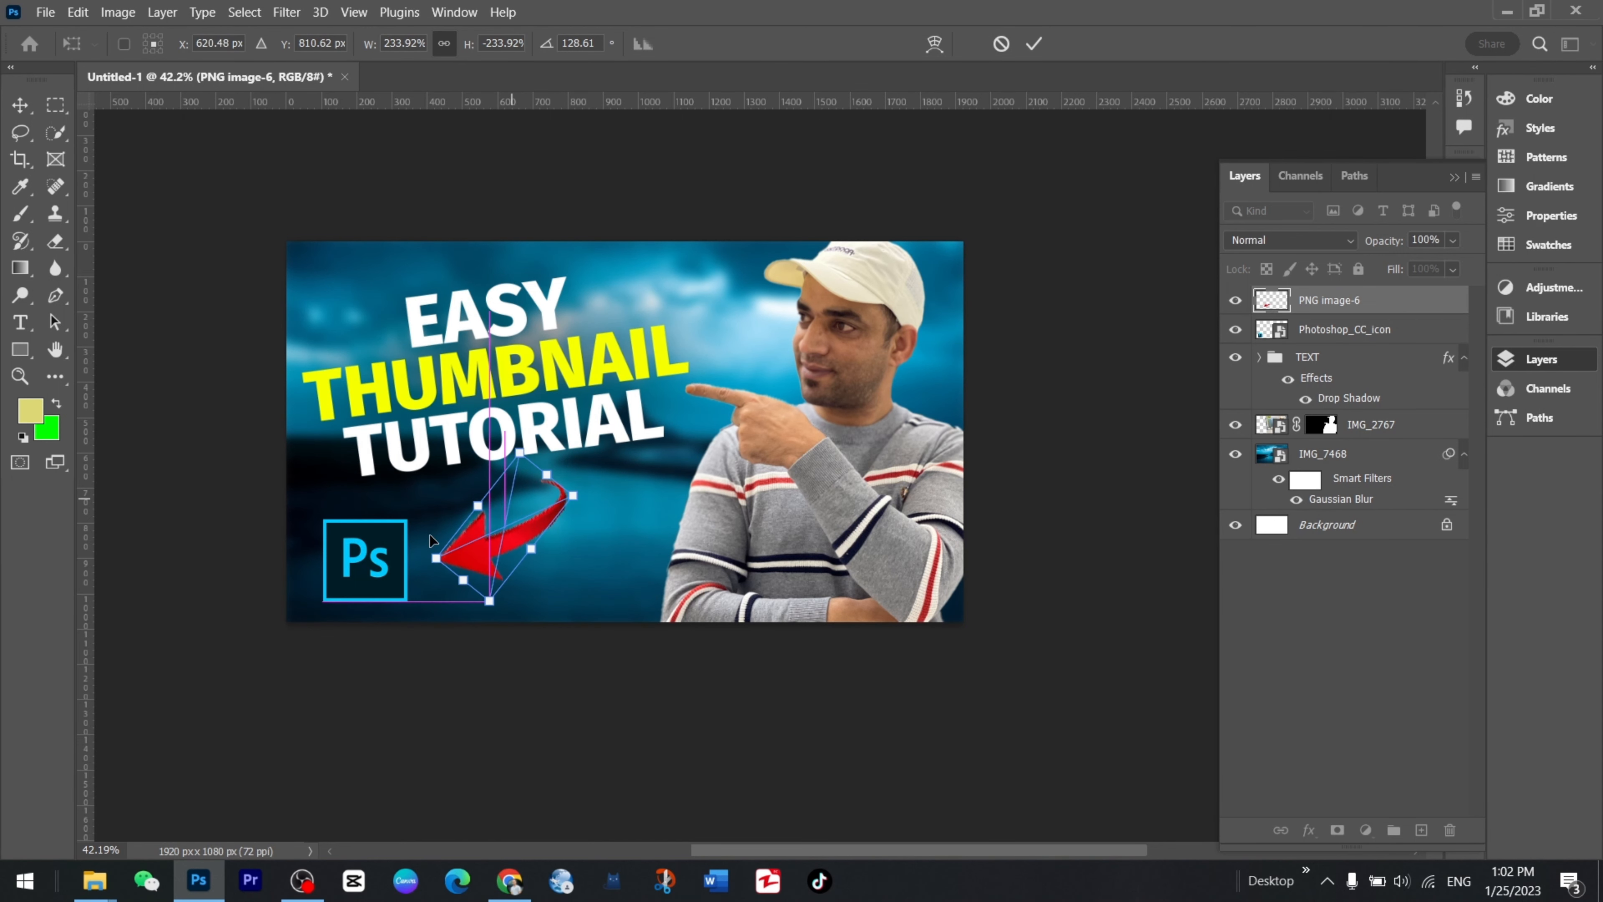
left_click(20, 105)
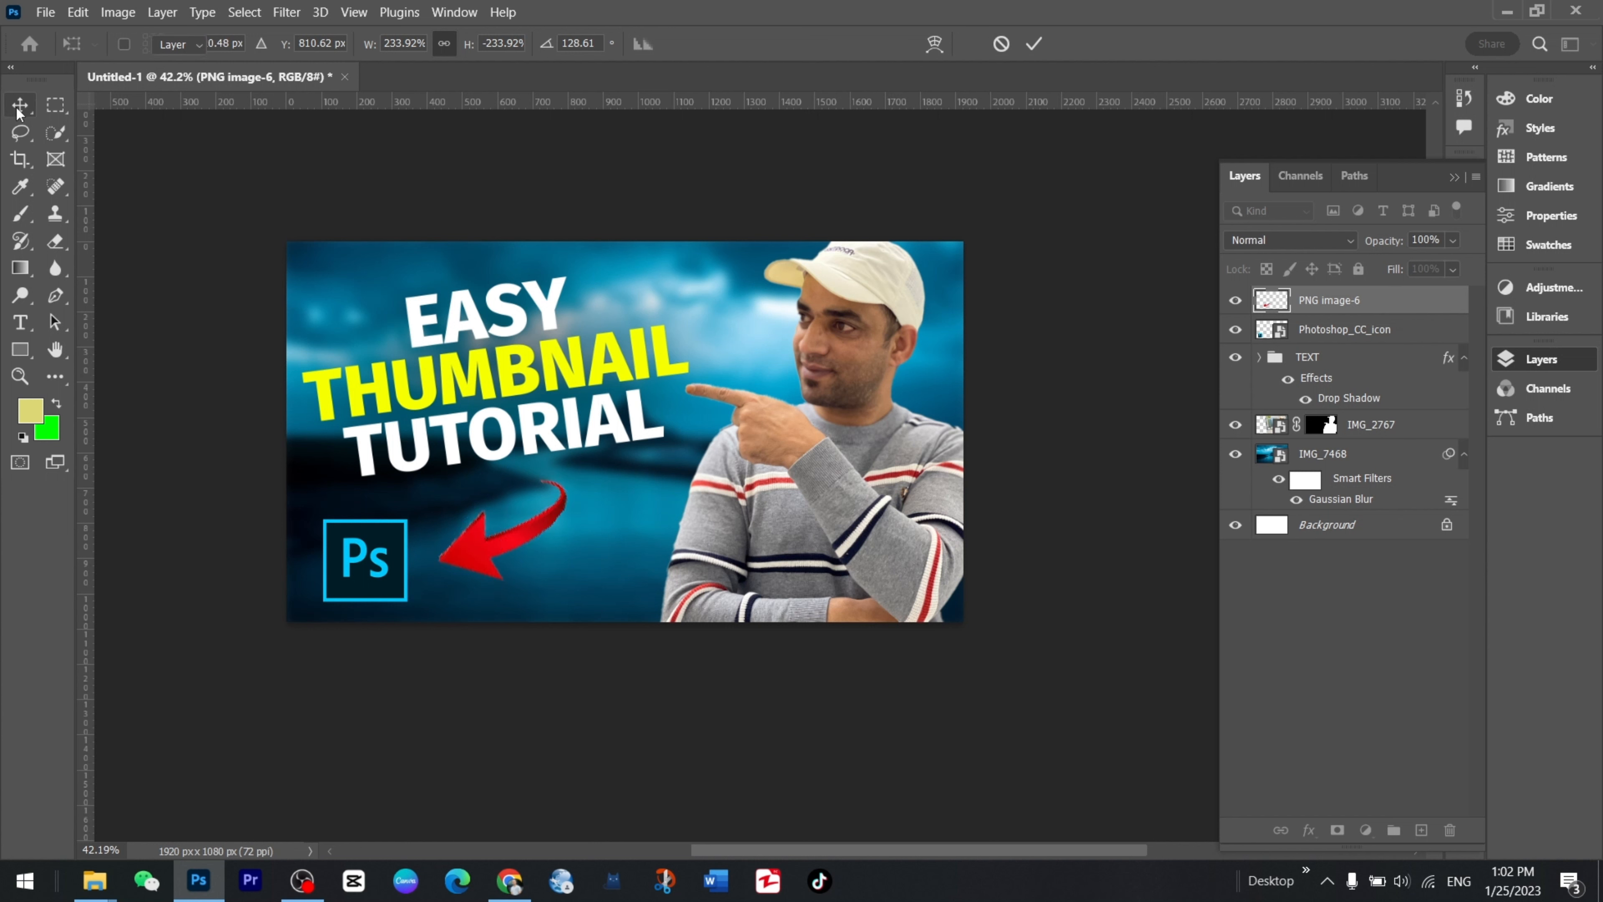
Enlarge the Ps logo to about 126% and rename the arrow and logo layers ARROW and LOGO PS.
left_click(364, 574)
key("ctrl+t")
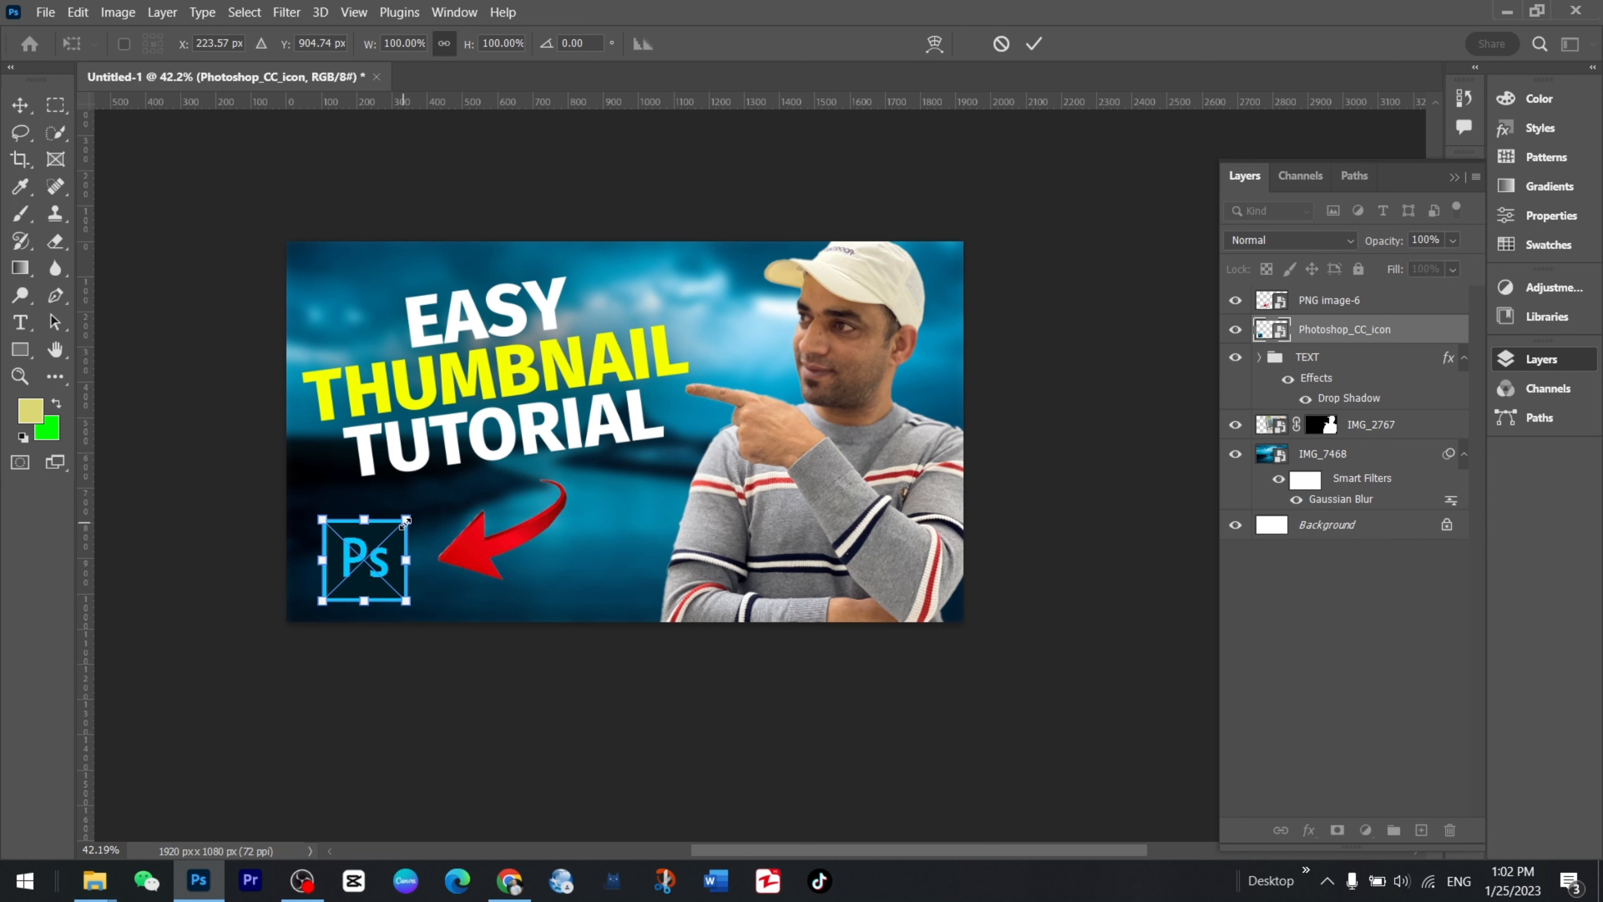
left_click_drag(406, 521, 418, 509)
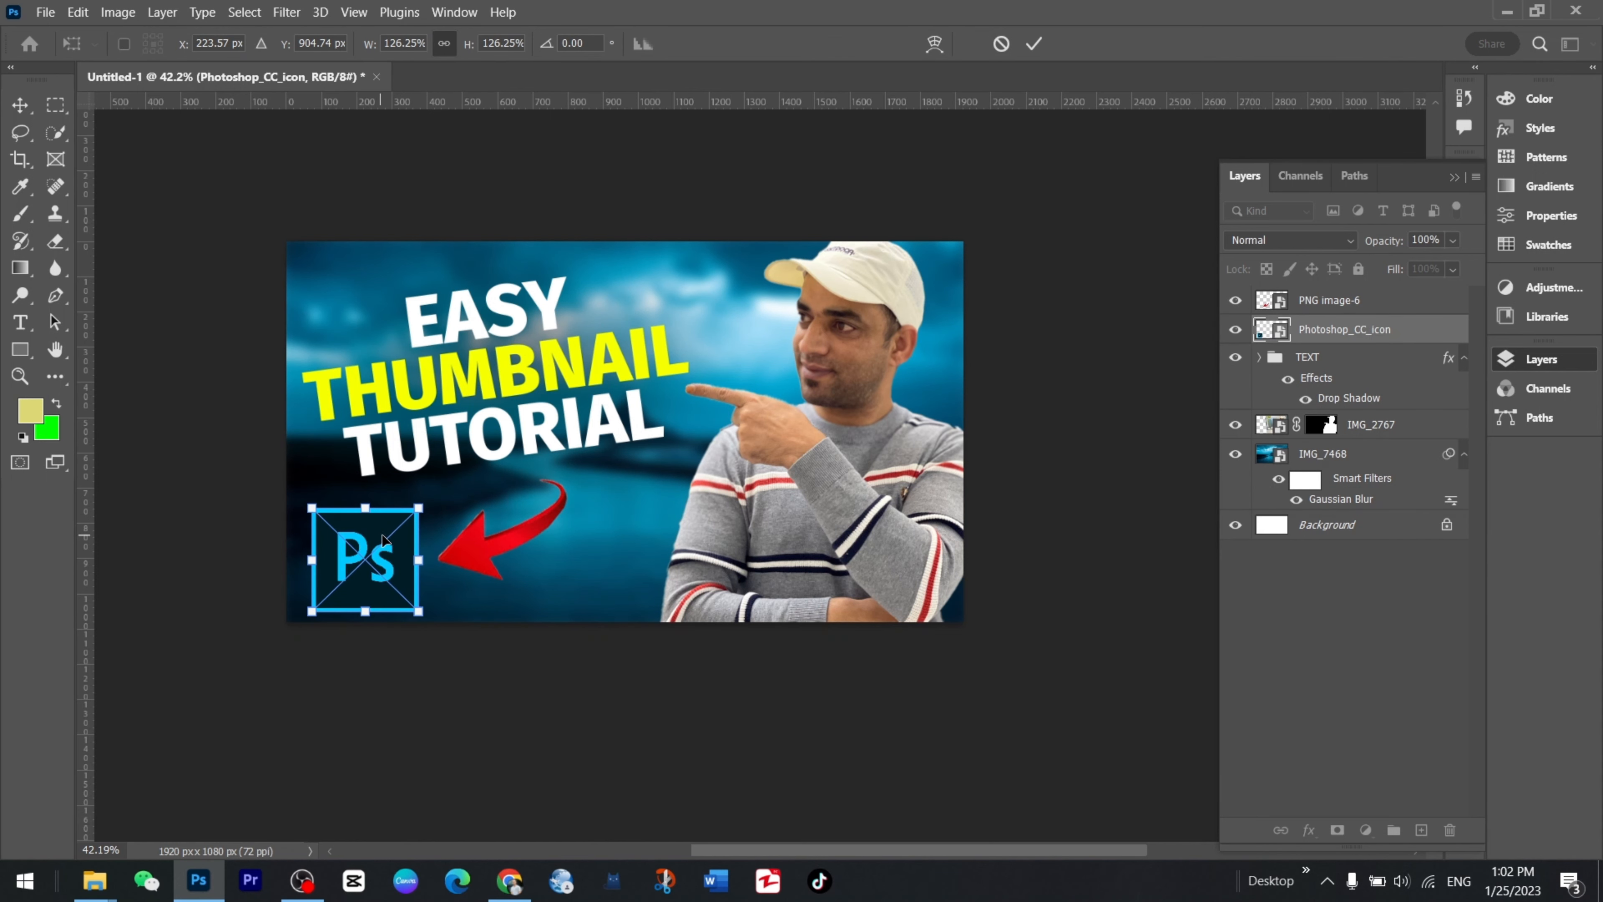
type("LOGO PS")
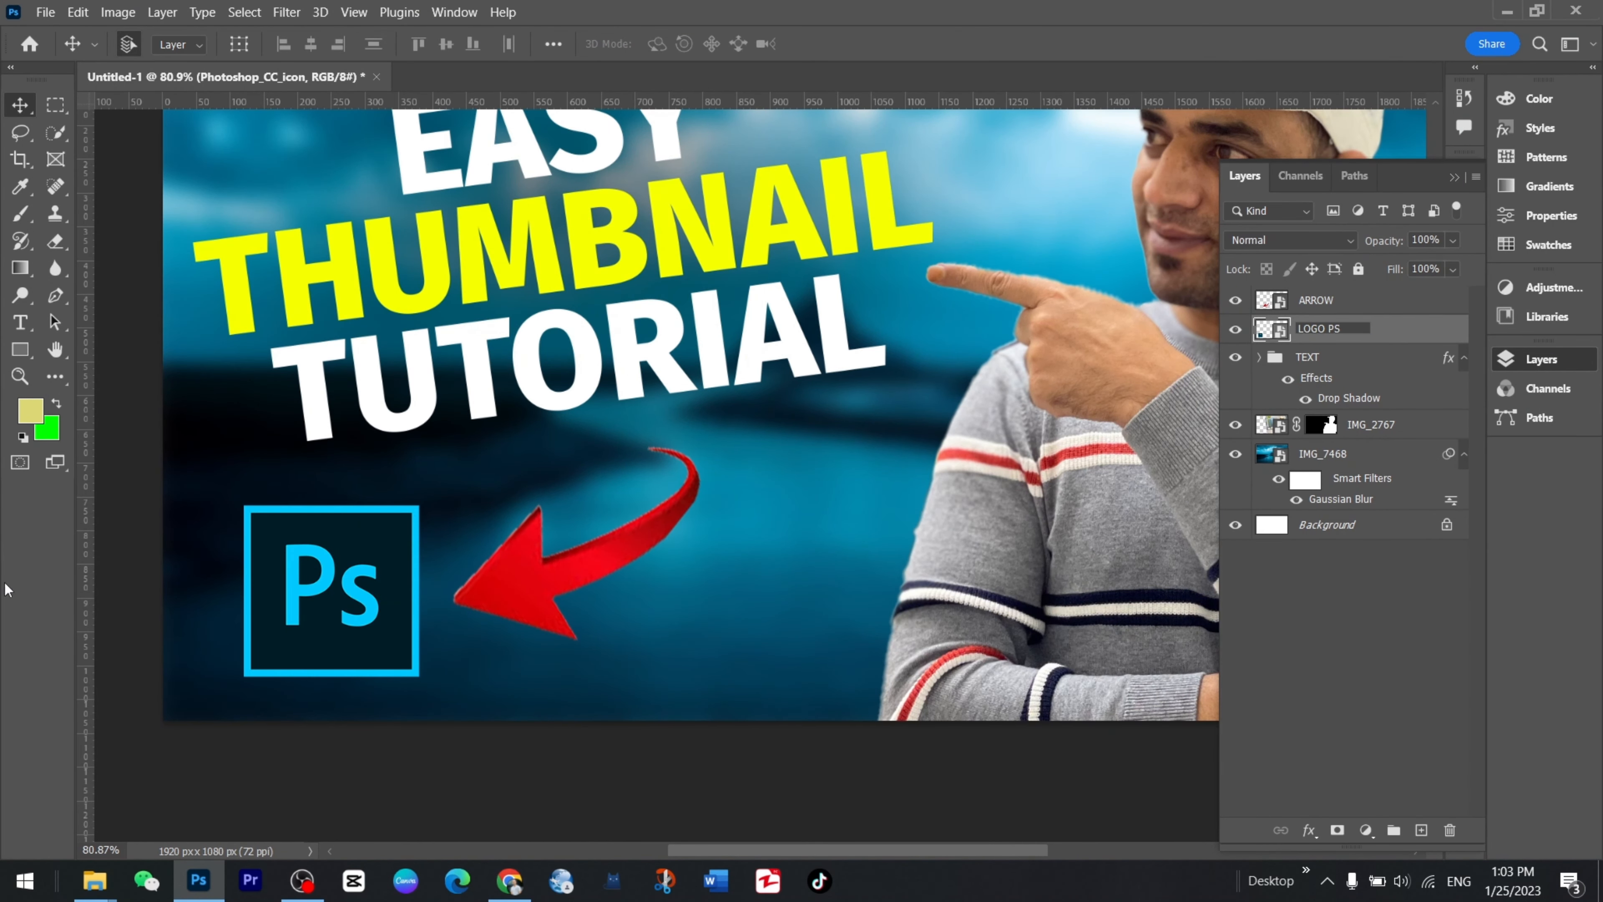
key("Return")
Add a bright yellow Color Overlay layer style to the ARROW layer, keeping the arrow in view beside the dialog.
left_click(634, 562)
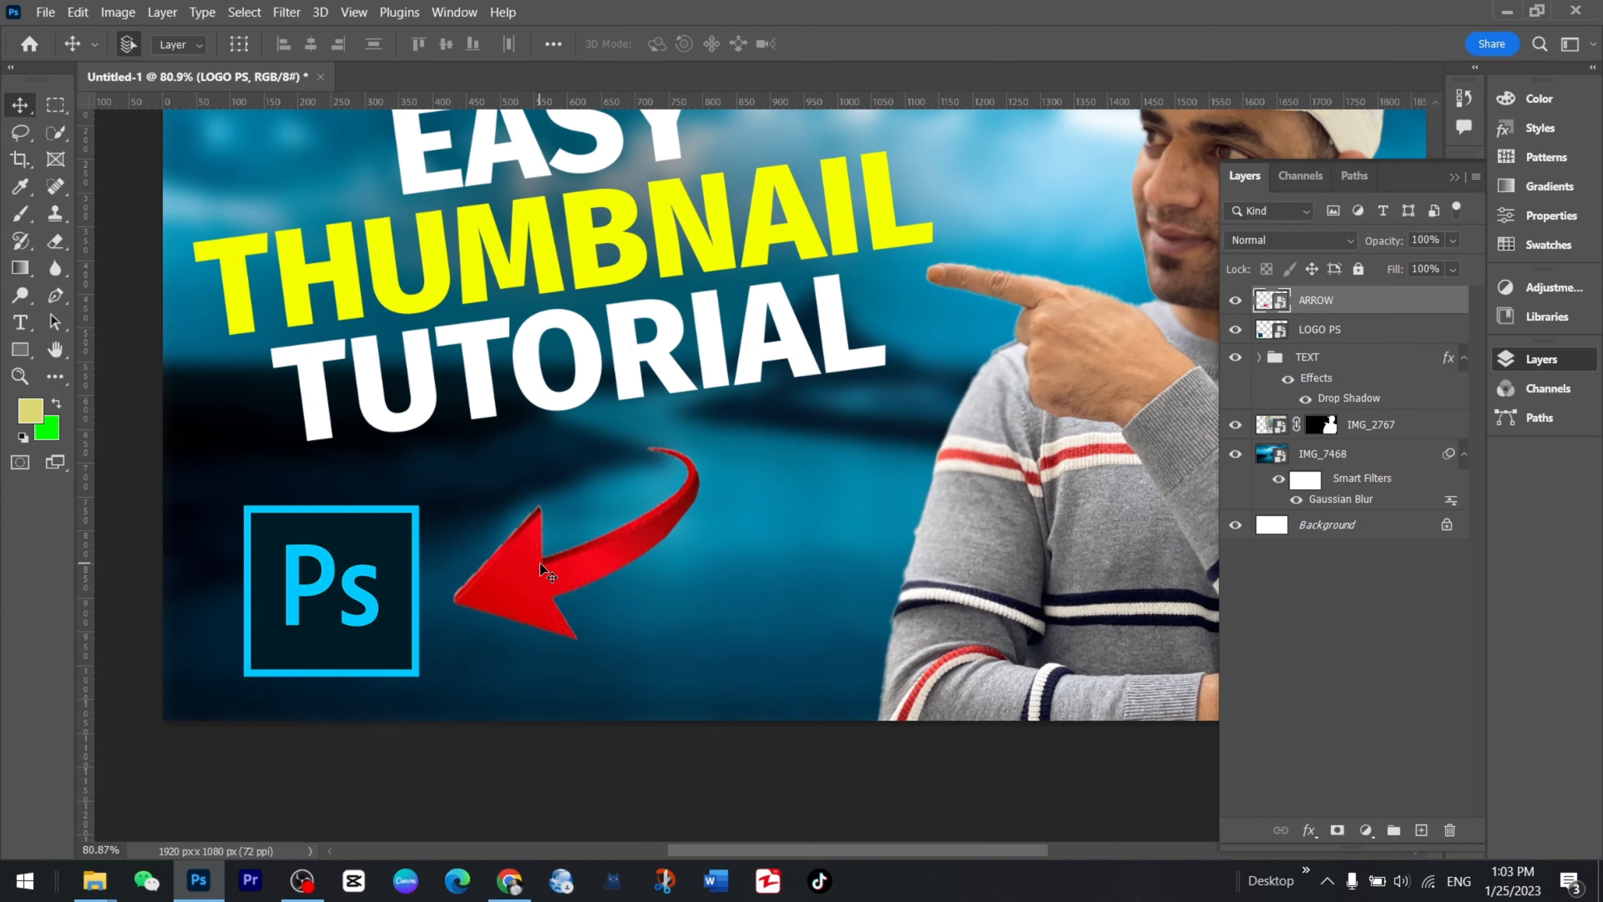
double_click(1421, 305)
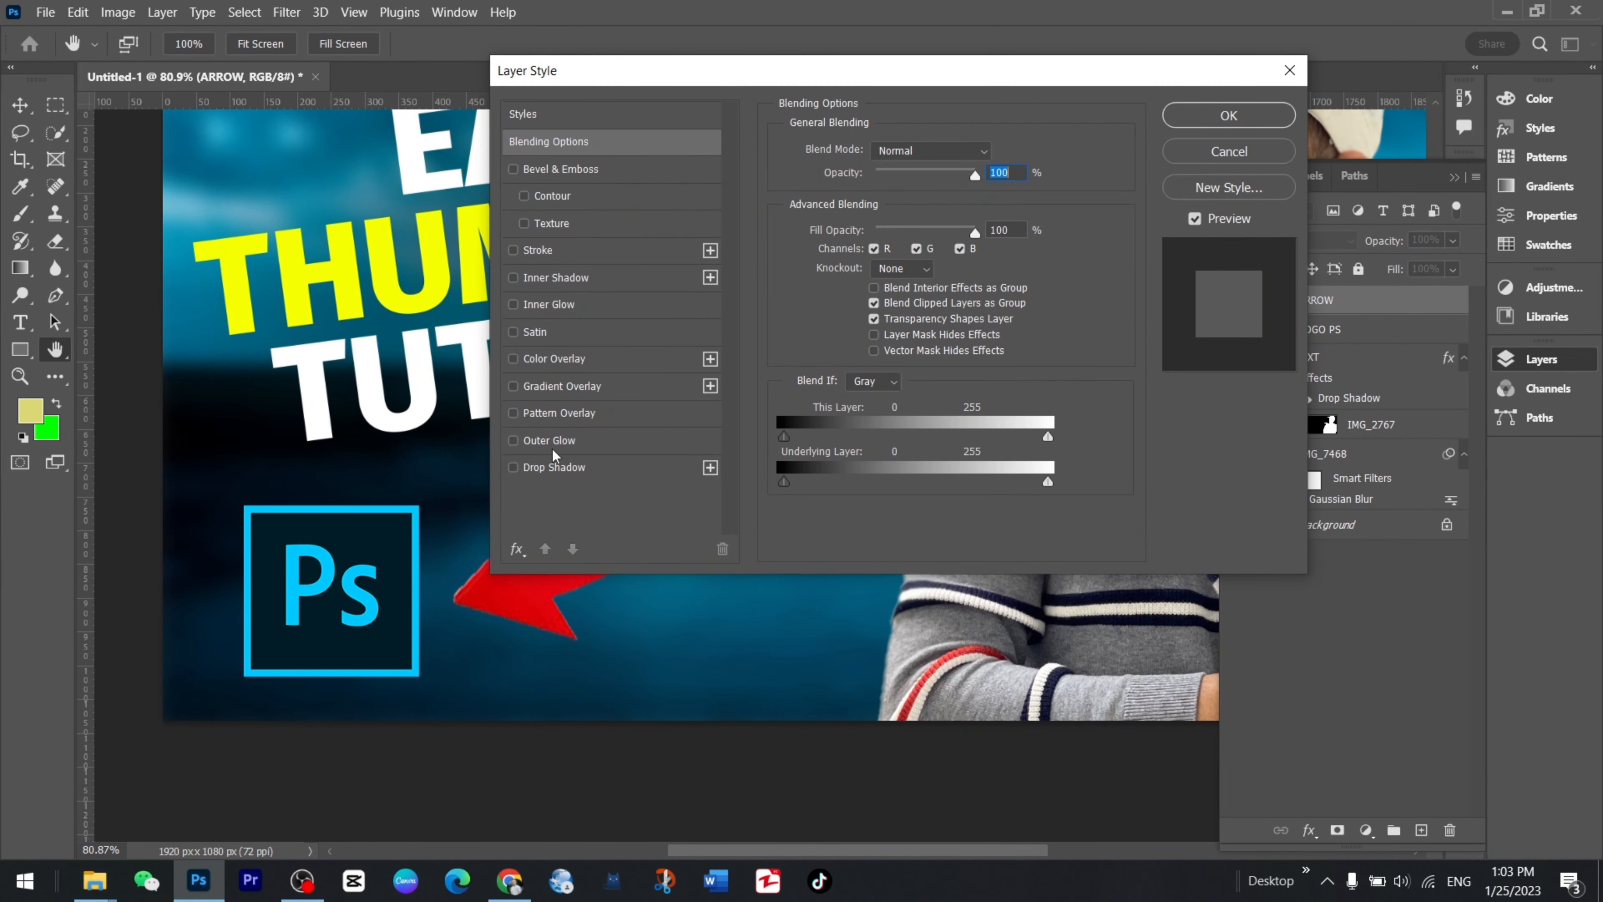
left_click(513, 358)
left_click_drag(848, 84, 1108, 129)
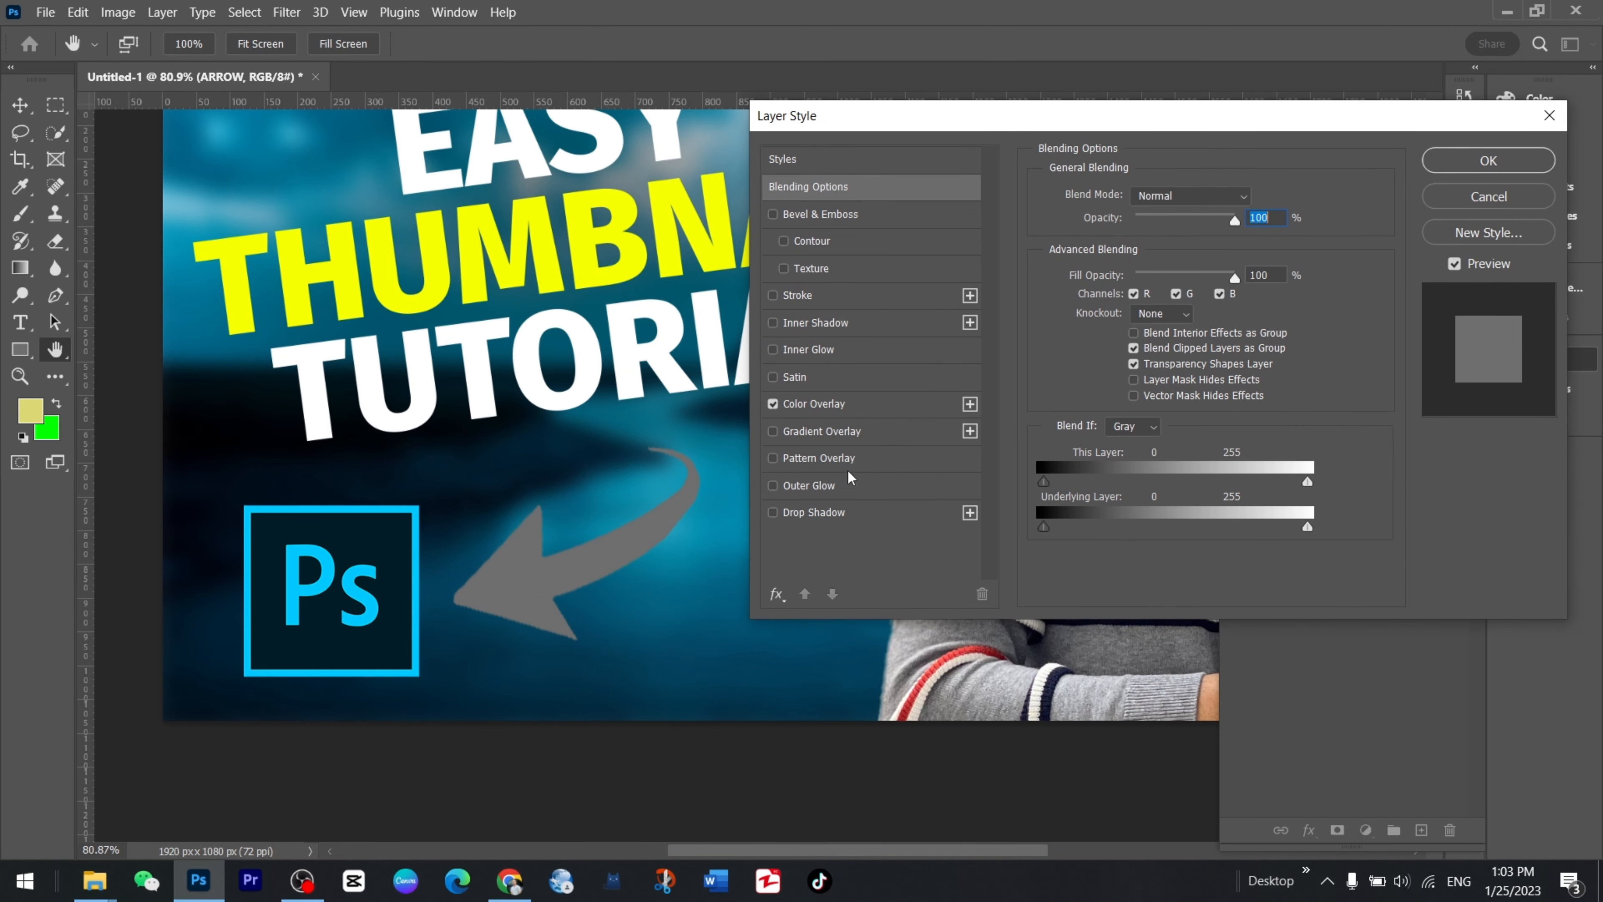
left_click(829, 404)
left_click(1256, 200)
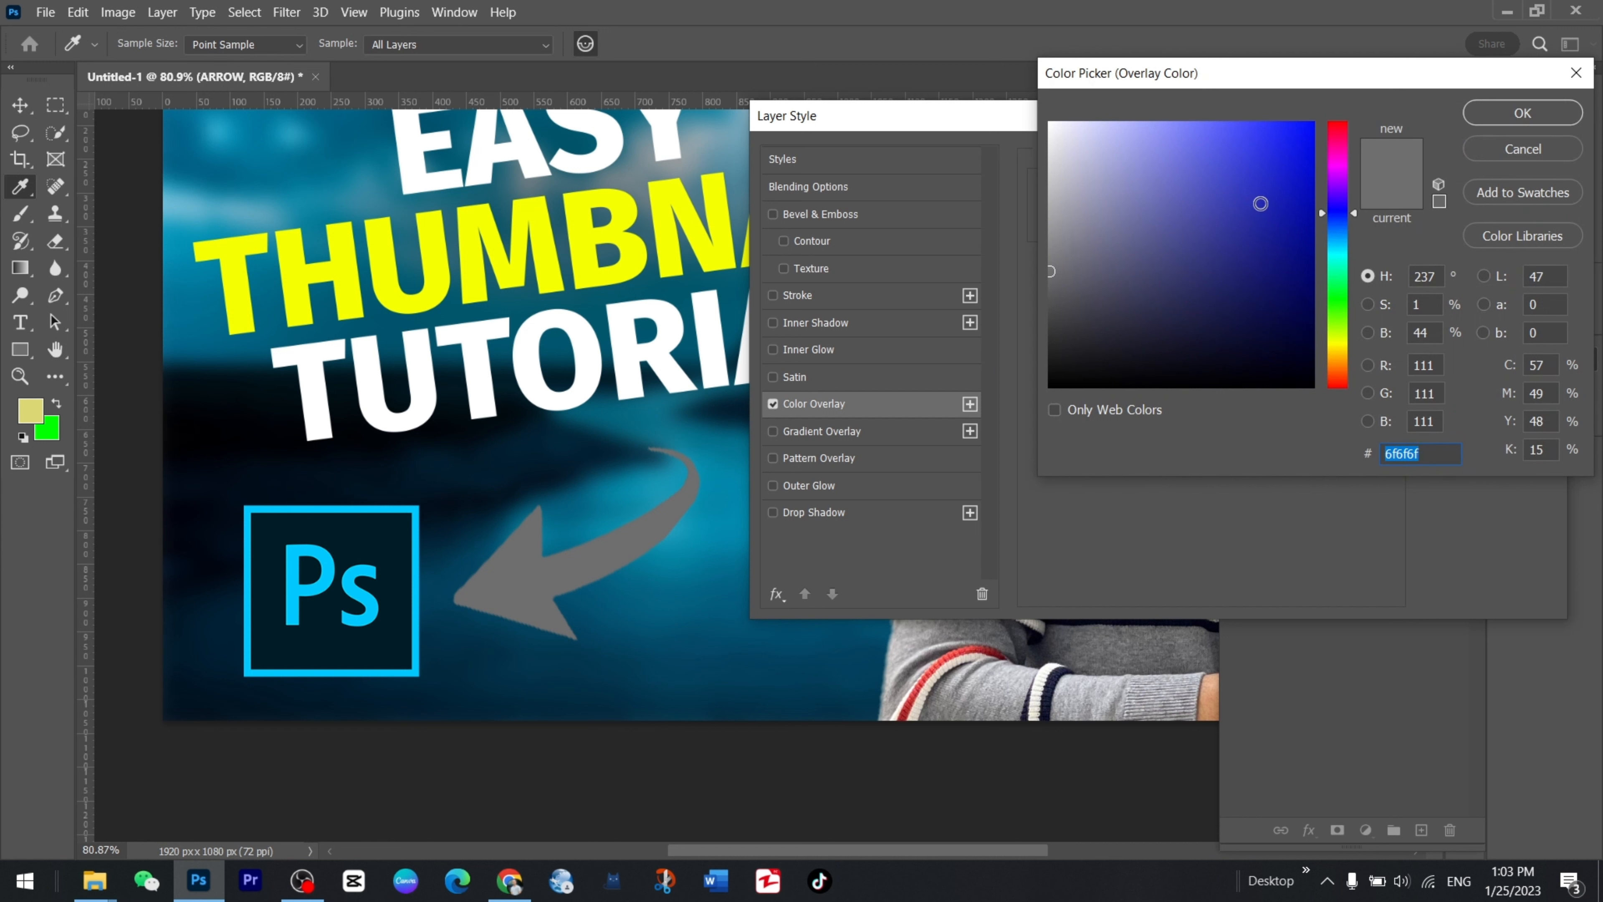
left_click(1345, 346)
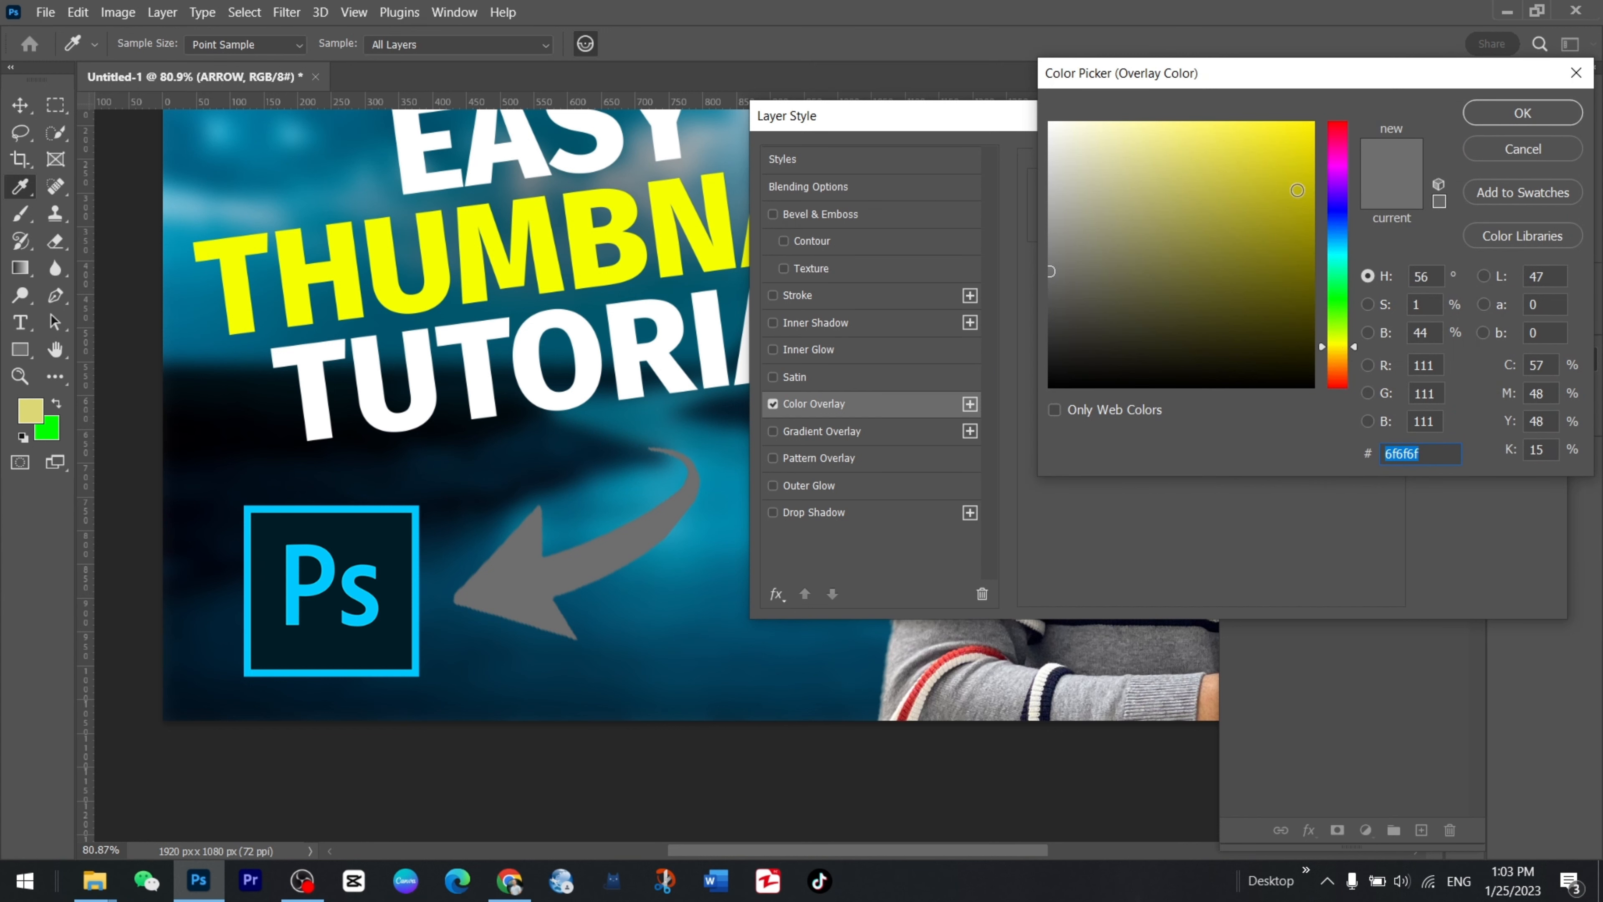
left_click(1317, 120)
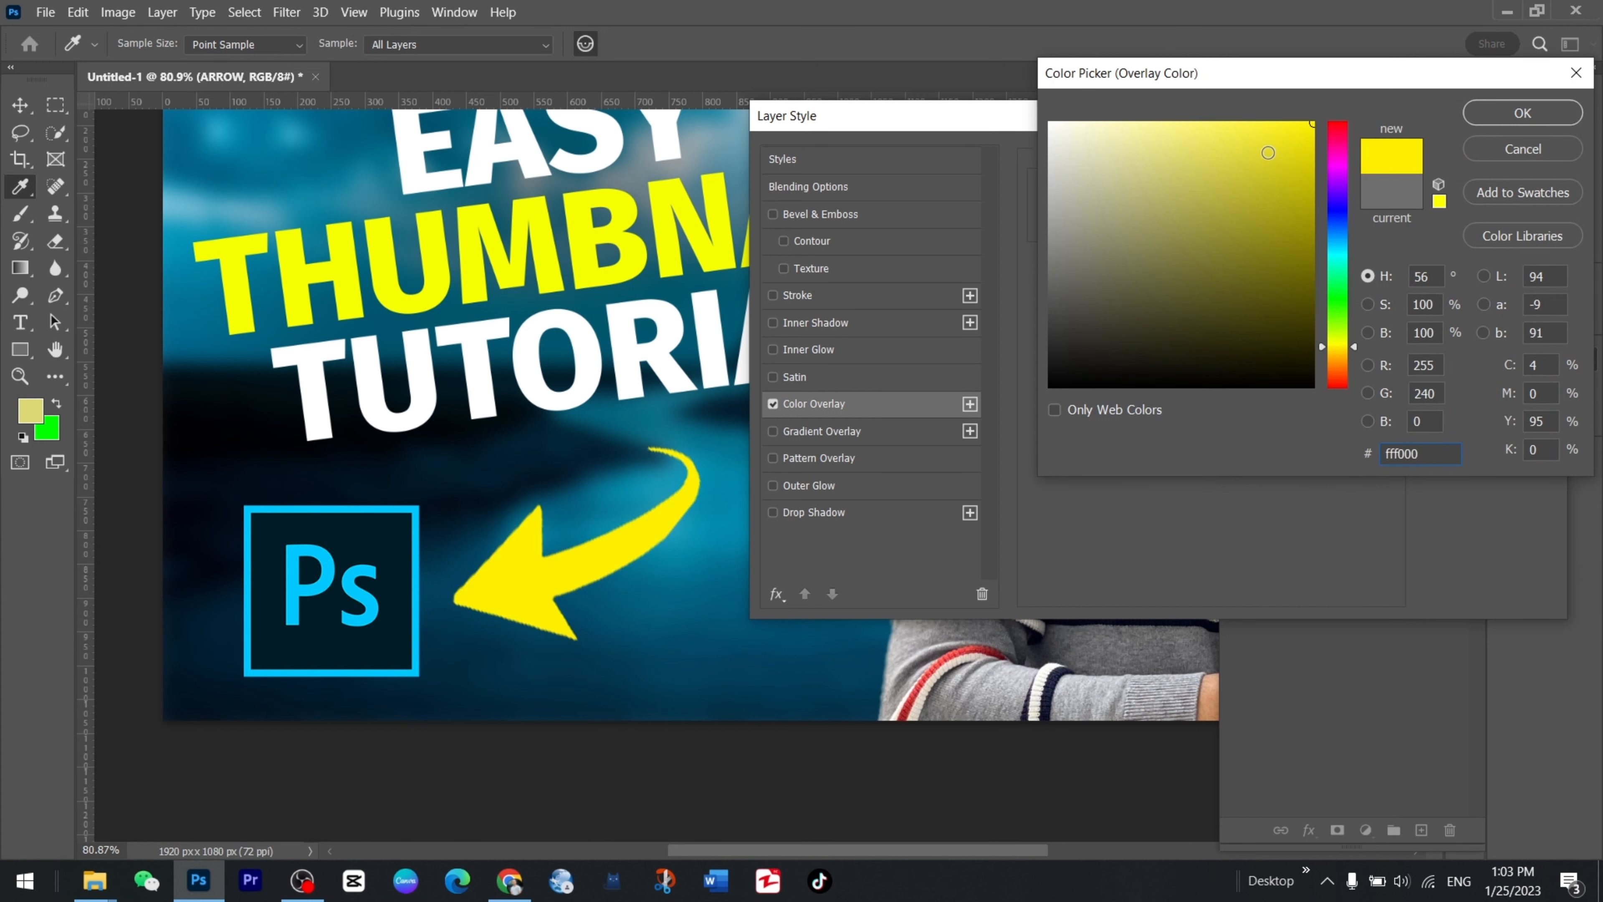
key("Return")
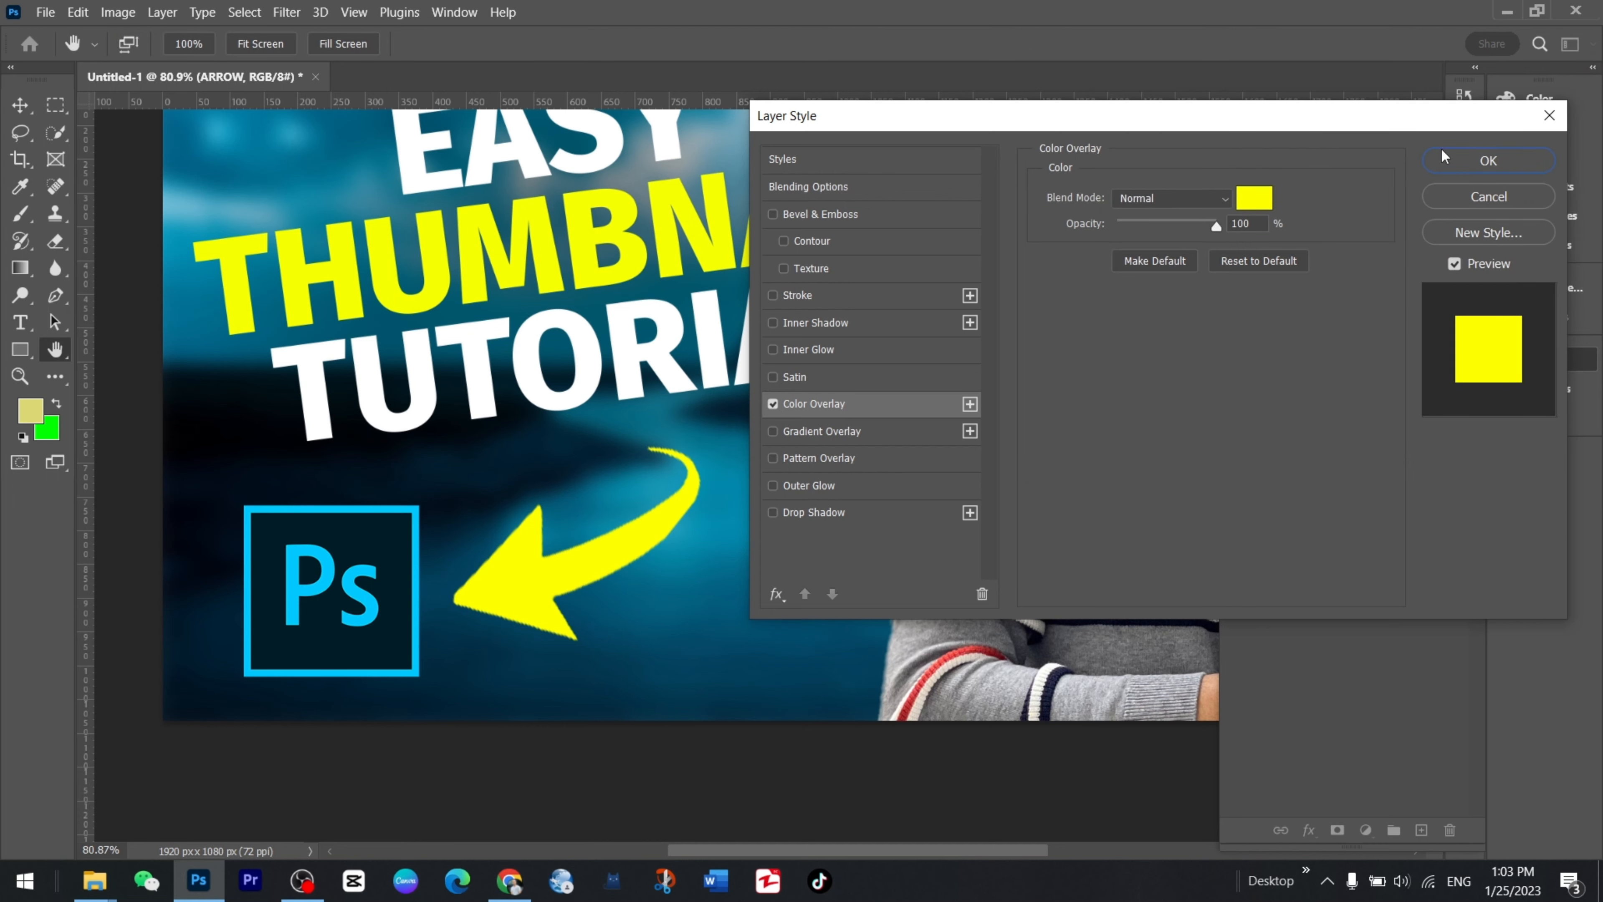
Apply the yellow Color Overlay to the ARROW layer and check the whole thumbnail composition.
left_click(1485, 160)
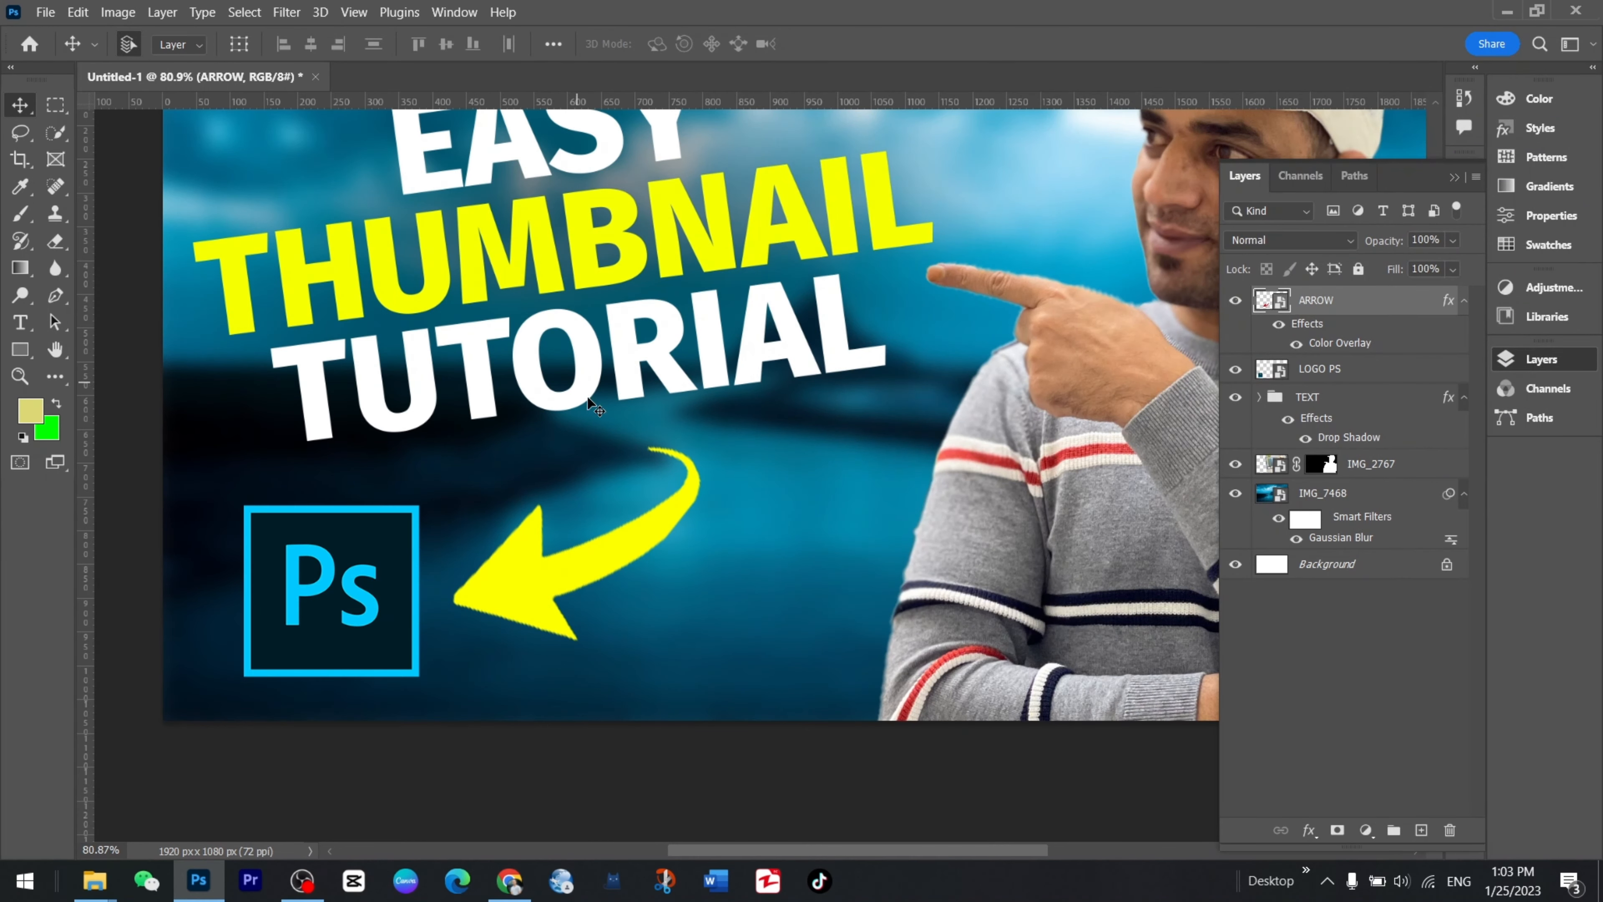
scroll(580, 395, "down", 3)
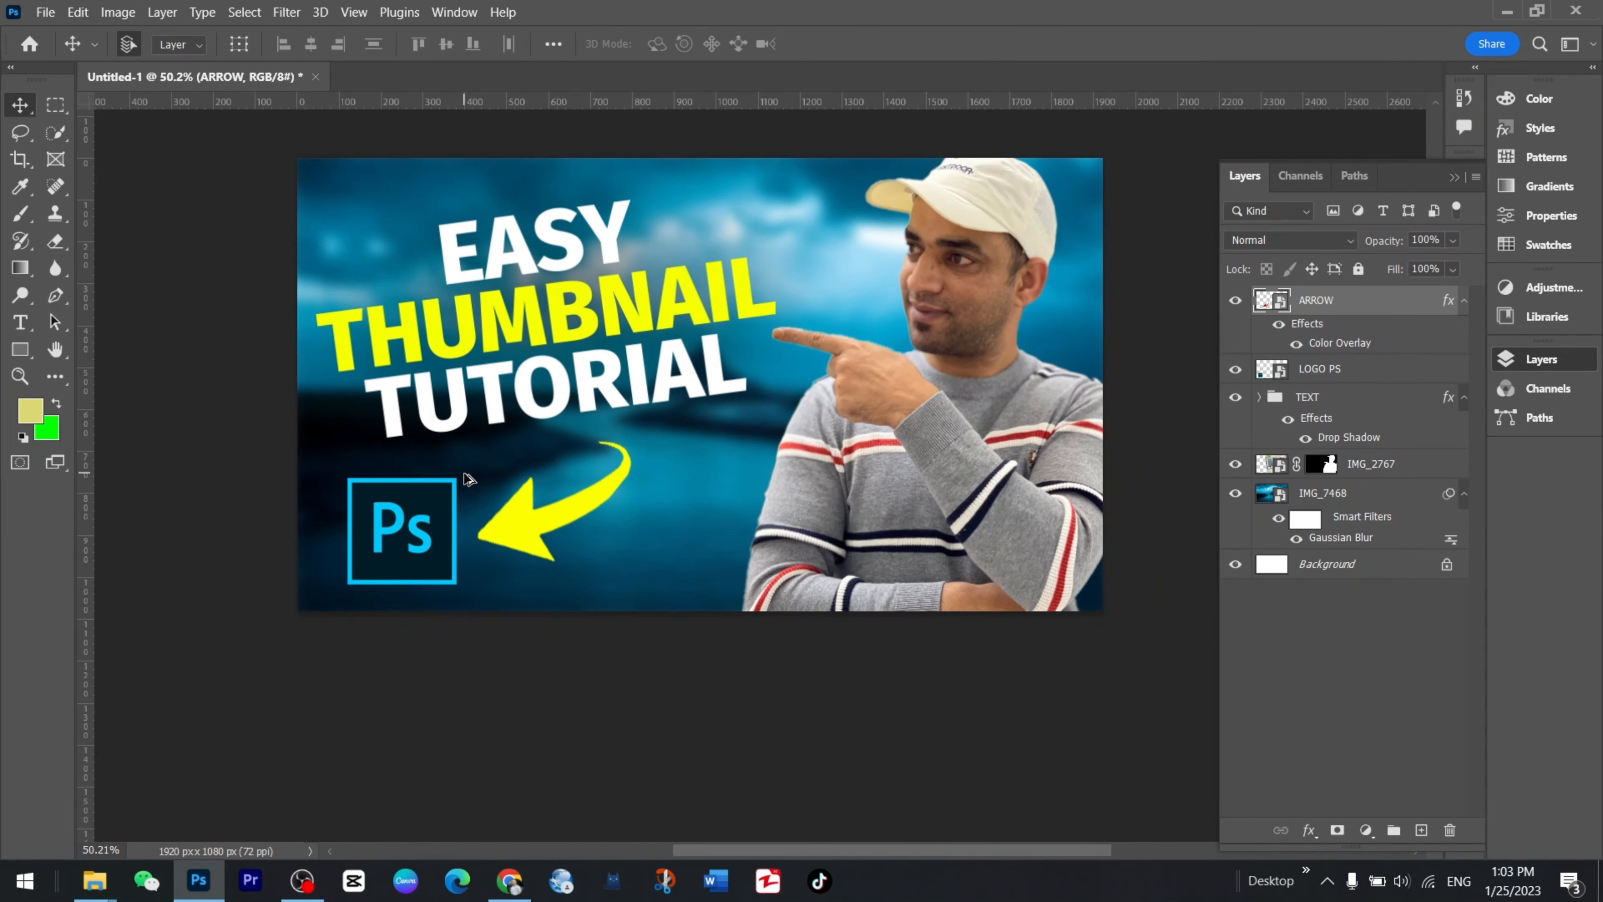
scroll(435, 471, "up", 2)
scroll(422, 466, "down", 3)
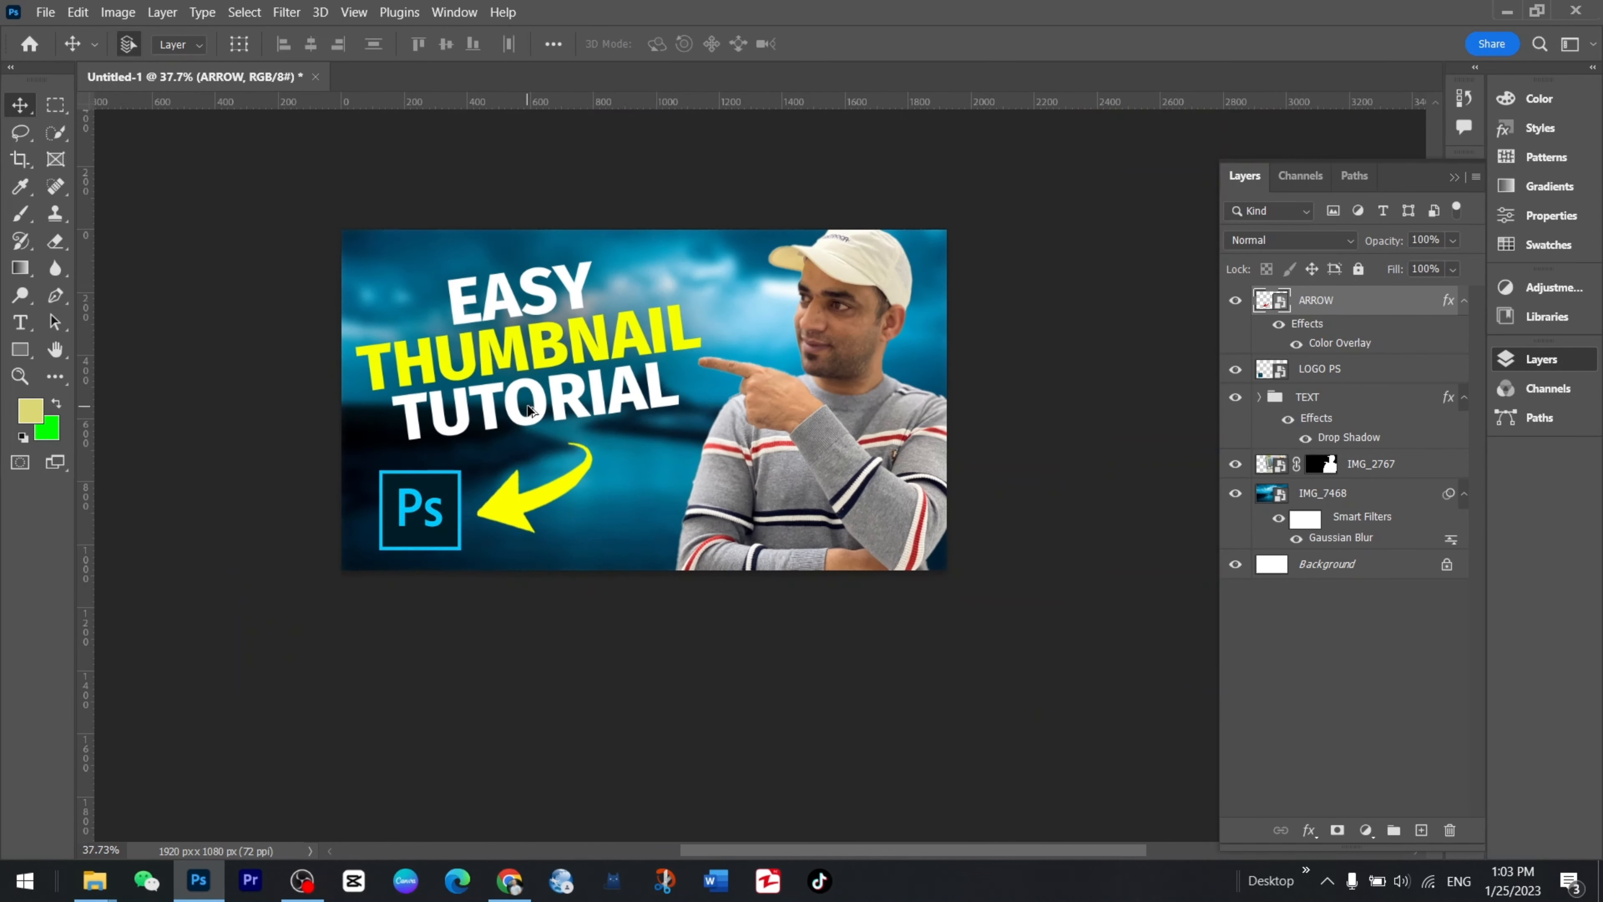
scroll(529, 410, "up", 1)
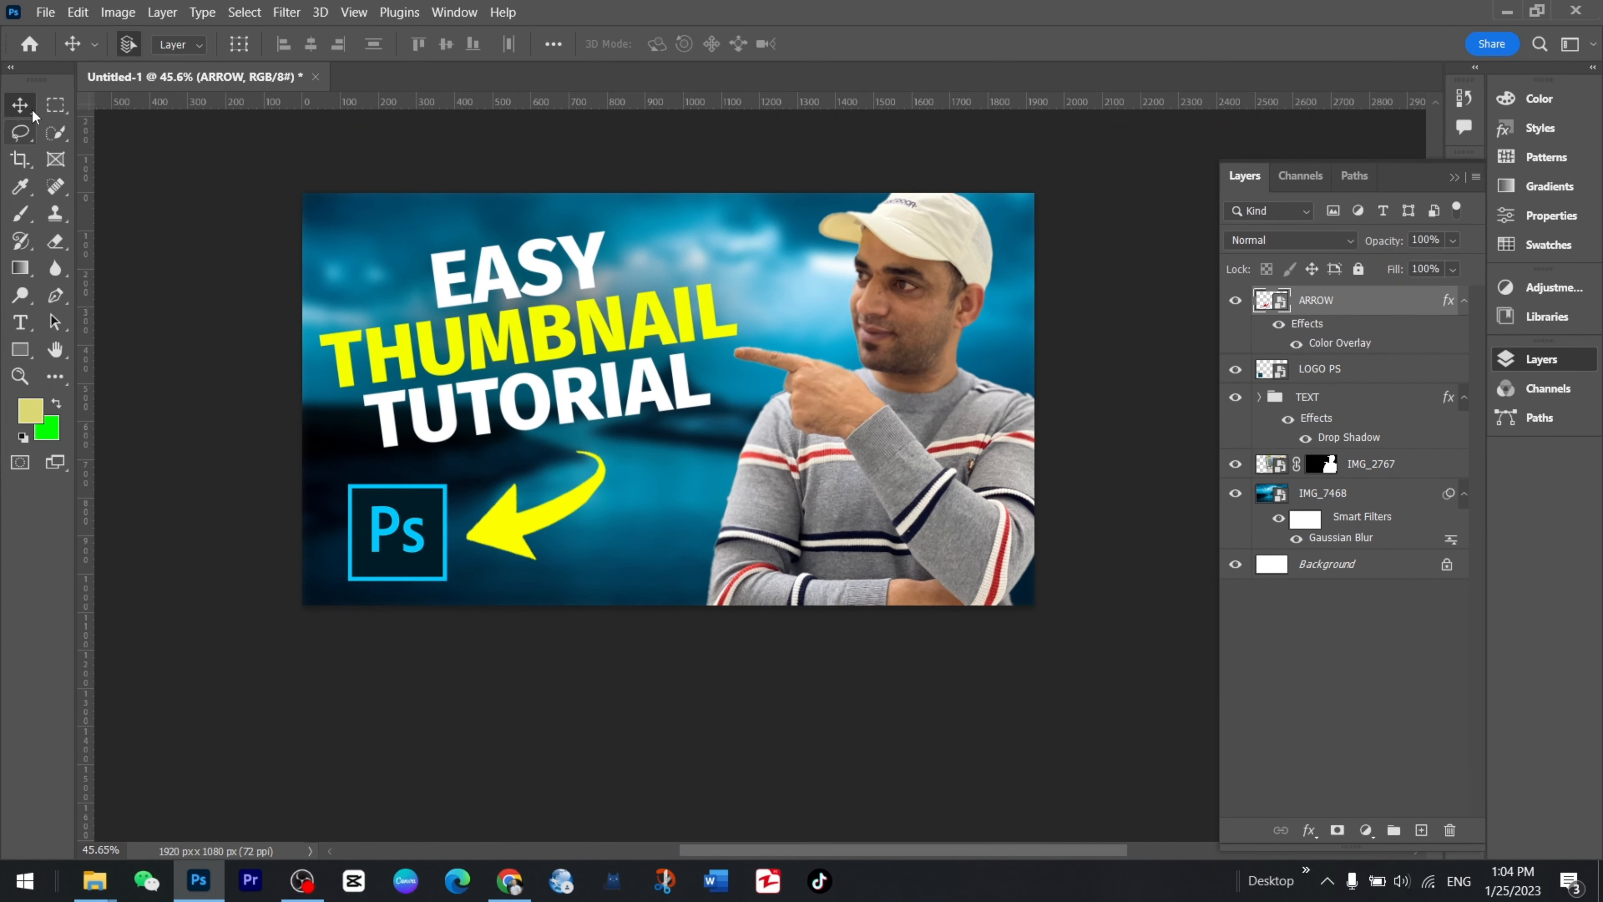
Add an Outer Glow layer style to the LOGO PS layer with the Normal blend mode.
left_click(404, 537)
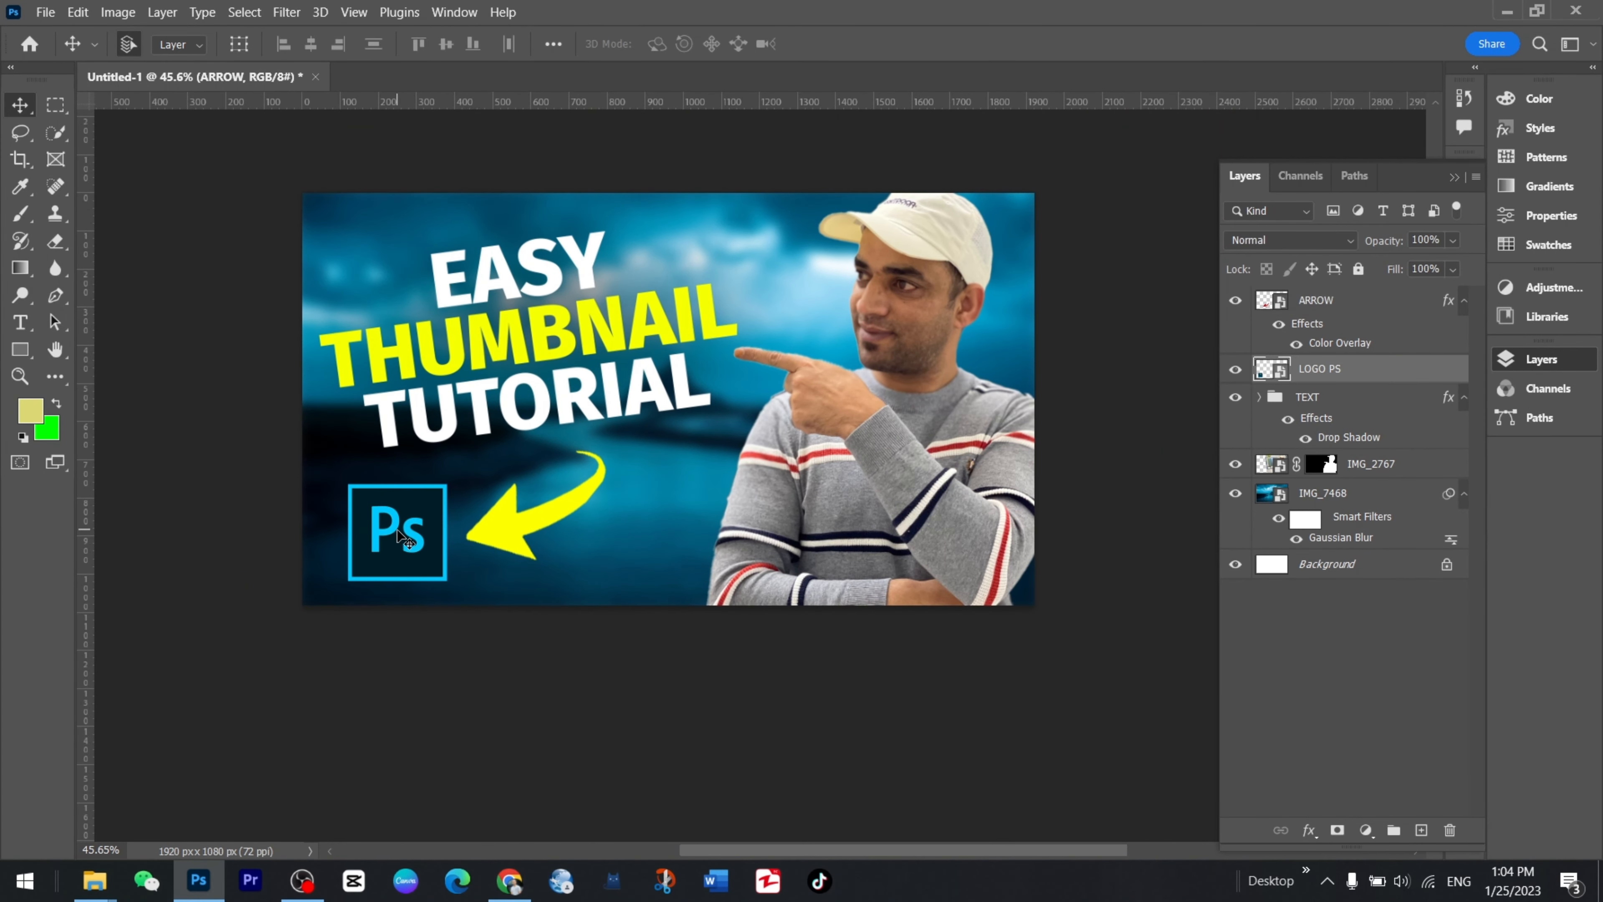
right_click(1318, 371)
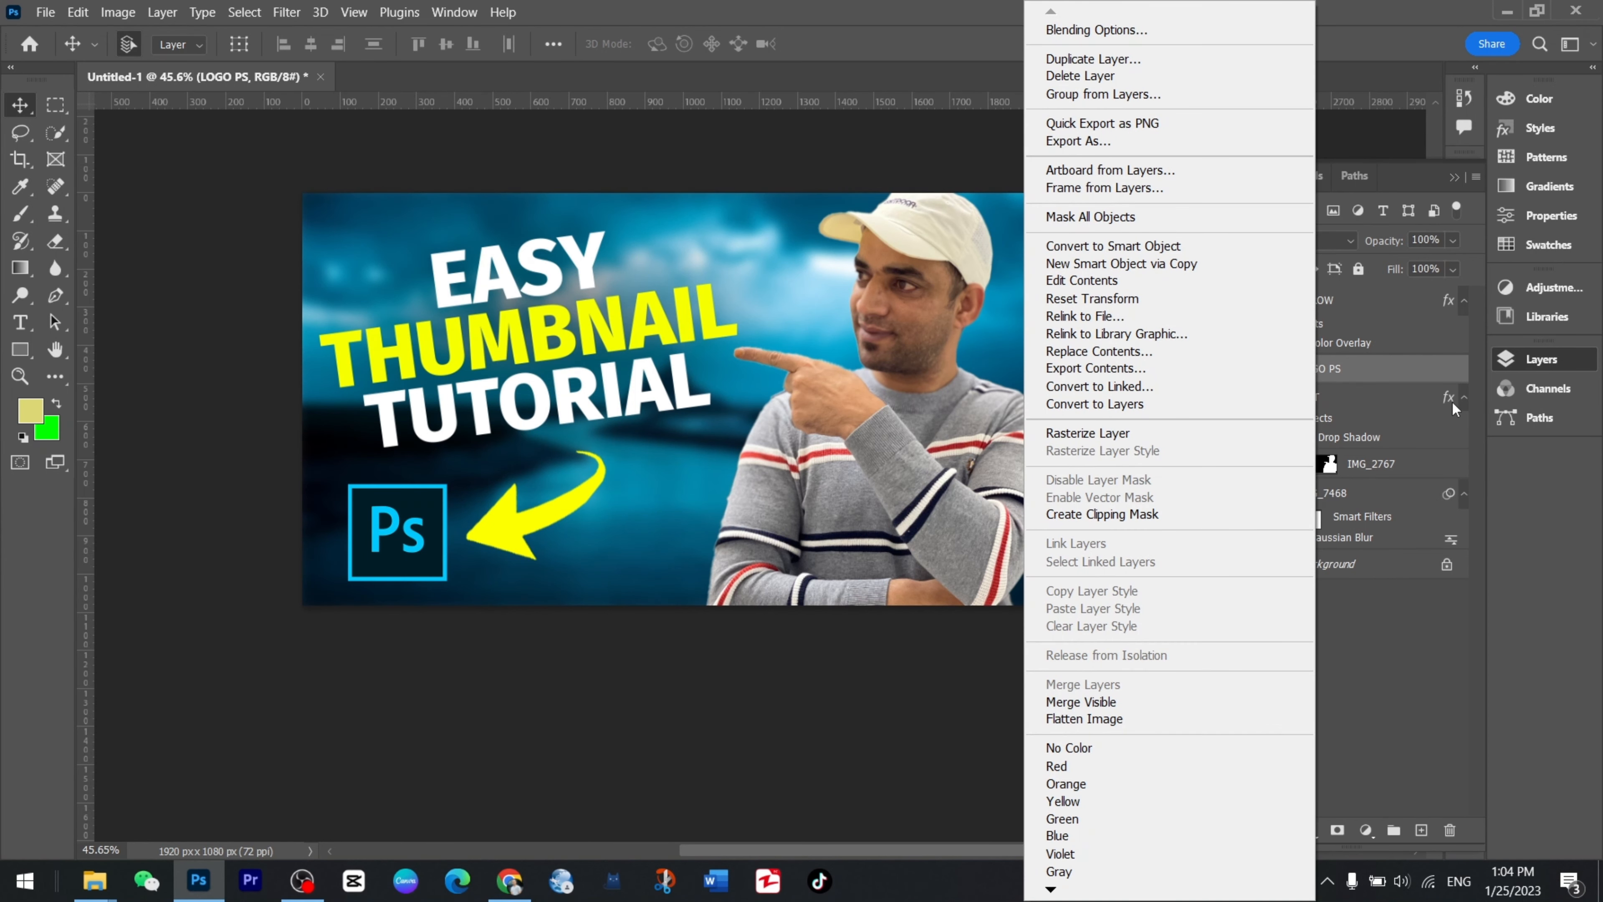
left_click(1420, 370)
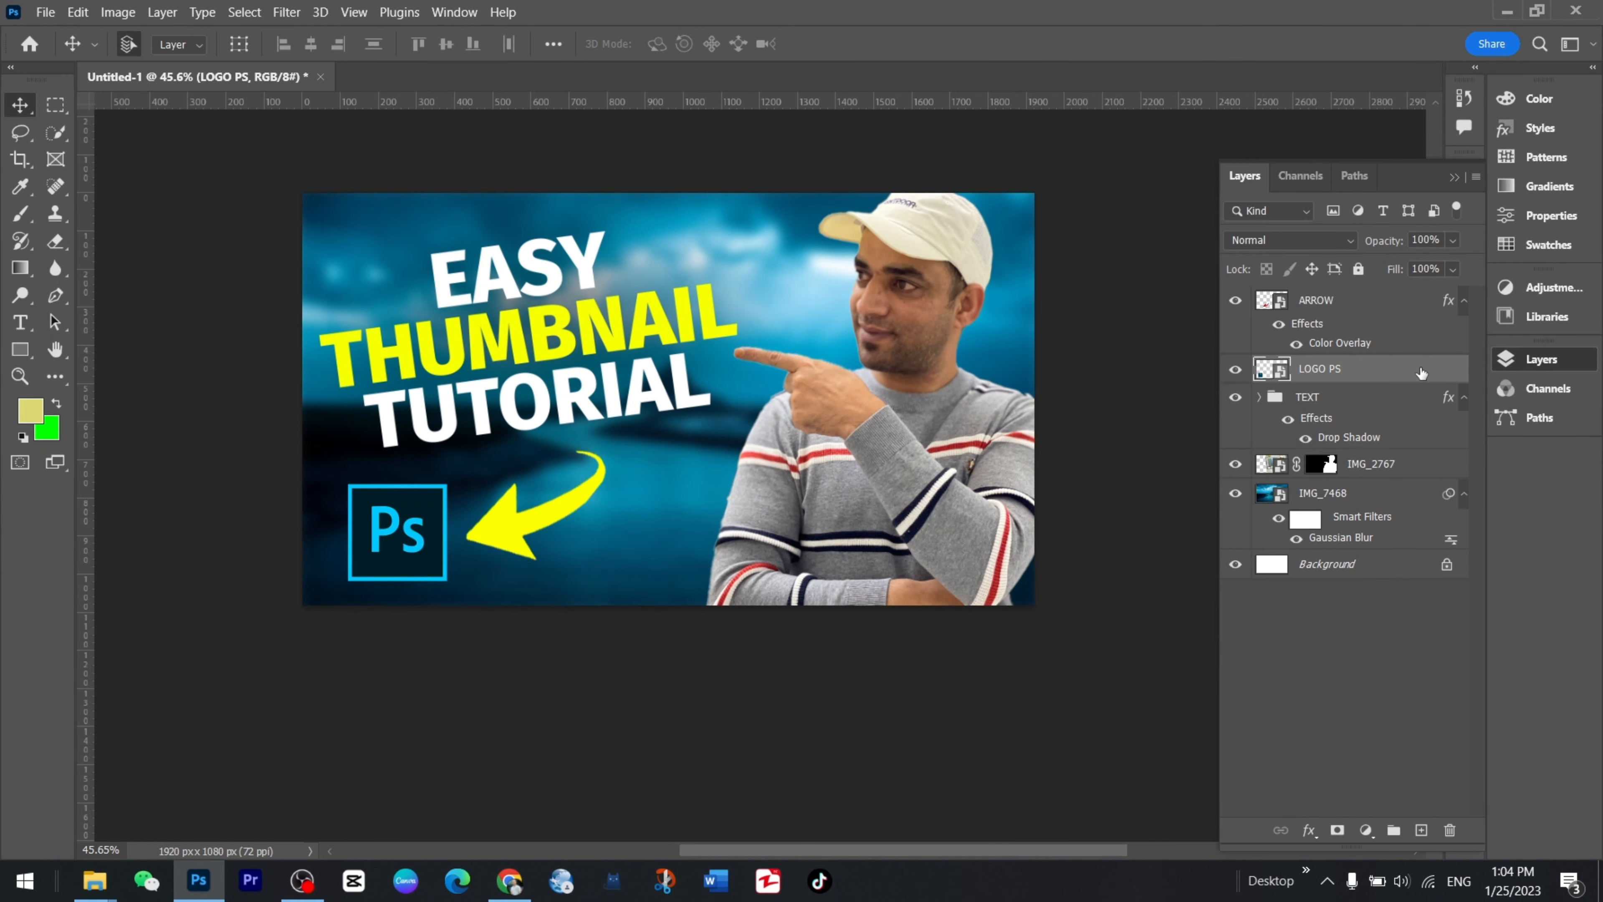
double_click(1421, 371)
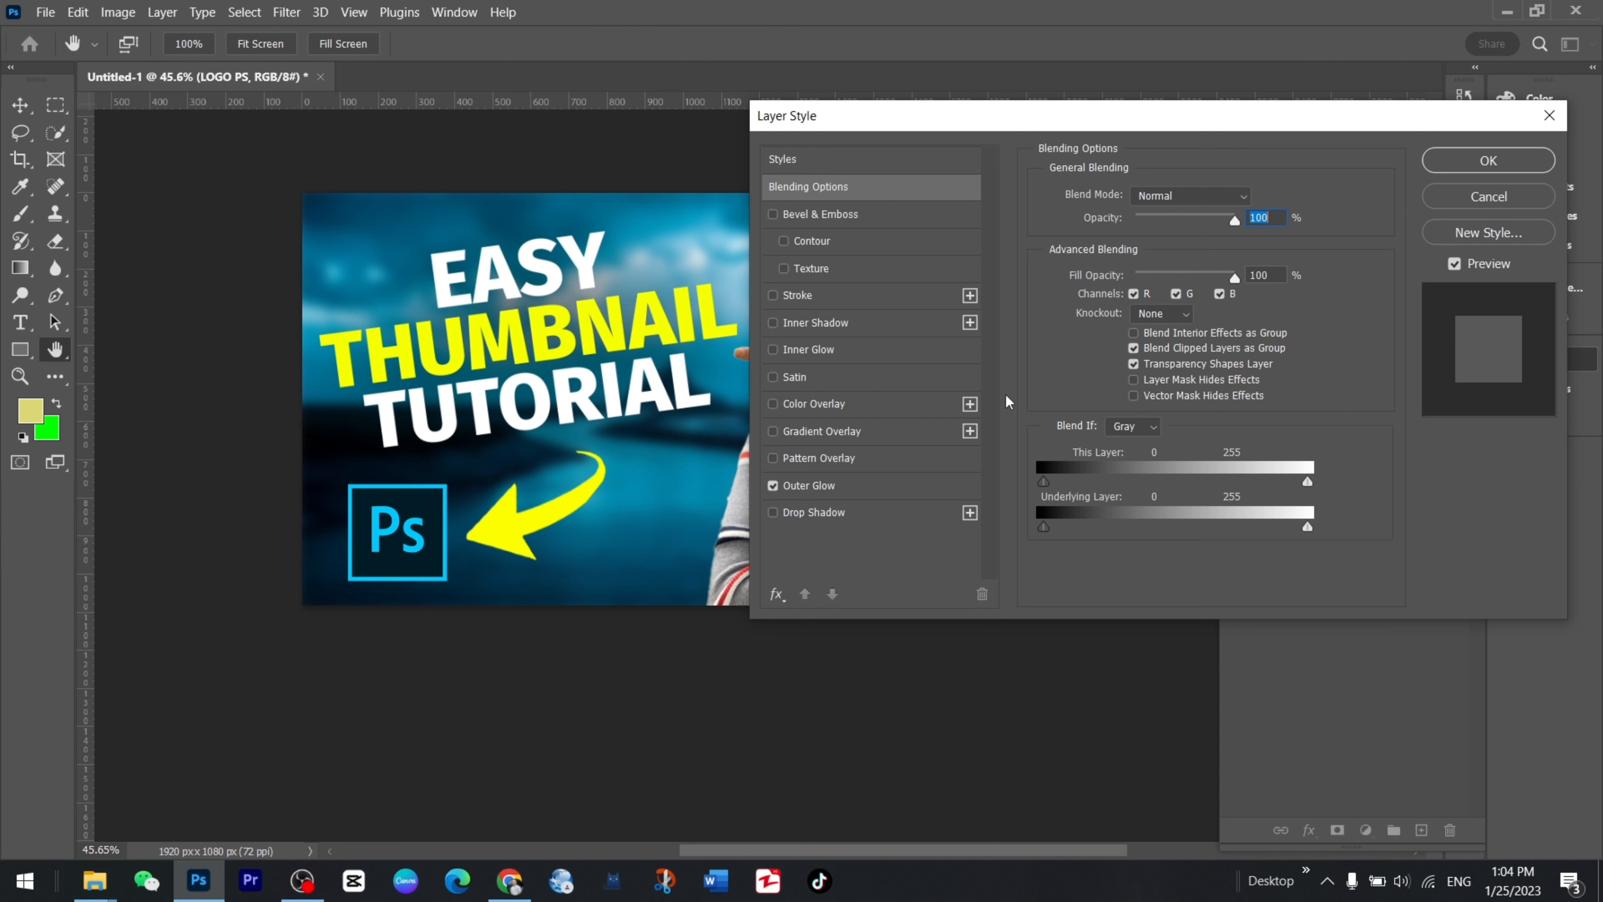
left_click(818, 490)
left_click(1190, 199)
left_click(1180, 212)
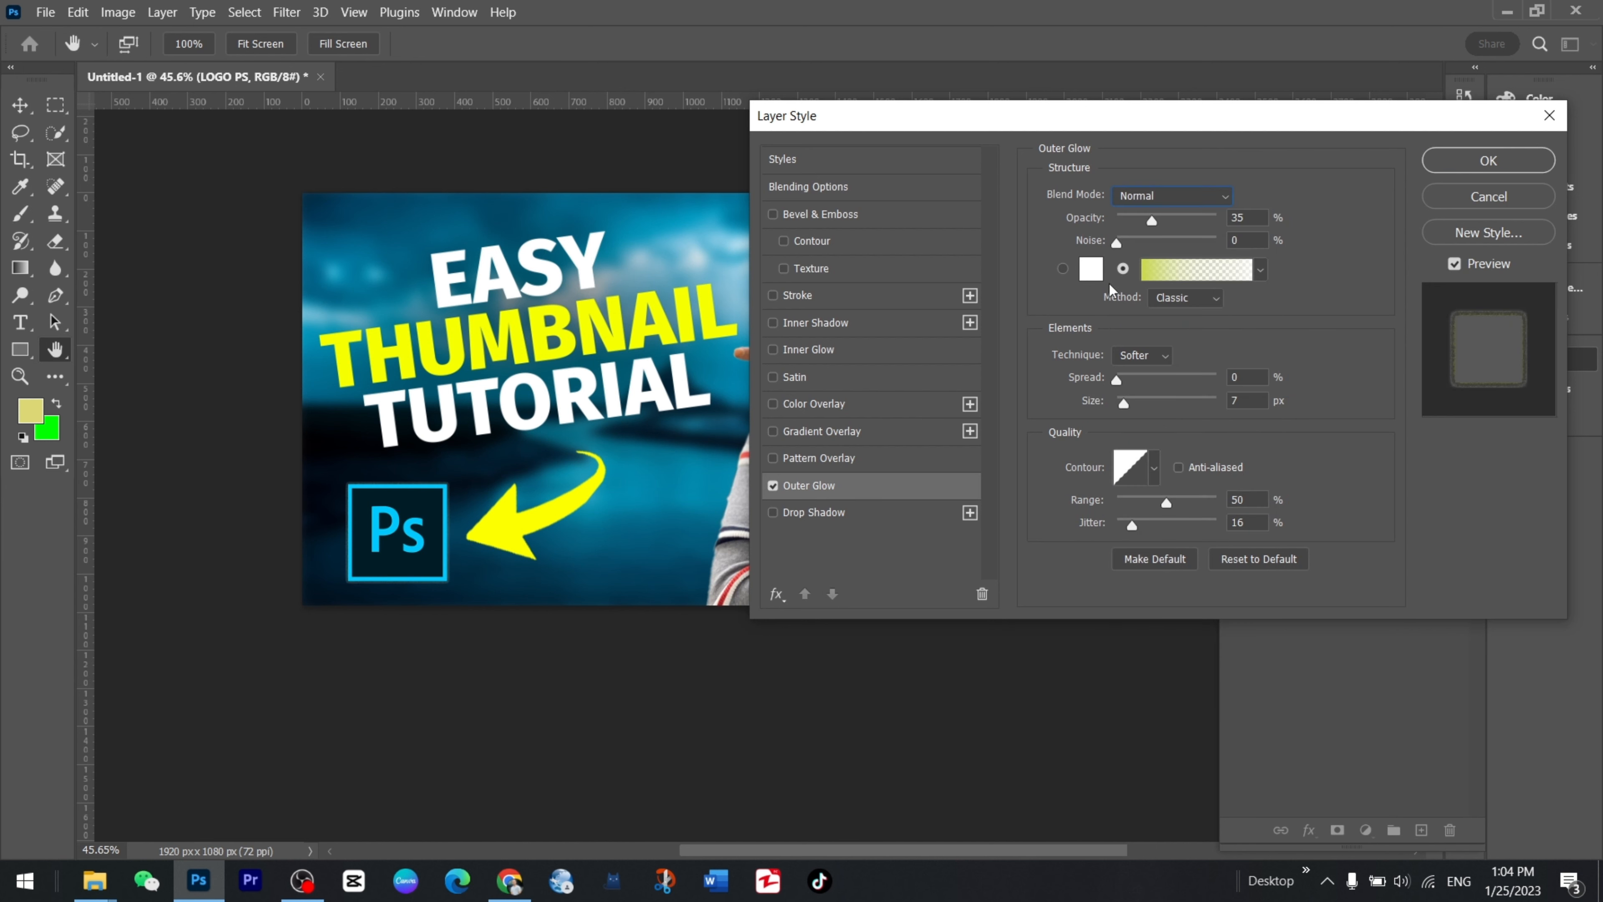
Try a cyan 03e8fd colour for the logo's Outer Glow with a size of 114 px.
left_click(1091, 275)
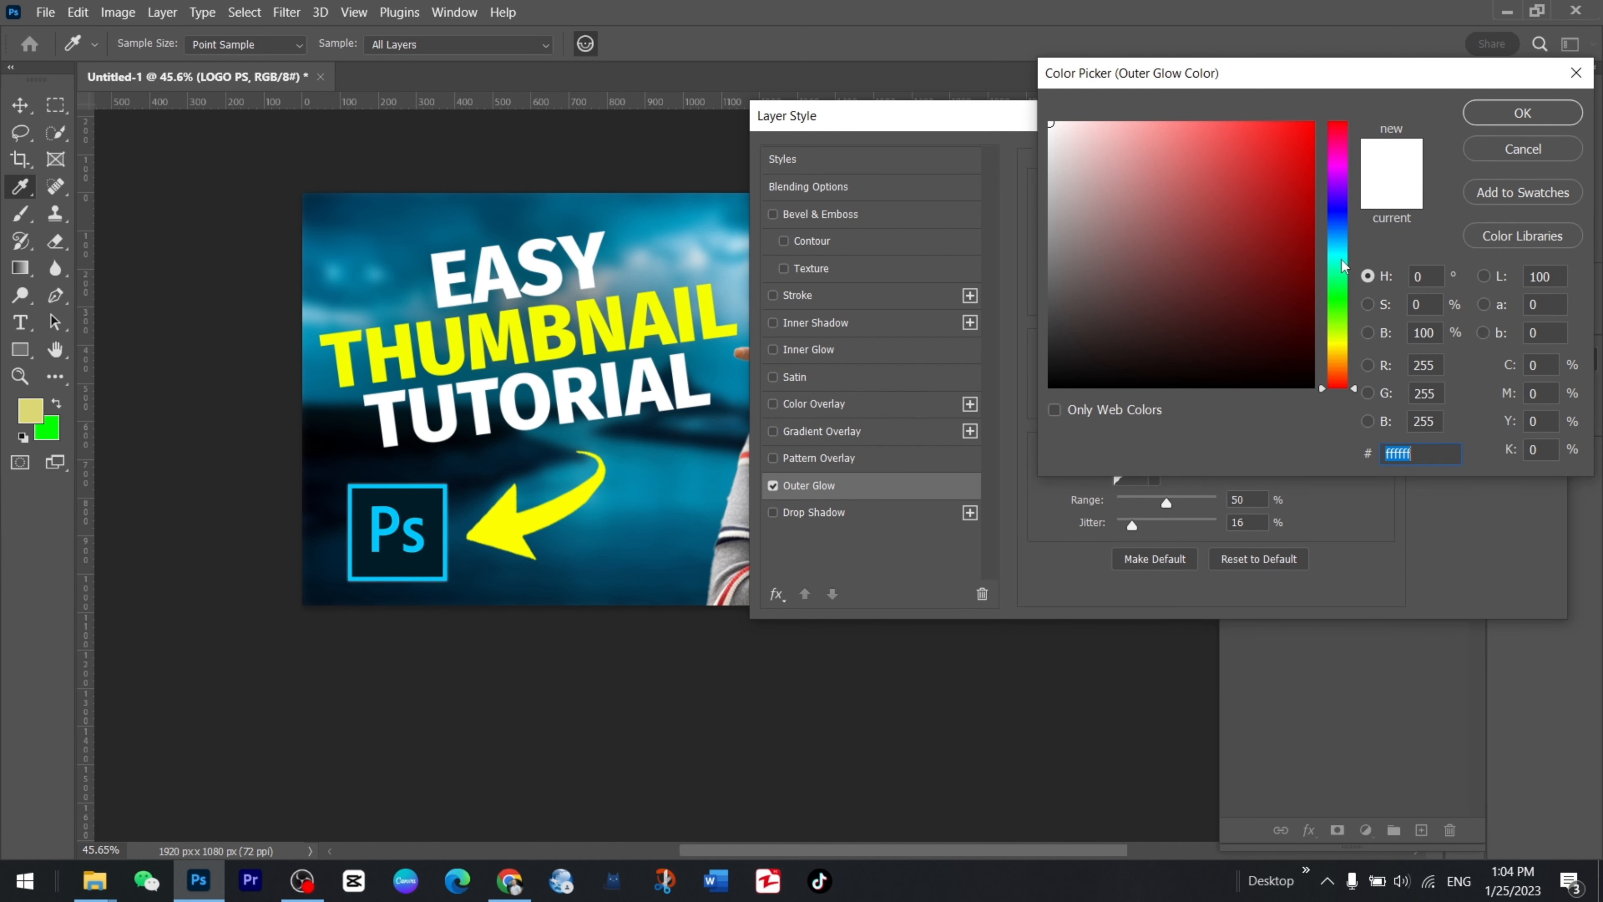
left_click(1336, 251)
left_click(1312, 124)
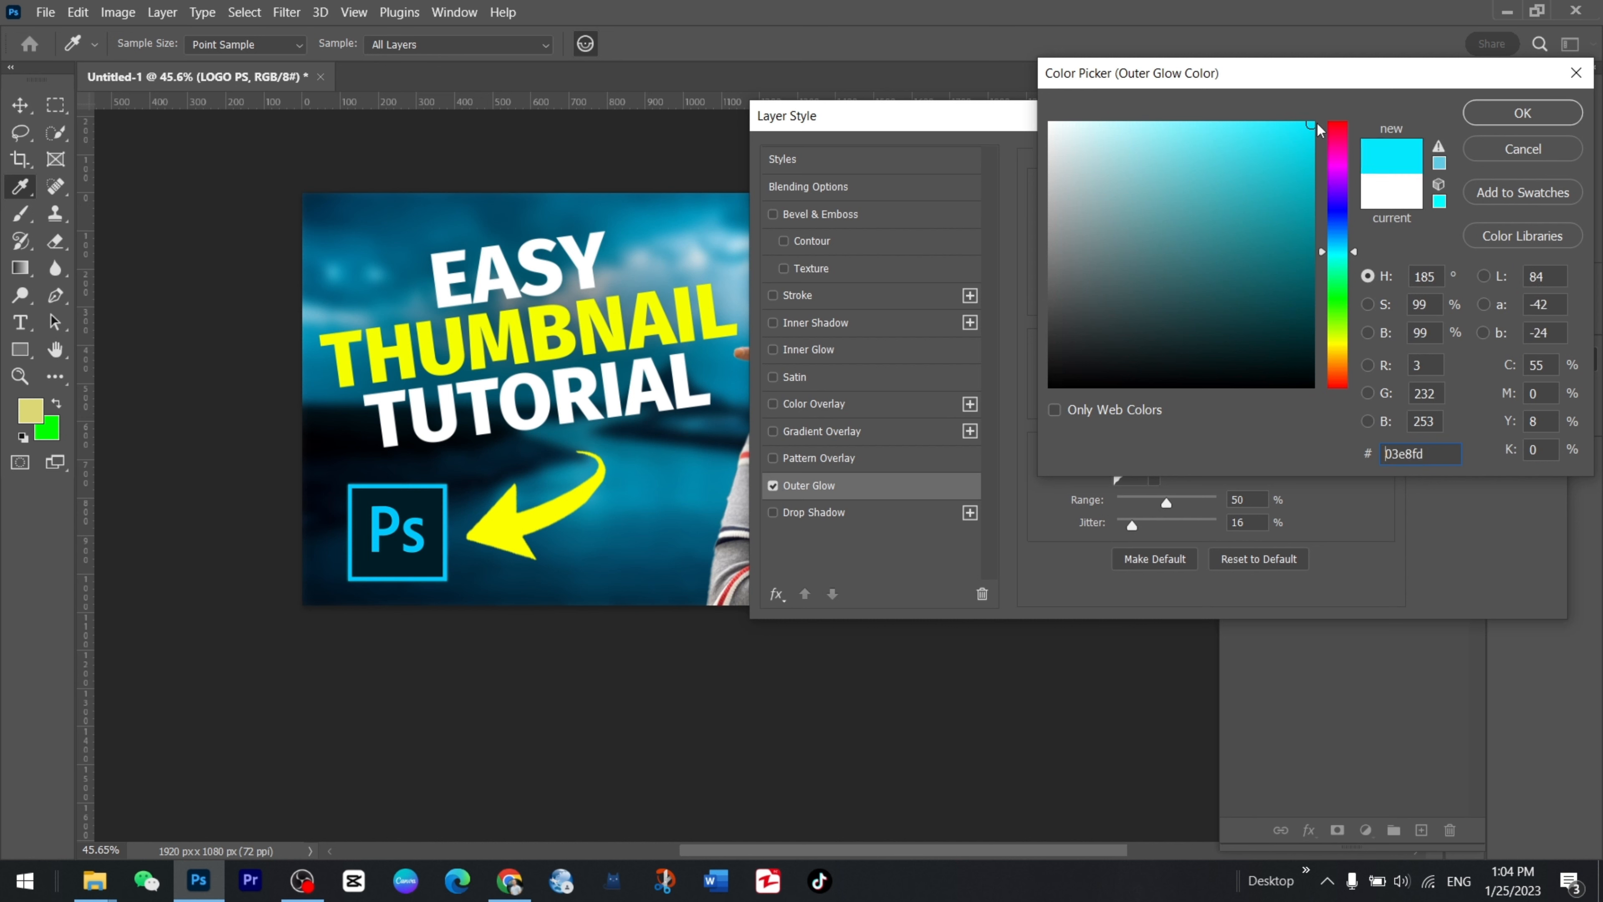
left_click(1522, 113)
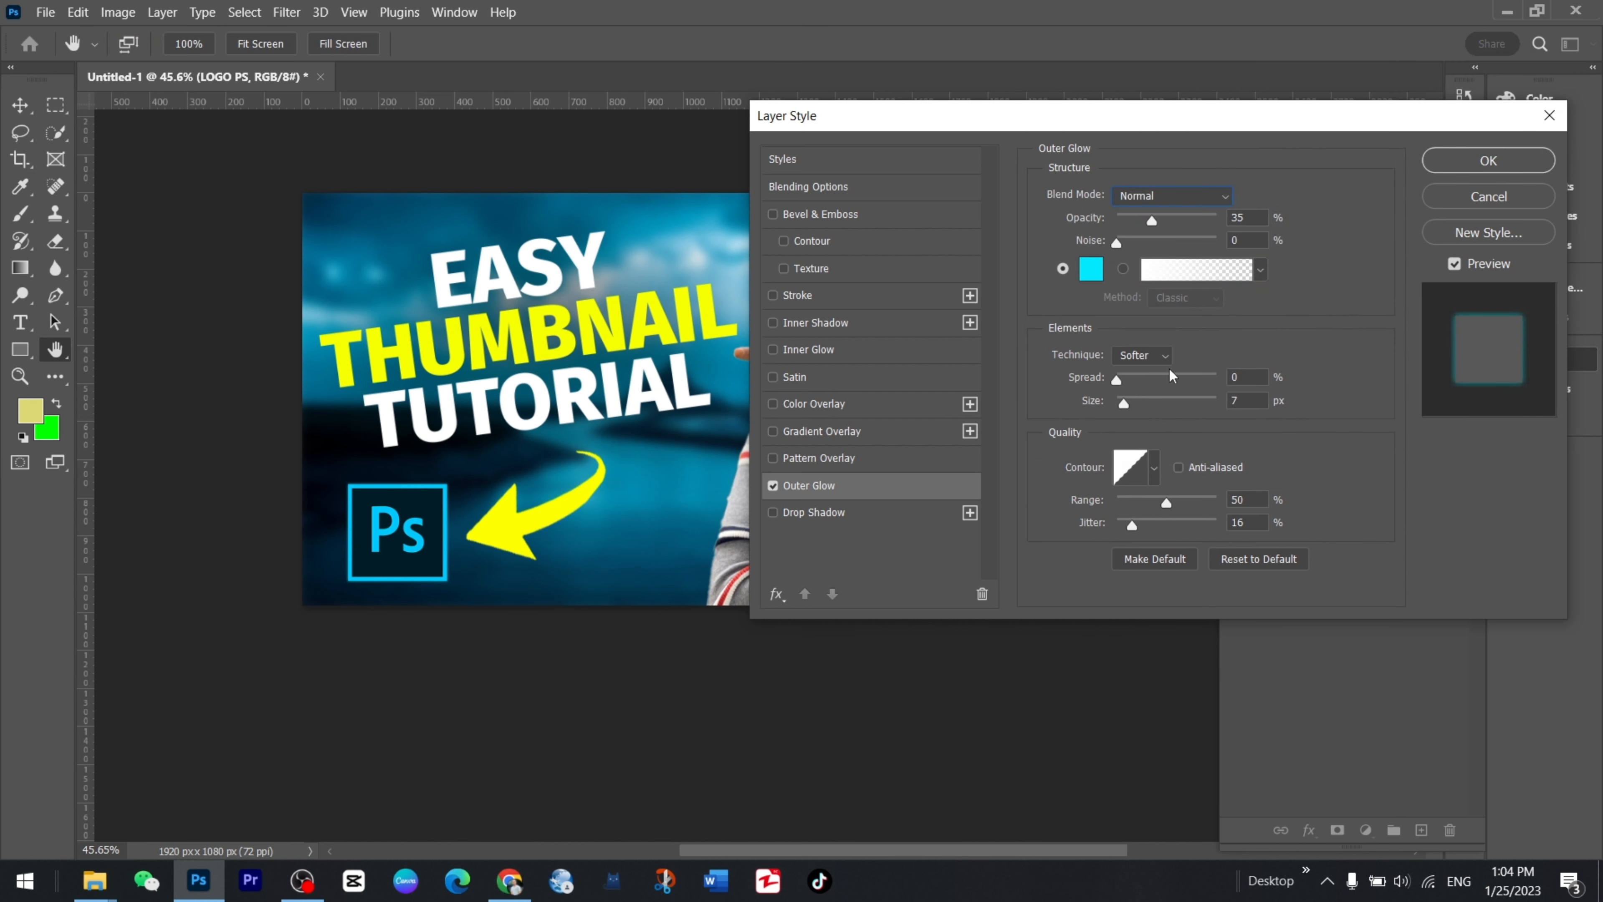
left_click_drag(1126, 406, 1168, 403)
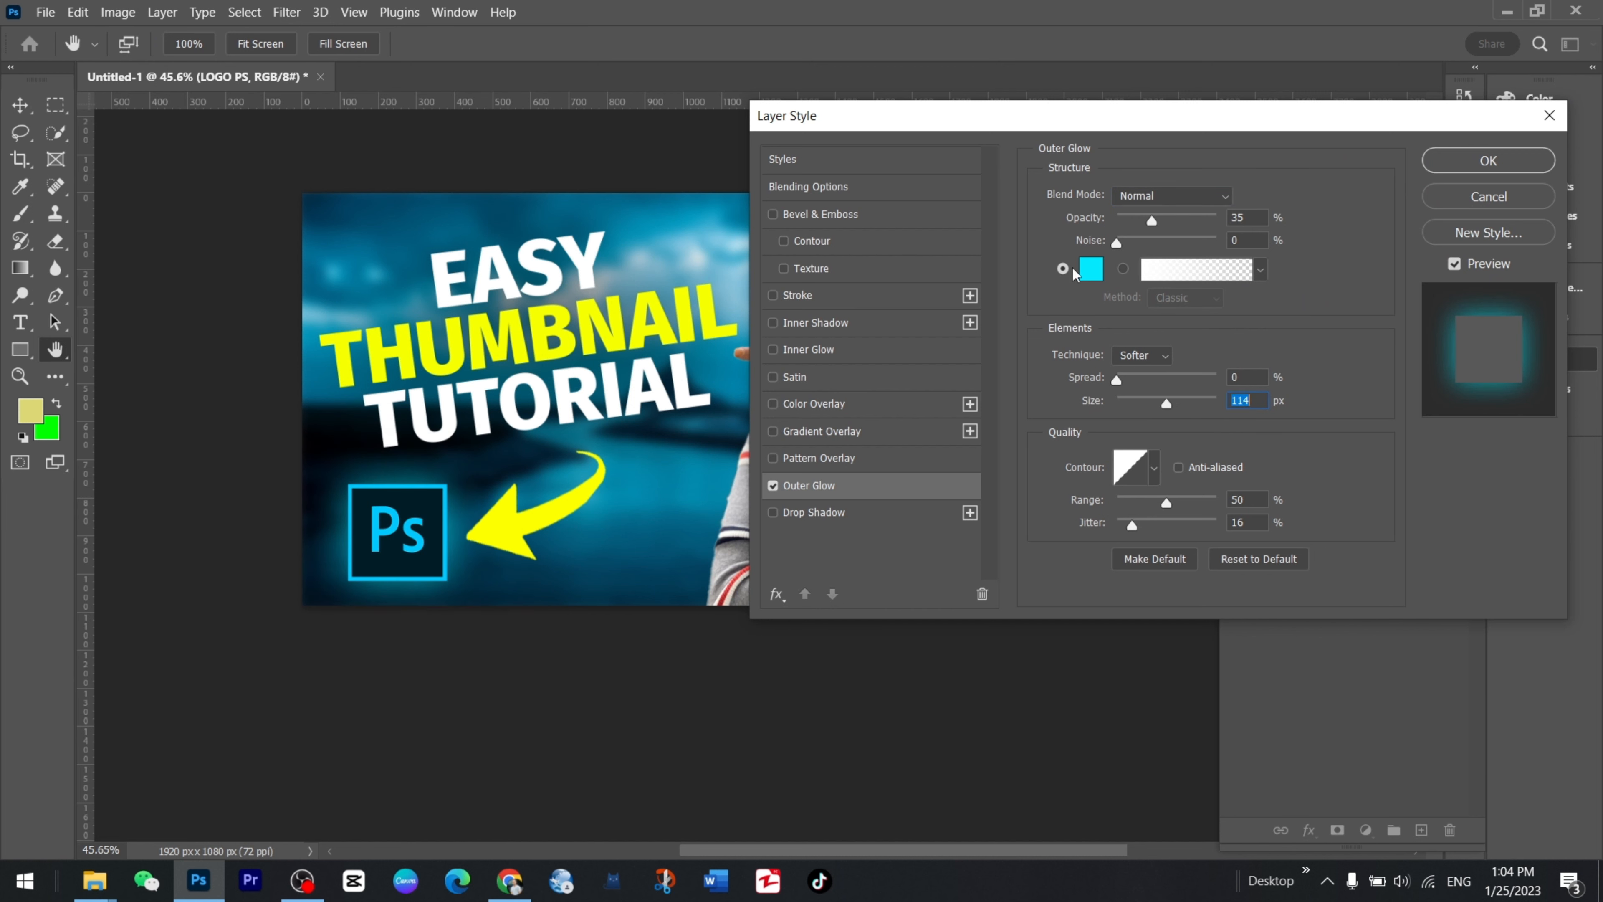
Change the logo's Outer Glow colour to bright yellow f8f009.
left_click(1090, 278)
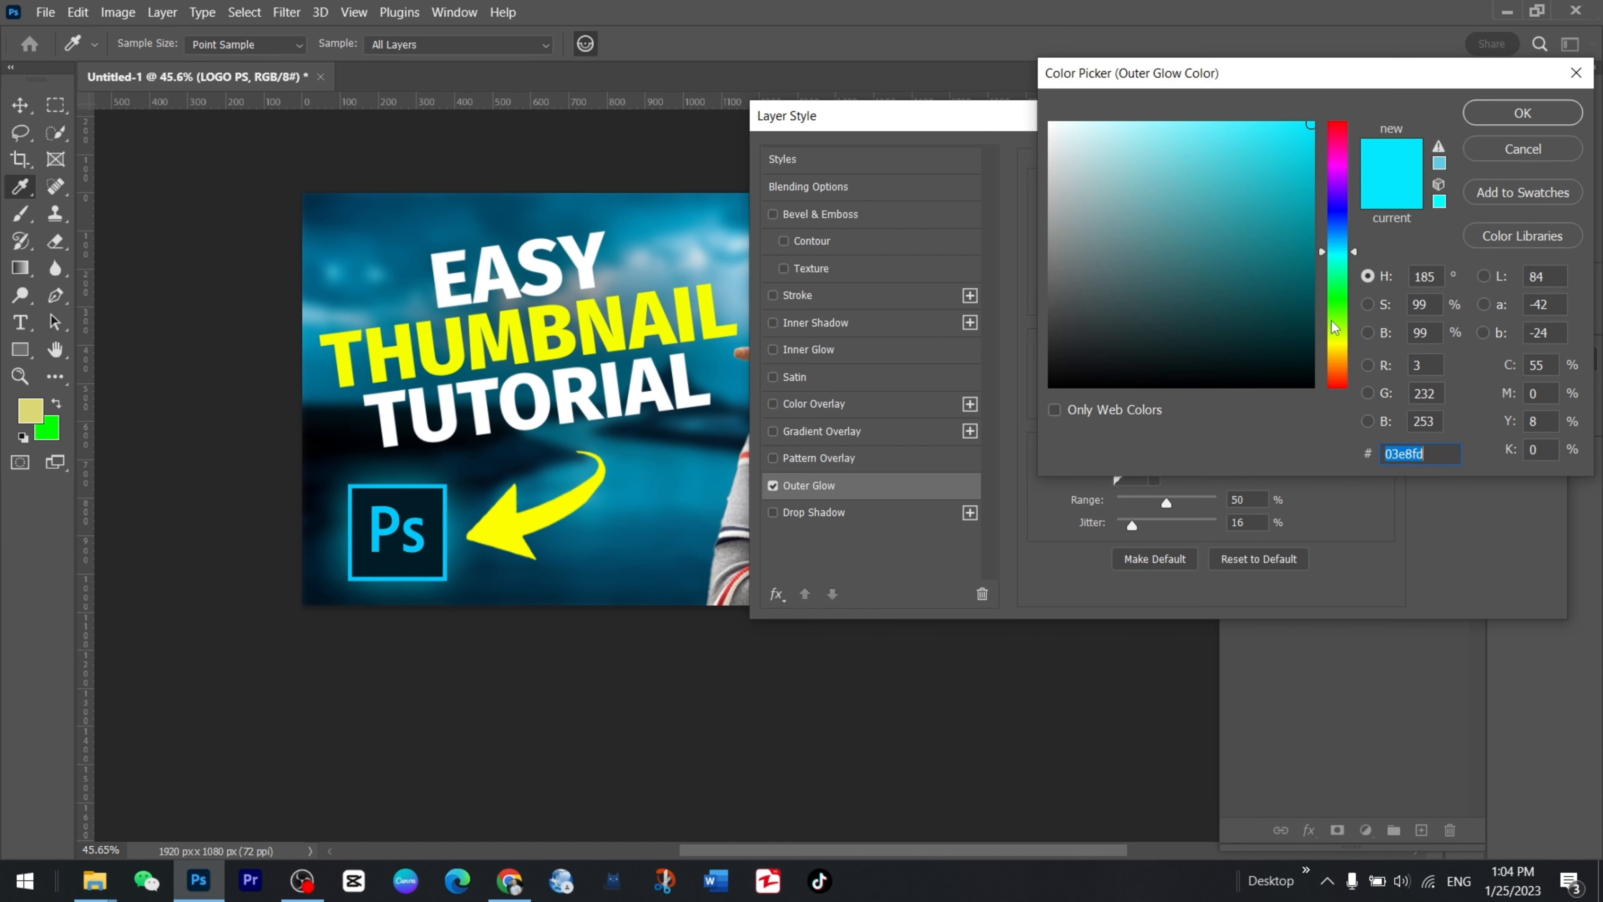
left_click(1332, 344)
left_click(1305, 129)
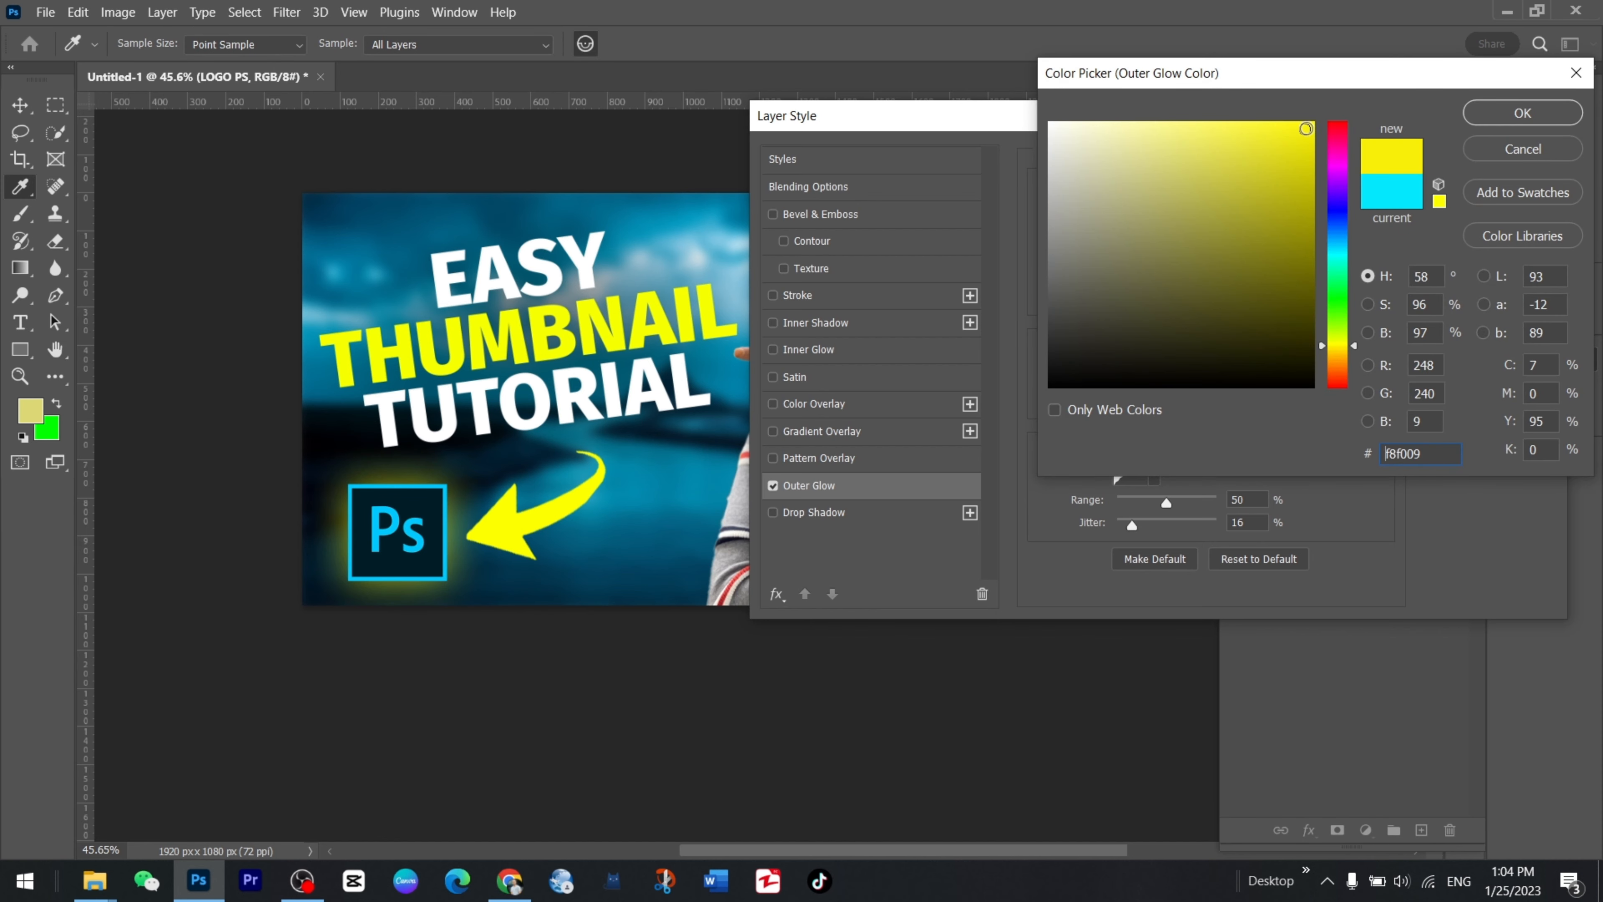
left_click(1520, 113)
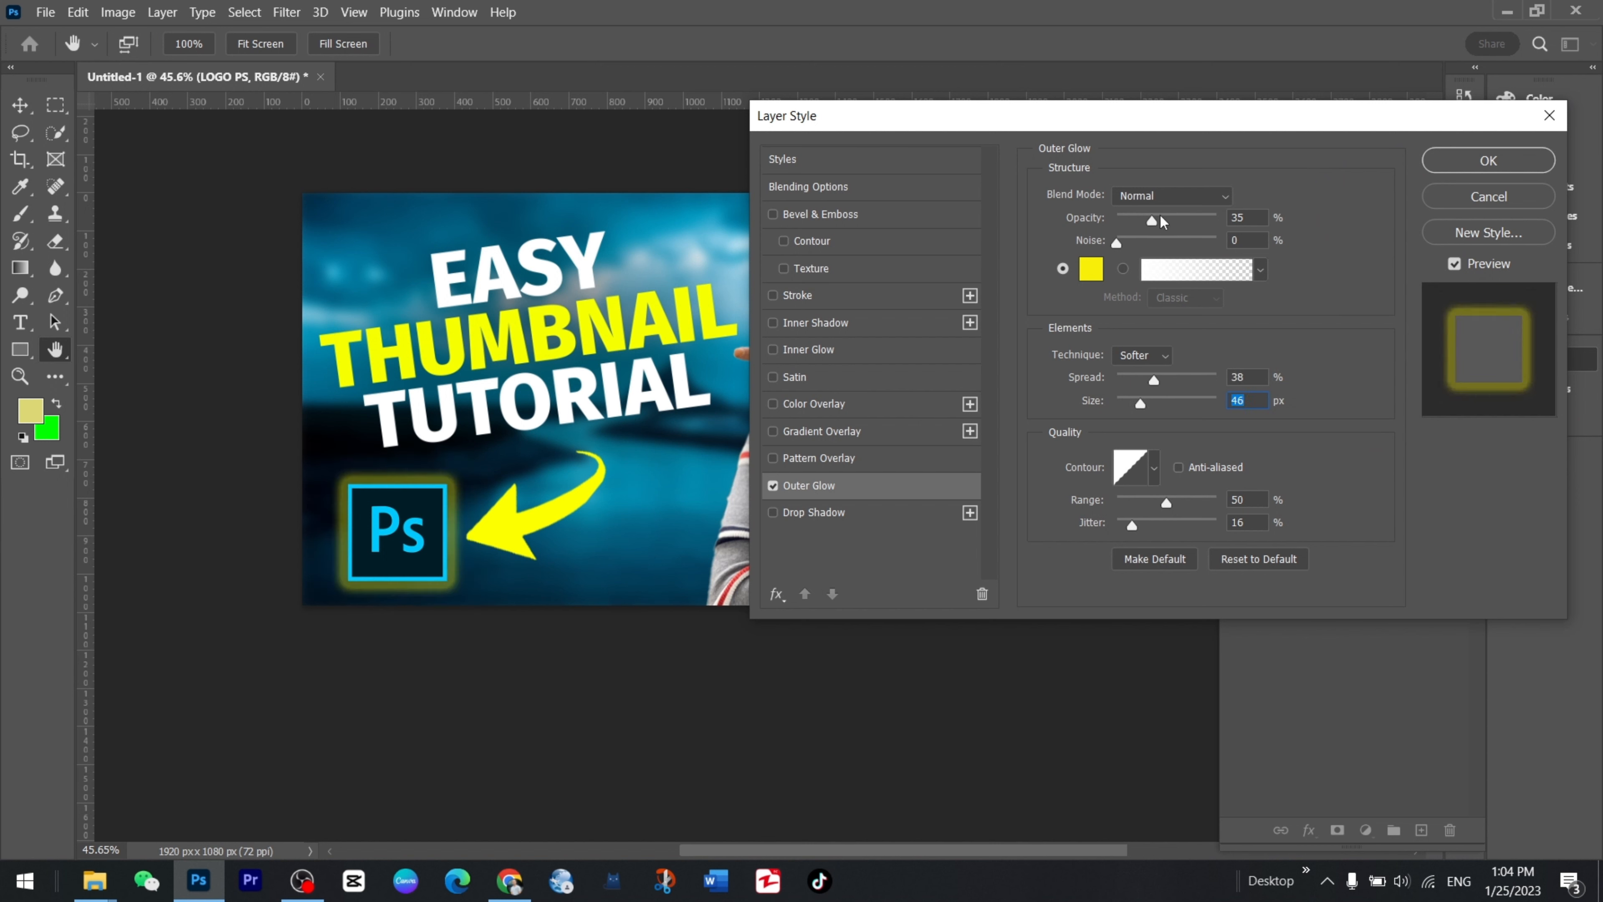
Set the logo's Outer Glow to 100% opacity, 0% spread and 27 px size, and apply the layer style.
left_click_drag(1146, 218, 1220, 224)
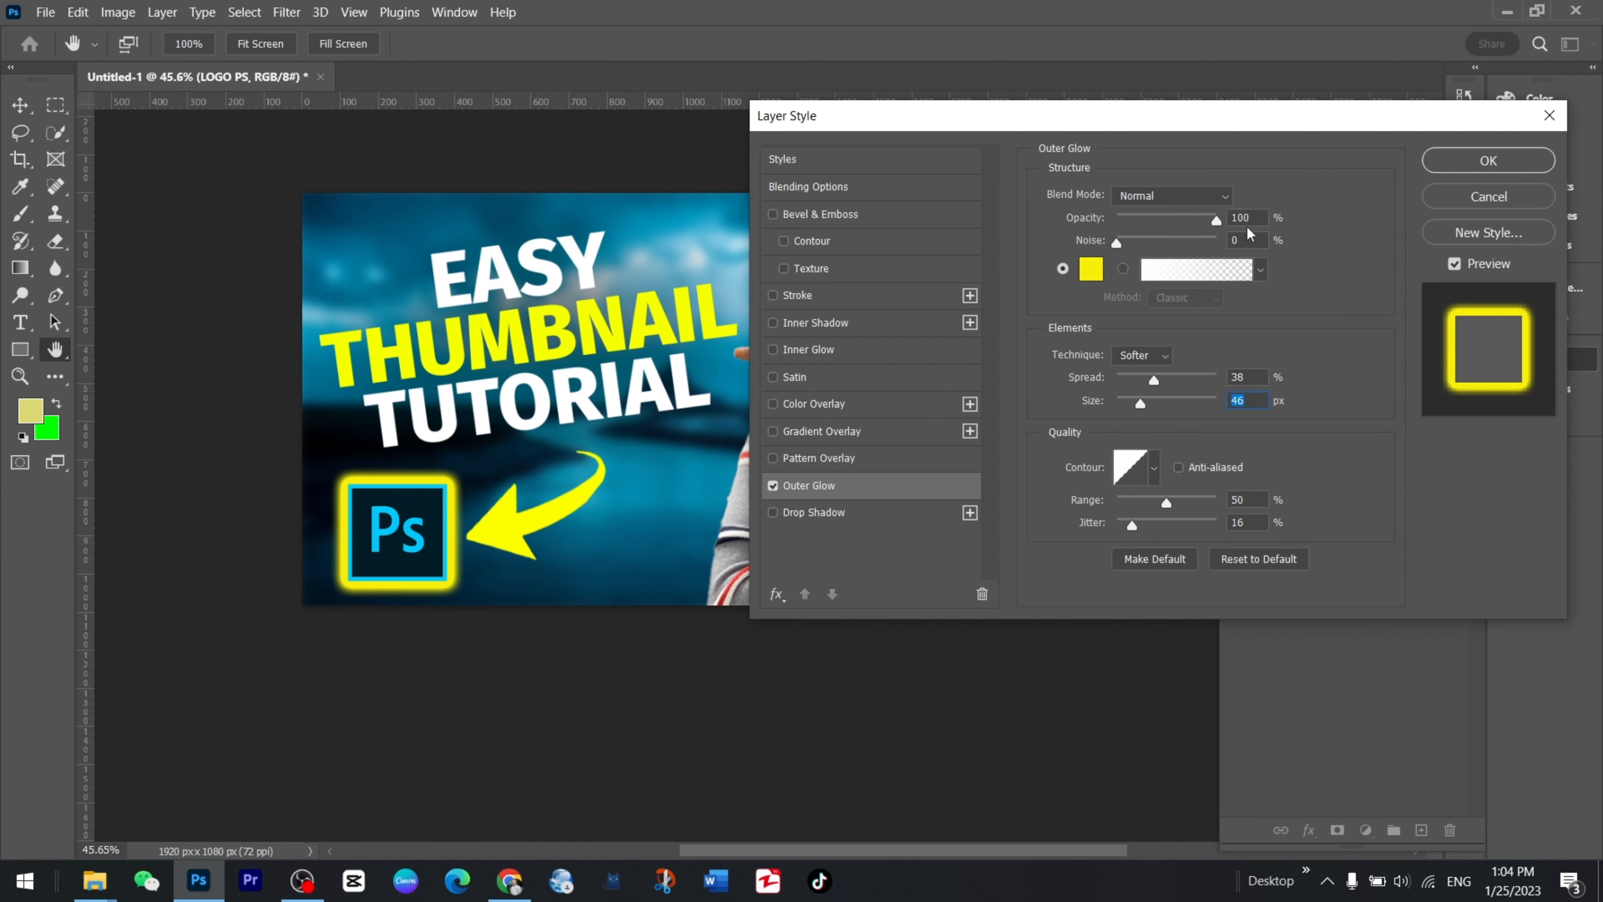
mouse_move(1153, 379)
left_mouse_down()
mouse_move(1099, 357)
mouse_move(1130, 394)
left_mouse_up()
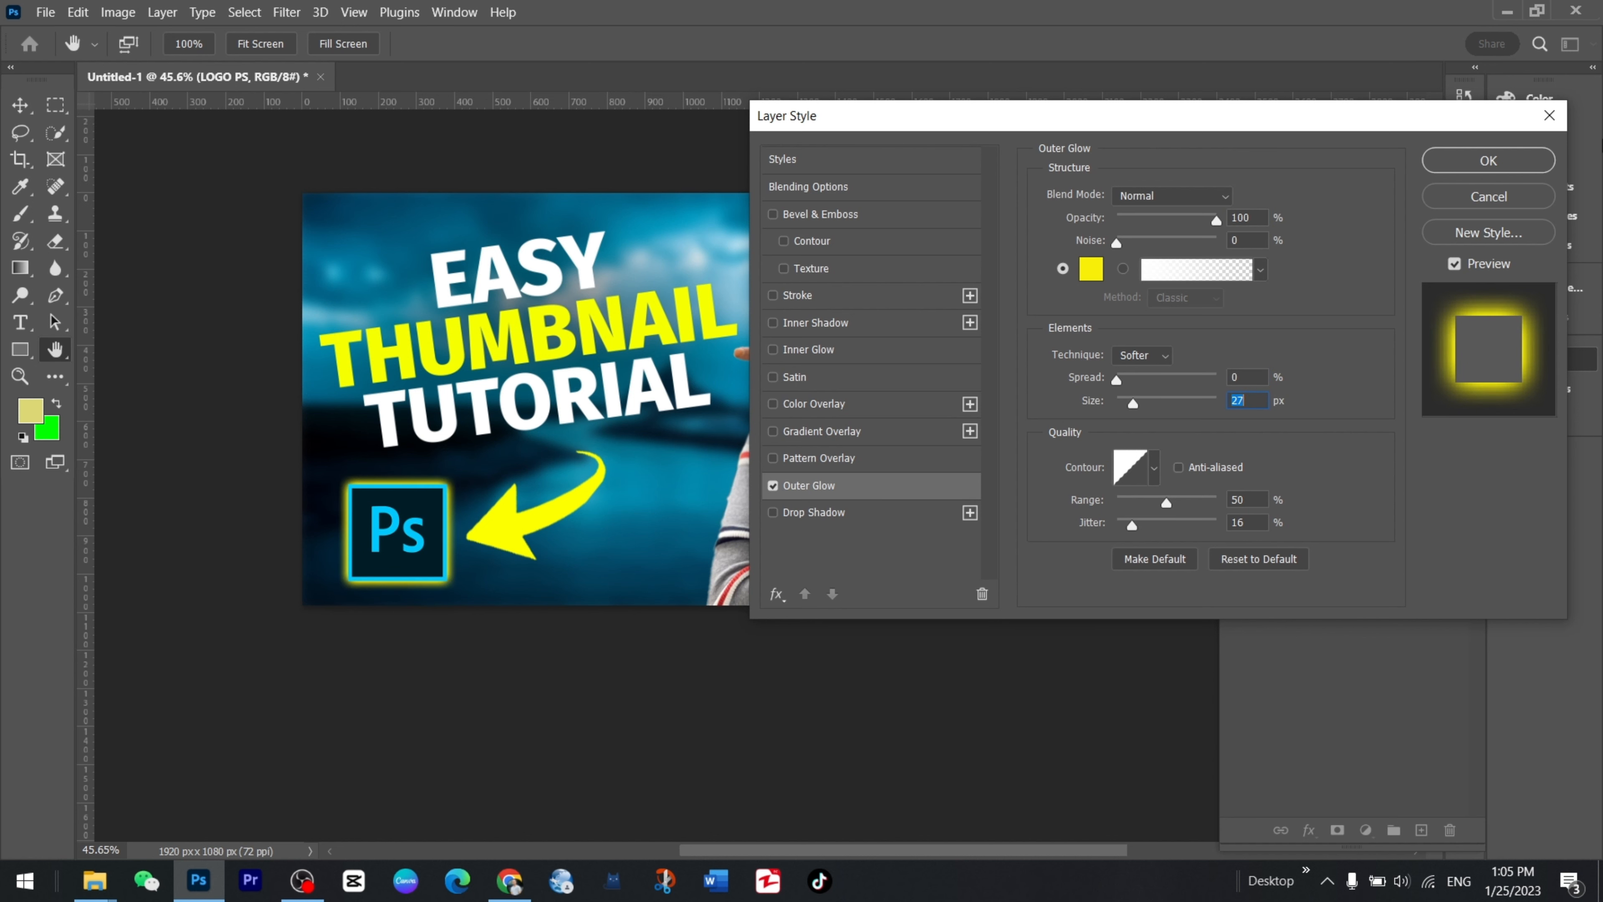
left_click(1488, 161)
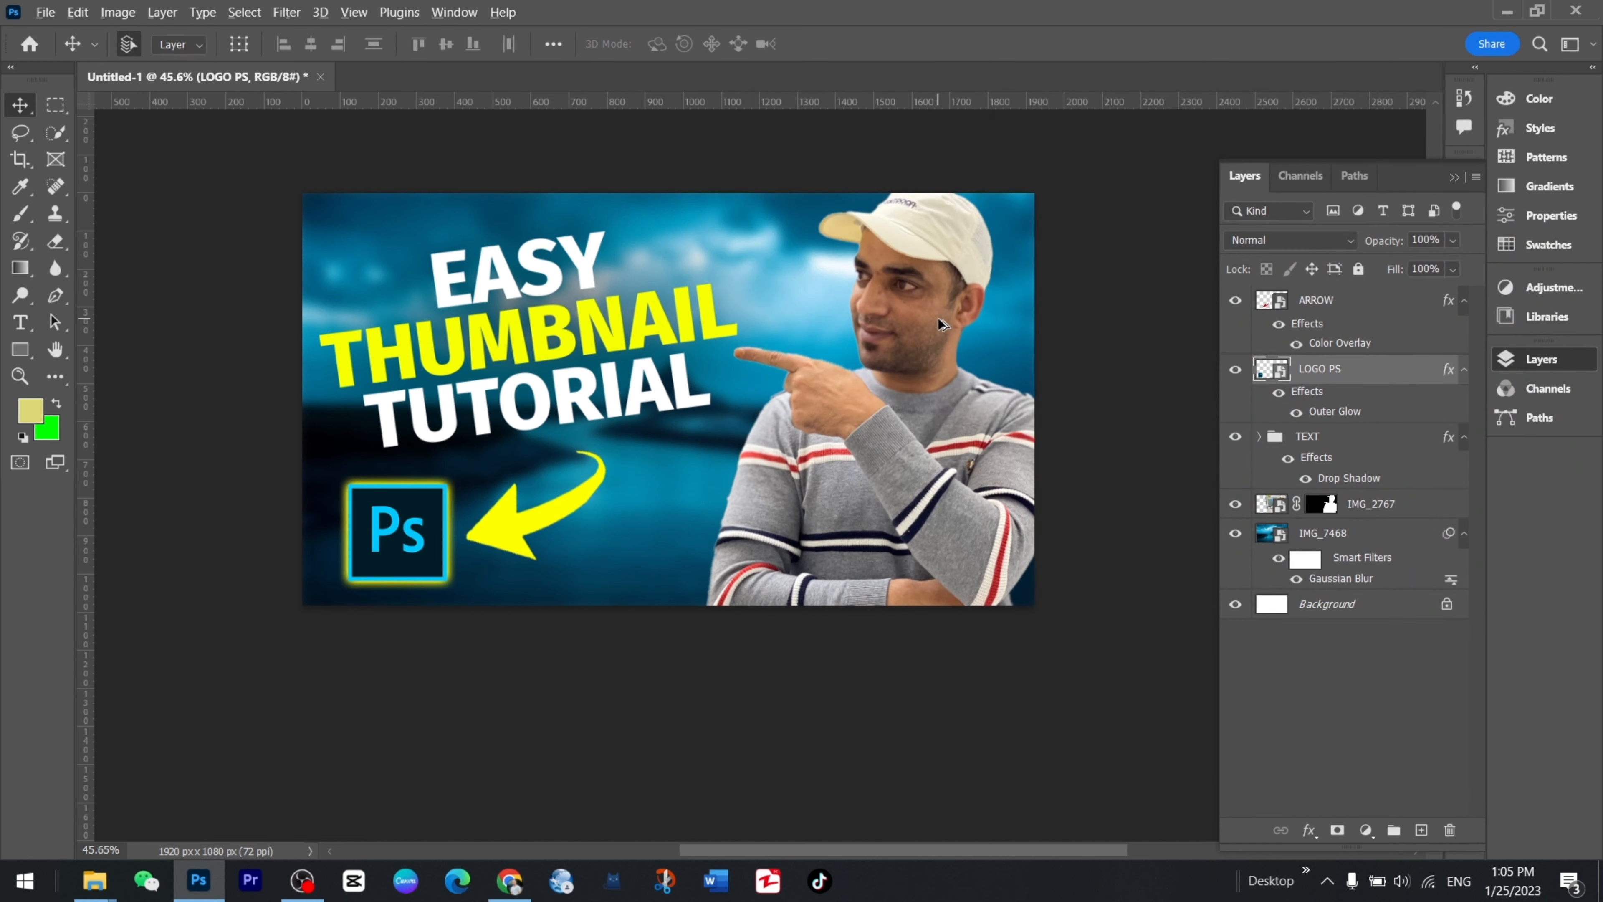
Enable a Drop Shadow layer style on the pointing man's layer IMG_2767, keeping the man in view beside the dialog.
scroll(937, 316, "down", 2)
scroll(956, 316, "up", 2)
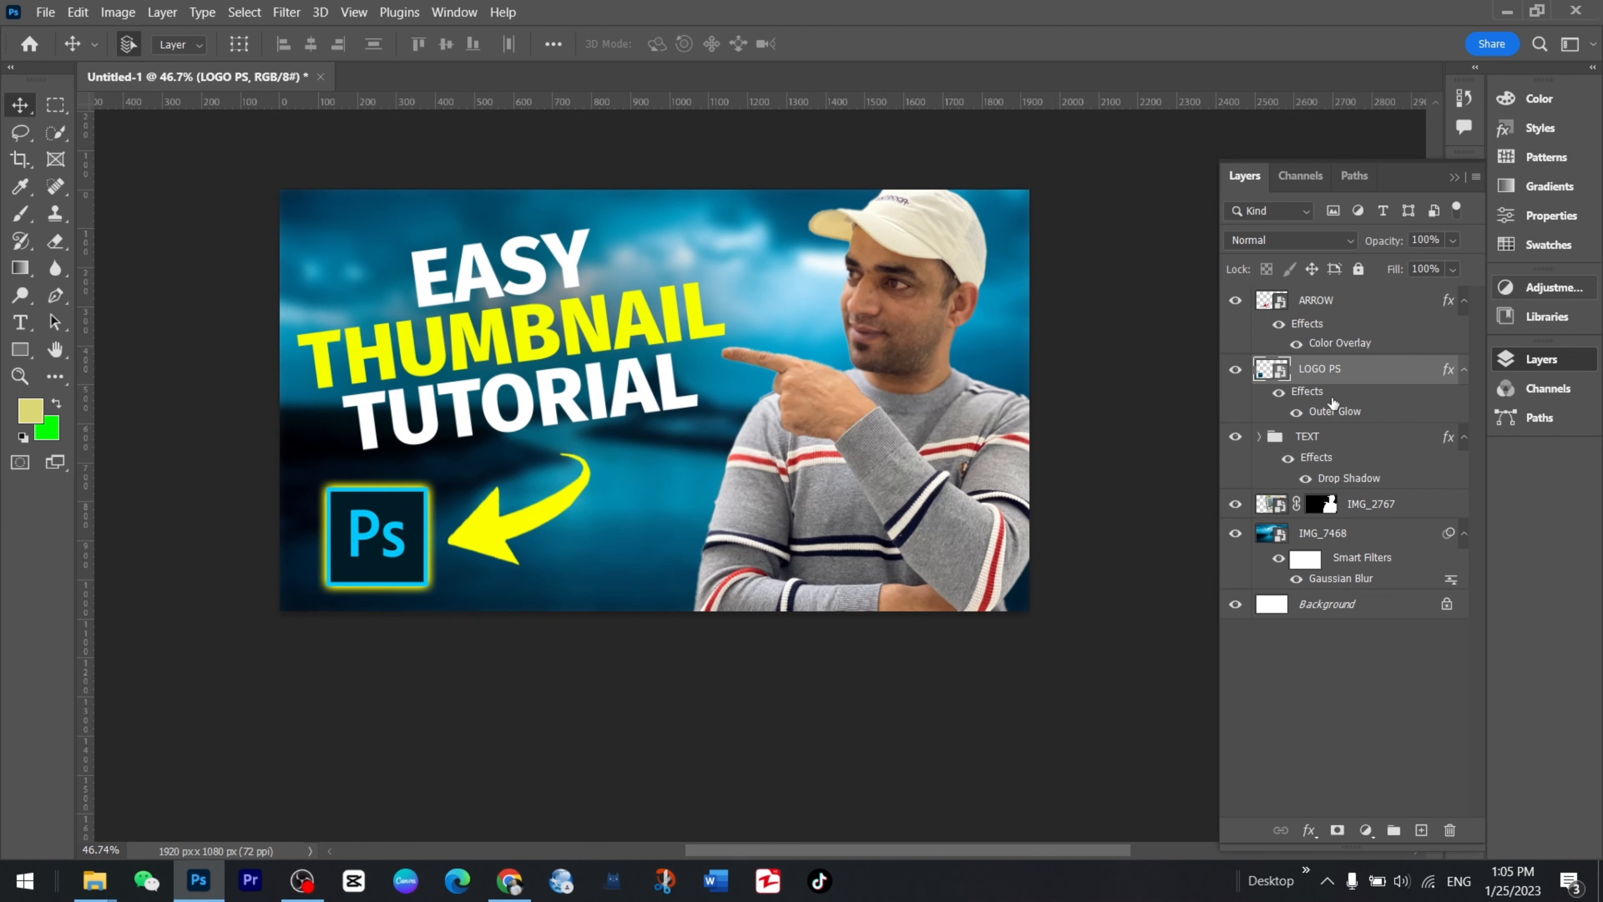
left_click(912, 334)
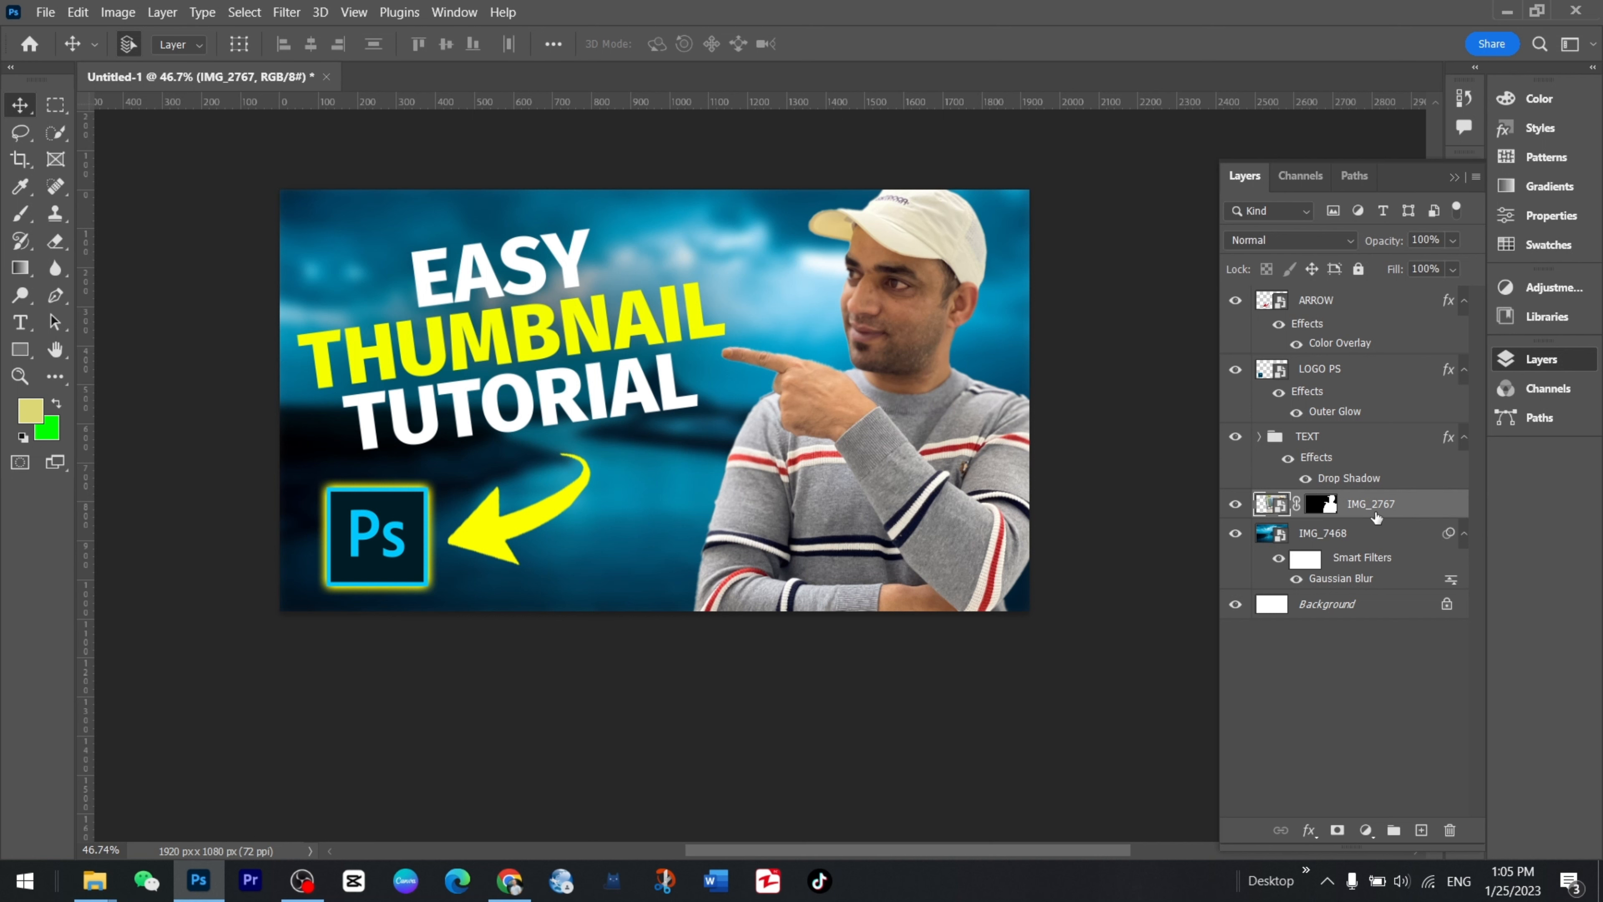
double_click(1394, 504)
left_click(1434, 509)
double_click(1436, 508)
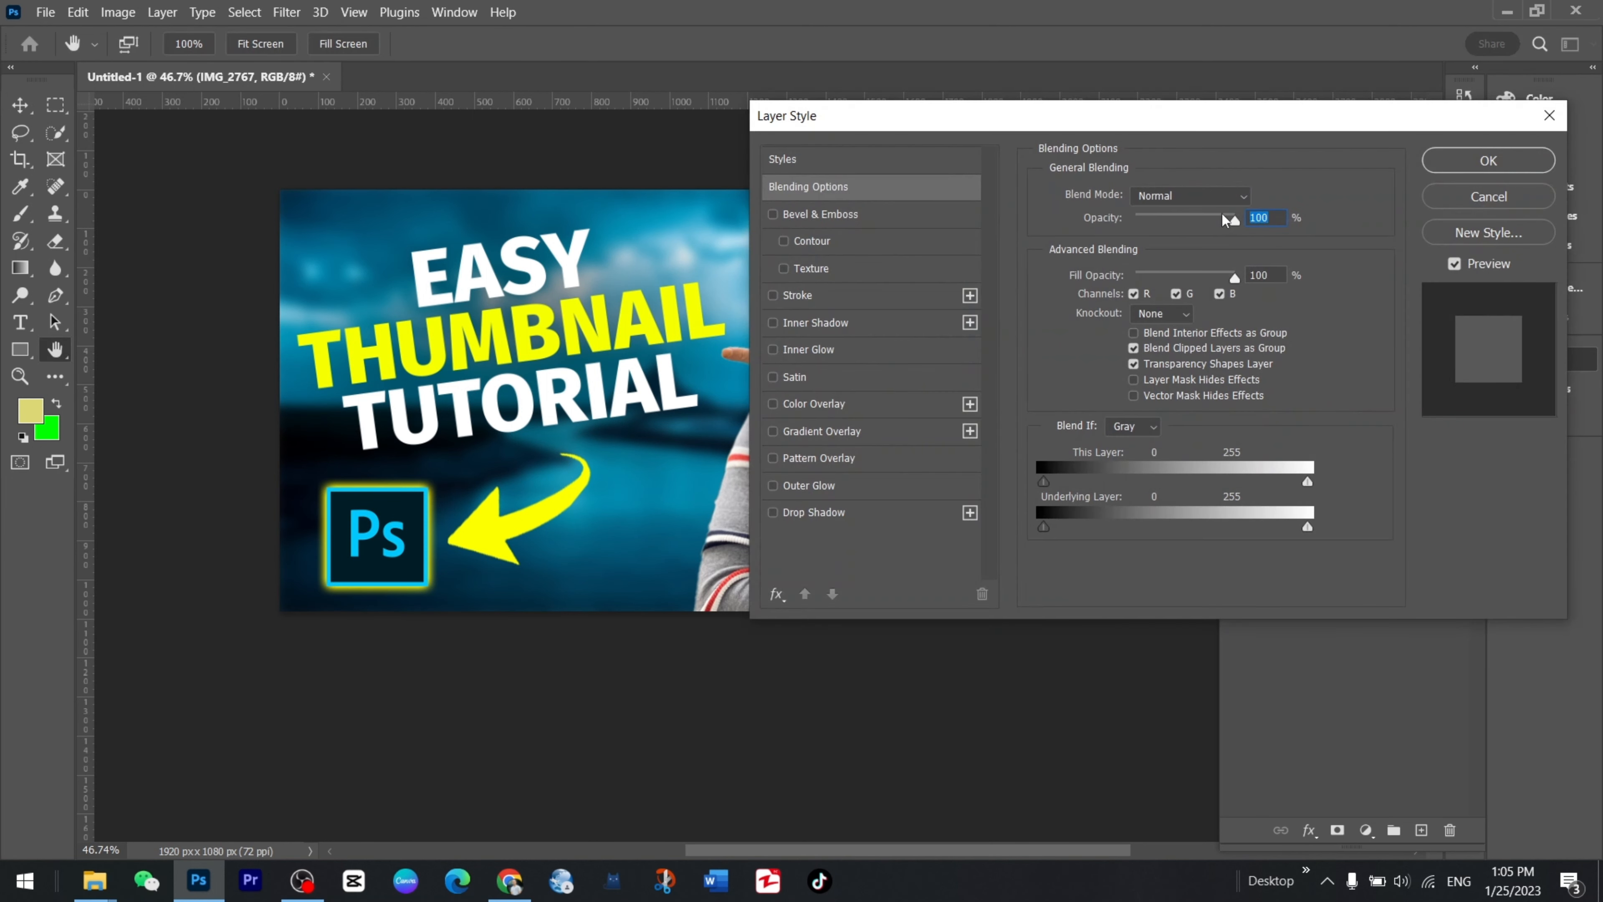
left_click_drag(1172, 115, 1391, 111)
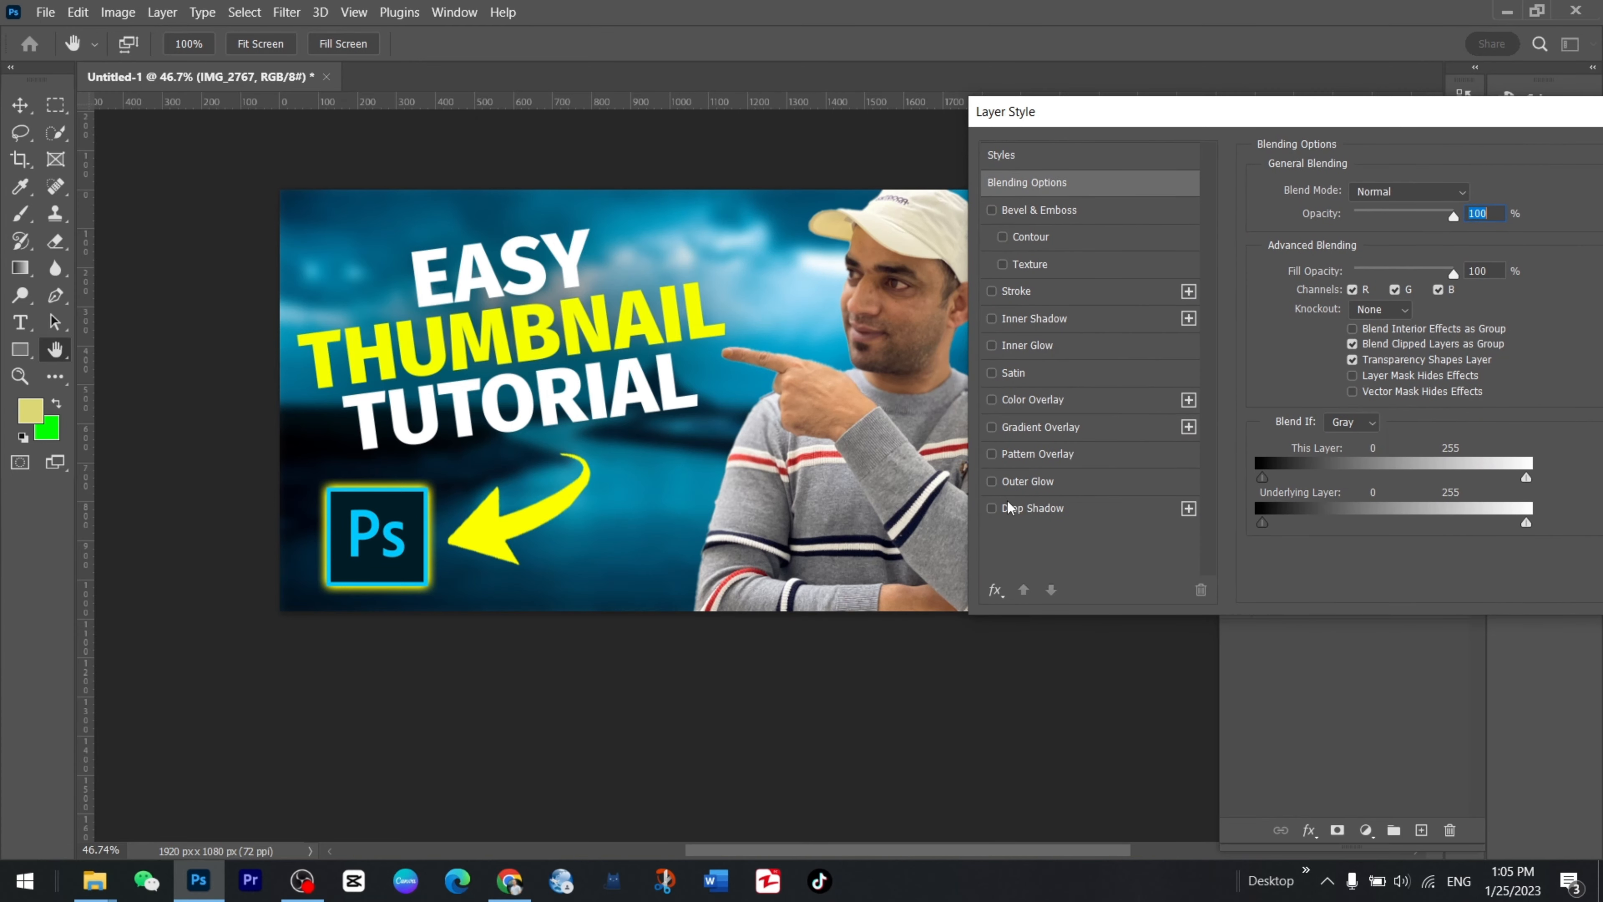
left_click(992, 508)
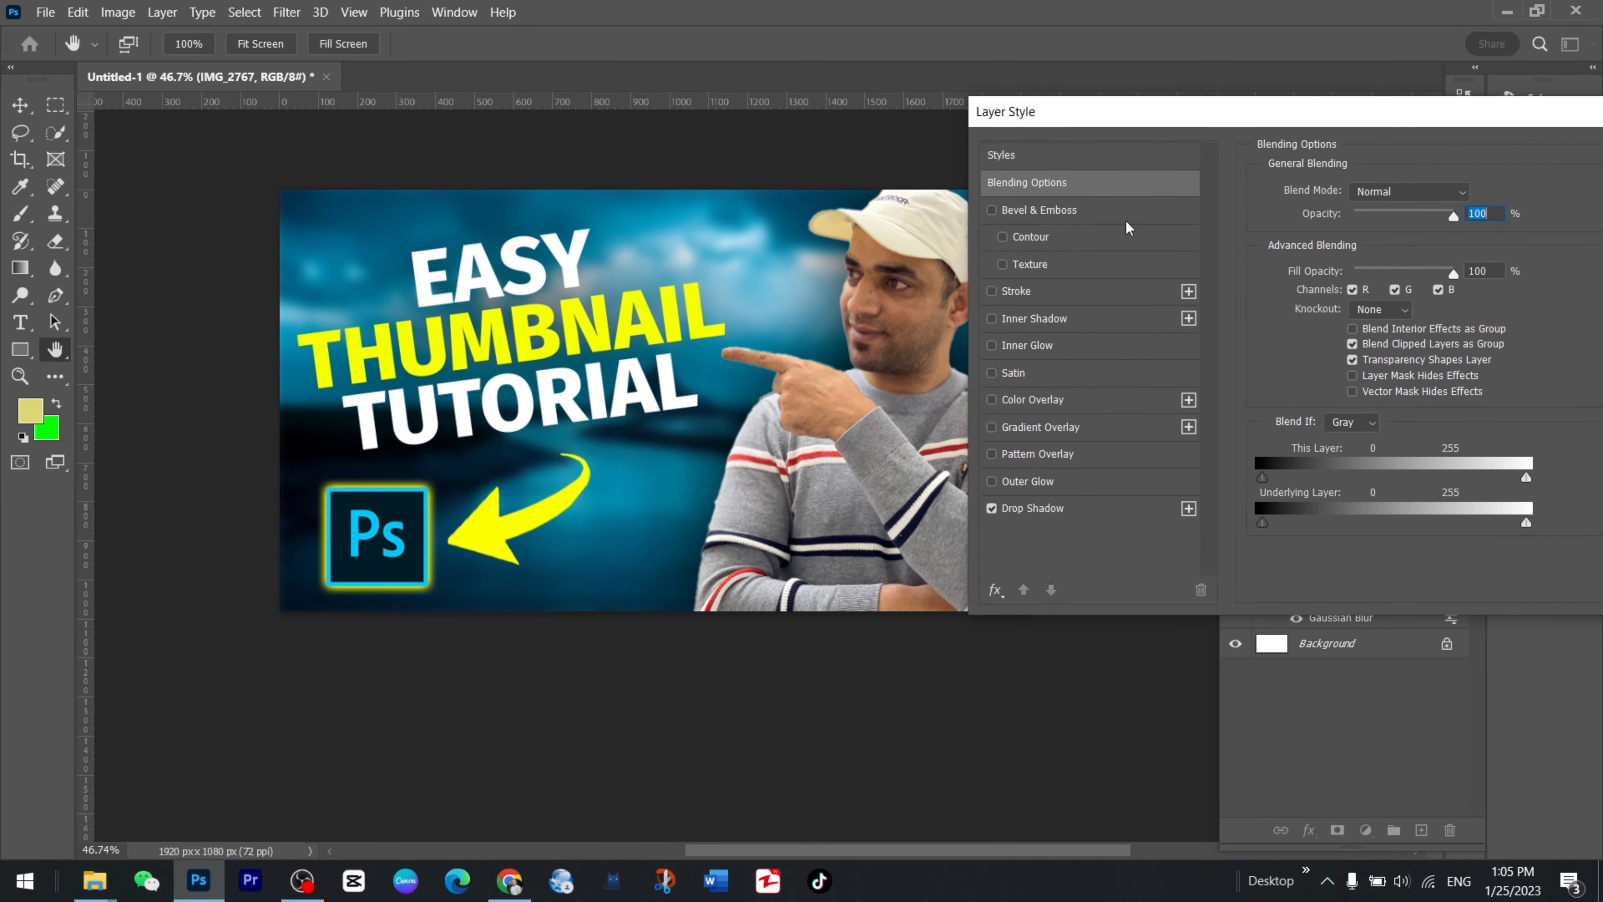
left_click_drag(1267, 113, 1358, 74)
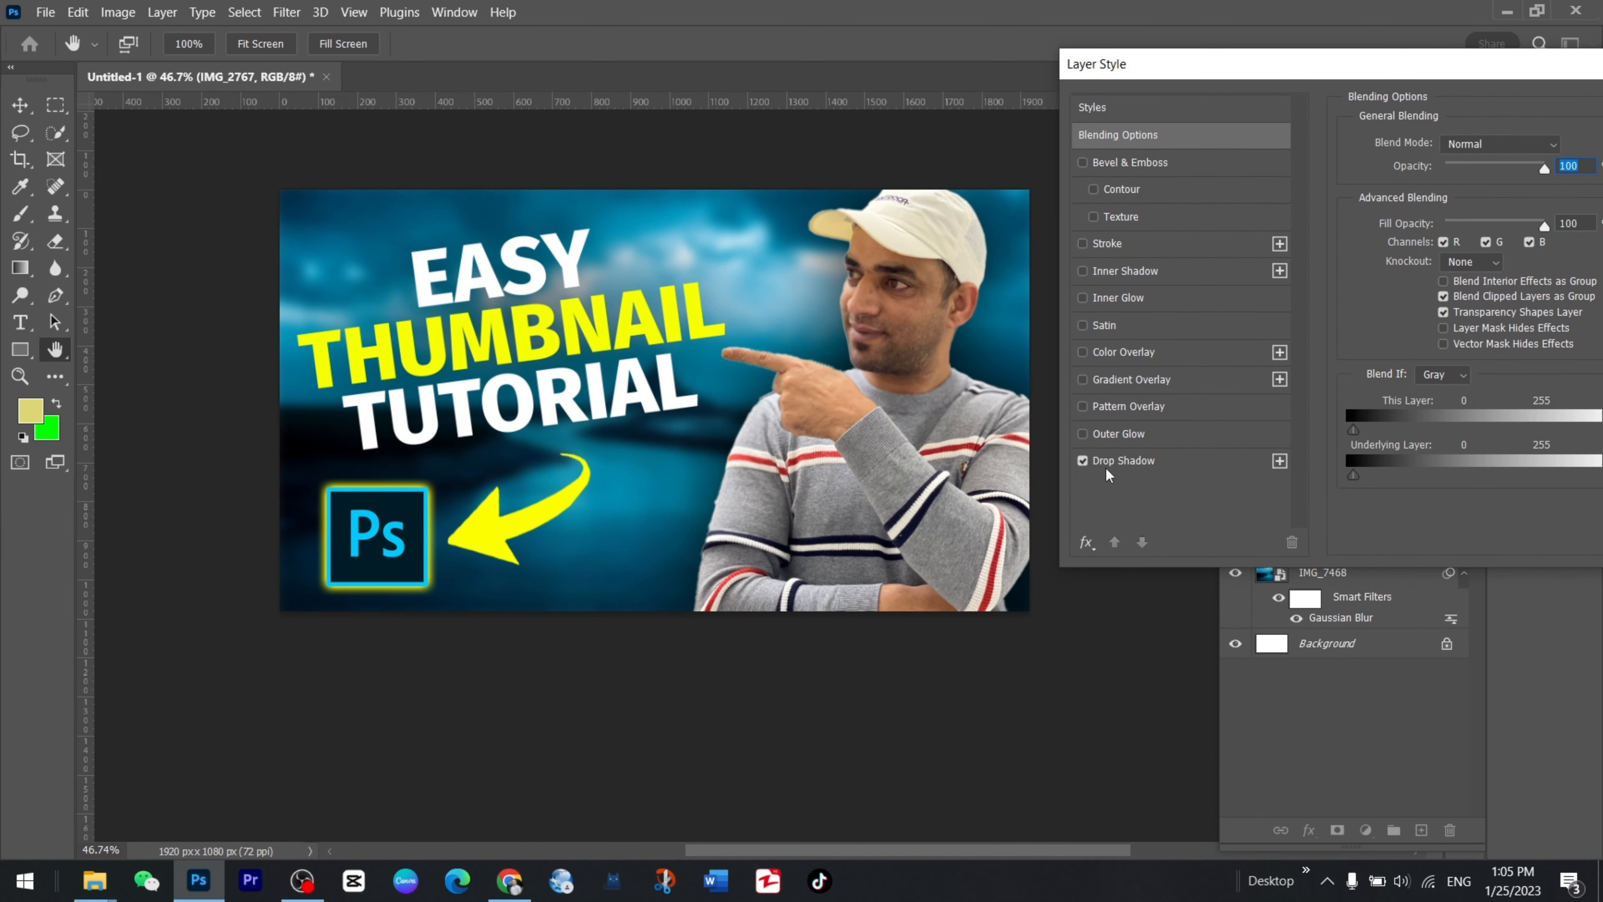
Compare the man with and without the Drop Shadow, leave the shadow enabled and apply the layer style.
left_click(1078, 458)
left_click(1079, 458)
left_click(1079, 459)
left_click(1080, 462)
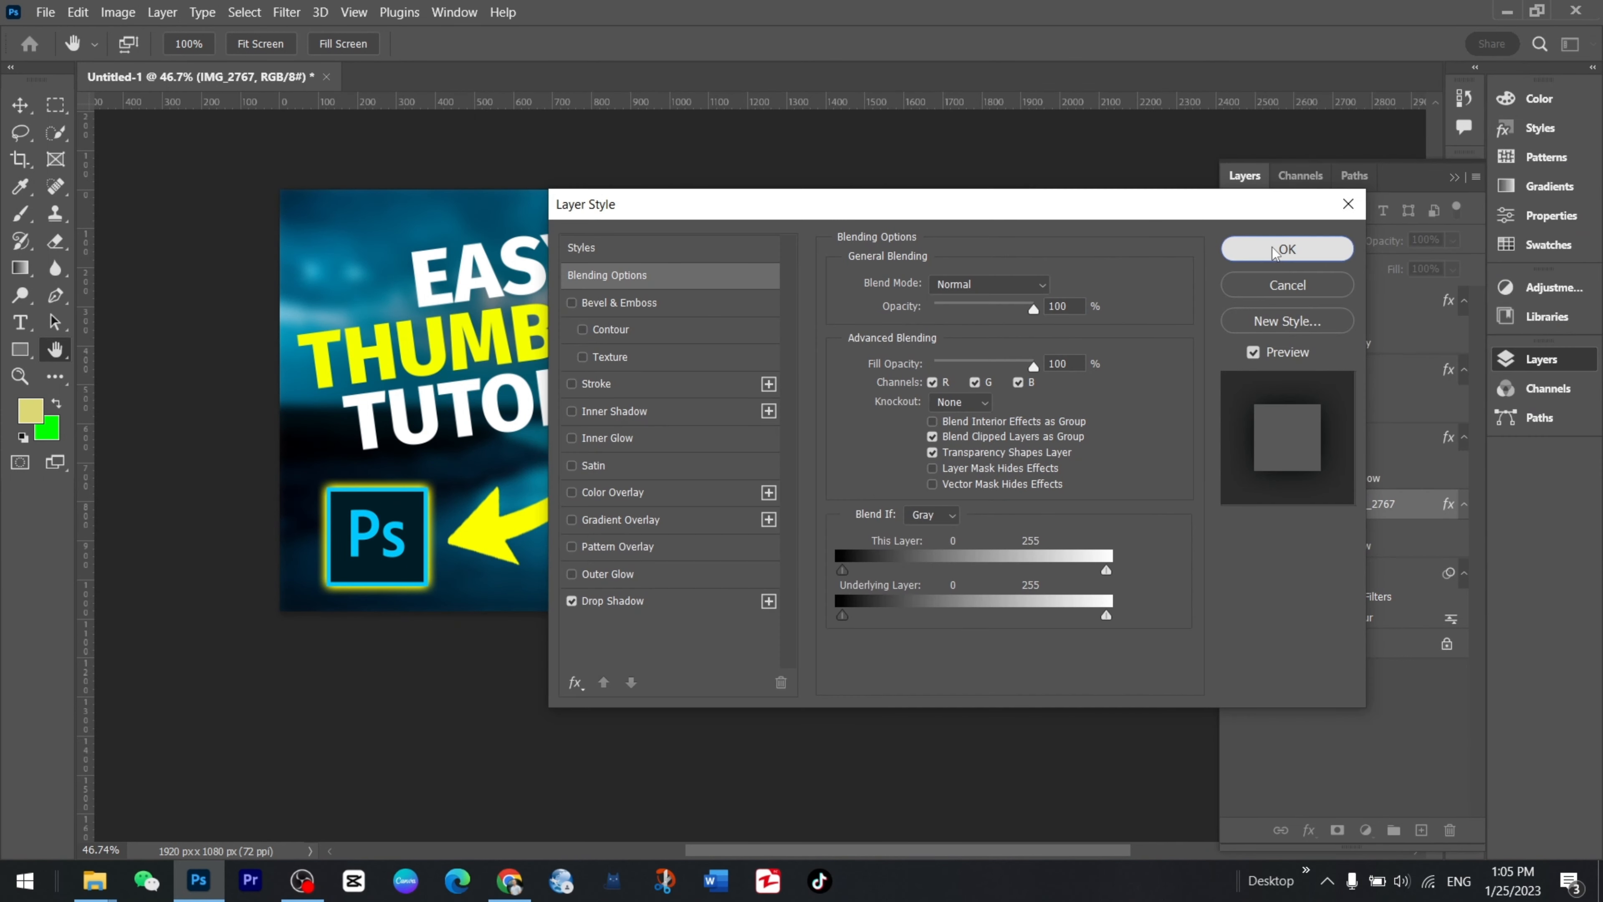
left_click(1287, 248)
Export the thumbnail as a 1920 x 1080 JPG at quality 6 and save it to the Desktop as THUMBNAIL.
left_click(40, 14)
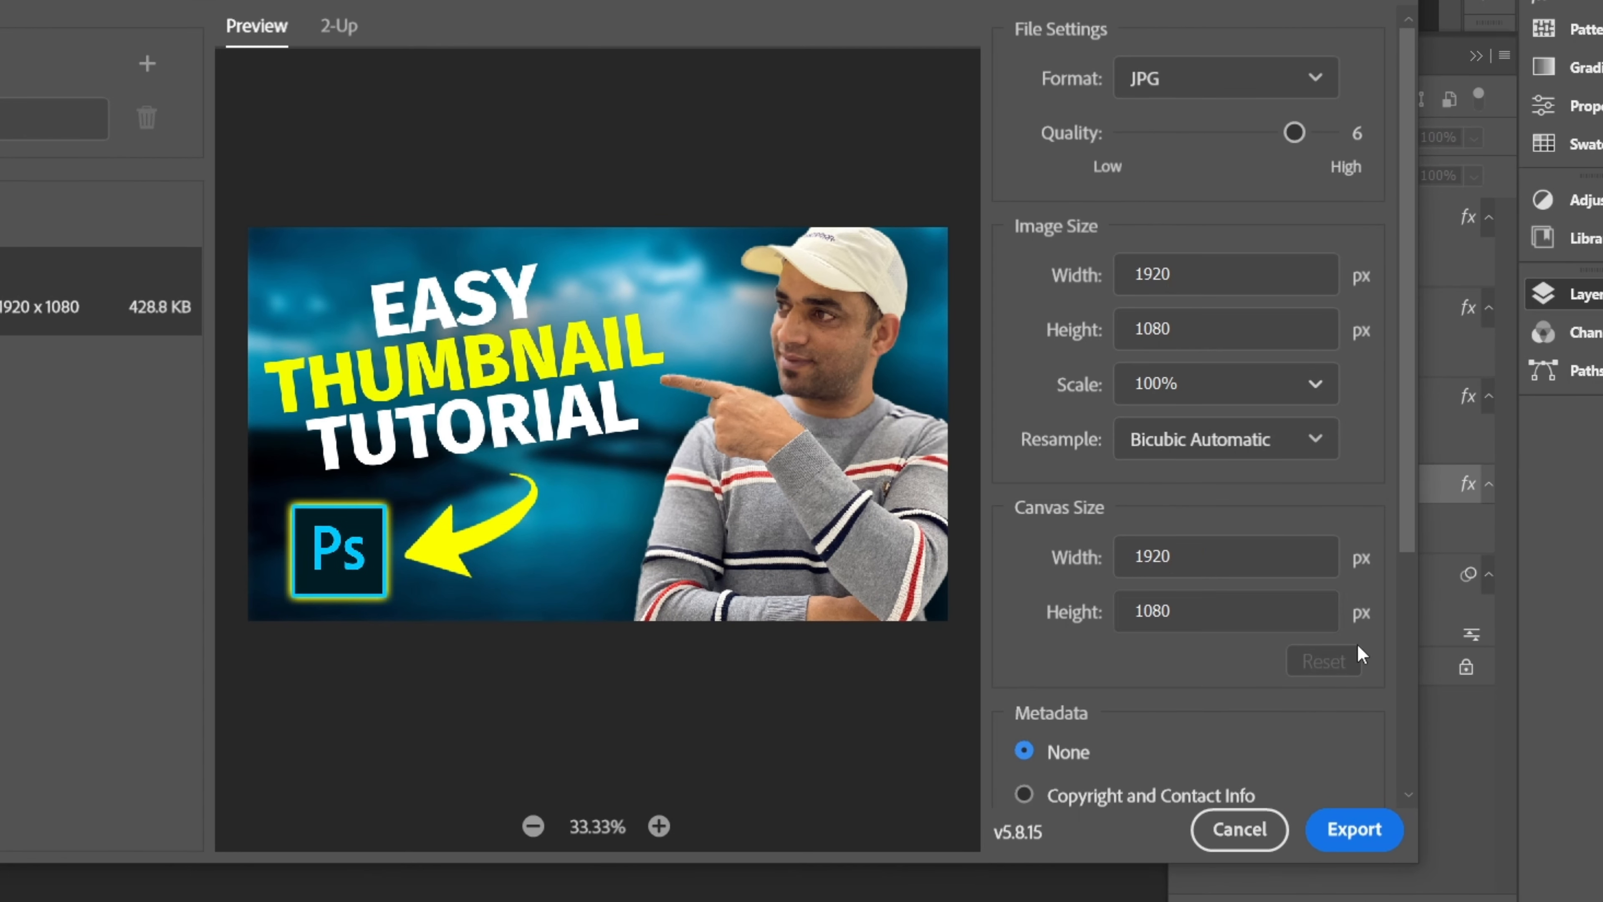
left_click(1169, 85)
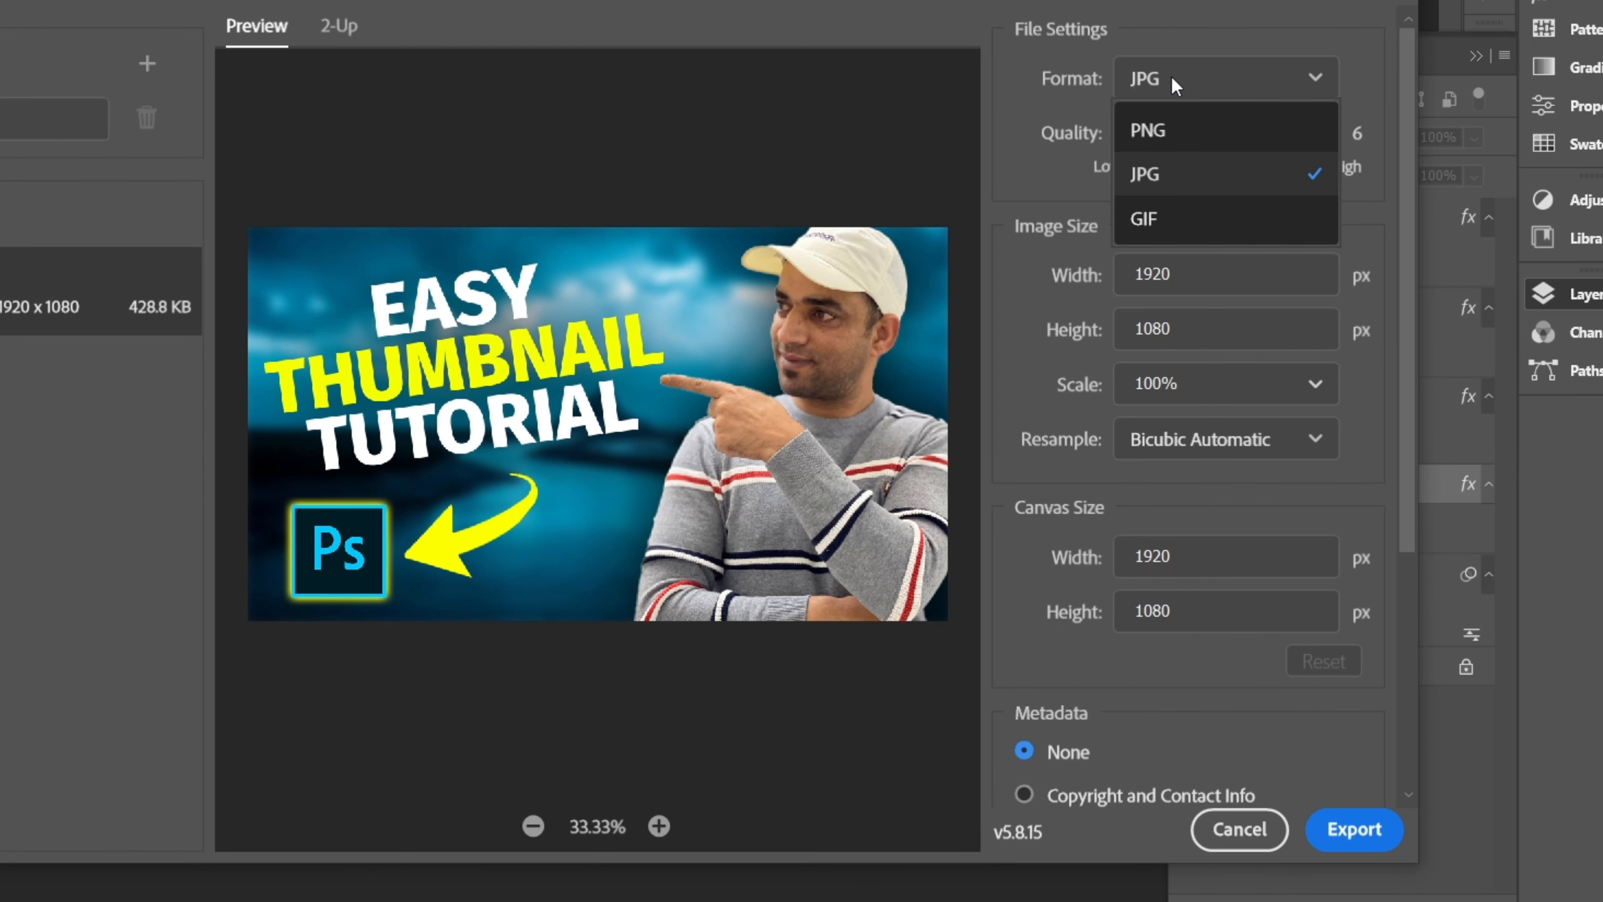
left_click(1171, 78)
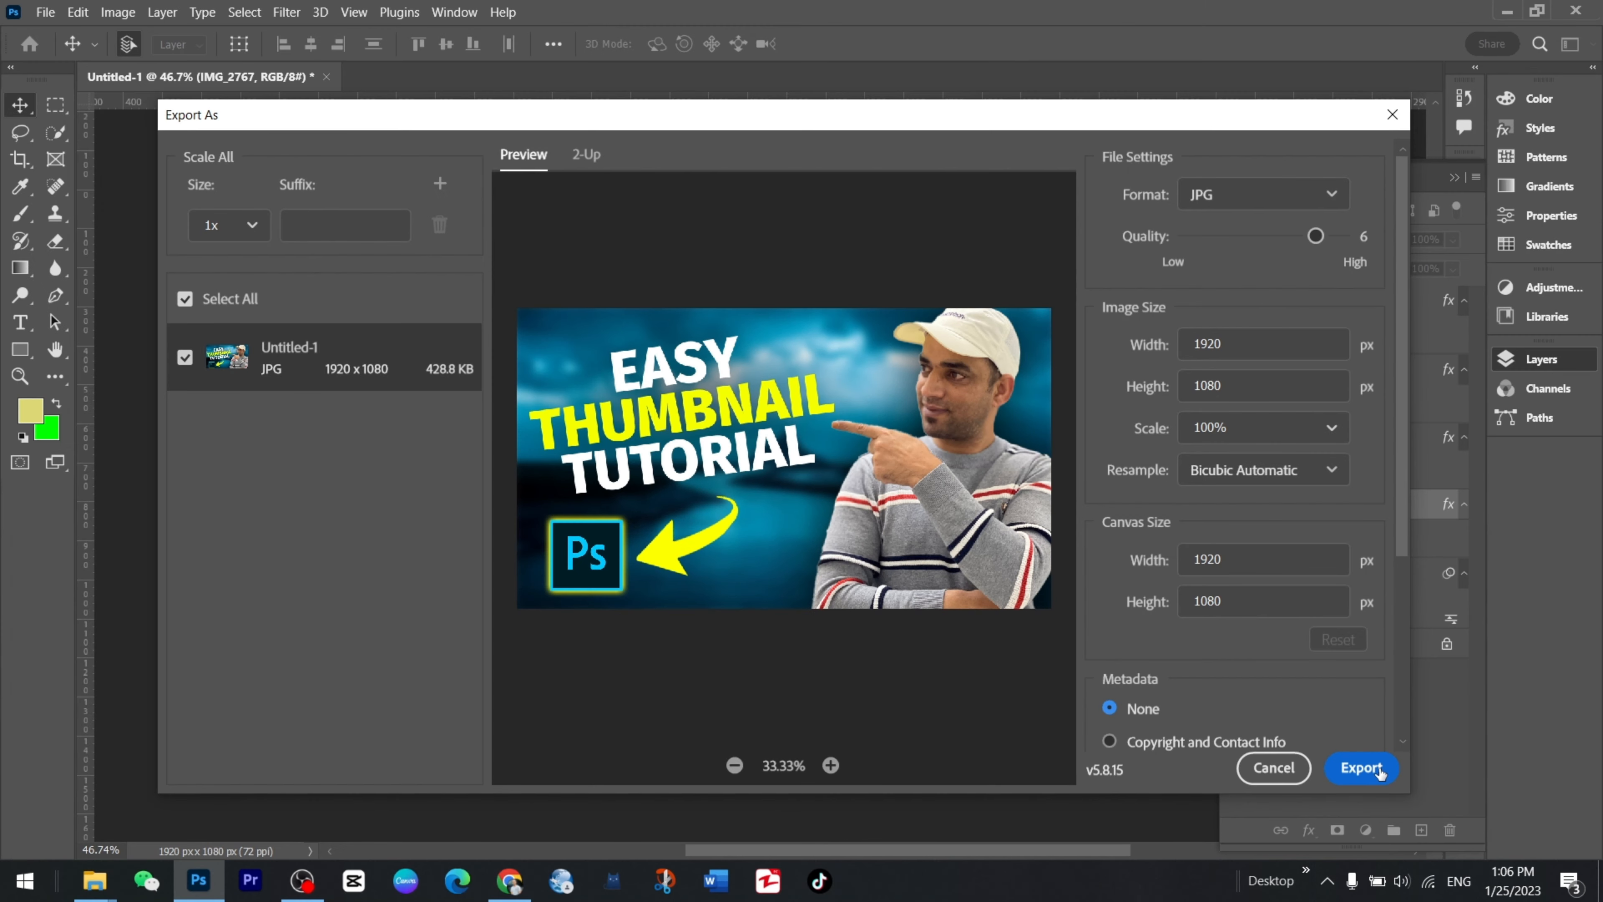
left_click(1354, 829)
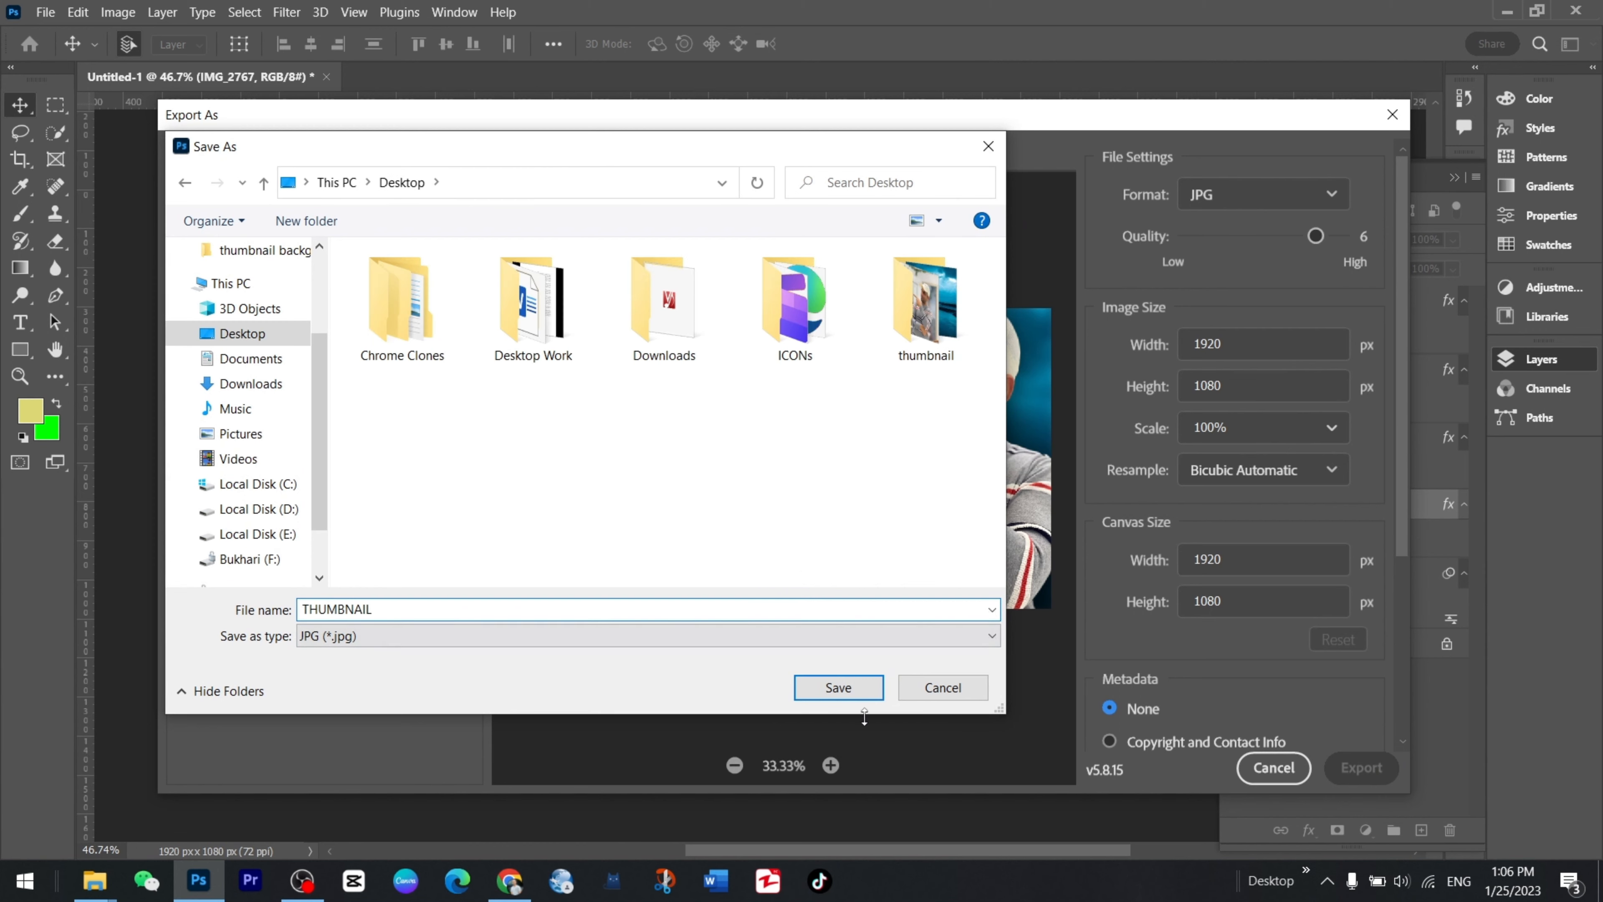
left_click(871, 679)
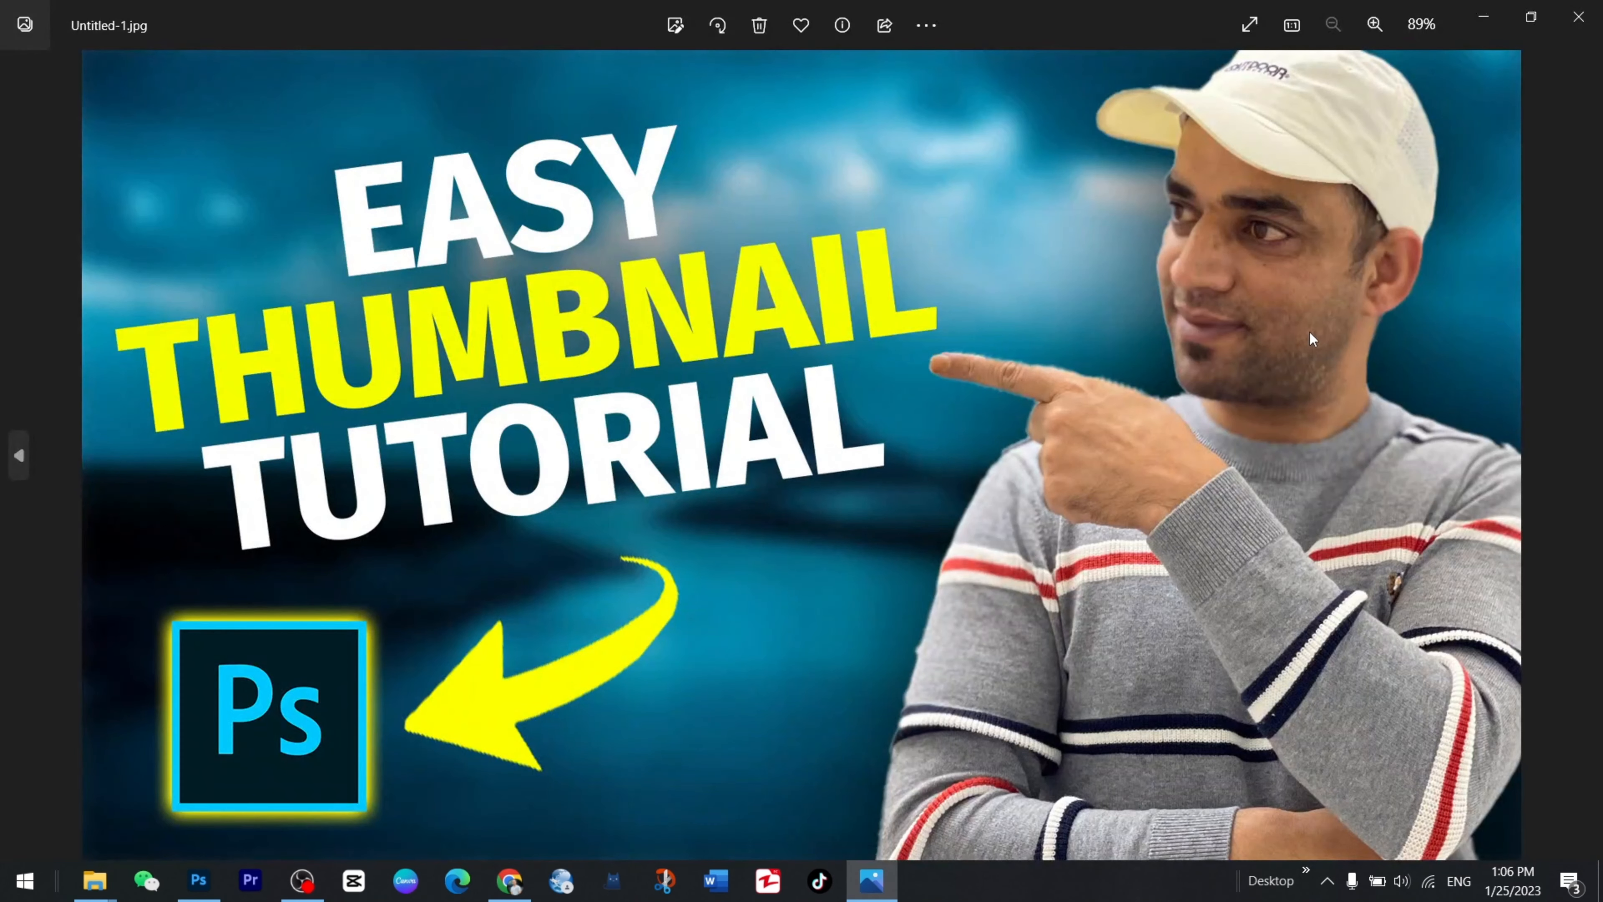